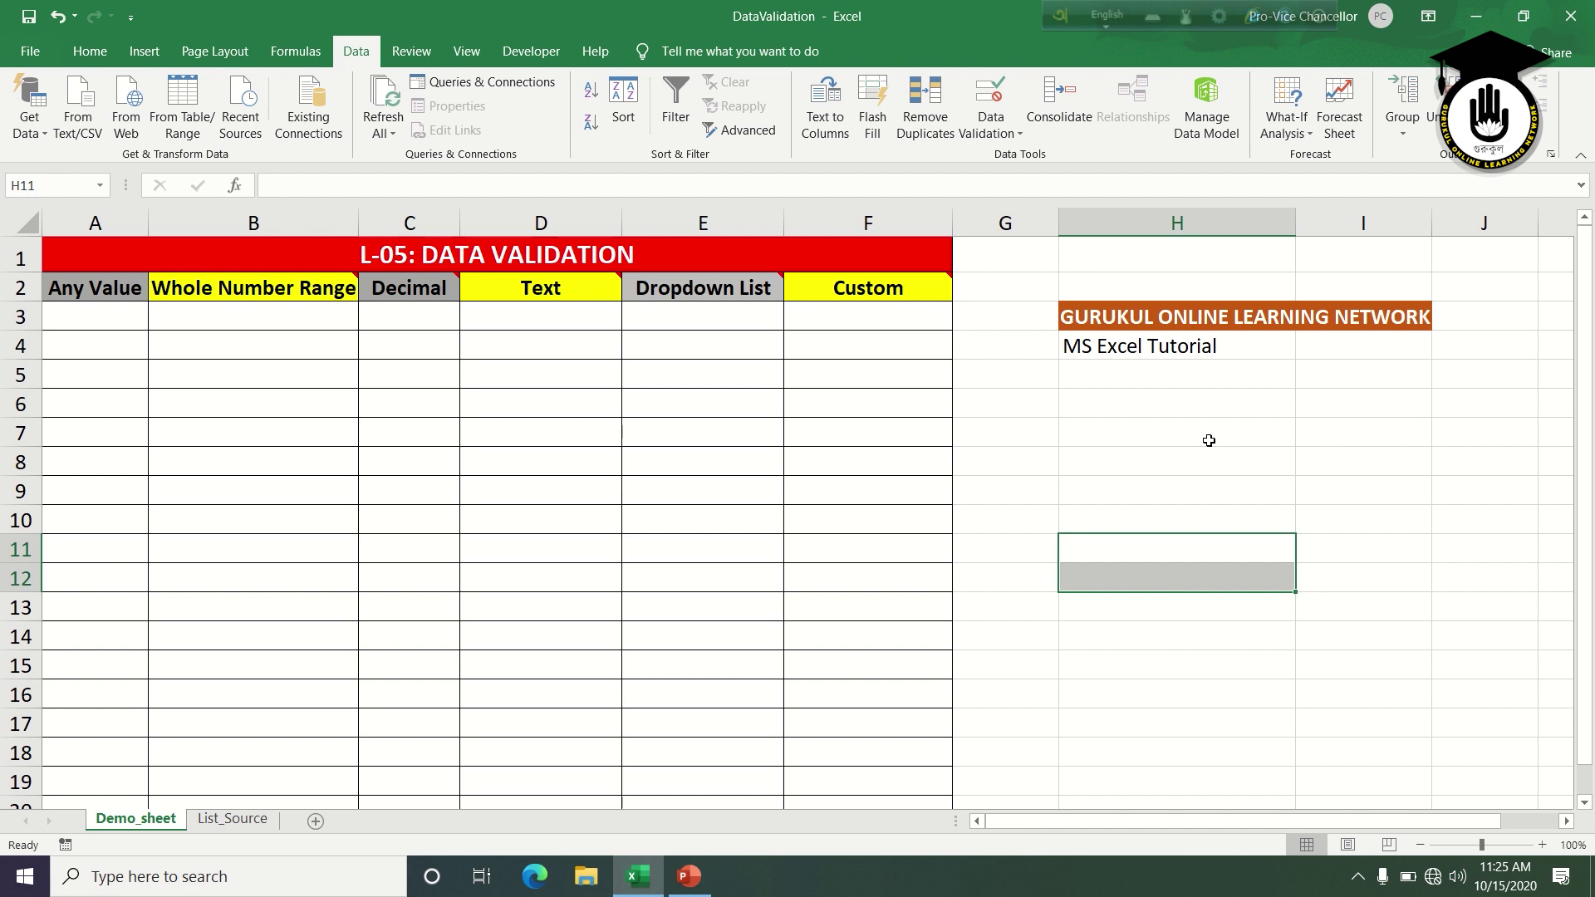
Enter aaaa, 111, 1, 56 and .56 into cells A3 through A7
{"action": "left_click", "coordinate": [1171, 403]}
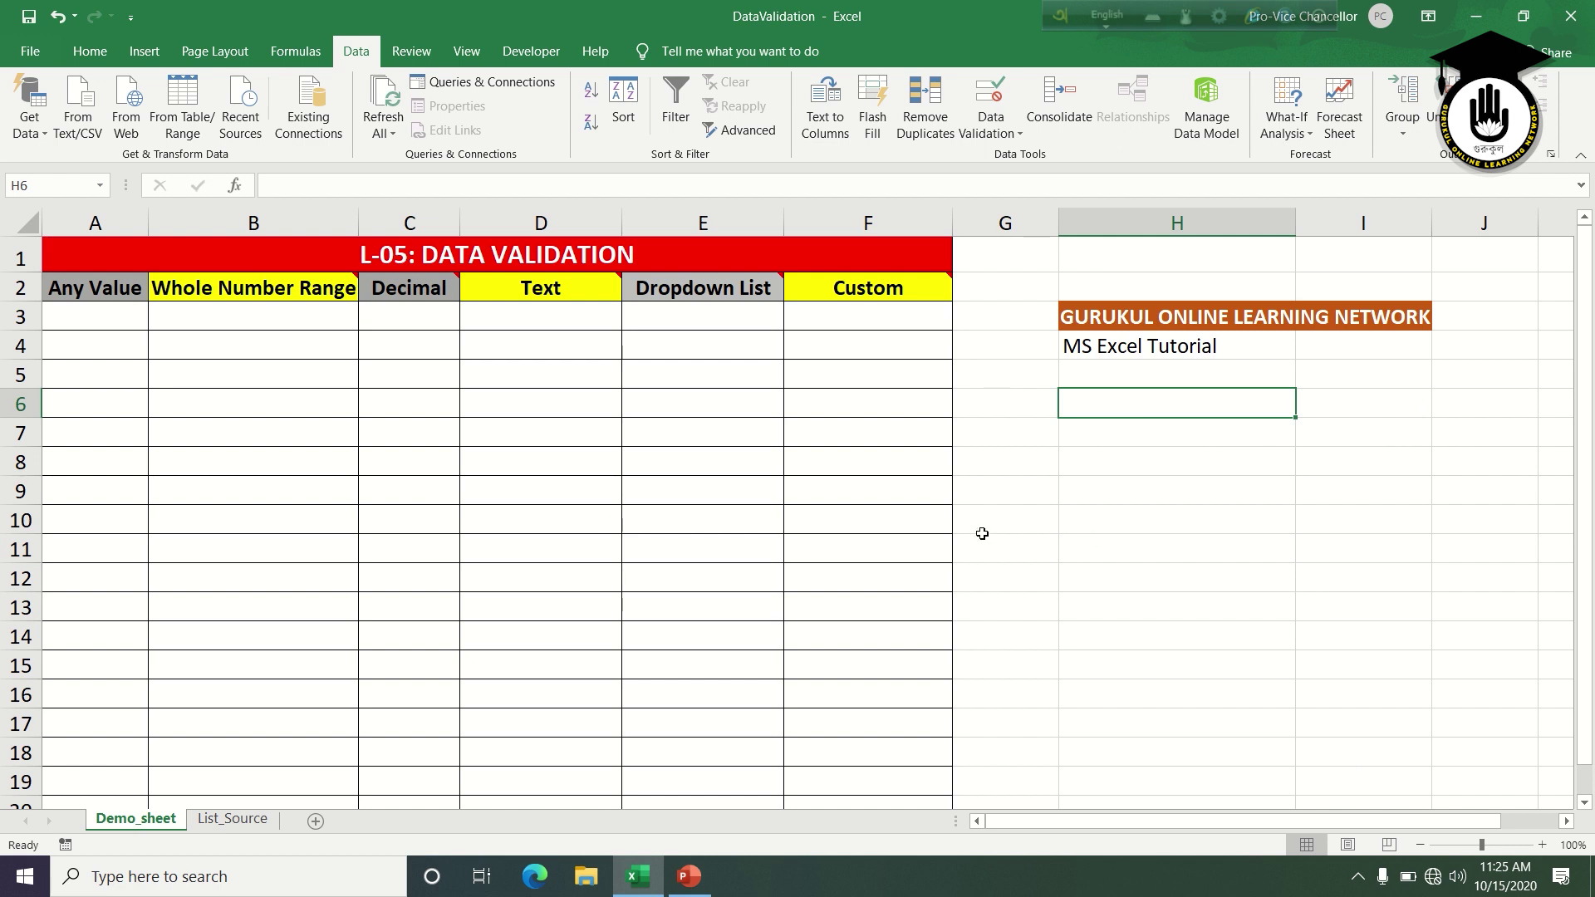
{"action": "left_click", "coordinate": [117, 313]}
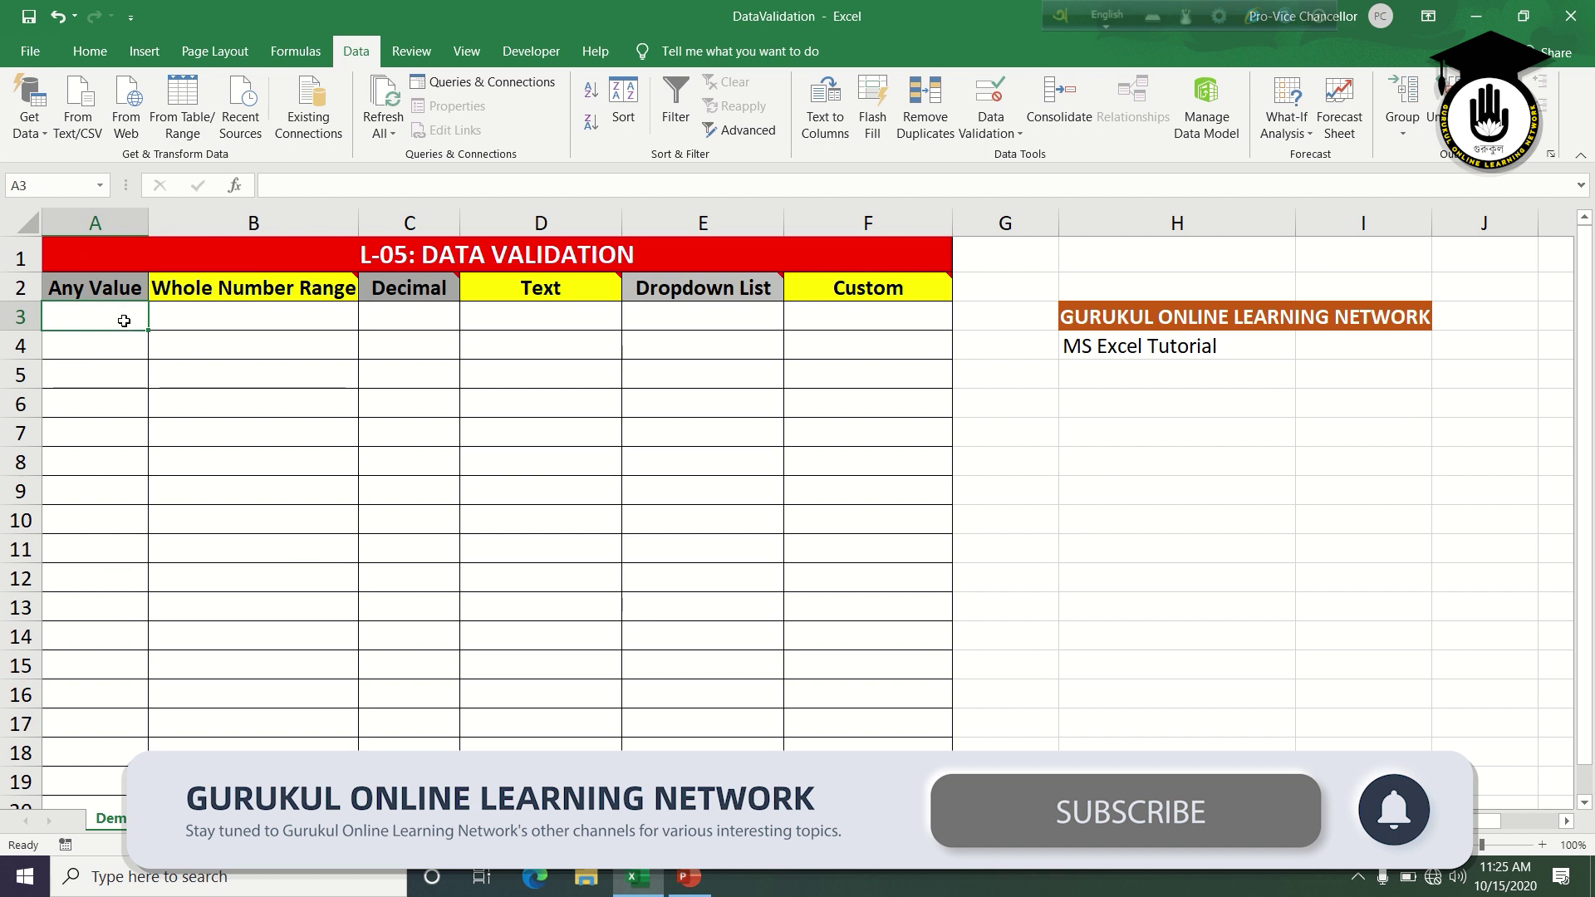
{"action": "type", "text": "aaaa"}
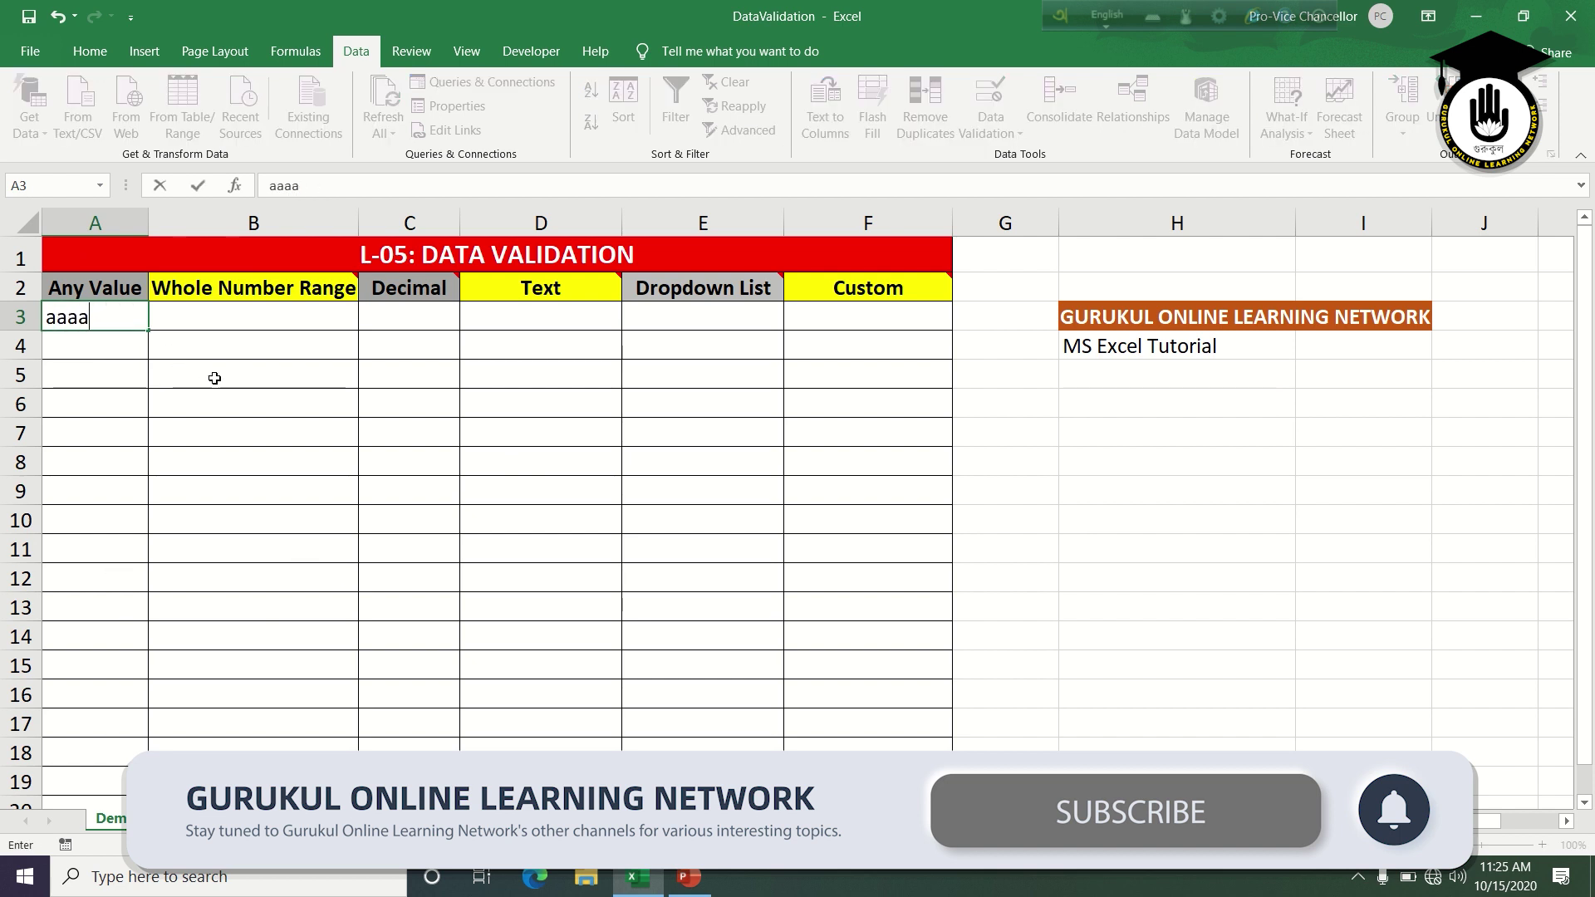
{"action": "key", "text": "Return"}
{"action": "type", "text": "111"}
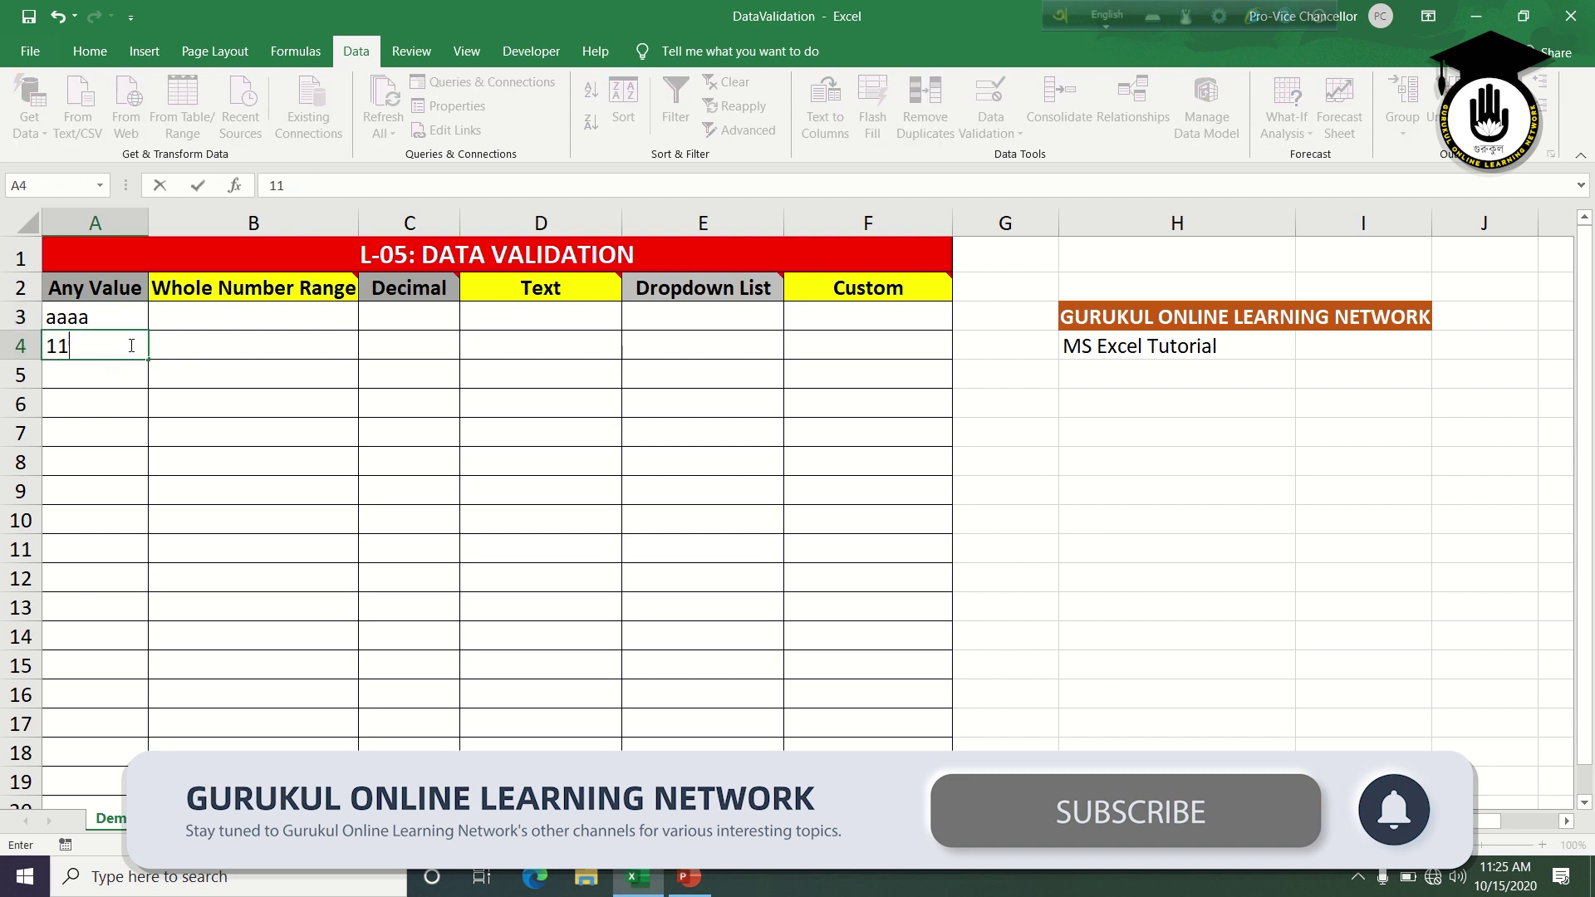
{"action": "key", "text": "Return"}
{"action": "type", "text": "1"}
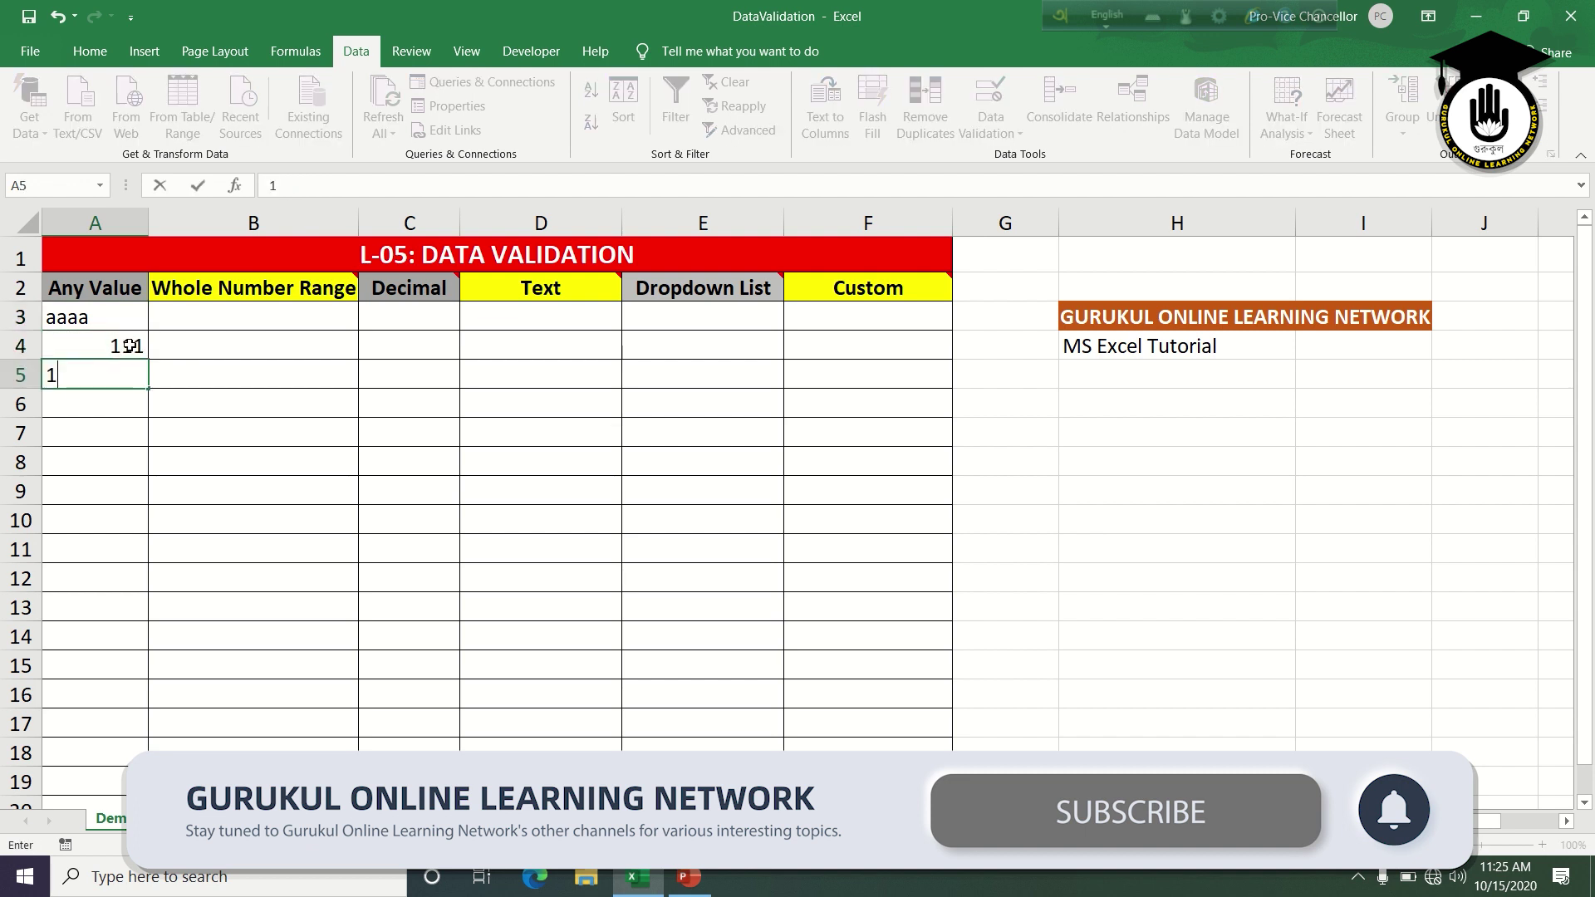
{"action": "key", "text": "Return"}
{"action": "type", "text": "56"}
{"action": "key", "text": "Return"}
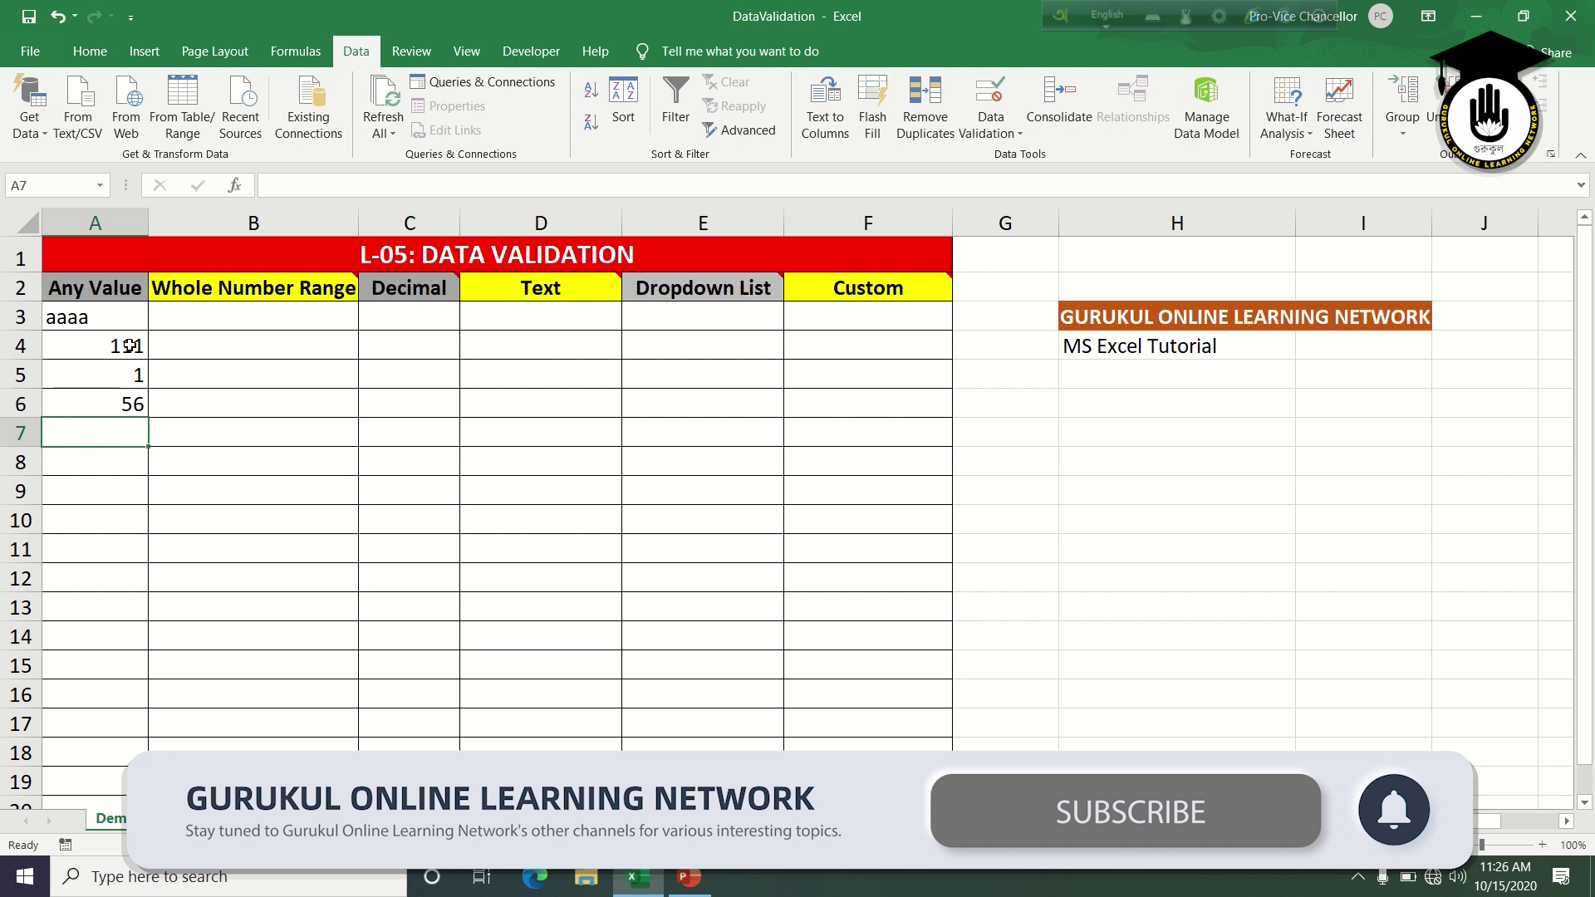
{"action": "type", "text": ".56"}
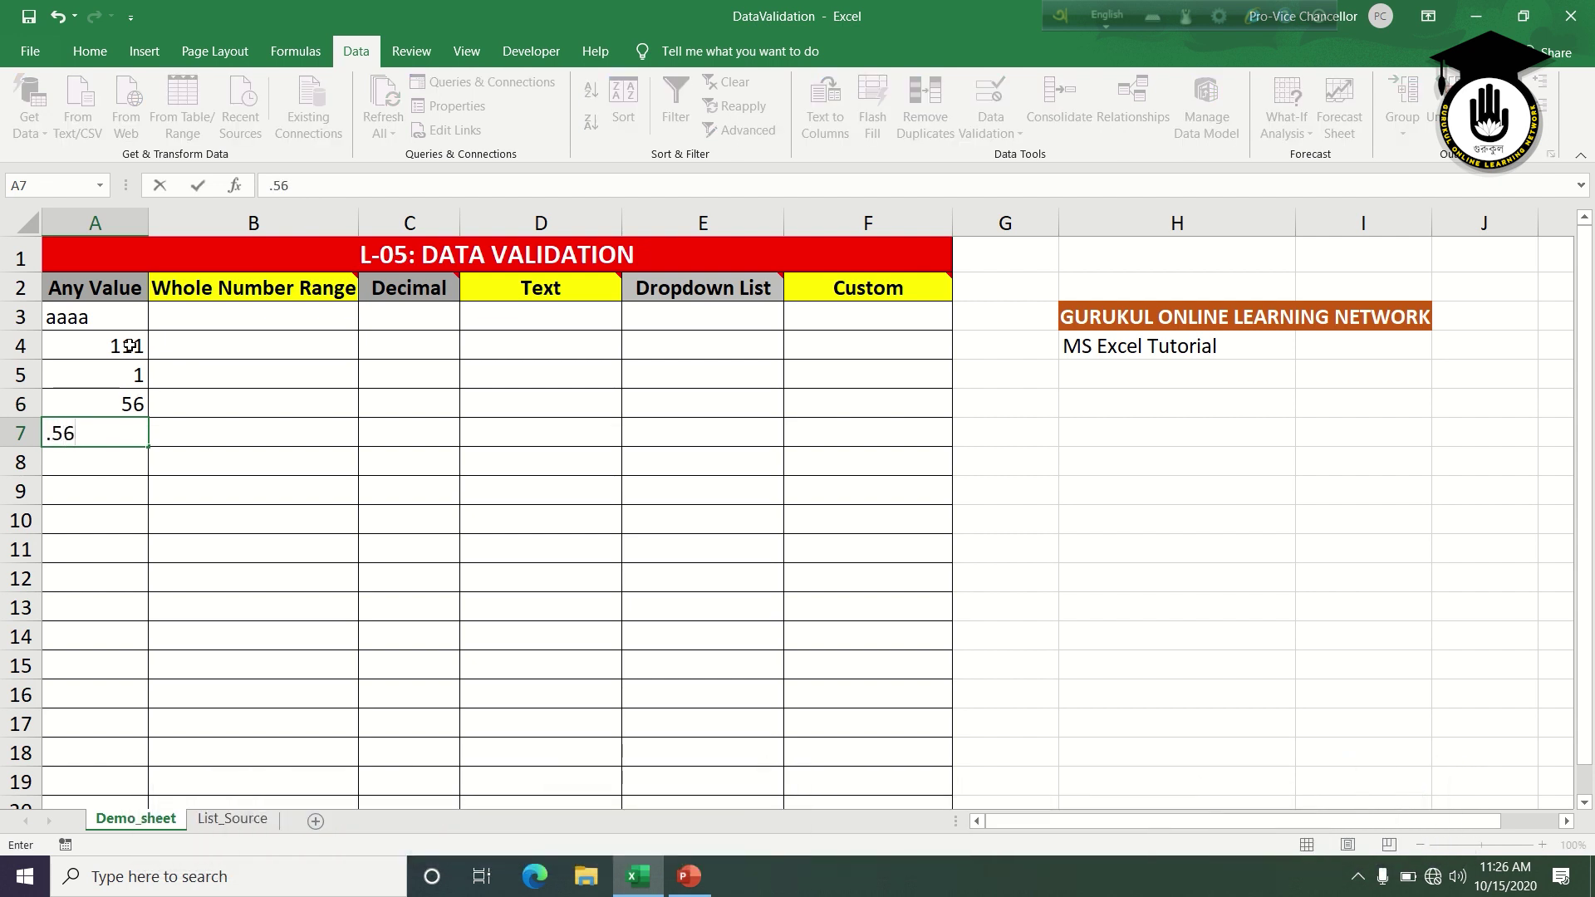
{"action": "key", "text": "Return"}
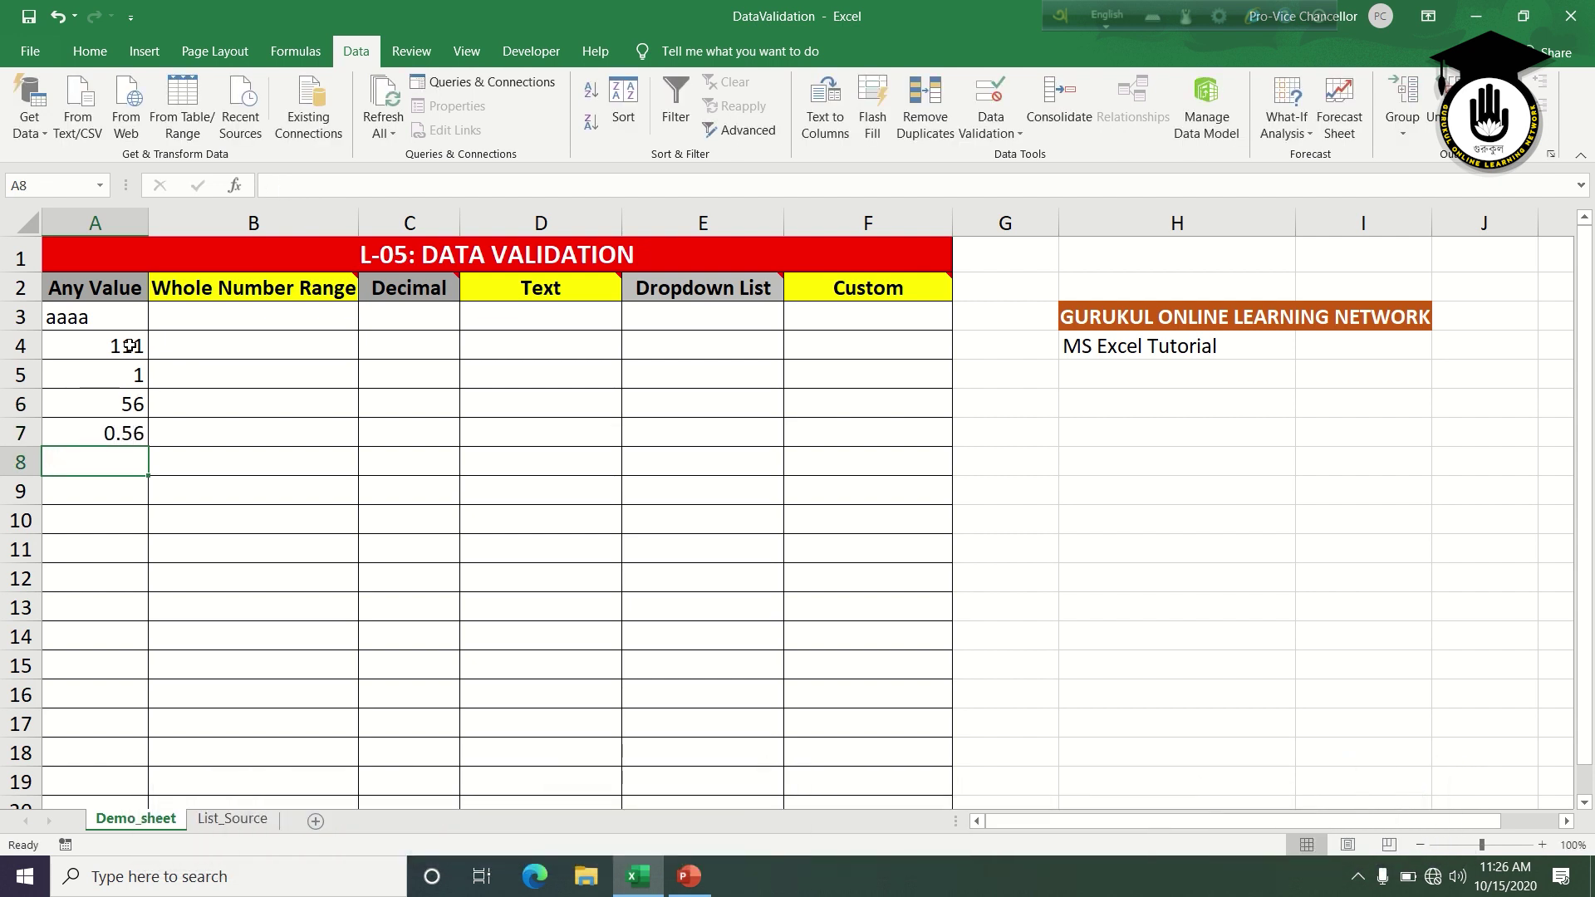
{"action": "left_click", "coordinate": [279, 496]}
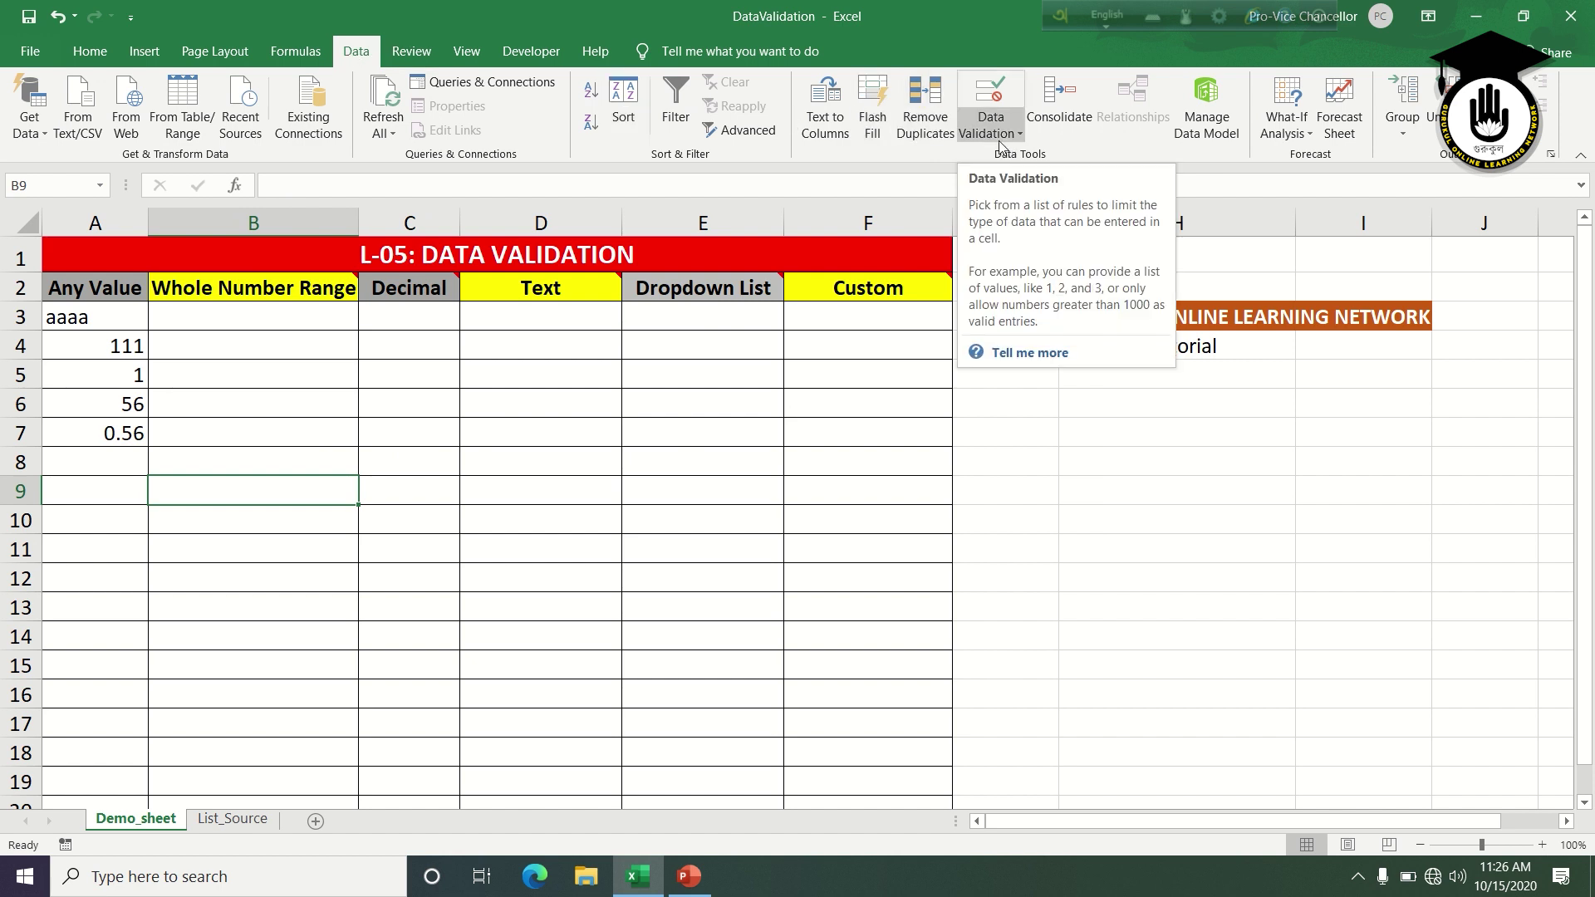
Enter 'Limits the type of data that can be inserted in a cell' in H5, correcting the typo
{"action": "left_click", "coordinate": [1101, 373]}
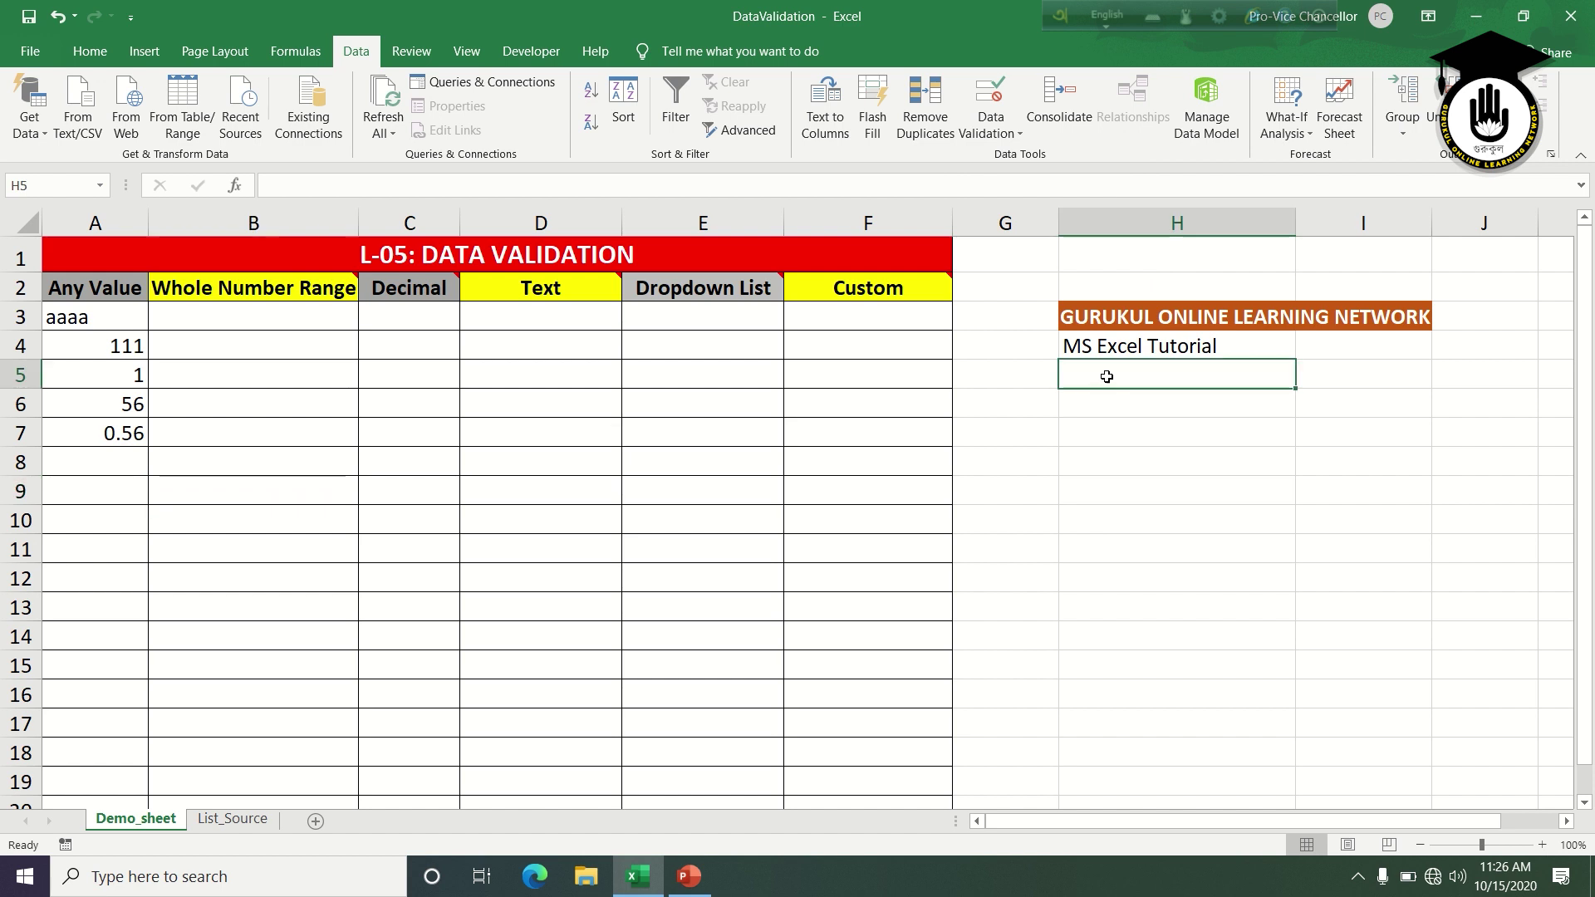
{"action": "type", "text": "Limits"}
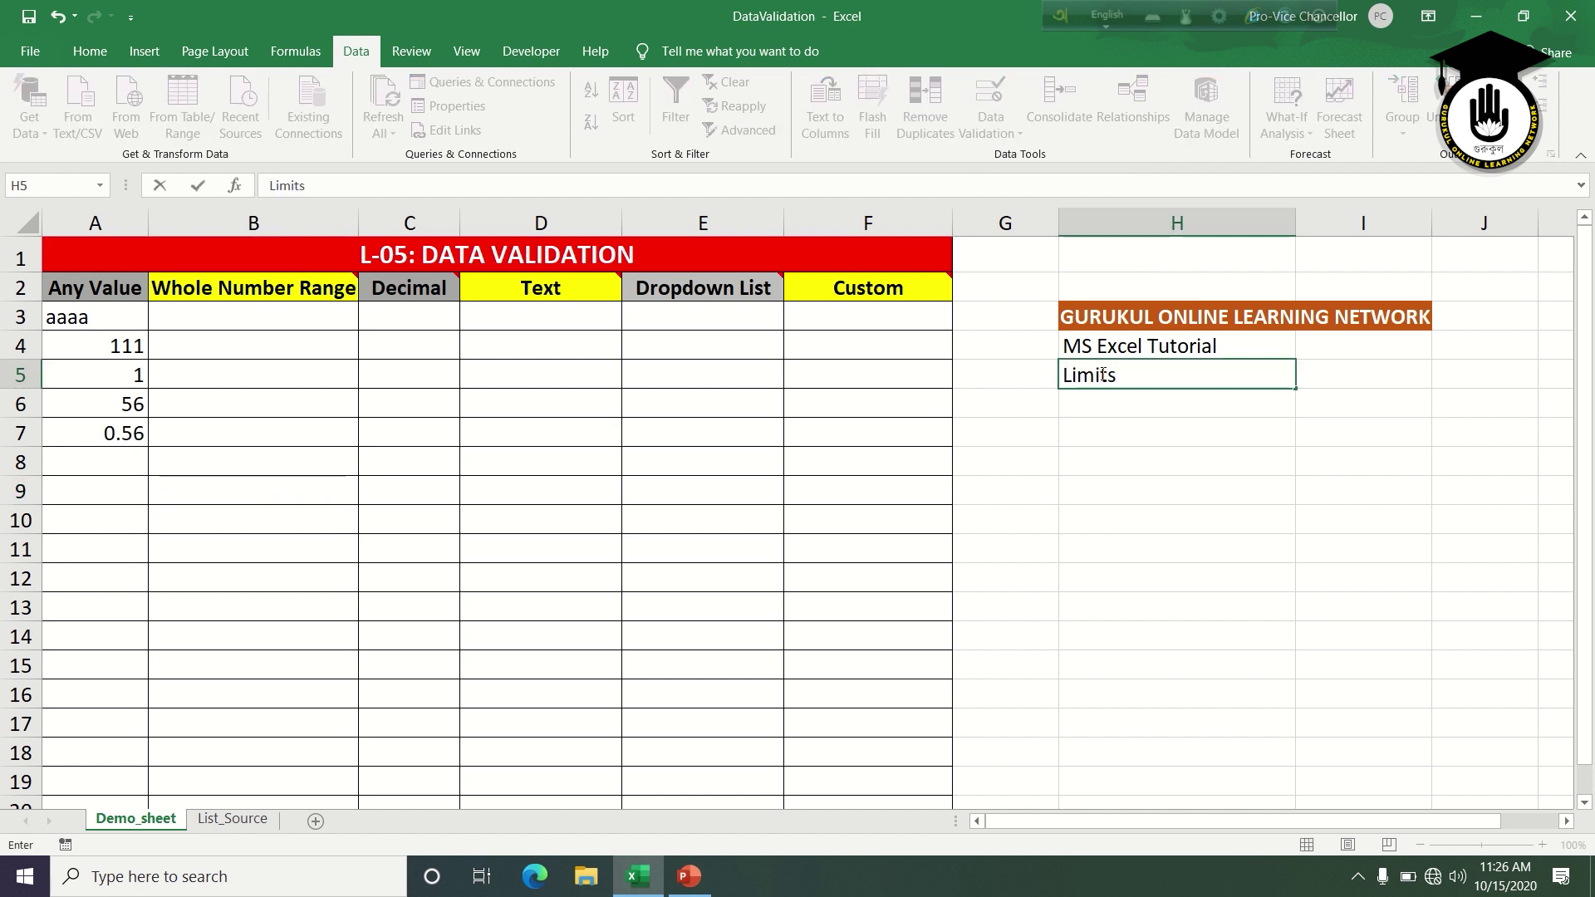
{"action": "type", "text": " the ty"}
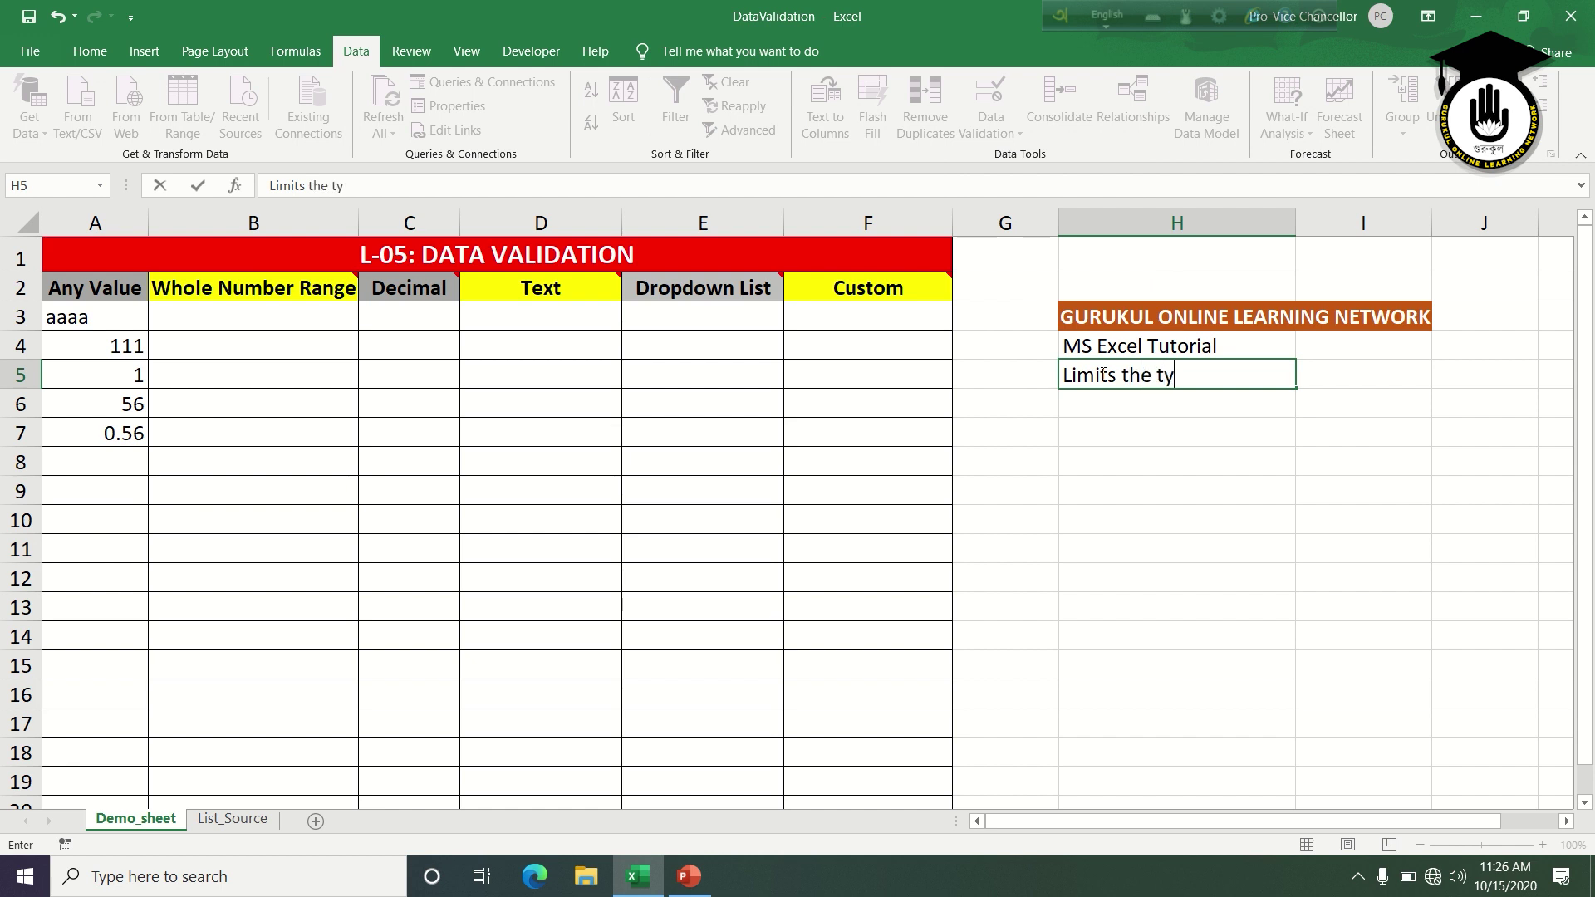
{"action": "type", "text": "pe of a"}
{"action": "key", "text": "BackSpace"}
{"action": "type", "text": "data"}
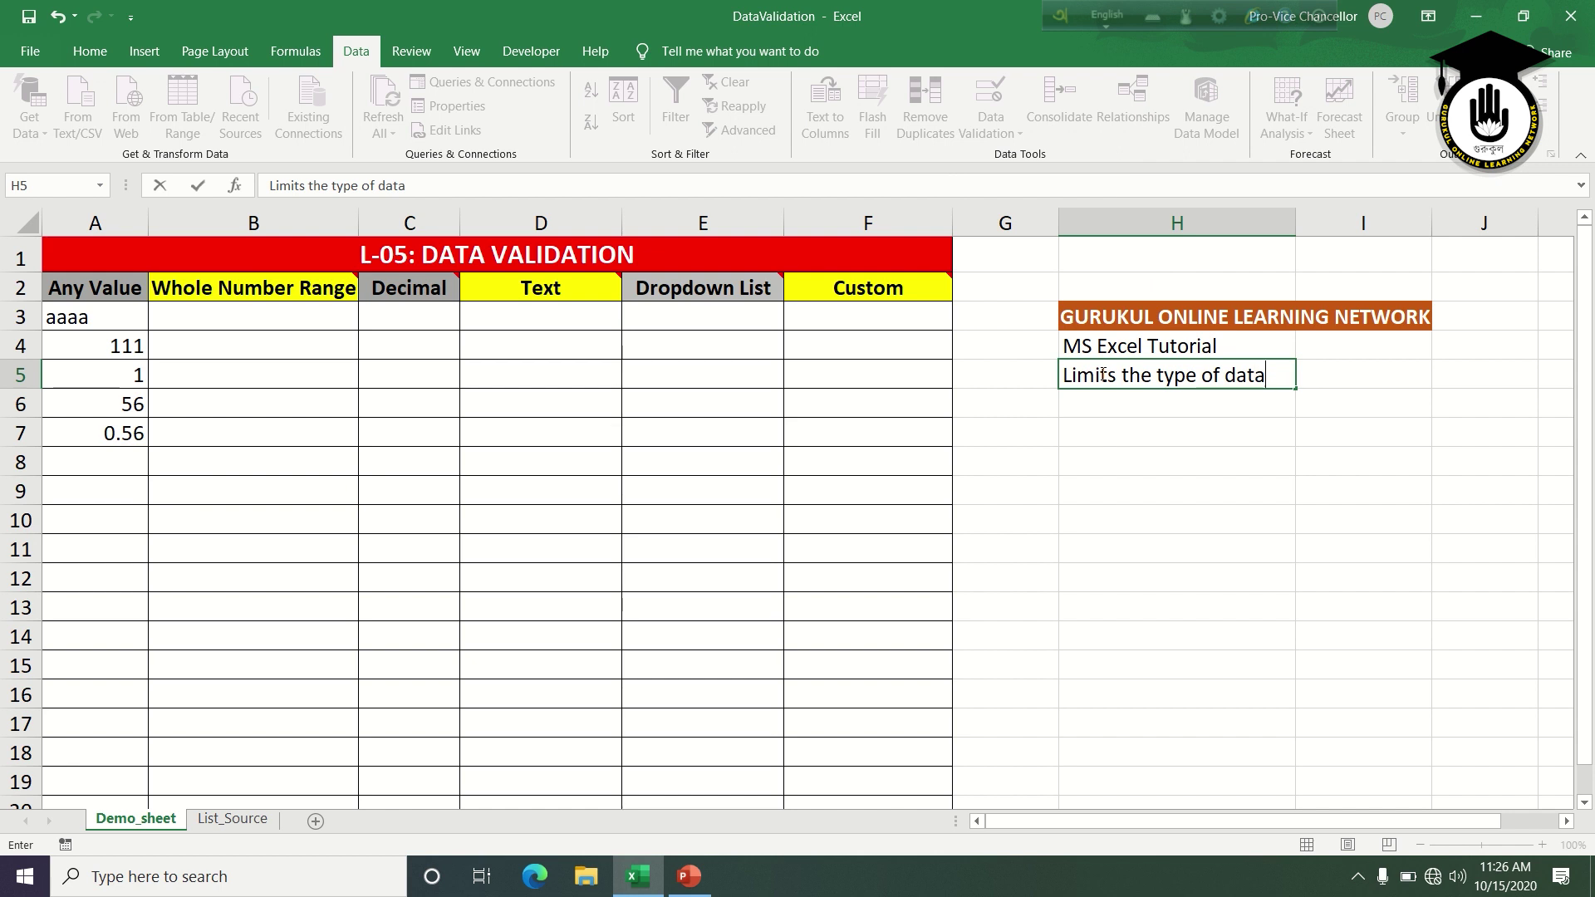
{"action": "type", "text": " that can"}
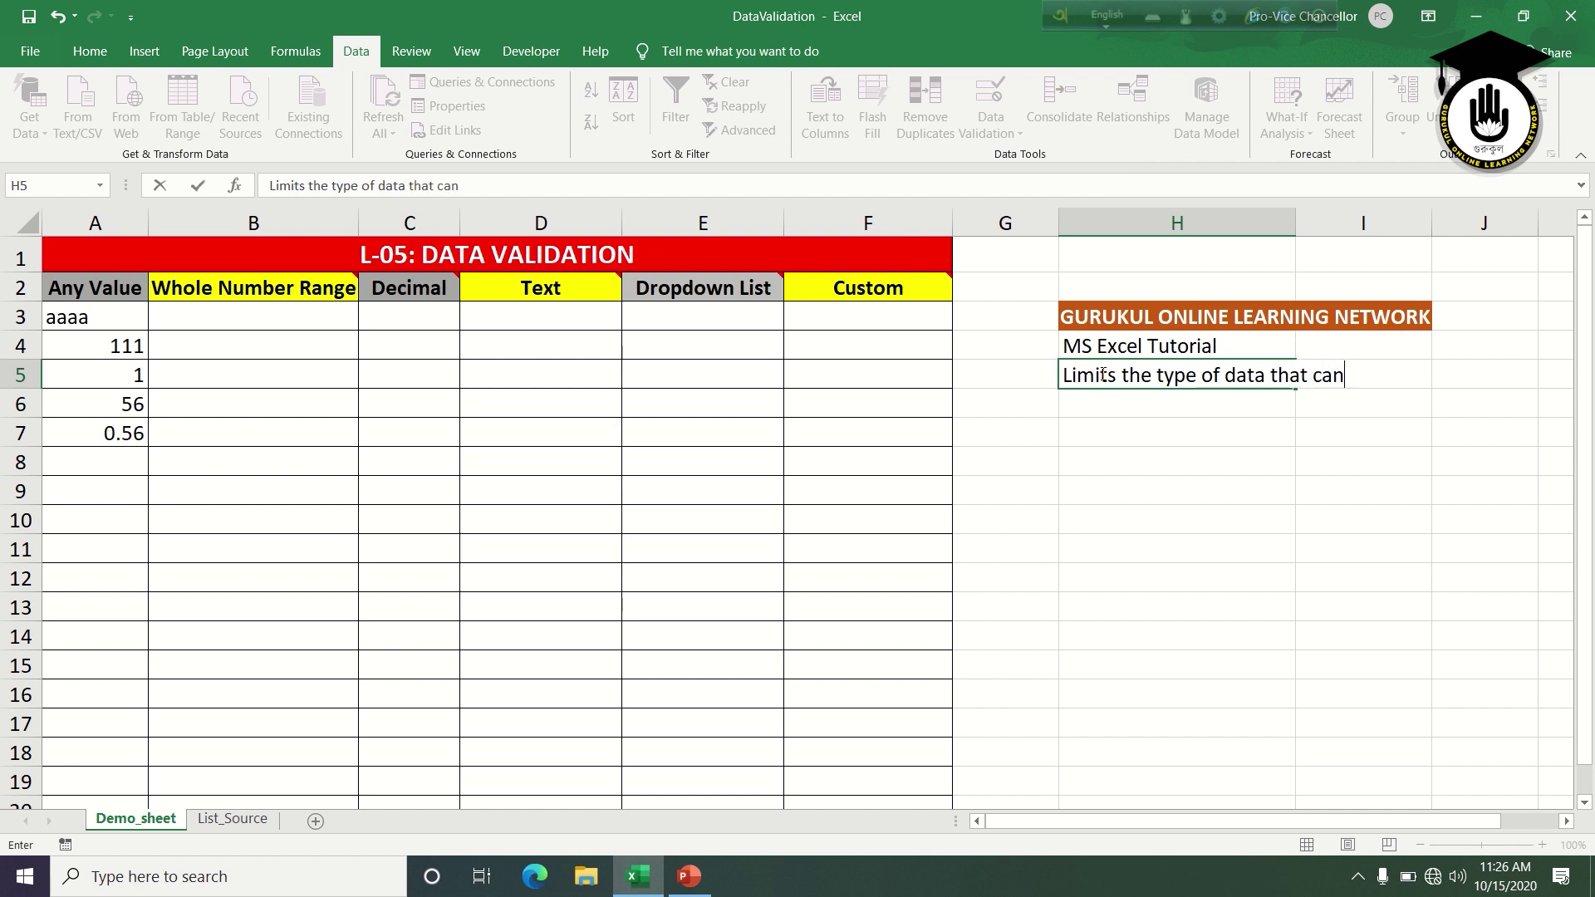
{"action": "type", "text": " be inserted in a cell"}
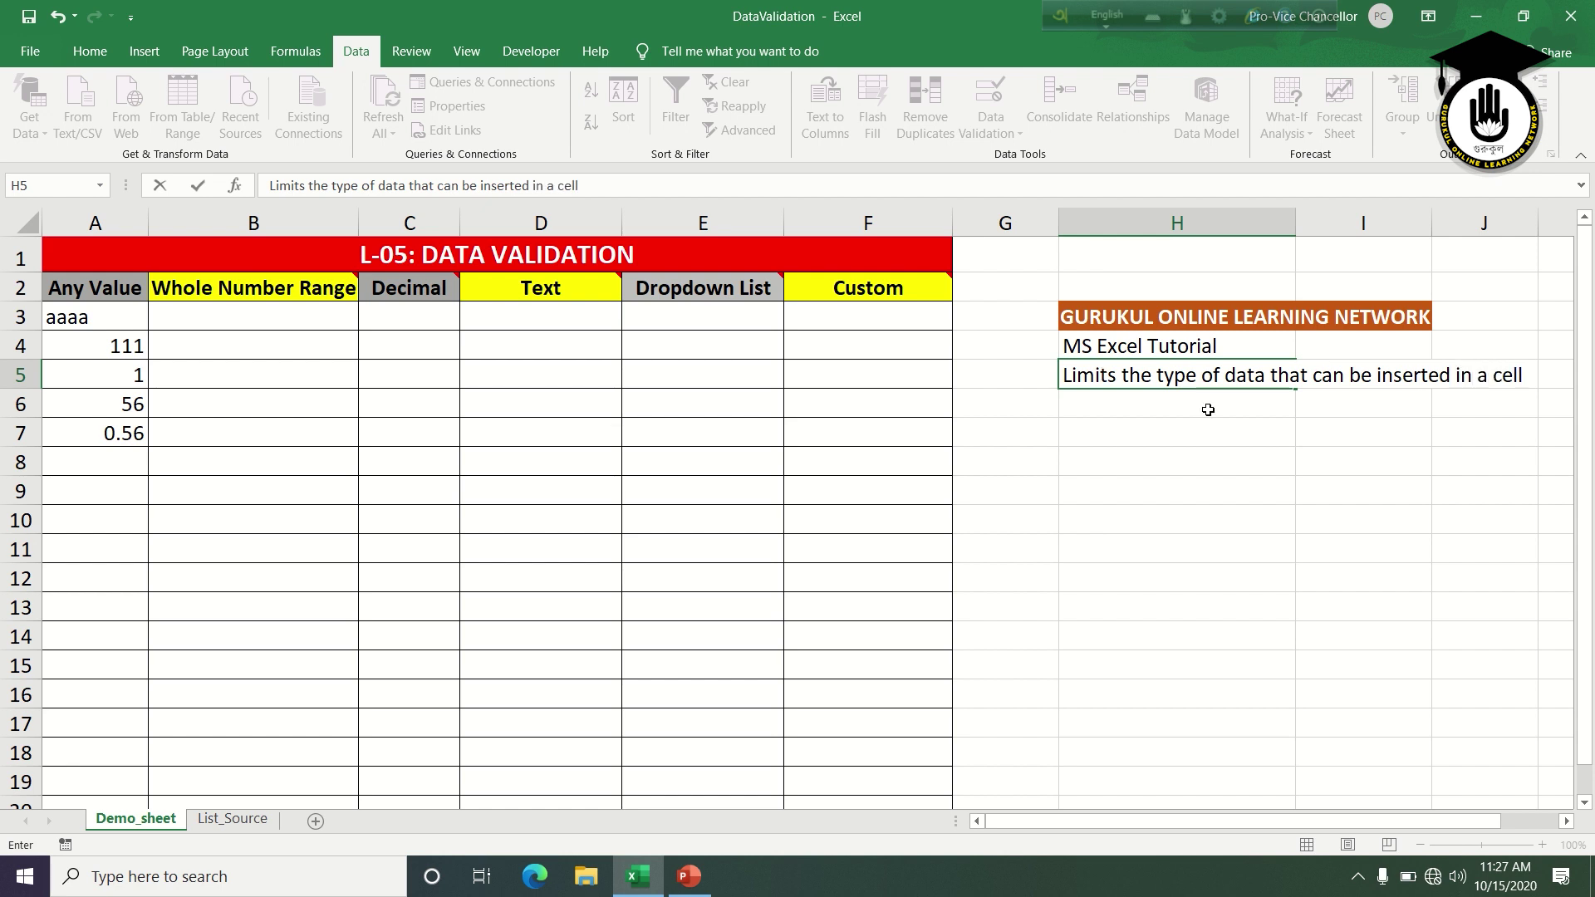
{"action": "left_click", "coordinate": [1189, 511]}
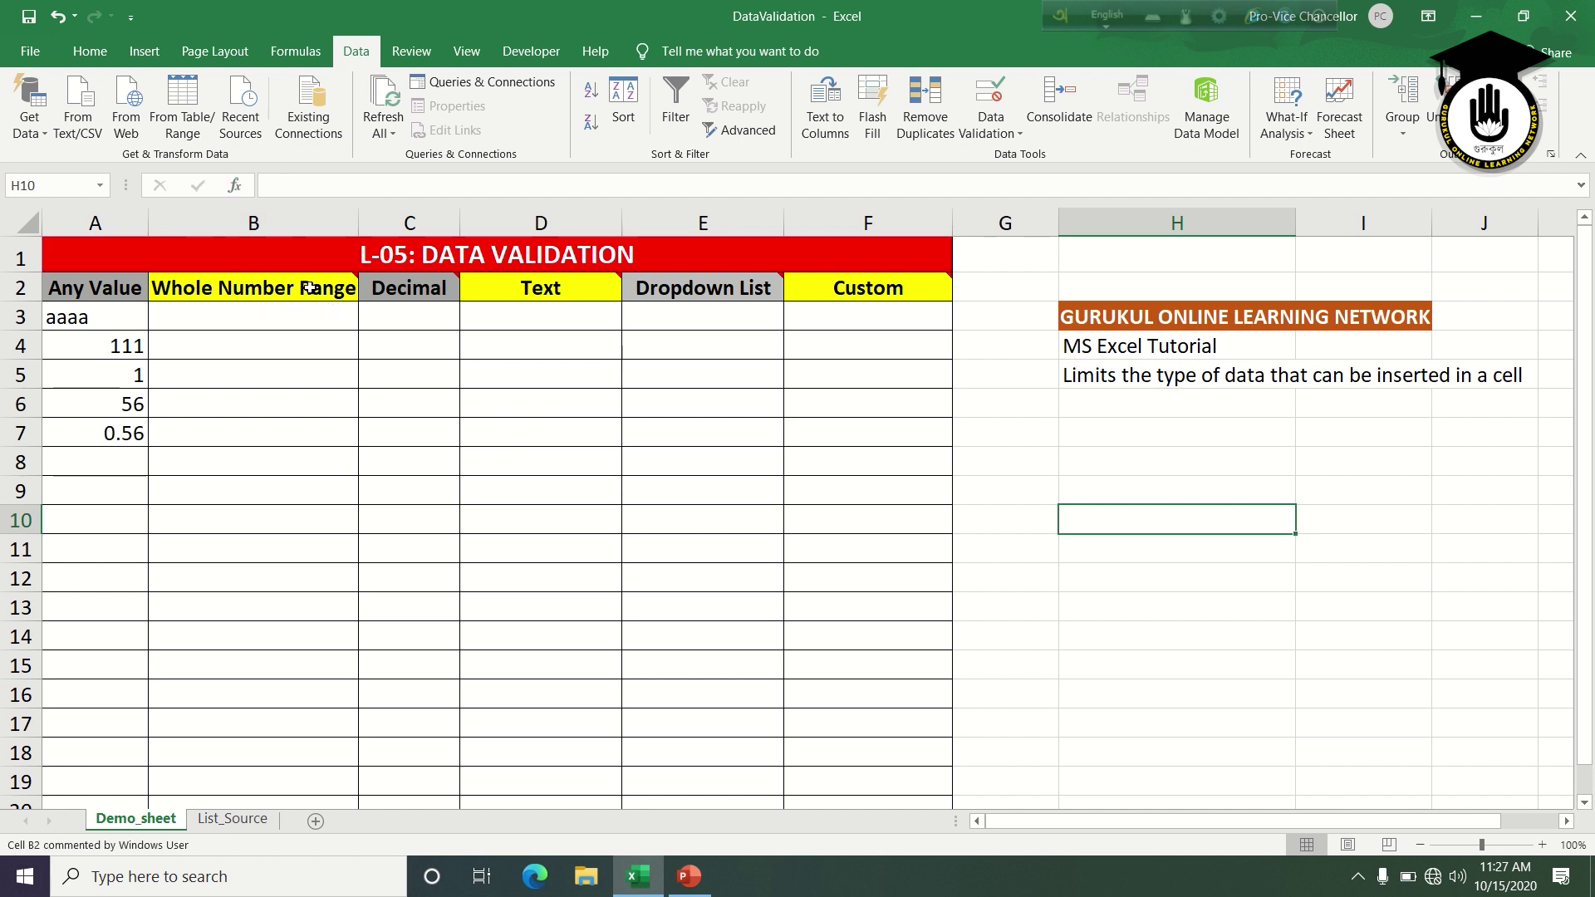
{"action": "mouse_move", "coordinate": [309, 287]}
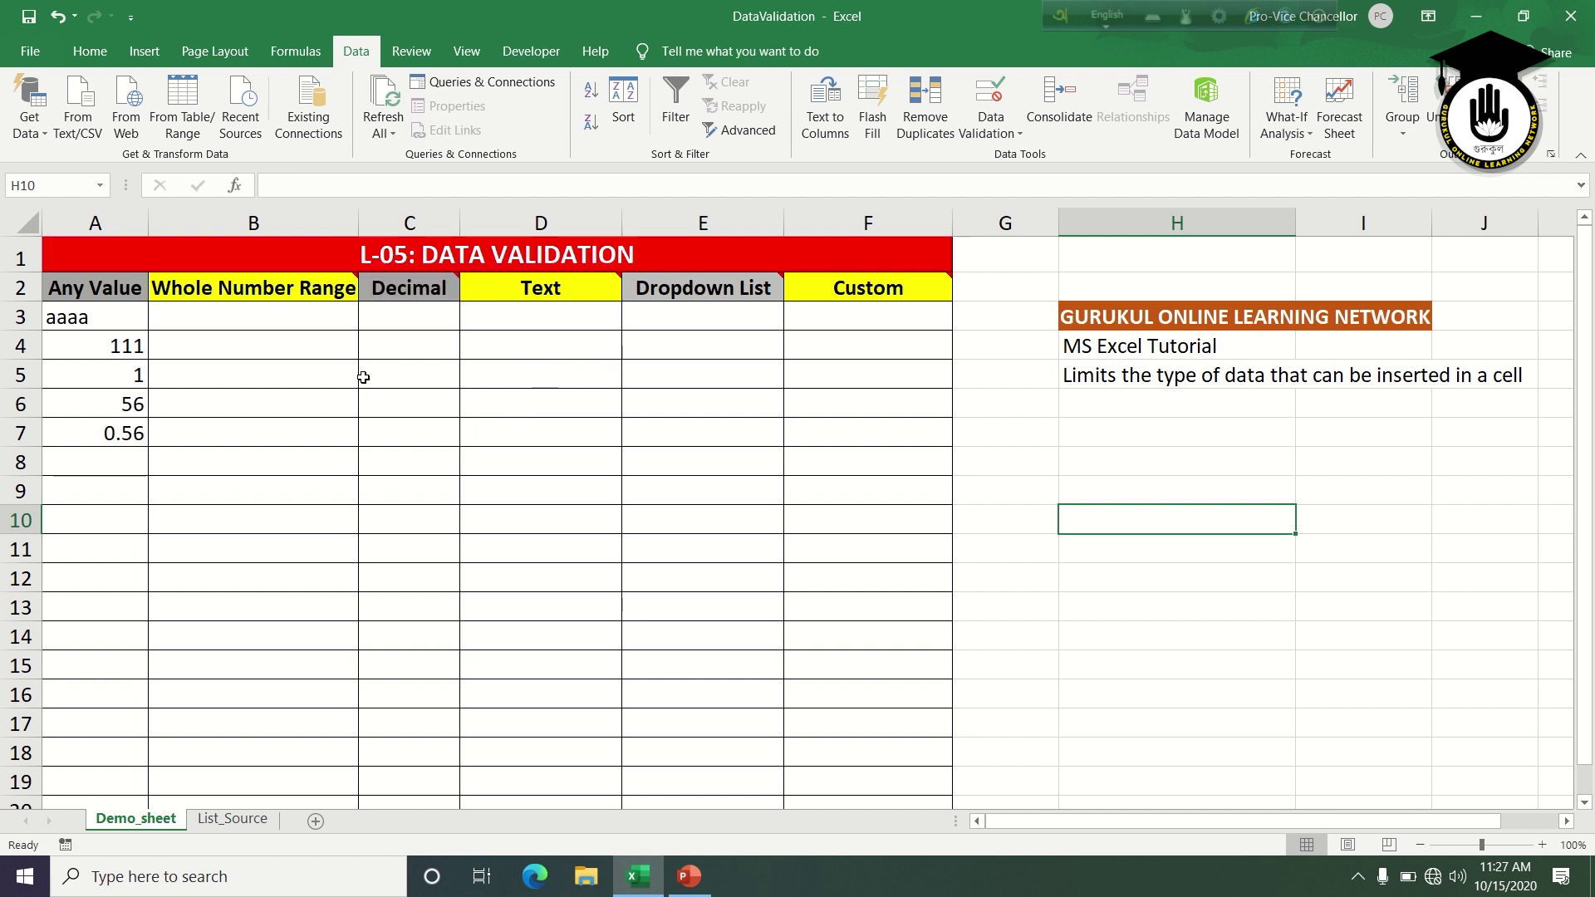
Apply a Whole number validation rule, minimum 1 and maximum 100, to B3 down the column
{"action": "left_click", "coordinate": [296, 316]}
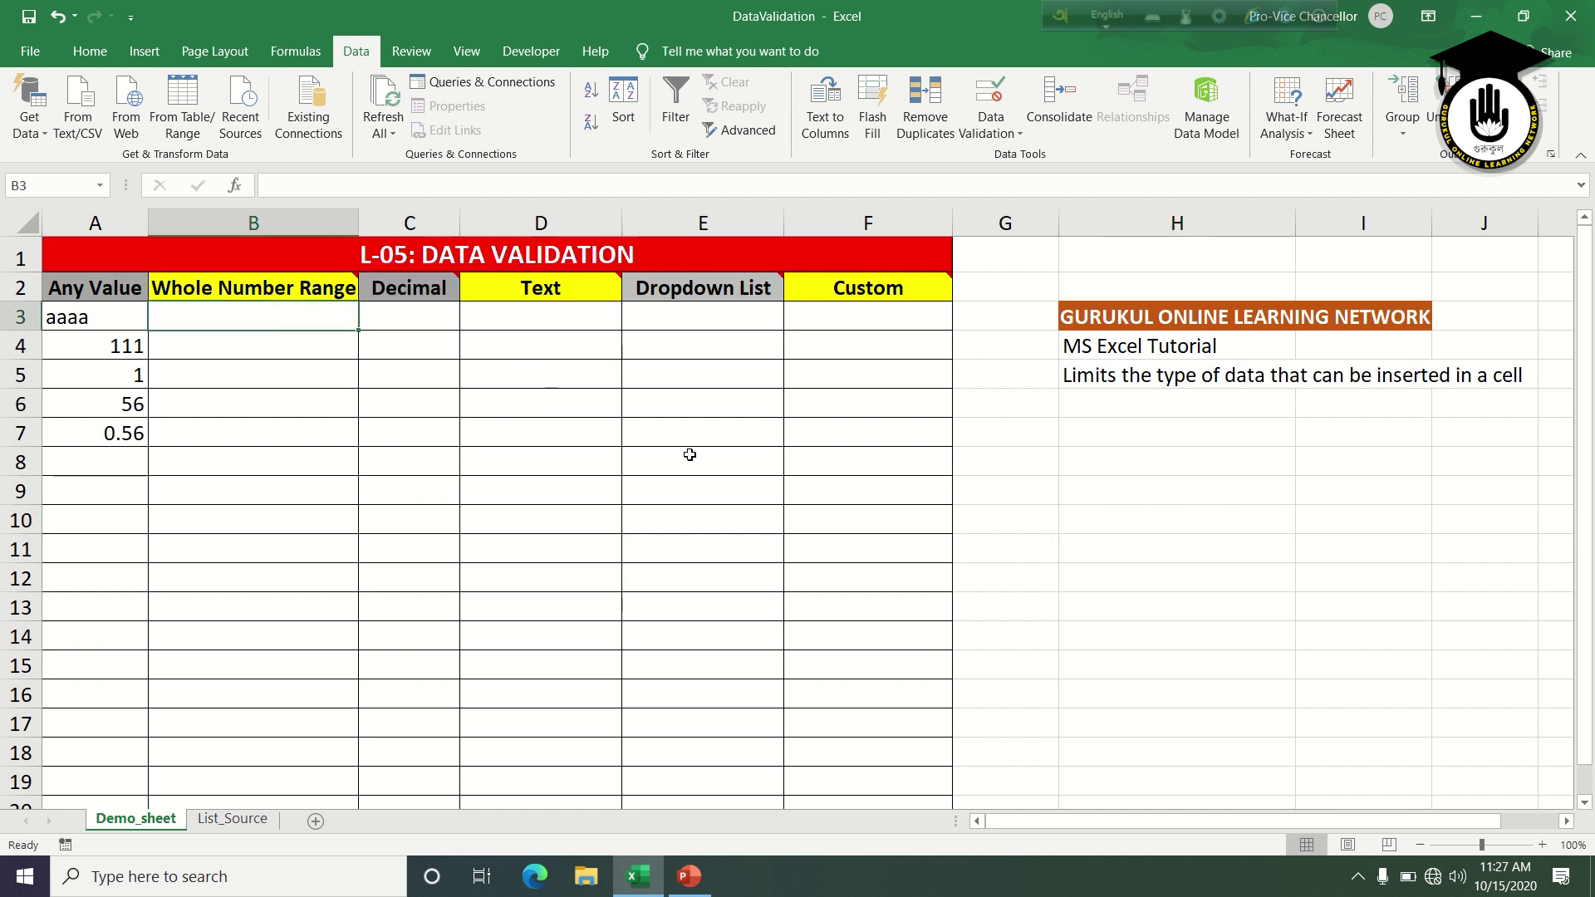
{"action": "key", "text": "ctrl+shift+Down"}
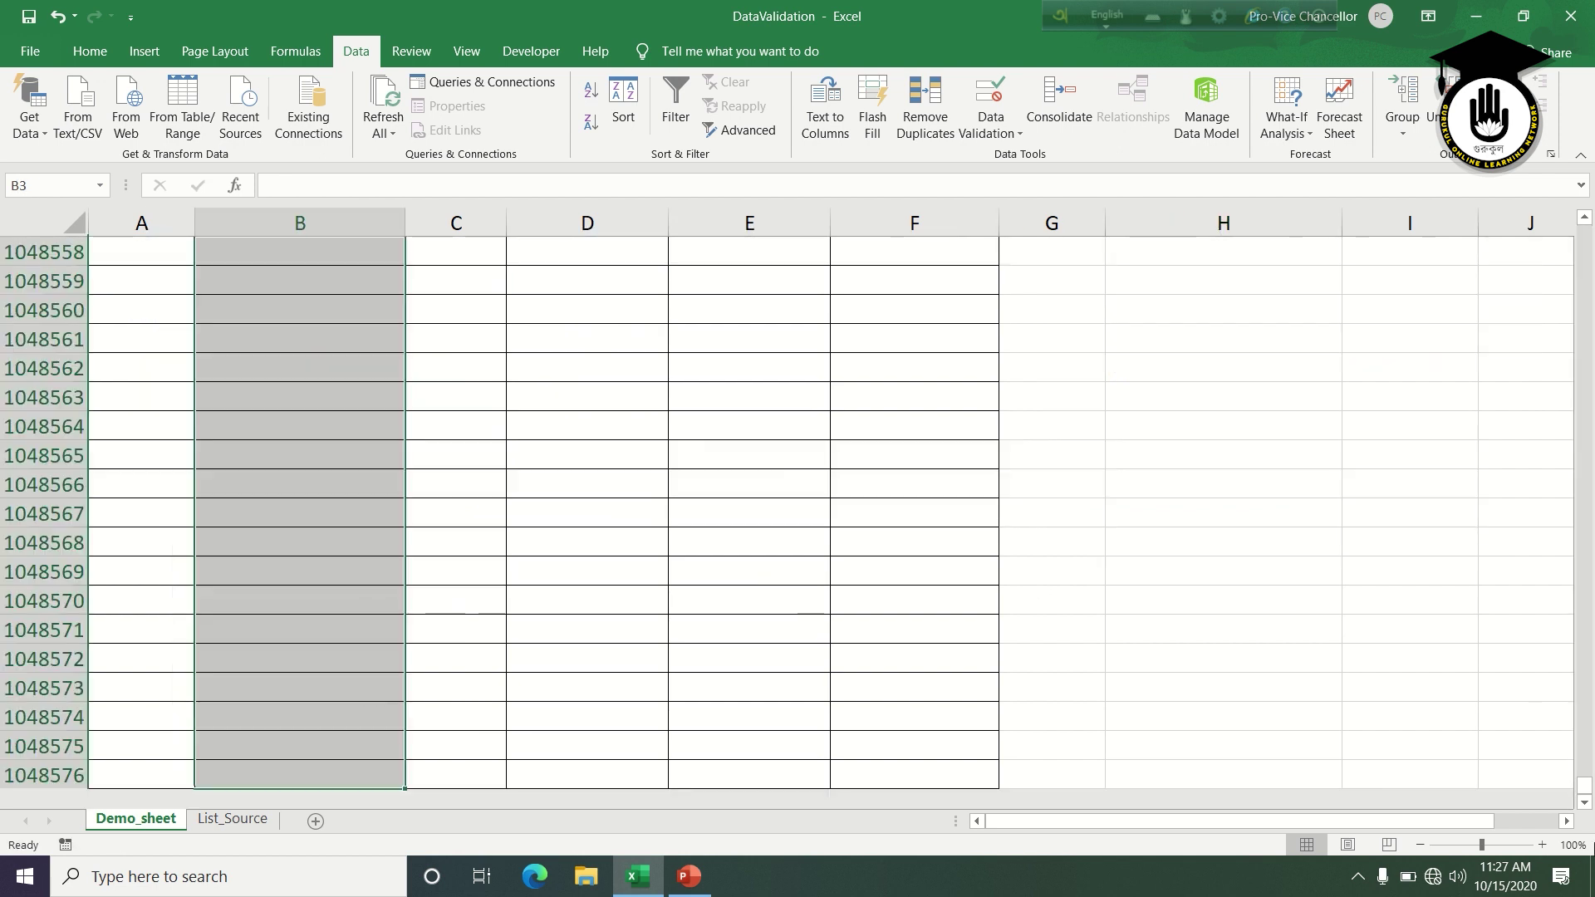
{"action": "left_click_drag", "start_coordinate": [1584, 785], "coordinate": [1578, 229]}
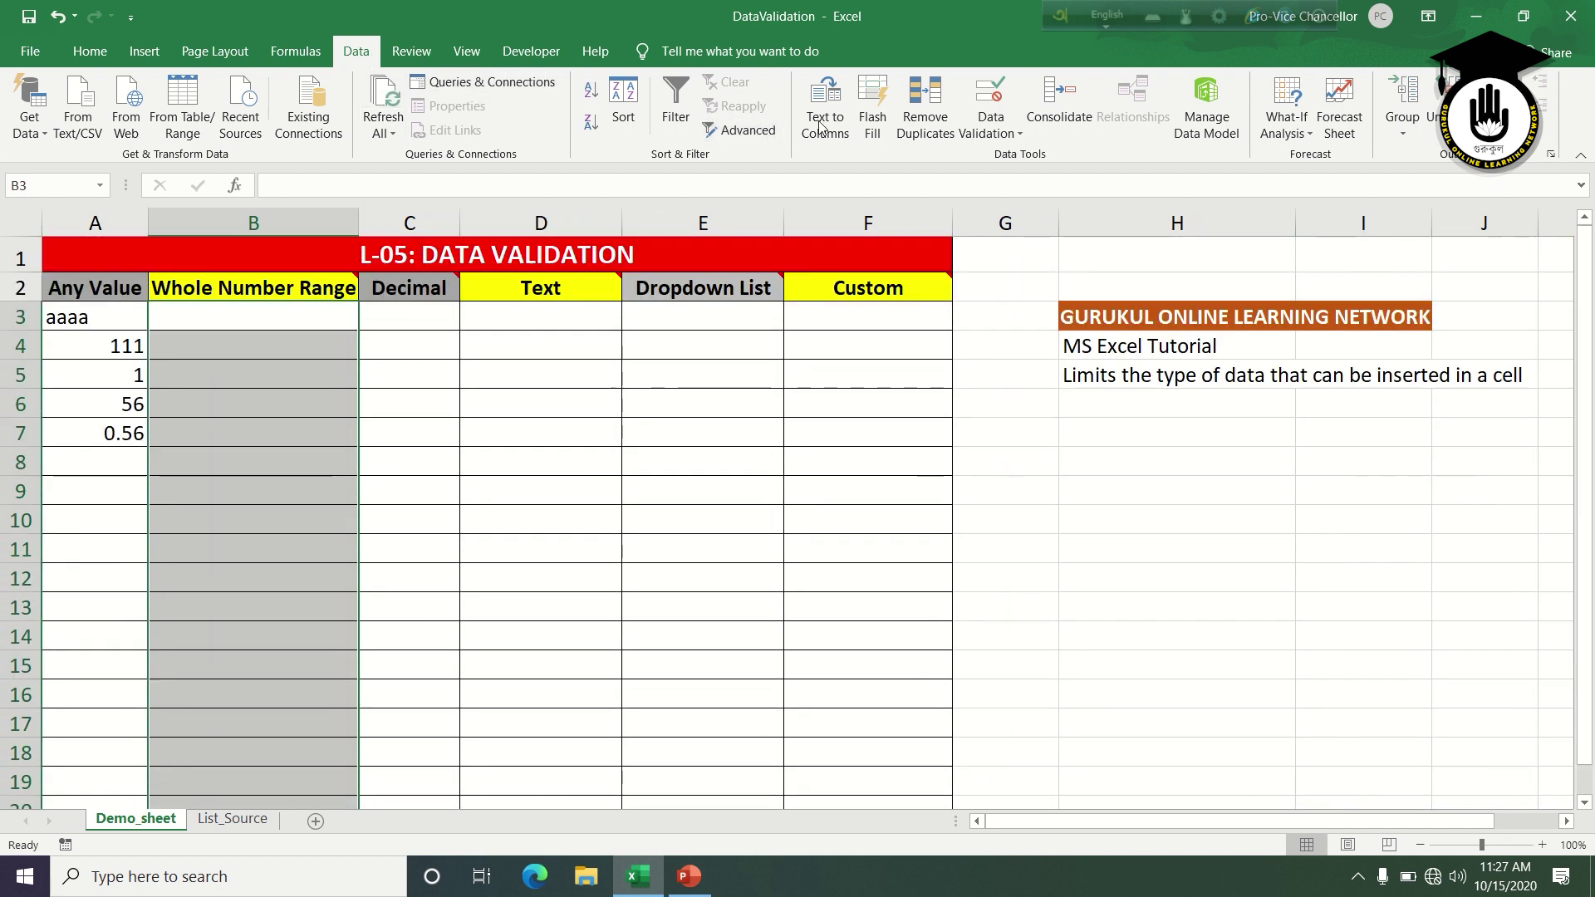
{"action": "left_click", "coordinate": [990, 137]}
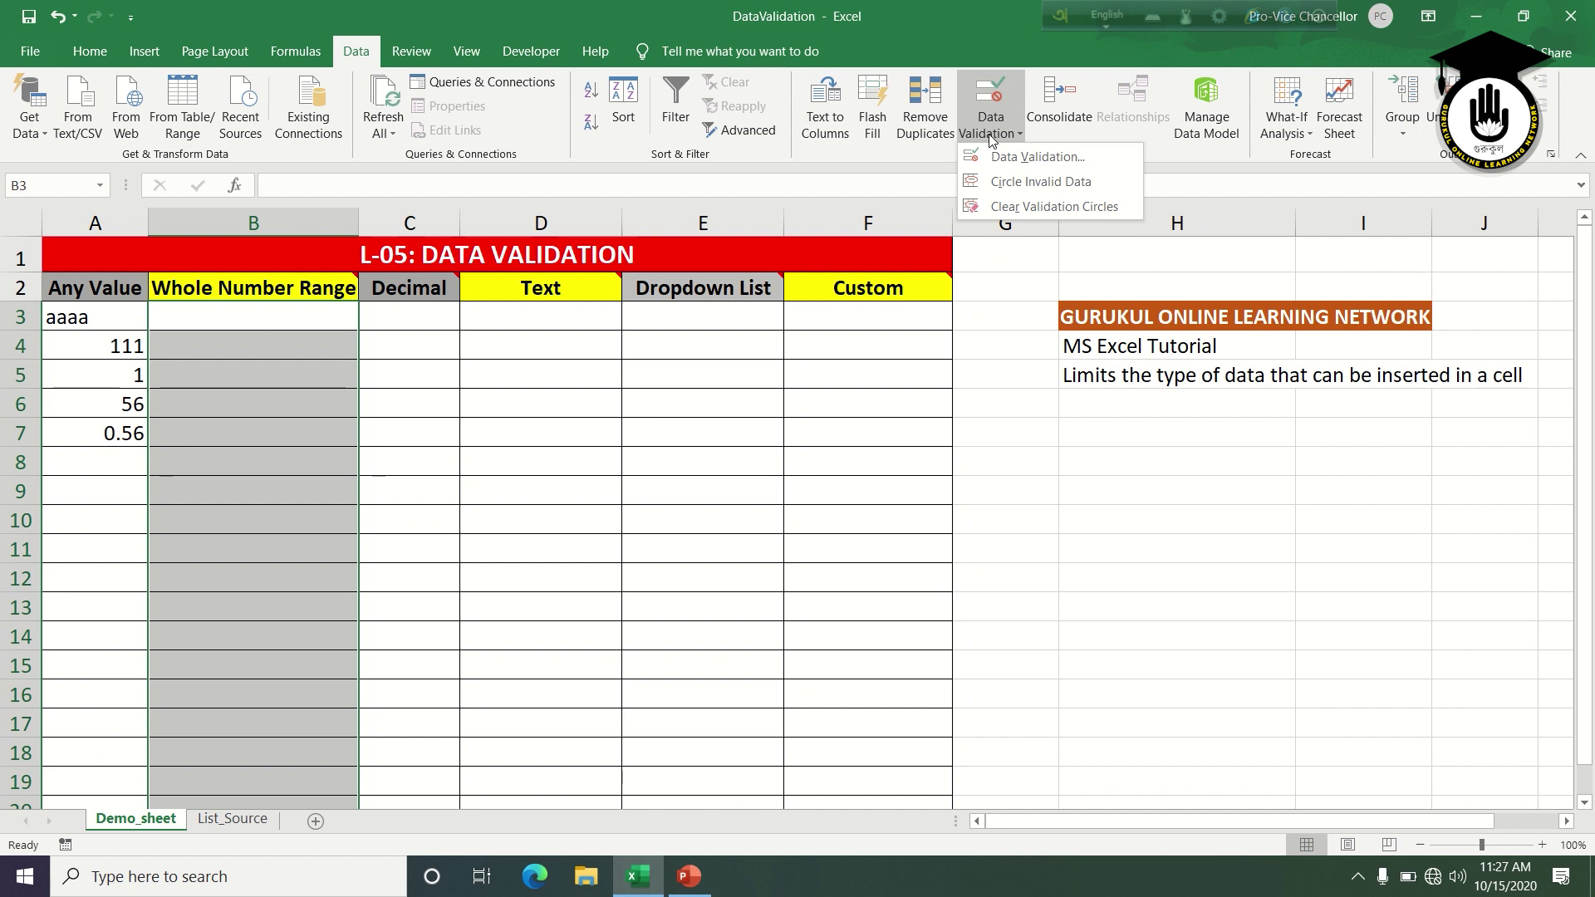
{"action": "left_click", "coordinate": [1005, 158]}
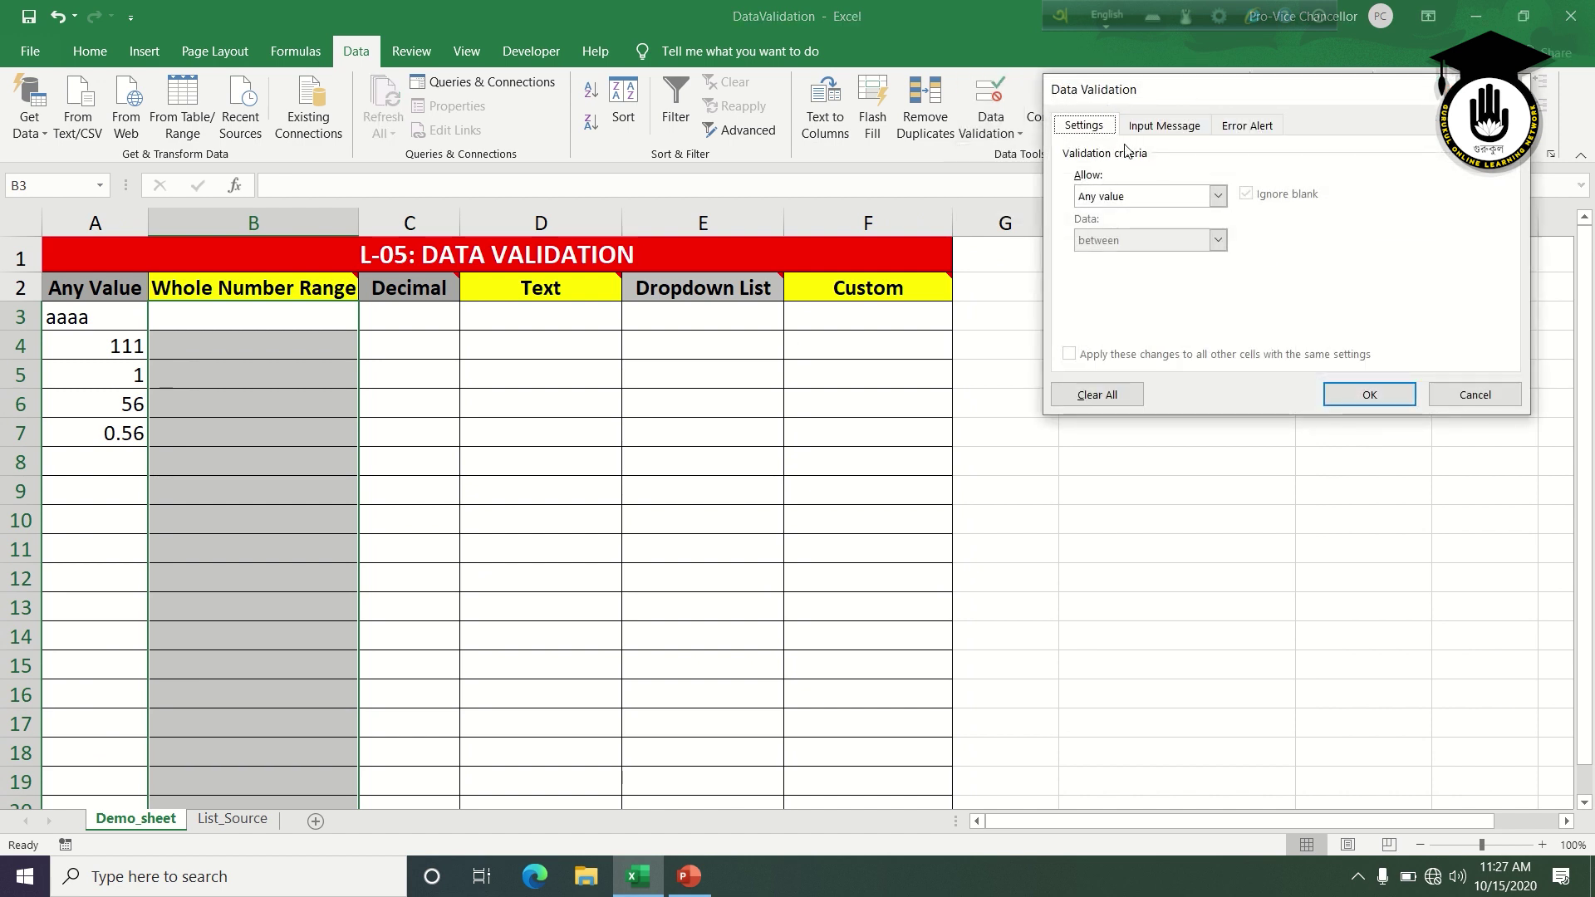
{"action": "left_click", "coordinate": [1218, 196]}
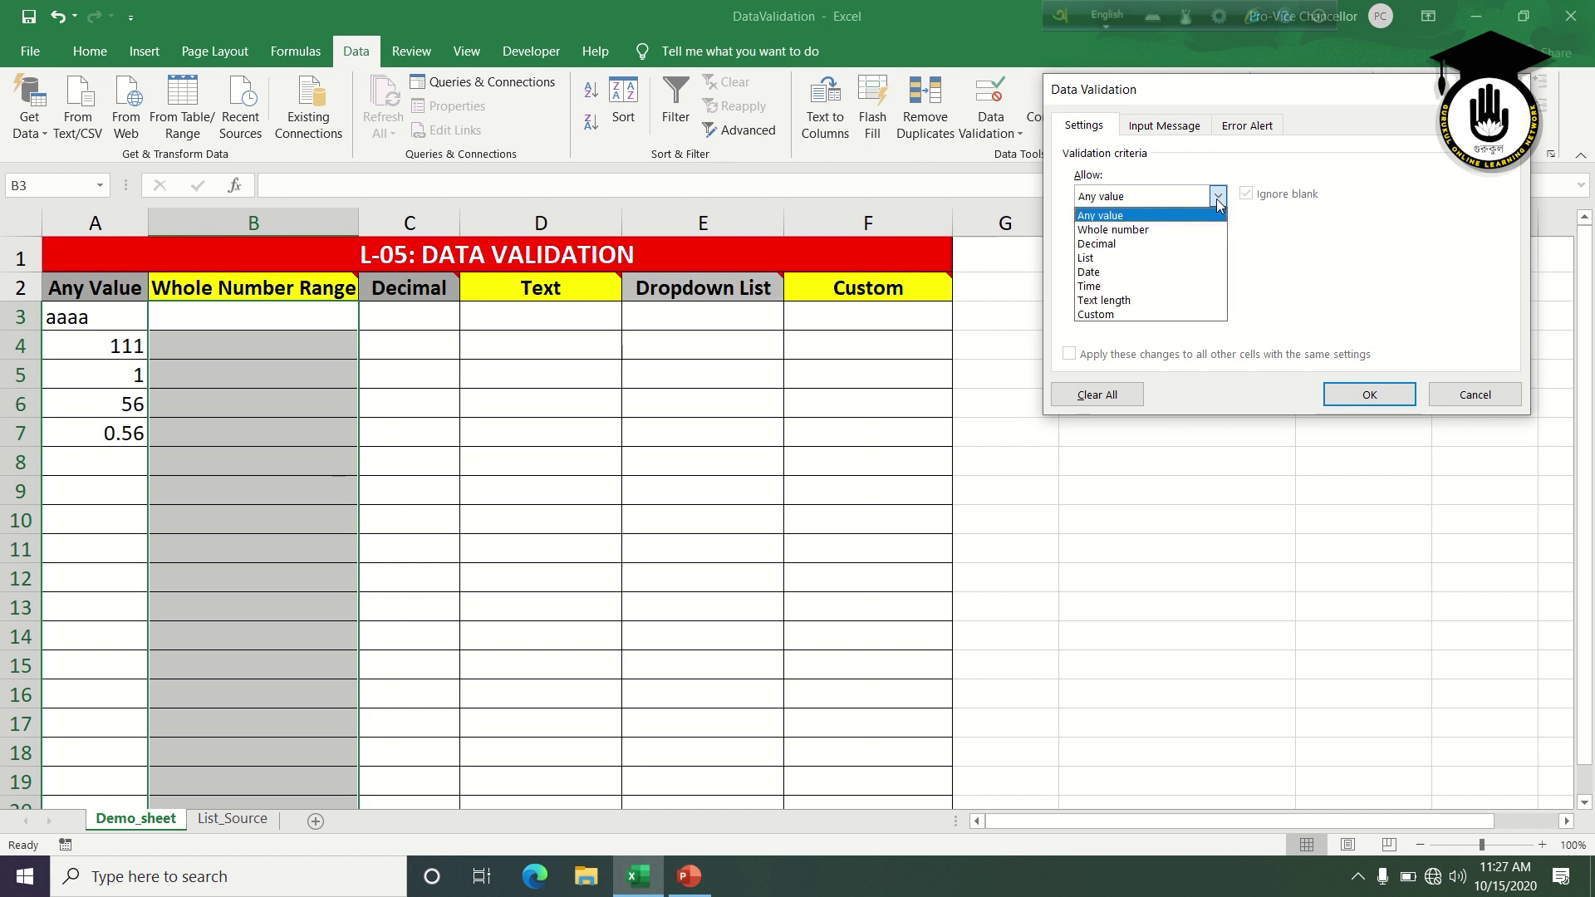
{"action": "left_click", "coordinate": [1146, 233]}
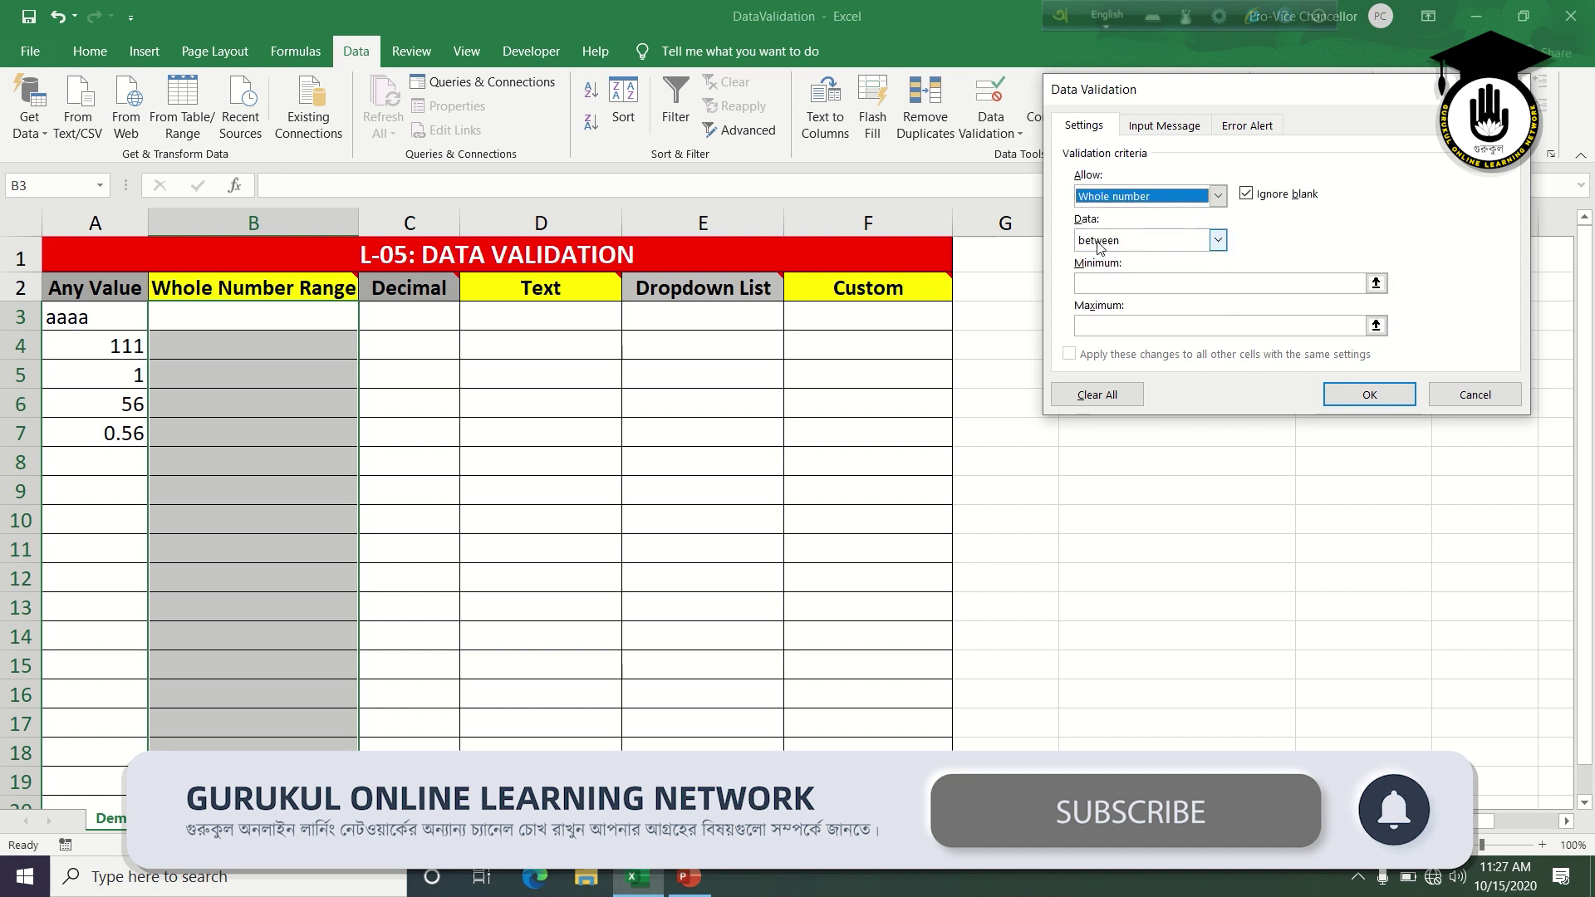
{"action": "left_click", "coordinate": [1122, 284]}
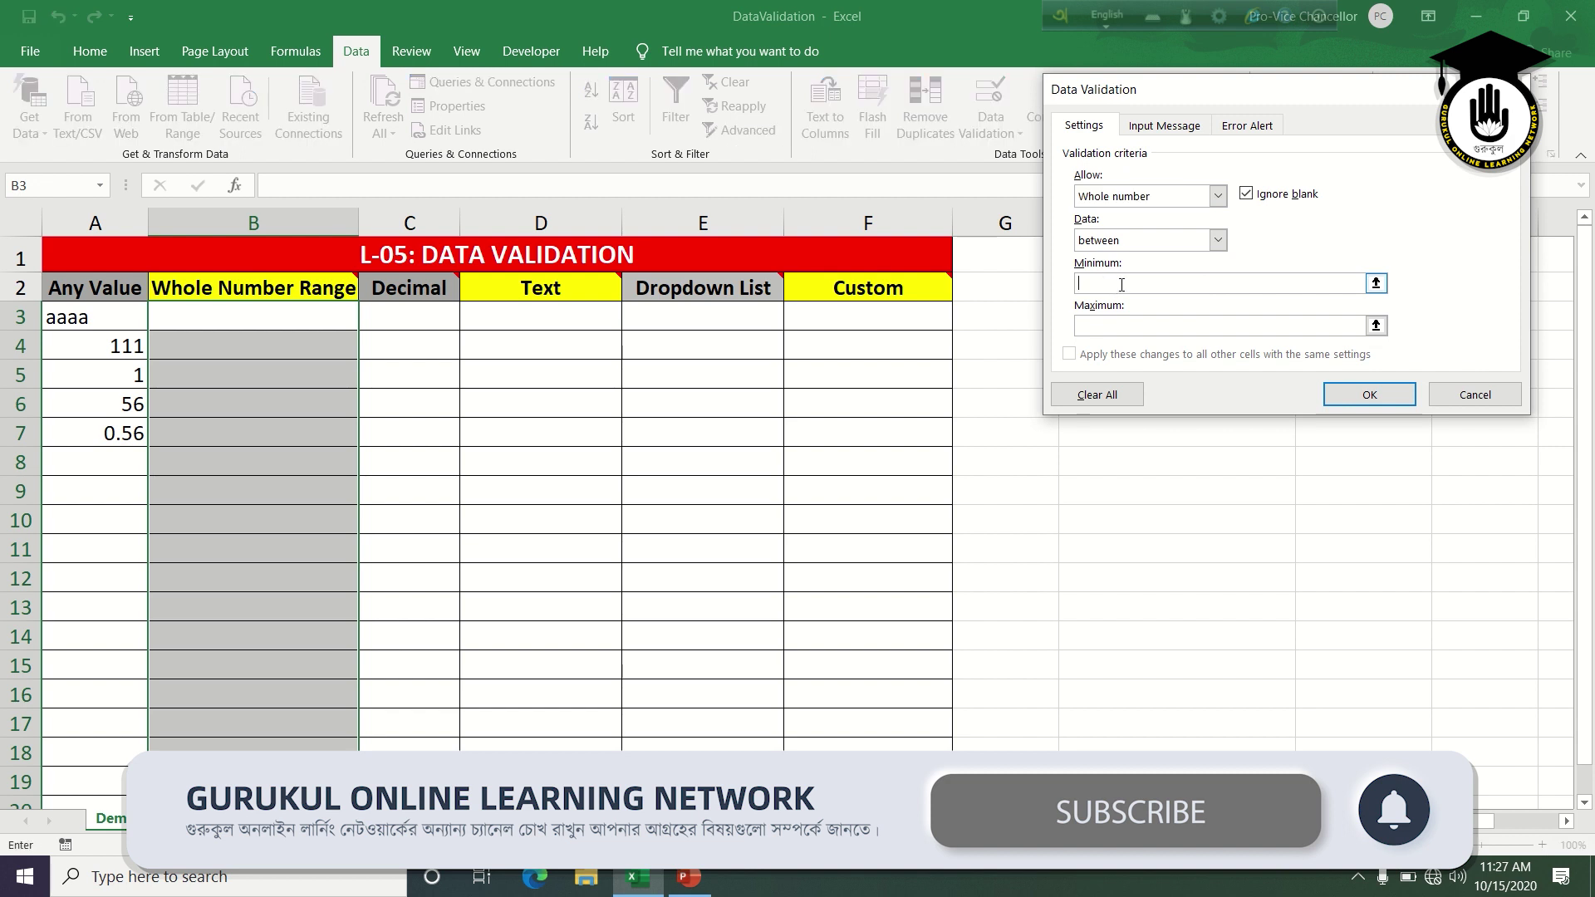
{"action": "left_click", "coordinate": [1135, 327]}
{"action": "left_click", "coordinate": [1369, 396]}
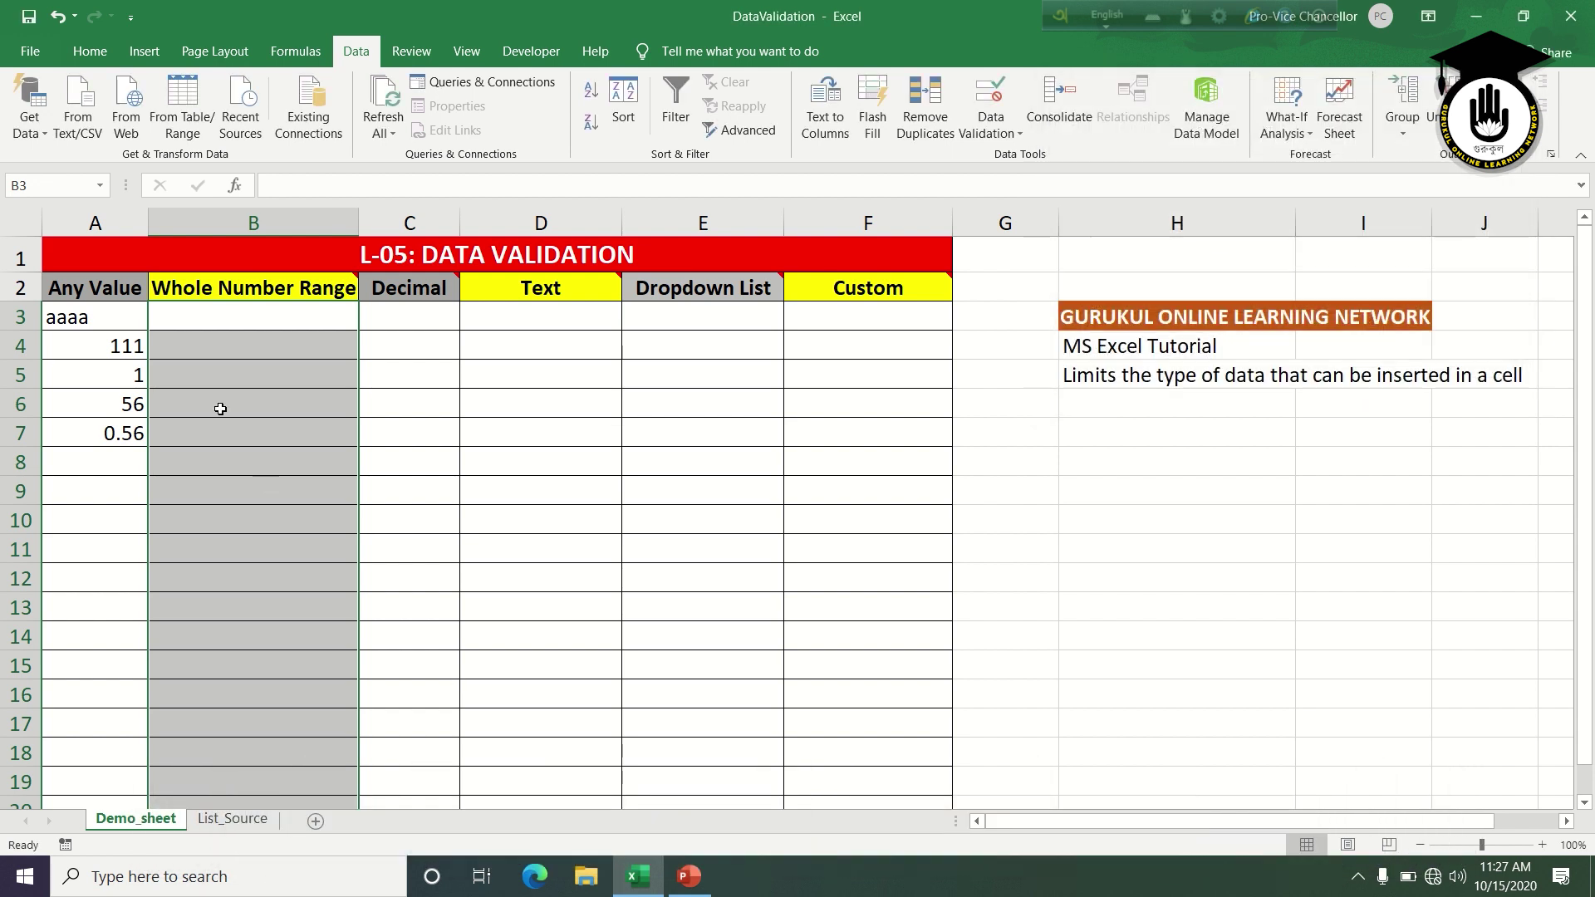
Enter the valid values 1, 100 and 60 in B3:B5
{"action": "left_click", "coordinate": [284, 317]}
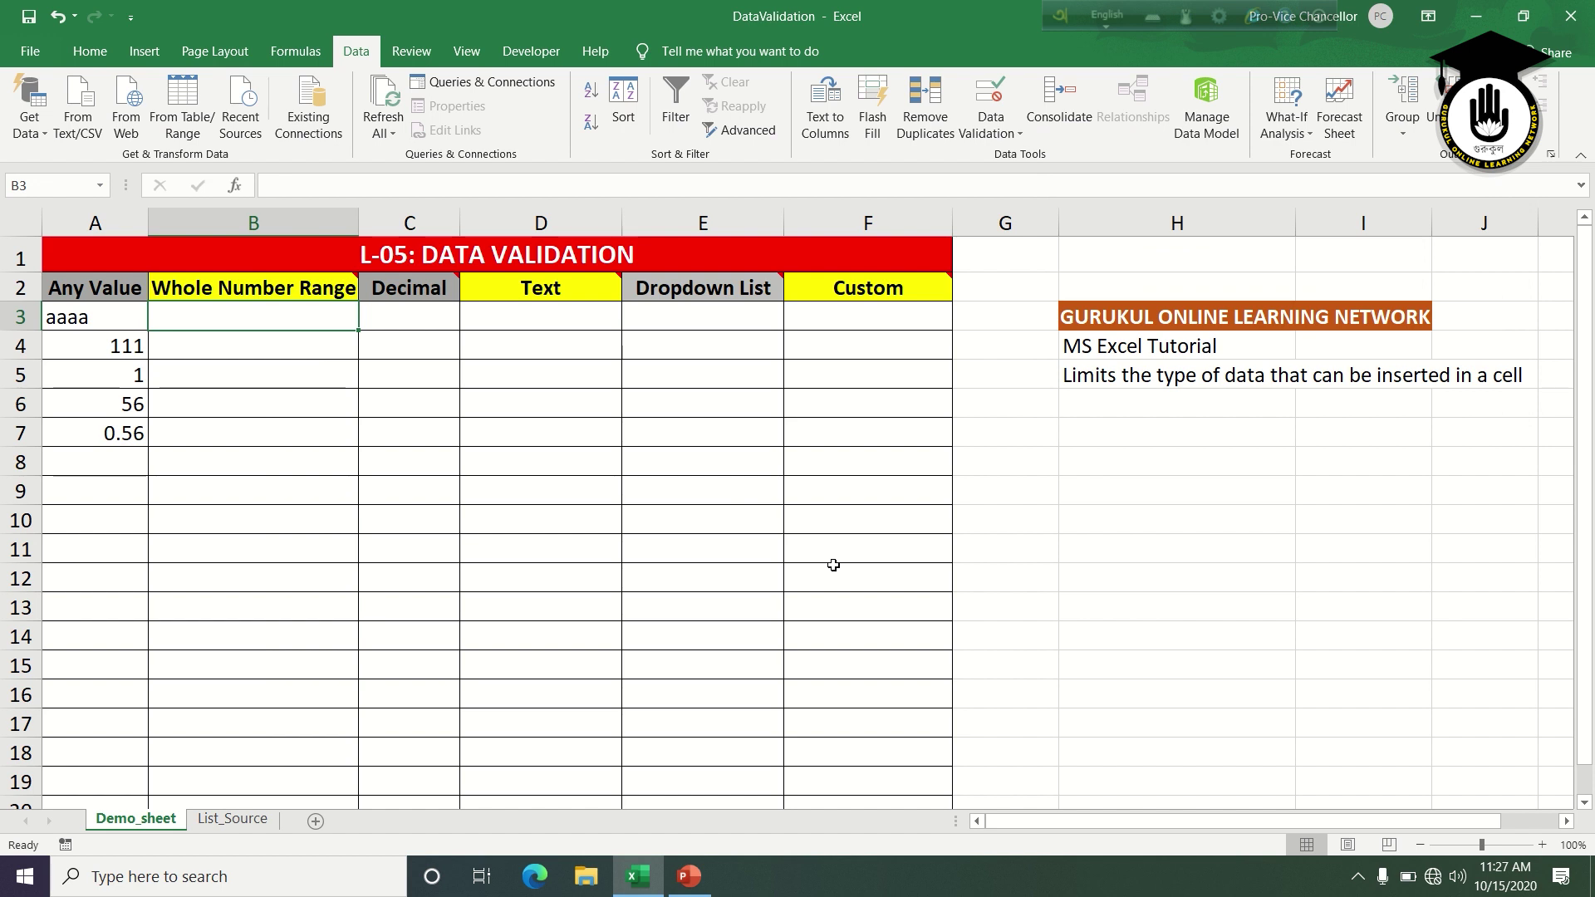
{"action": "type", "text": "1"}
{"action": "key", "text": "Return"}
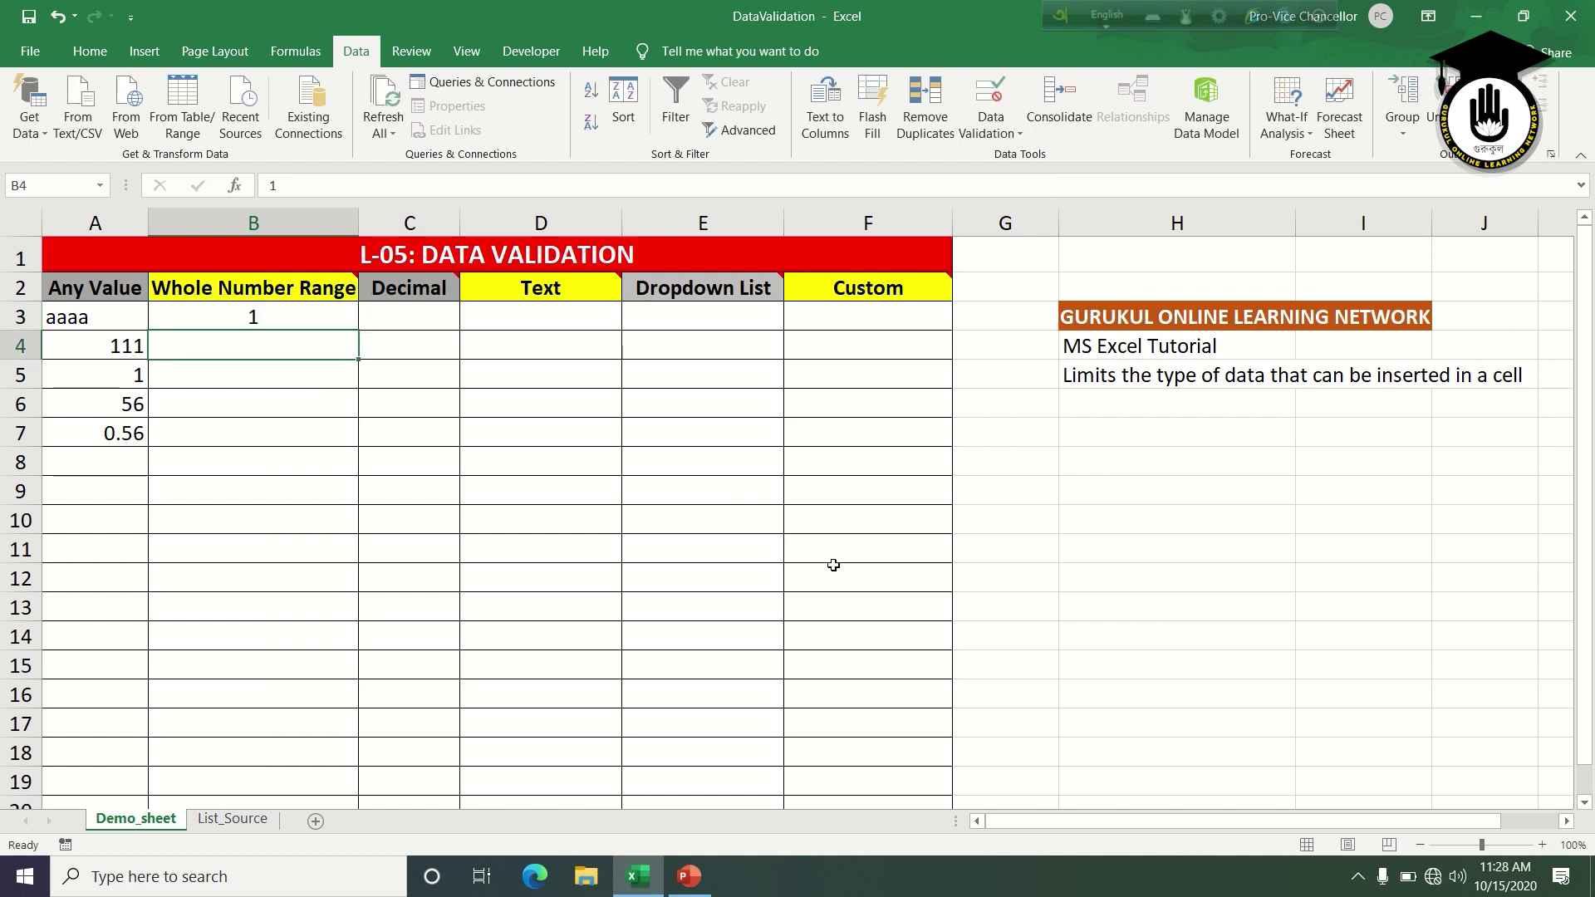
{"action": "type", "text": "100"}
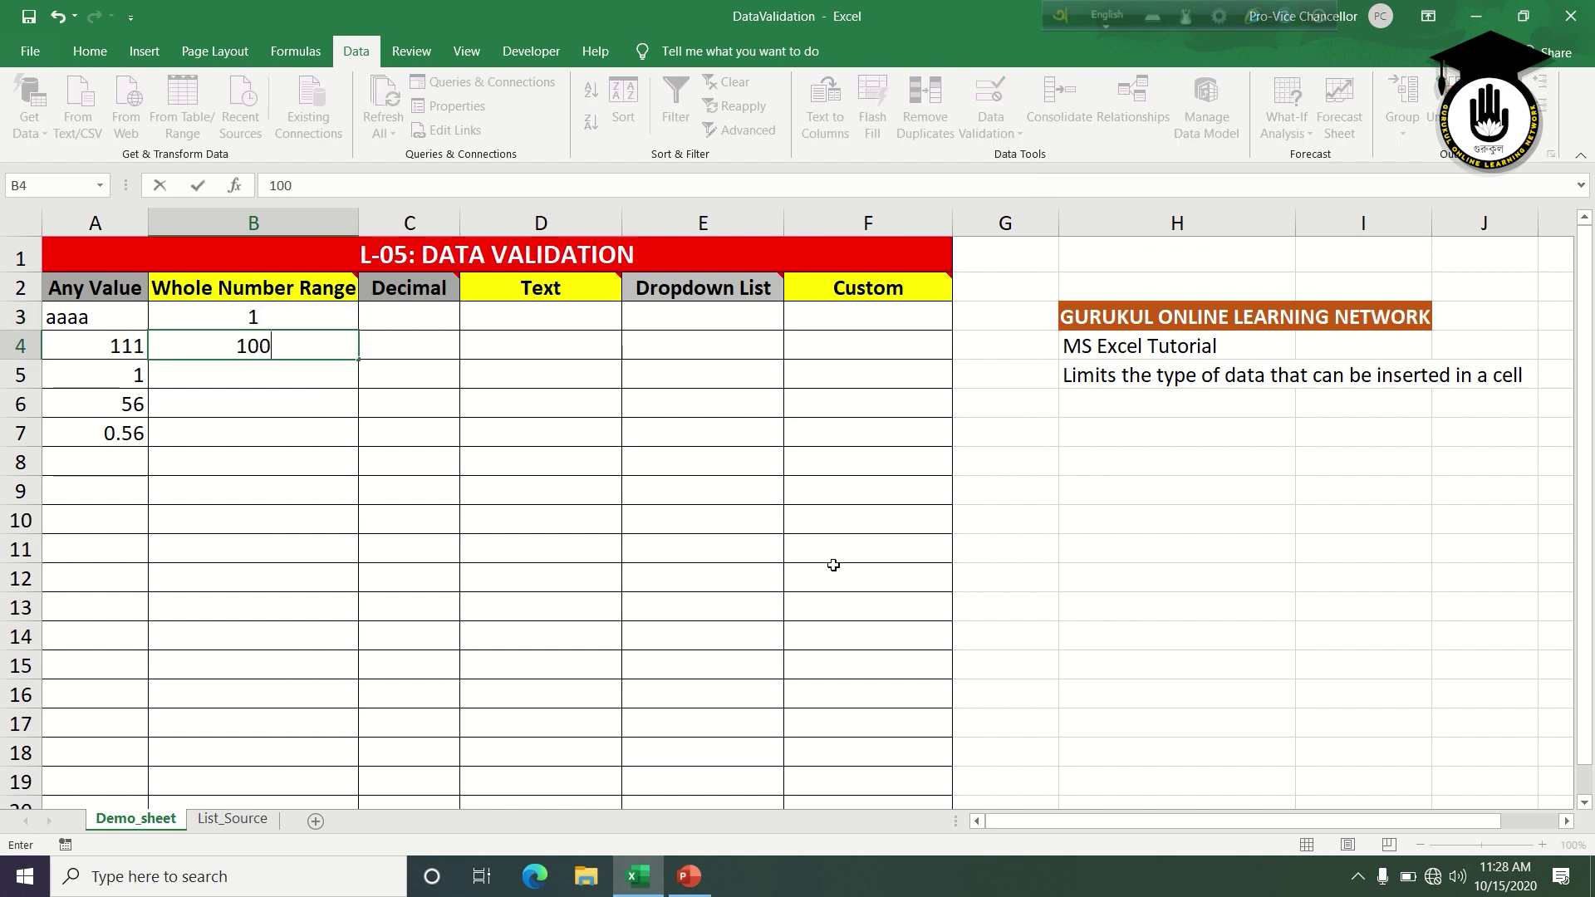
{"action": "key", "text": "Return"}
{"action": "type", "text": "60"}
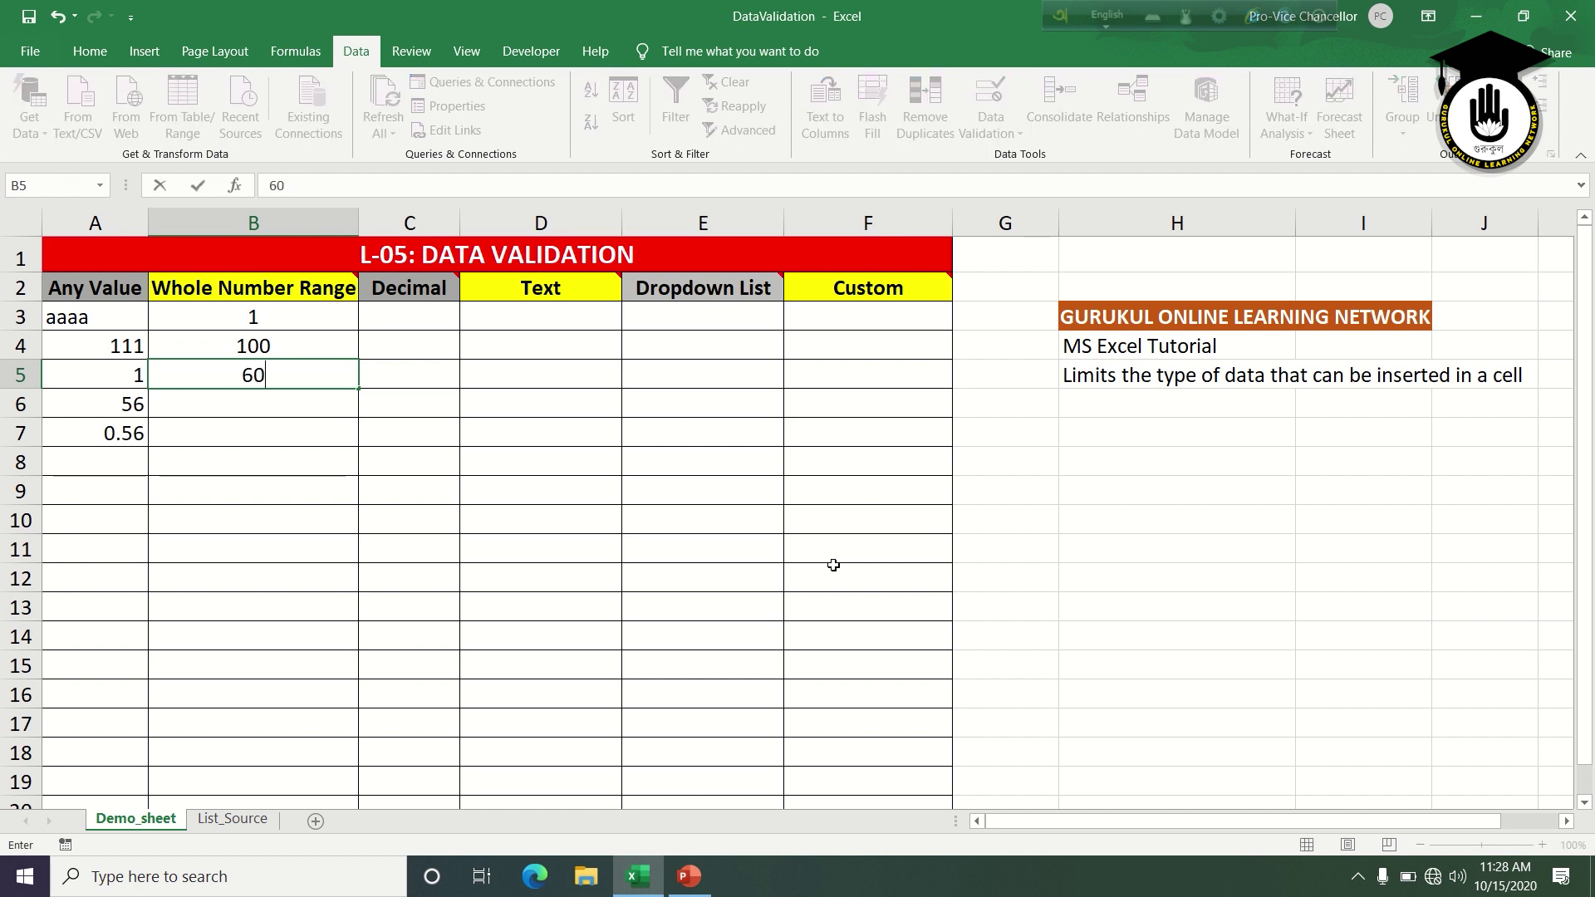
{"action": "key", "text": "Return"}
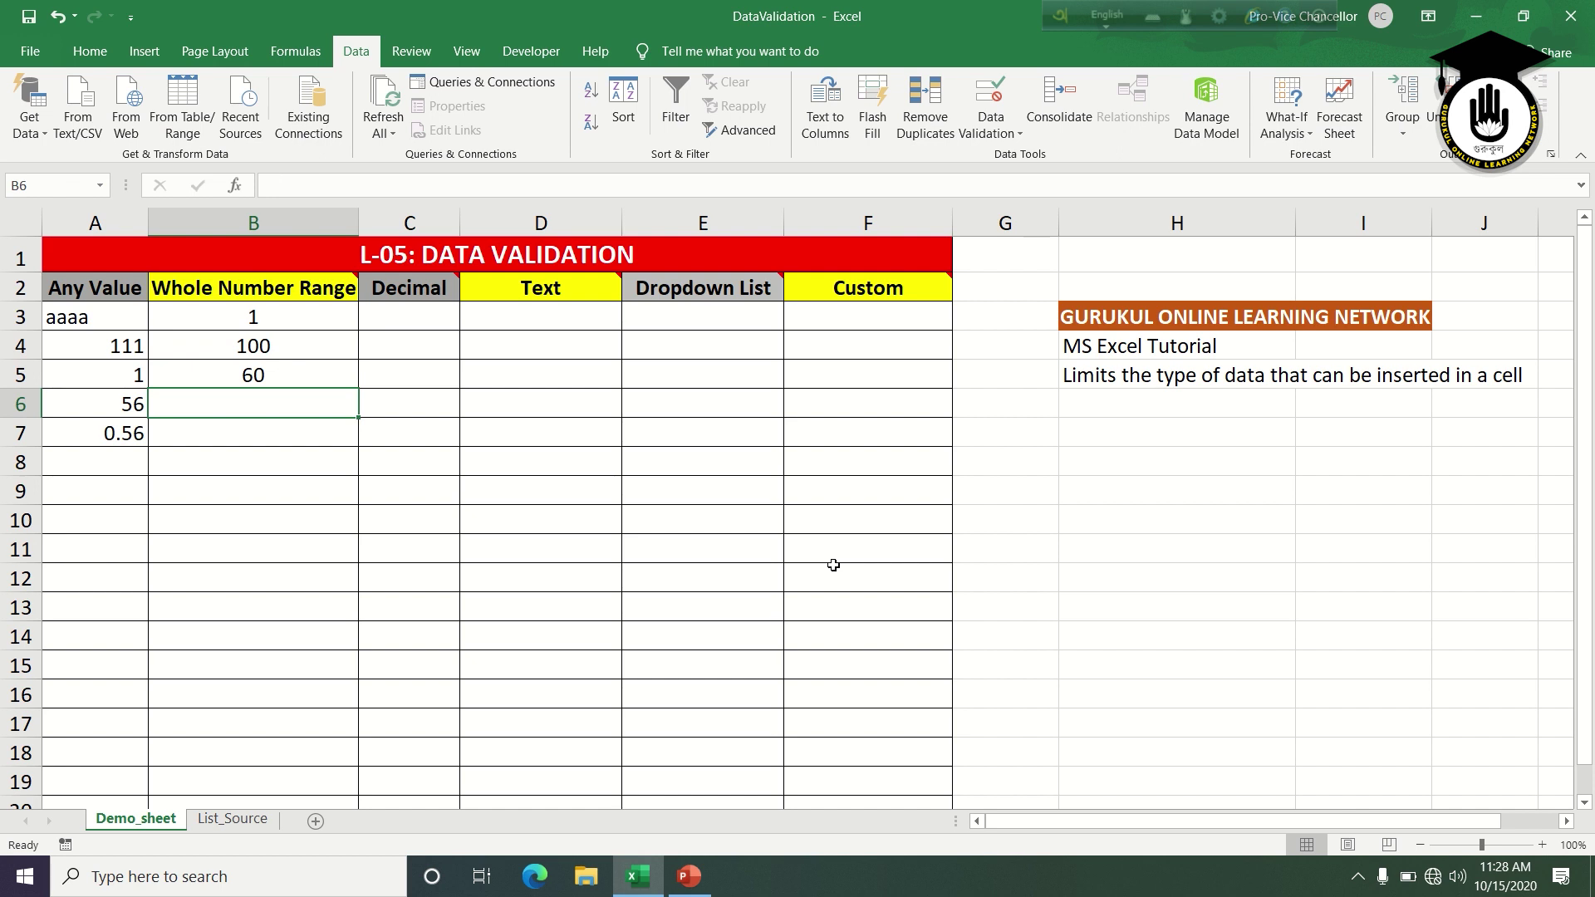
Try 105 and 0 in B6 and confirm both are rejected
{"action": "type", "text": "105"}
{"action": "key", "text": "Return"}
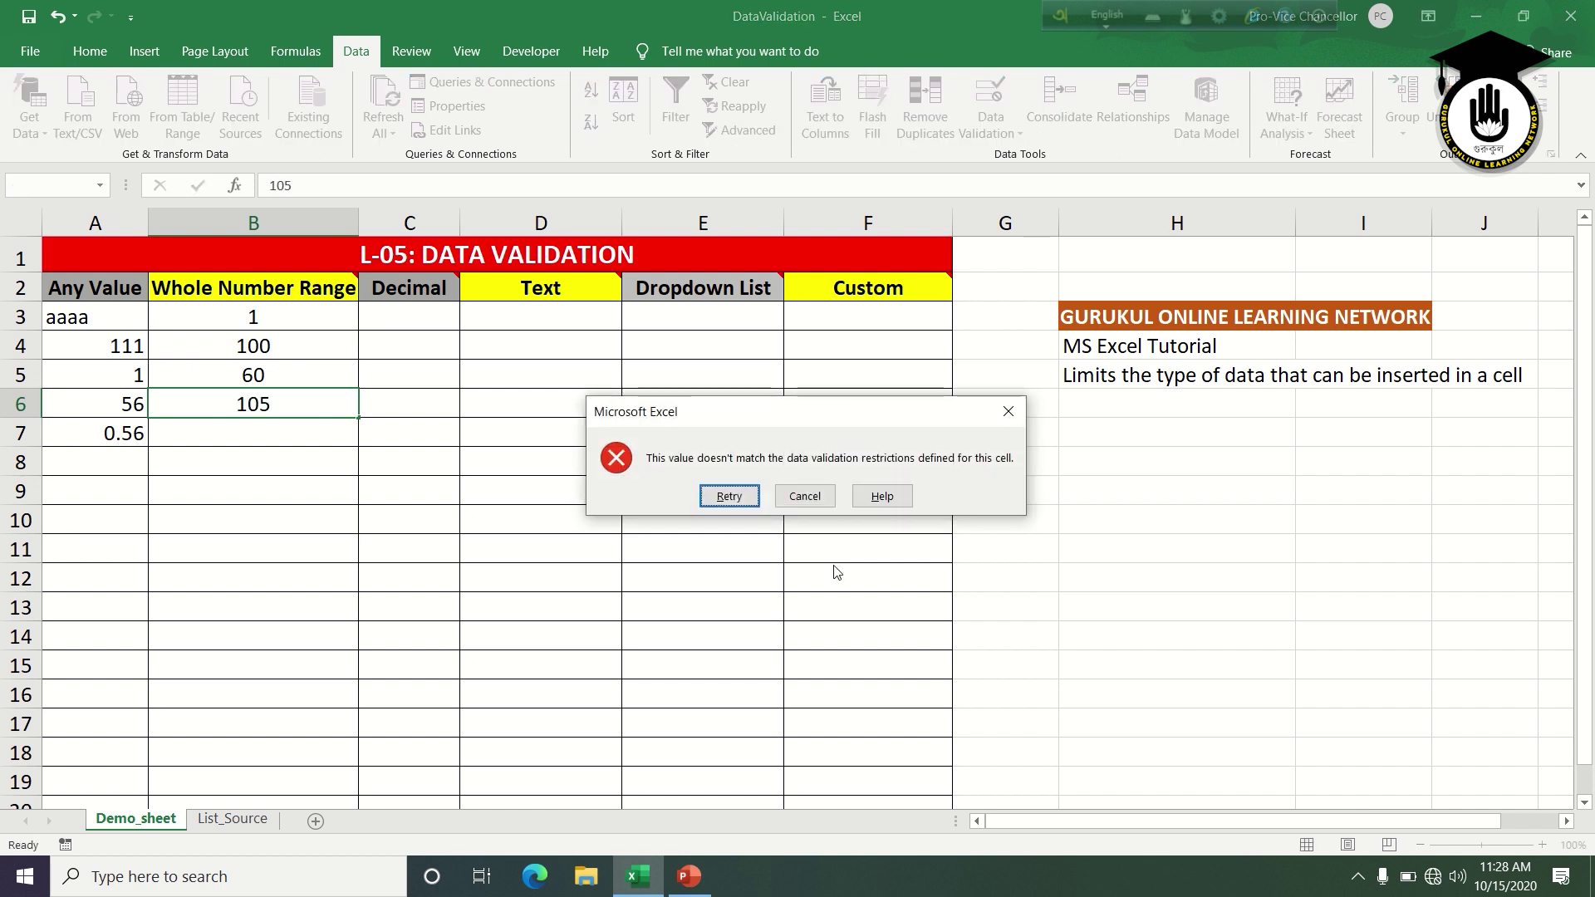
{"action": "left_click", "coordinate": [703, 495]}
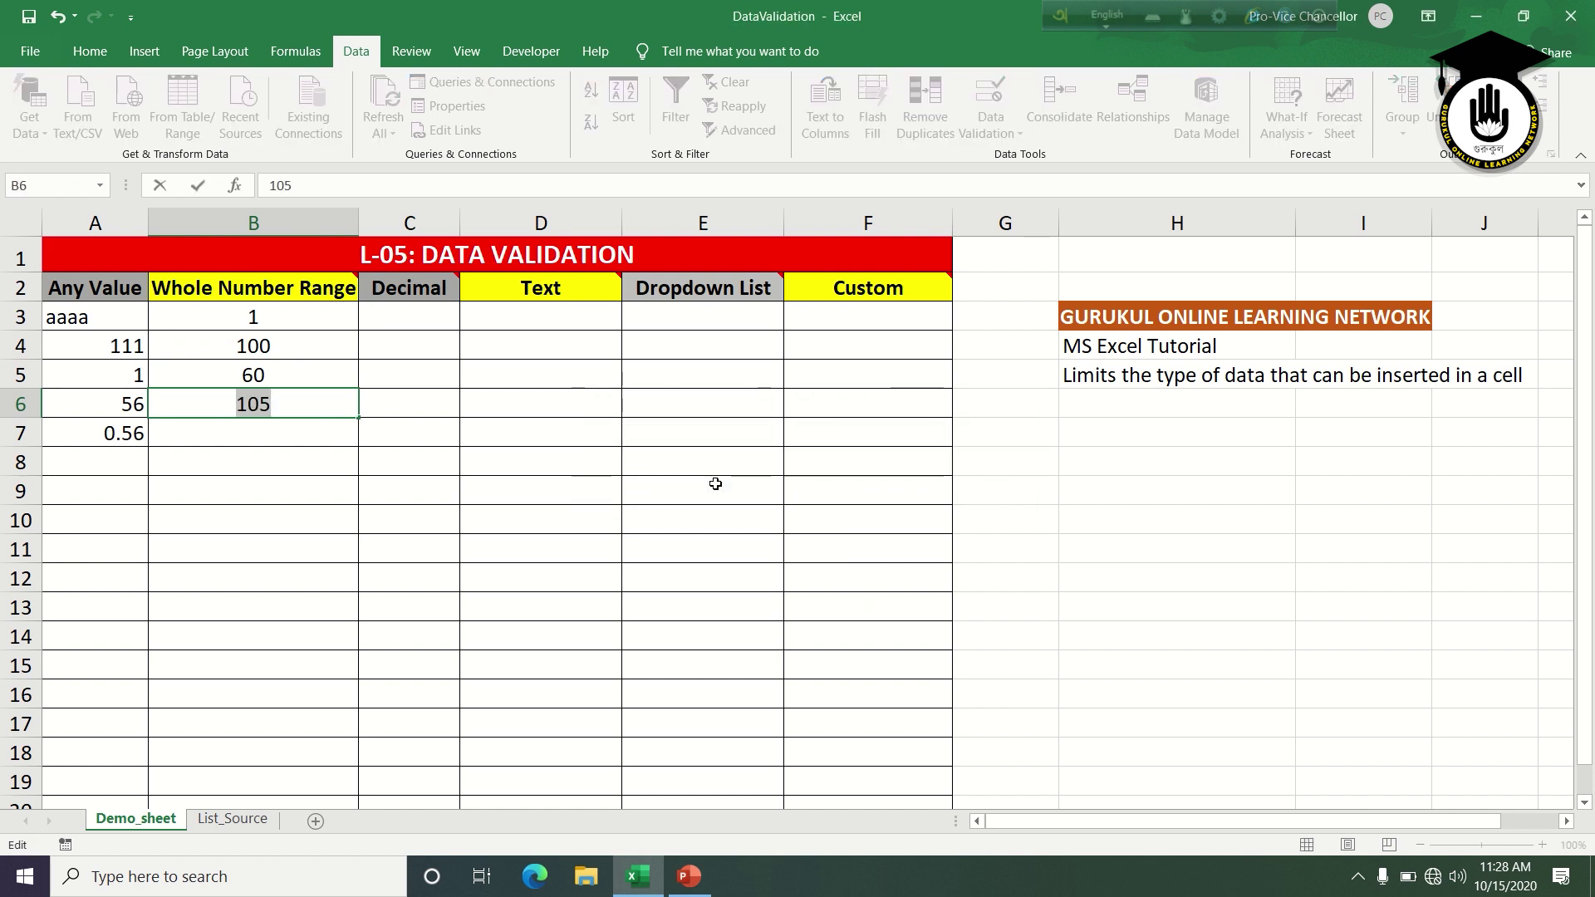
{"action": "type", "text": "0"}
{"action": "key", "text": "Return"}
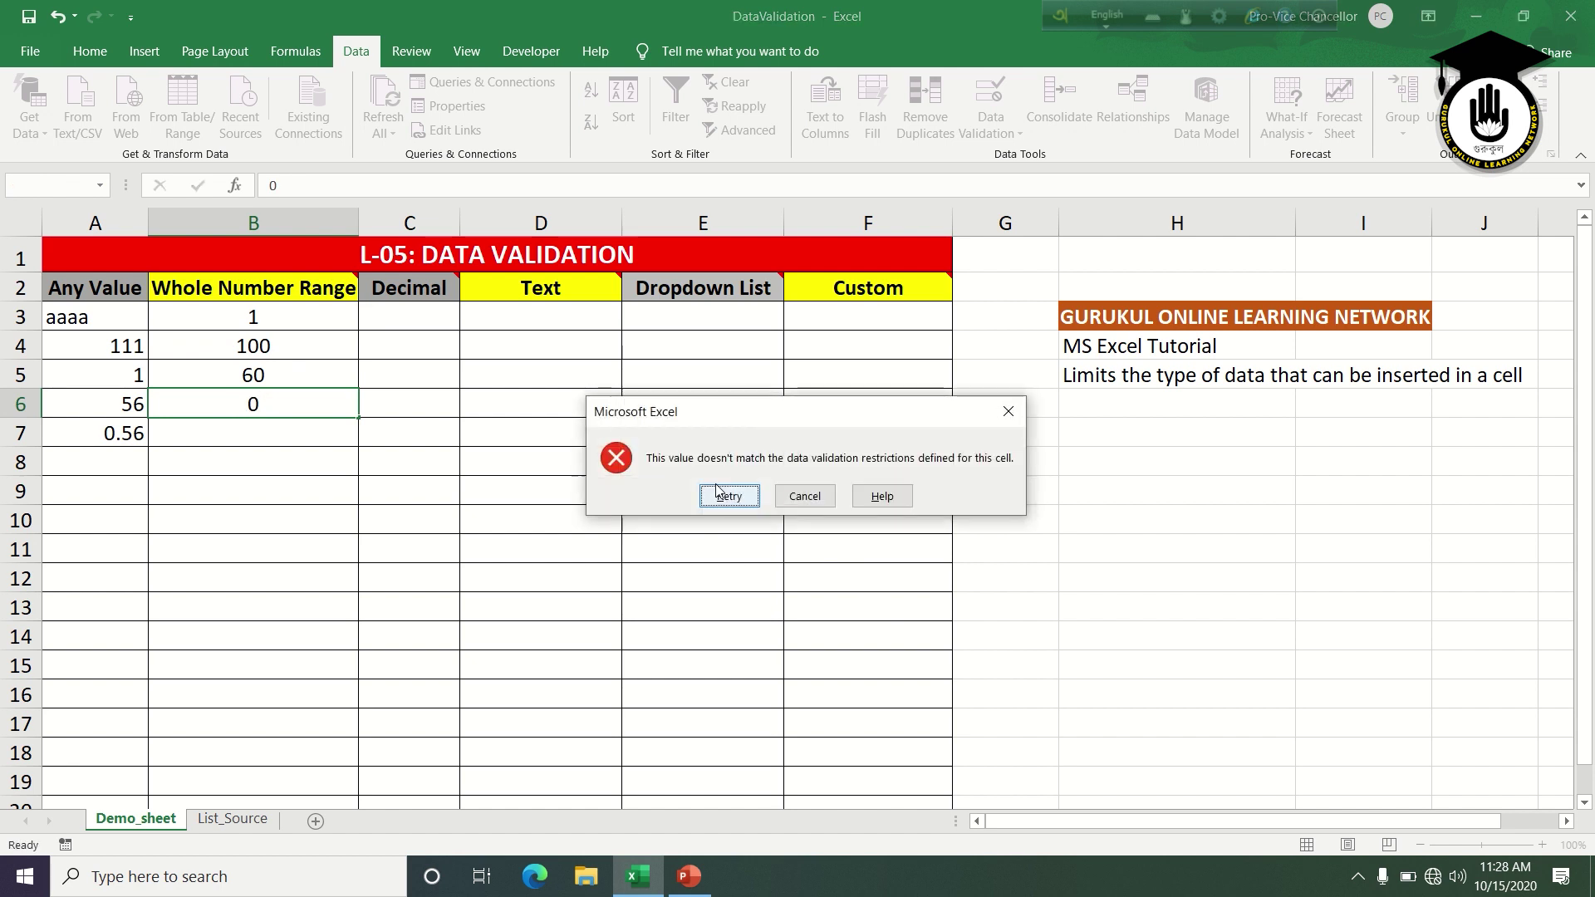
{"action": "left_click", "coordinate": [726, 495]}
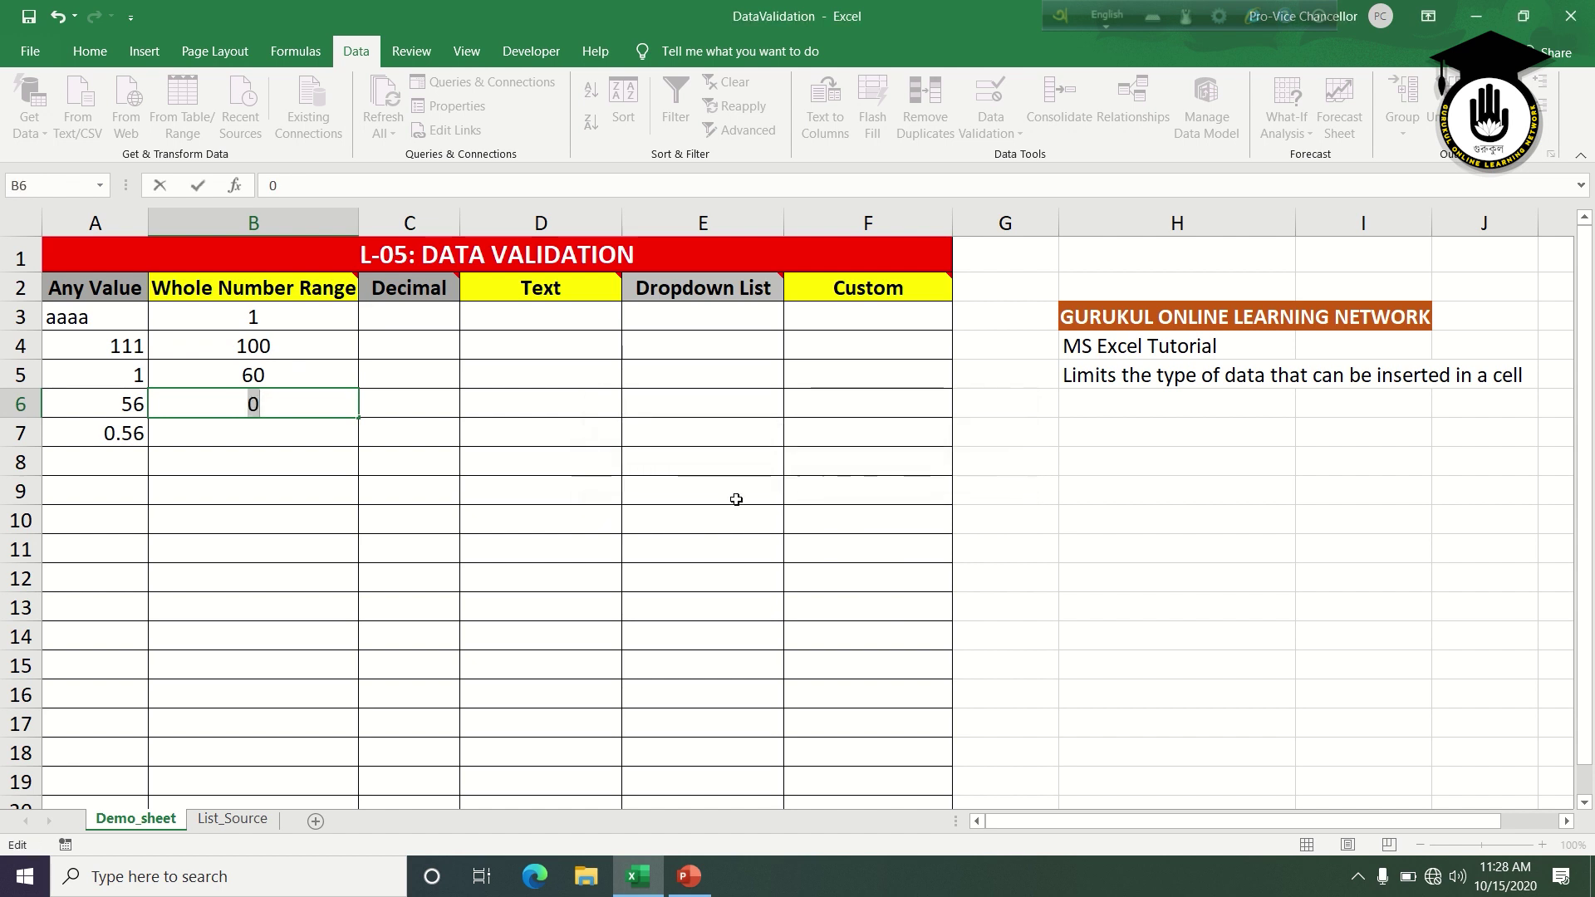
{"action": "key", "text": "Return"}
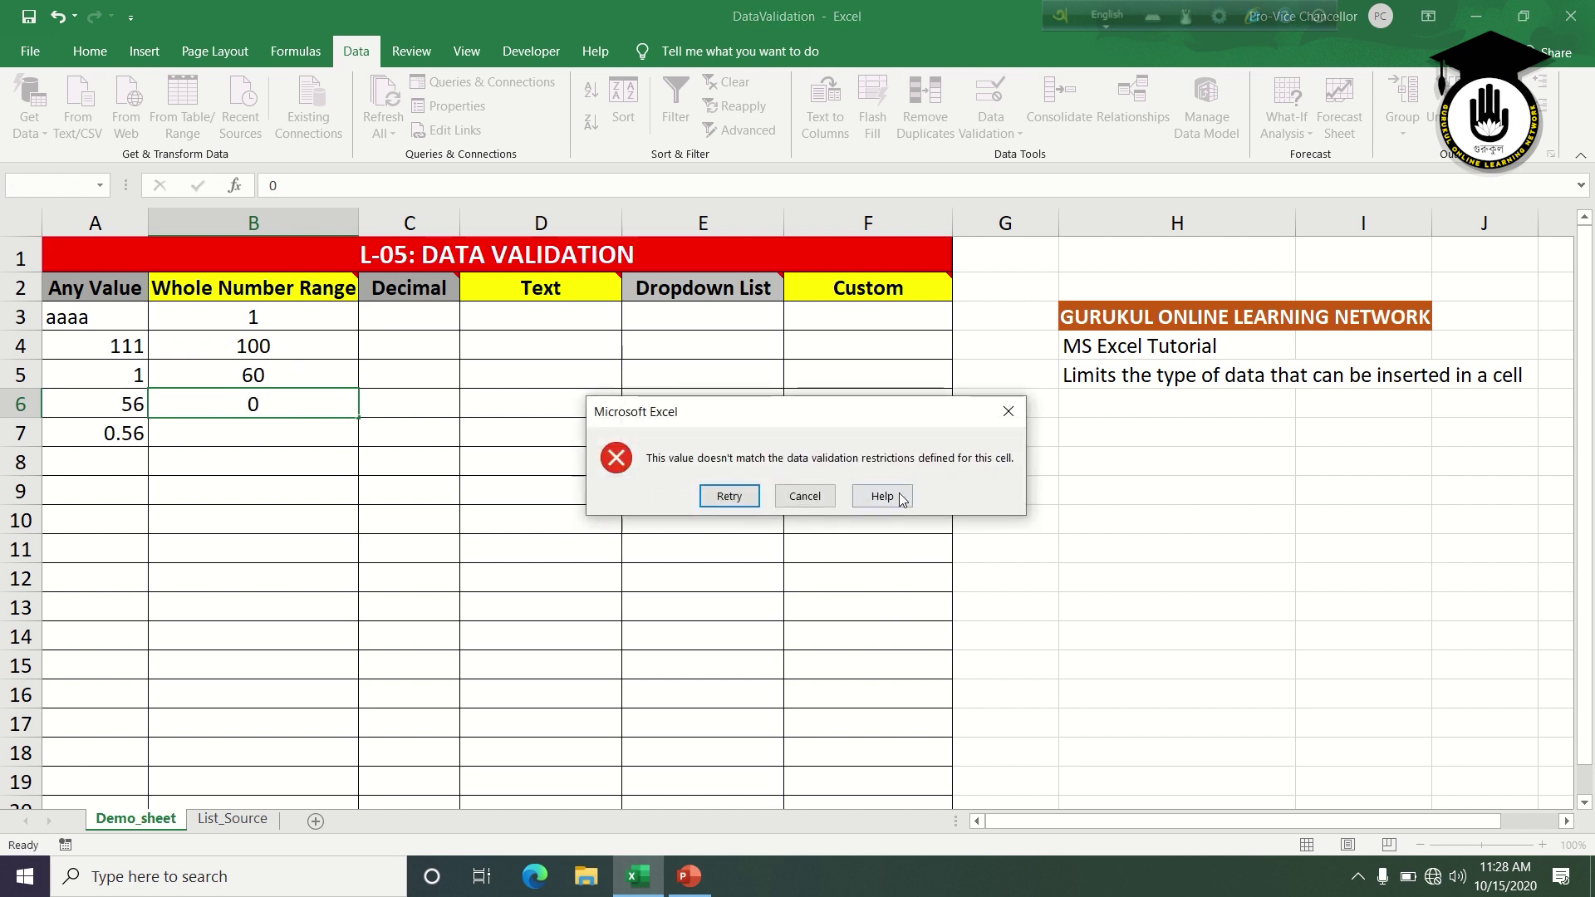
{"action": "left_click", "coordinate": [805, 498]}
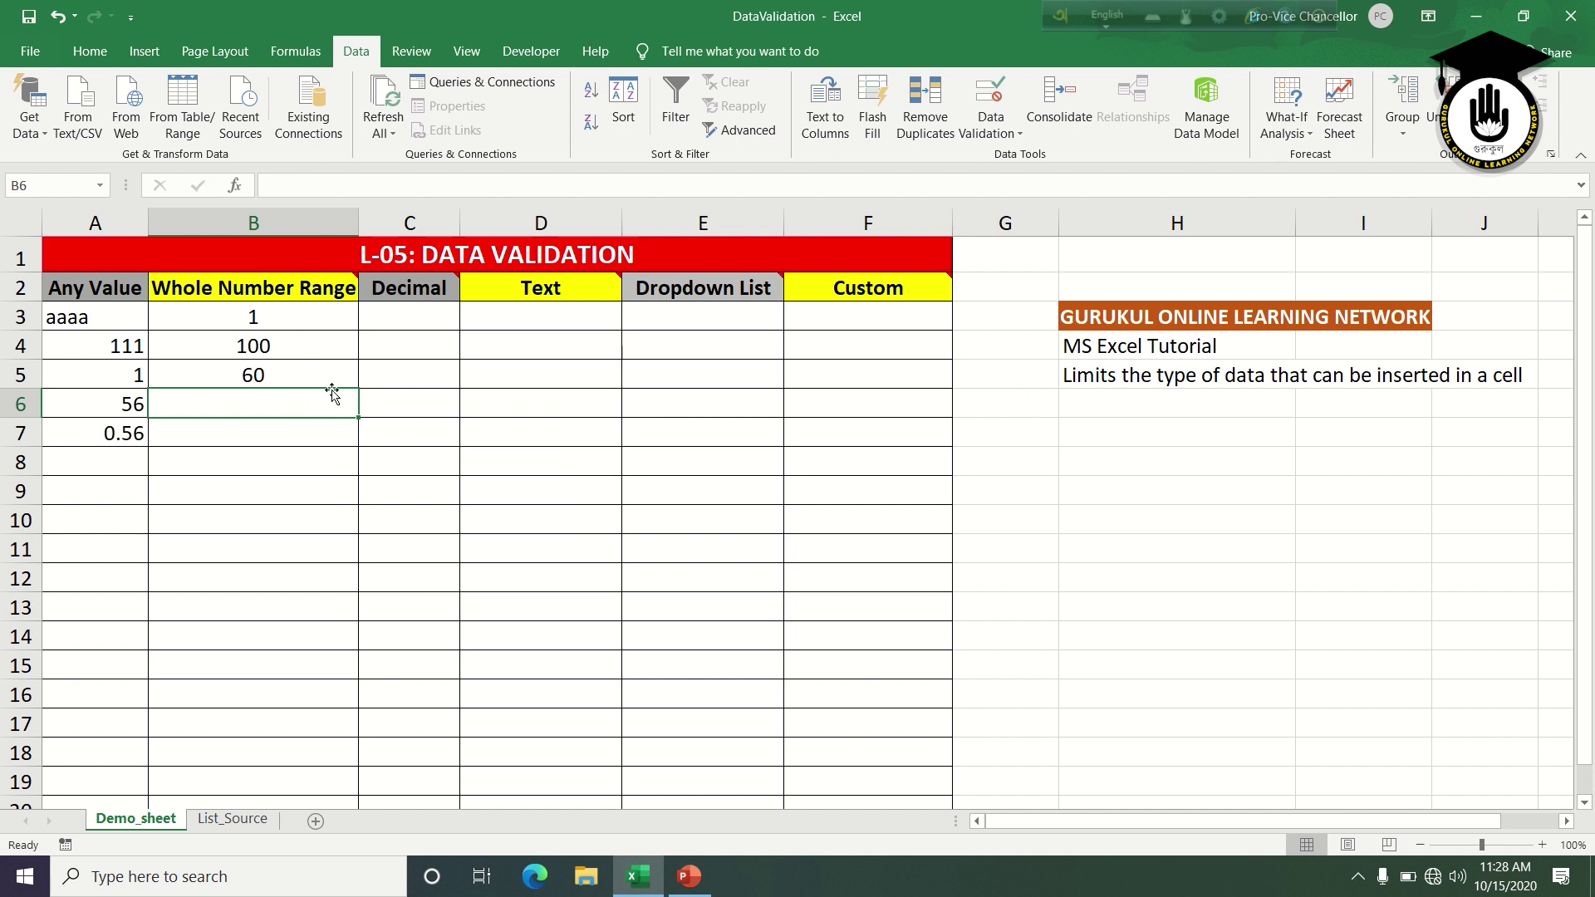
Try 1.56 and aaa in B6 and confirm both are rejected
{"action": "type", "text": "1.56"}
{"action": "key", "text": "Return"}
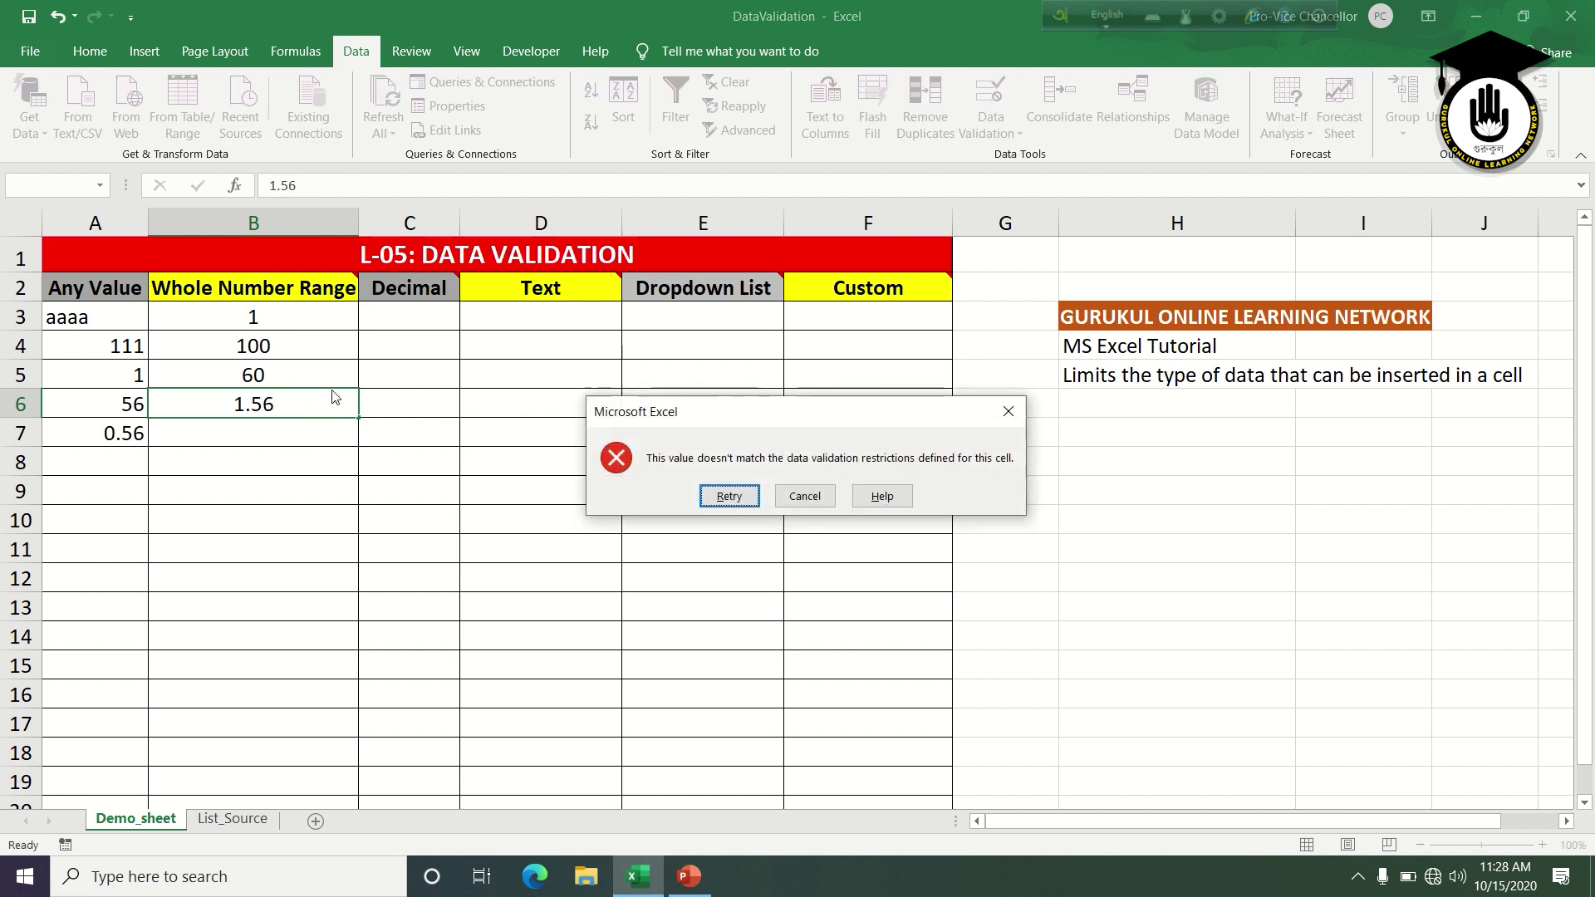
{"action": "left_click", "coordinate": [804, 496]}
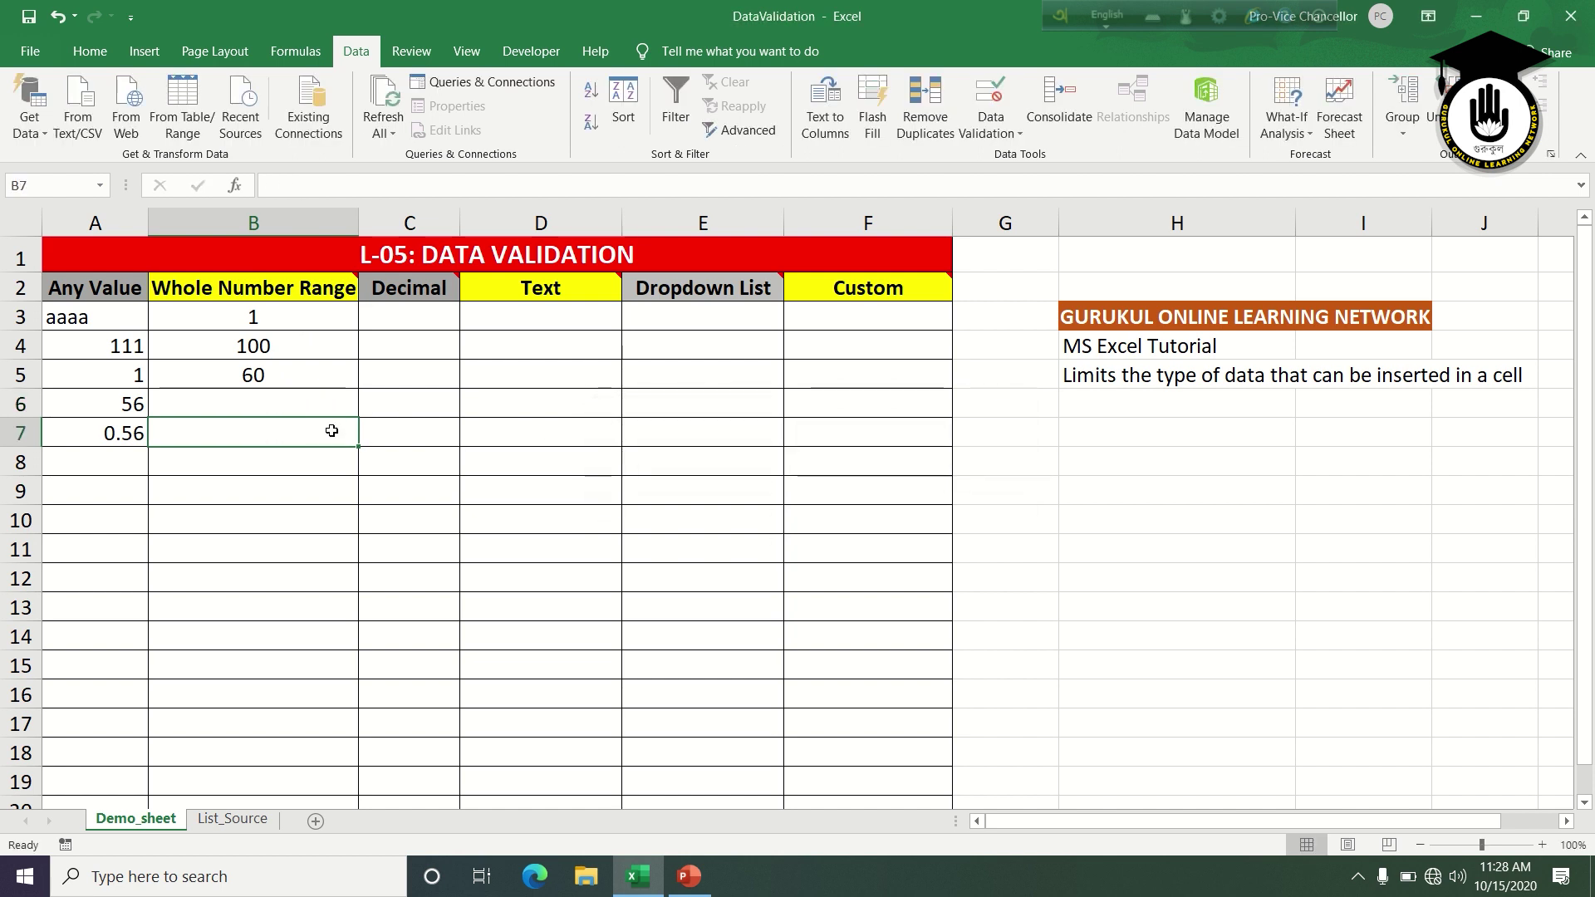
{"action": "type", "text": "aaa"}
{"action": "key", "text": "Return"}
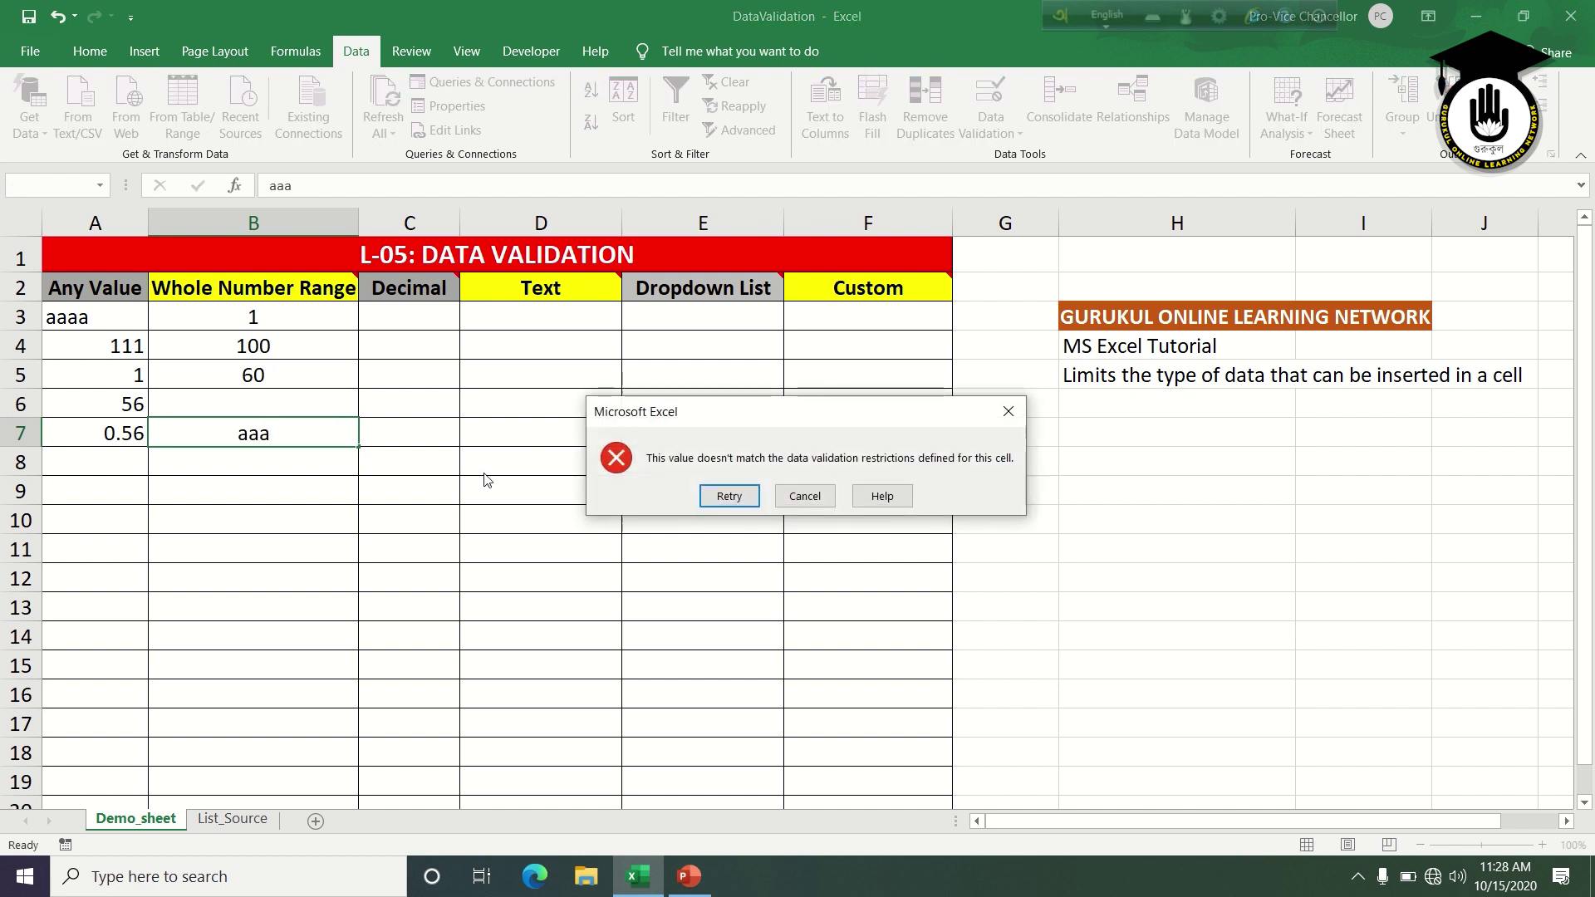
{"action": "left_click", "coordinate": [804, 496]}
{"action": "left_click", "coordinate": [656, 522]}
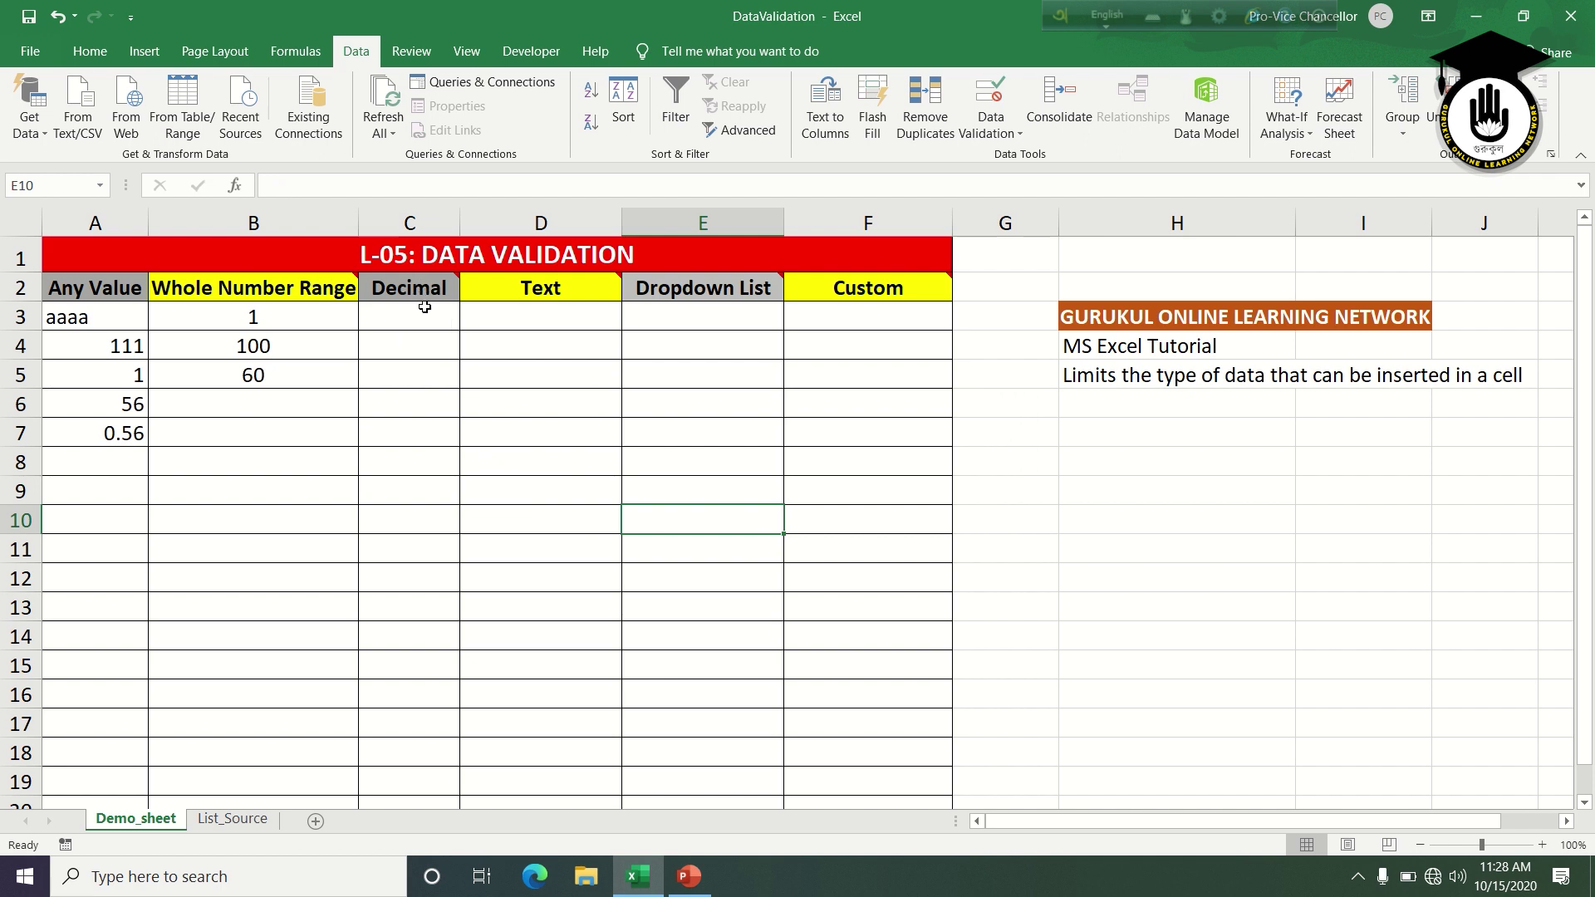
Apply a Decimal validation rule between 1 and 100 to C3 down the column
{"action": "mouse_move", "coordinate": [423, 291]}
{"action": "left_click", "coordinate": [427, 321]}
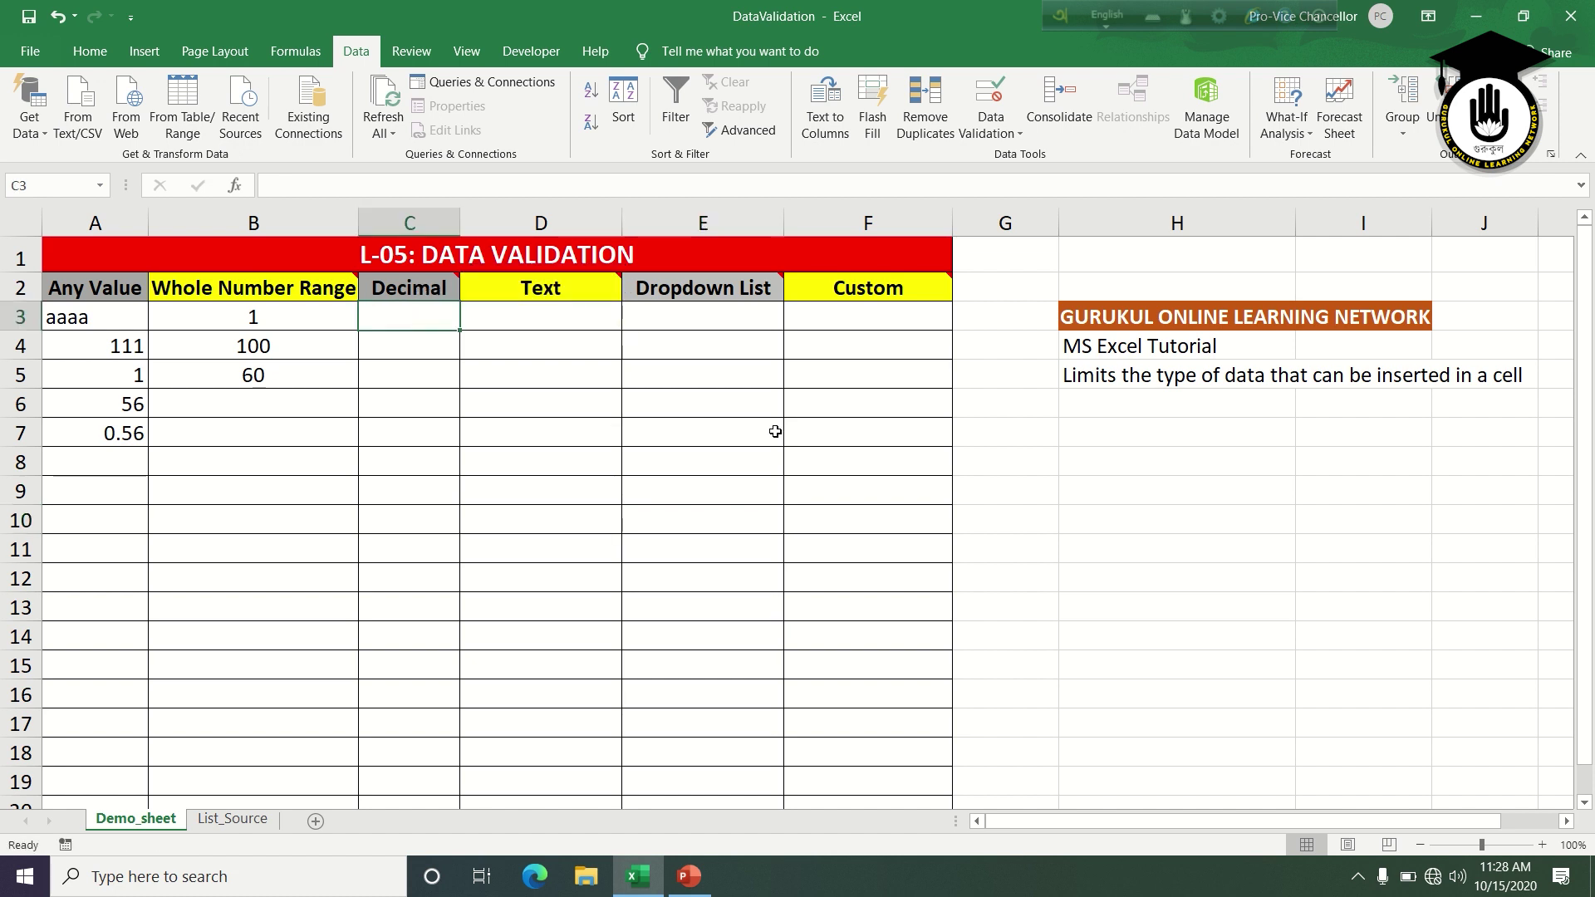
{"action": "key", "text": "ctrl+shift+Down"}
{"action": "left_click_drag", "start_coordinate": [1585, 786], "coordinate": [1585, 224]}
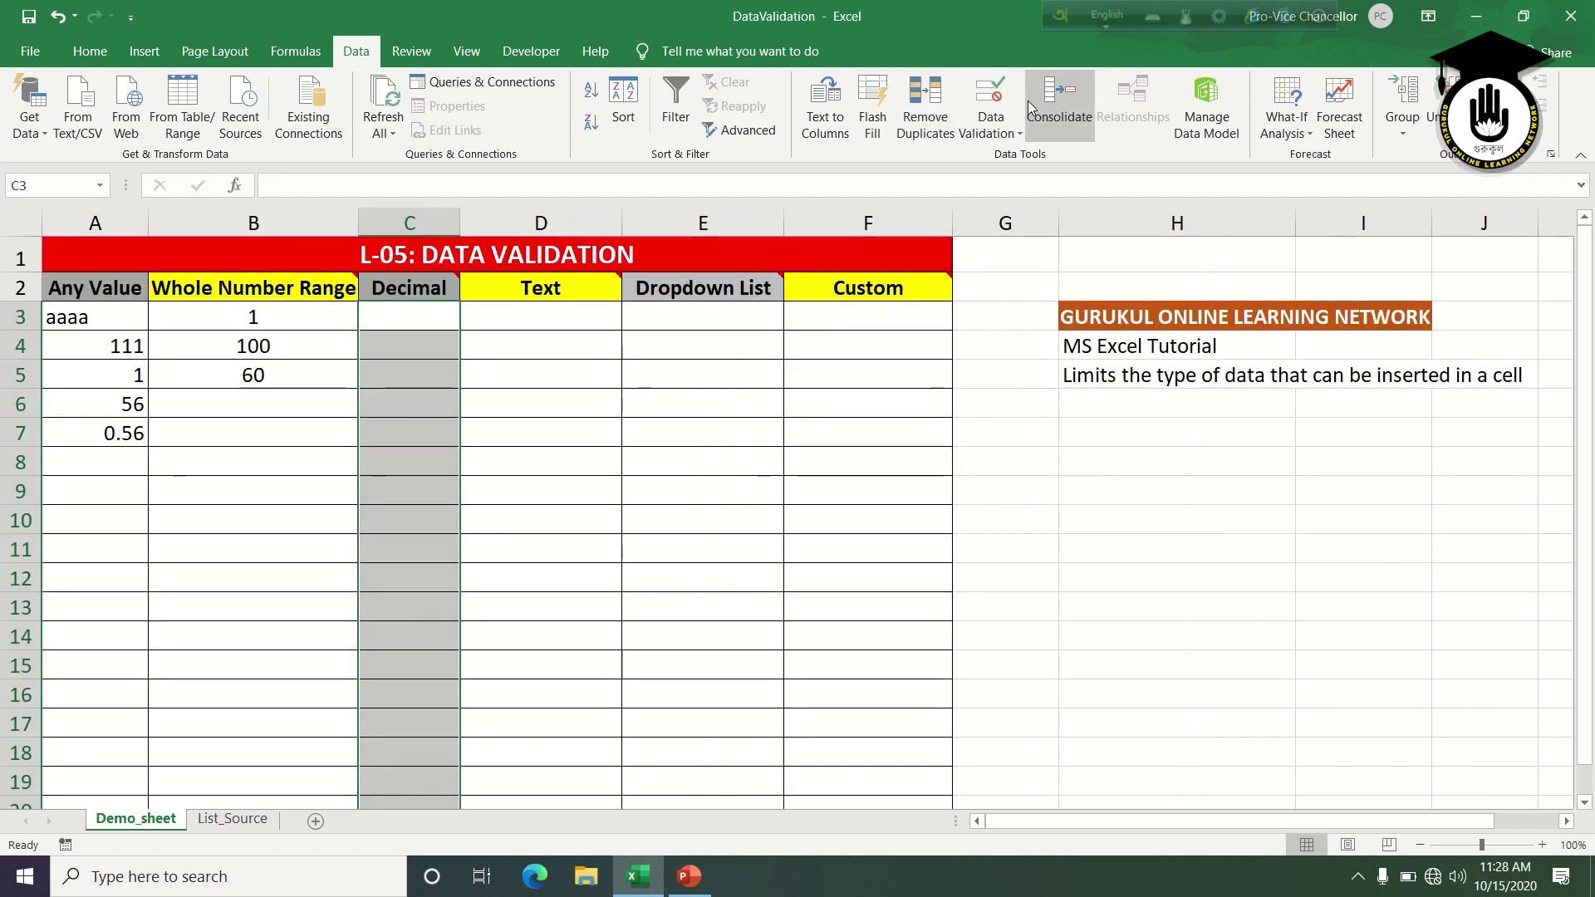
{"action": "left_click", "coordinate": [993, 133]}
{"action": "left_click", "coordinate": [1030, 155]}
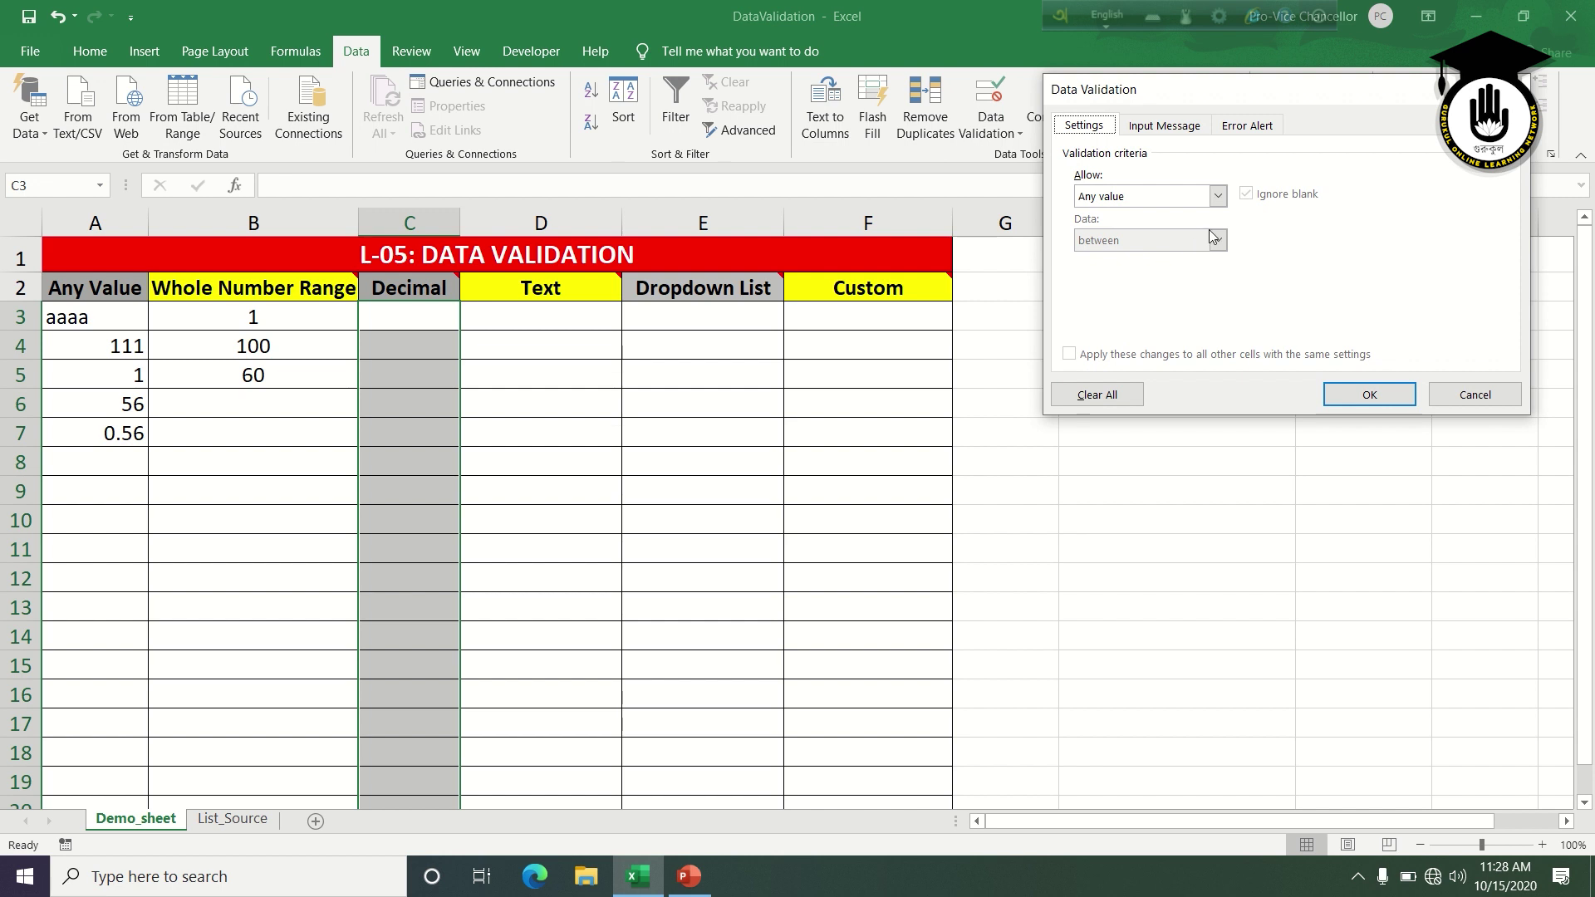
{"action": "left_click", "coordinate": [1217, 196]}
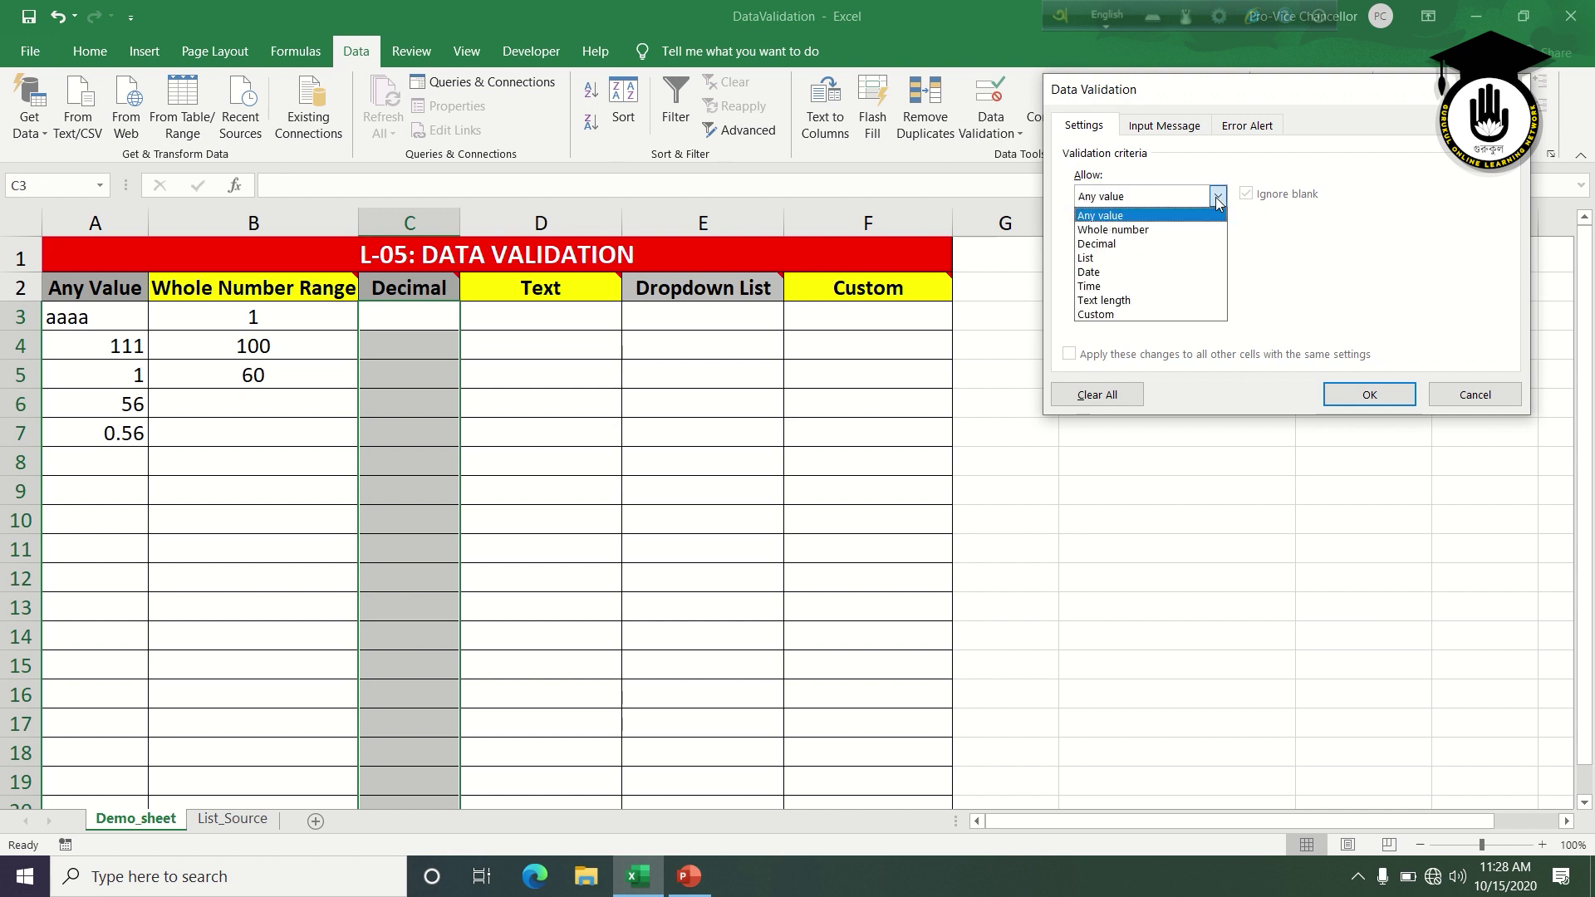
{"action": "left_click", "coordinate": [1188, 244]}
{"action": "left_click", "coordinate": [1100, 285]}
{"action": "type", "text": "1"}
{"action": "left_click", "coordinate": [1141, 326]}
{"action": "type", "text": "100"}
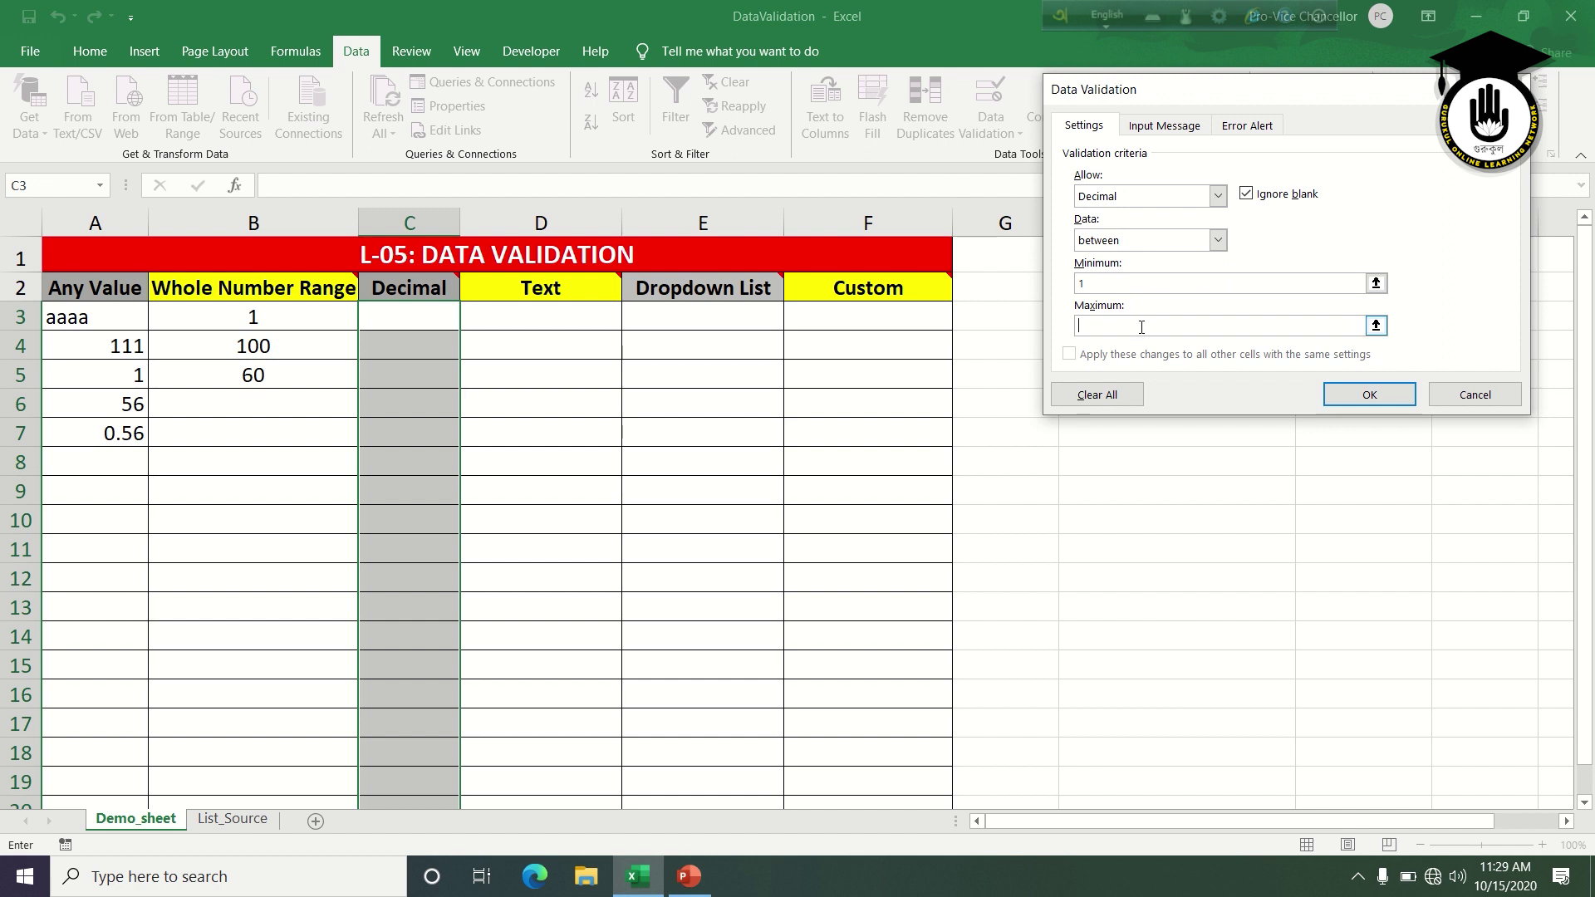
{"action": "left_click", "coordinate": [1363, 397]}
{"action": "left_click", "coordinate": [548, 375]}
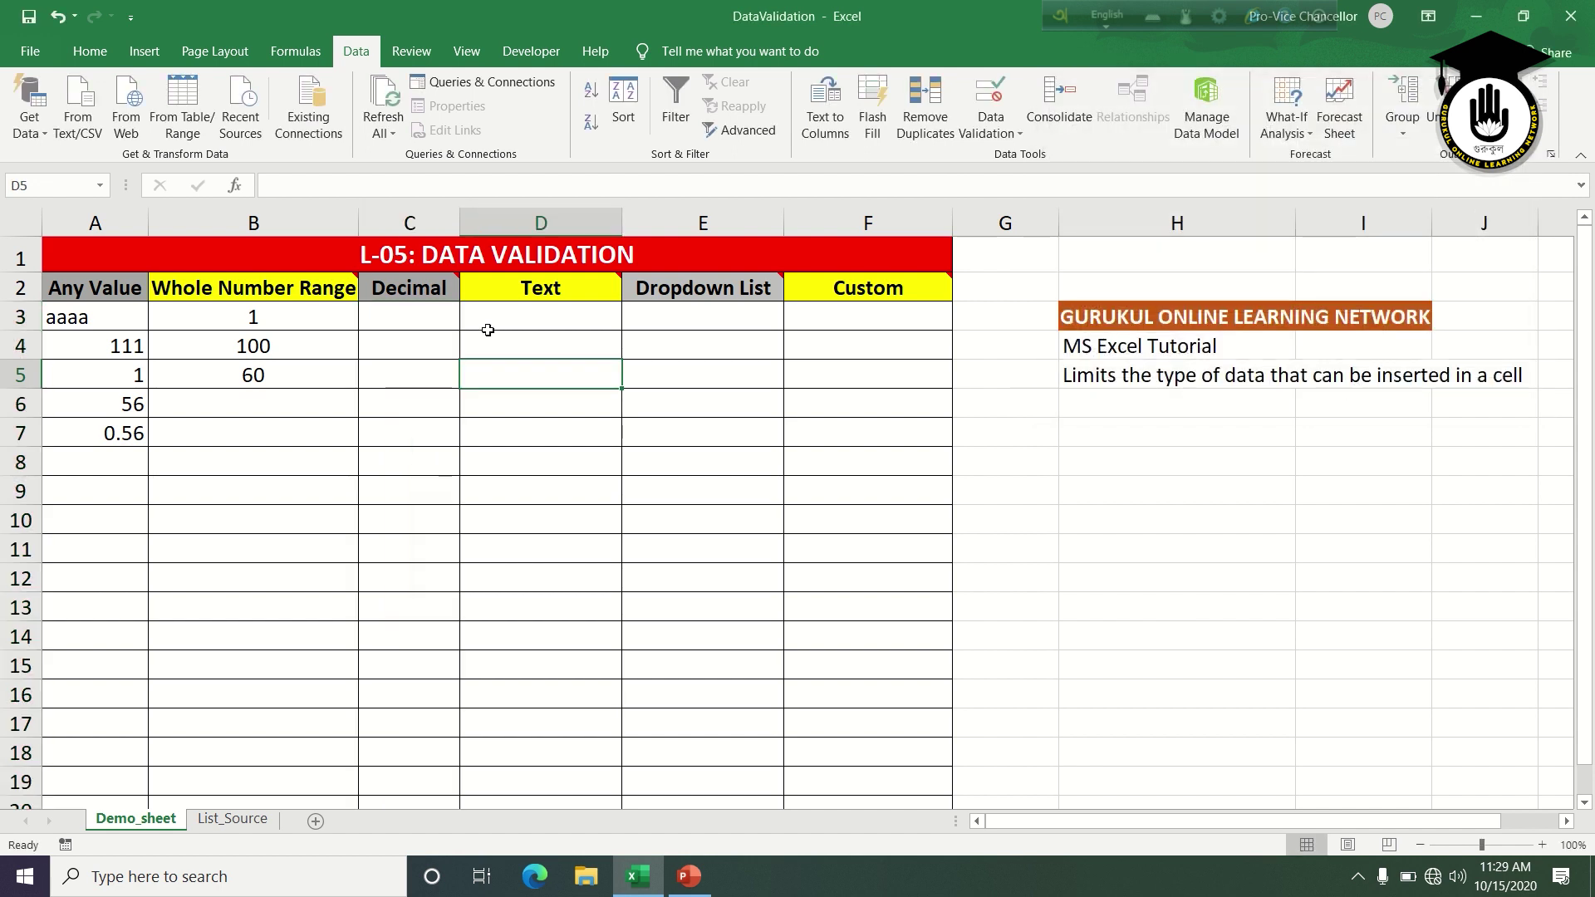
Enter the valid values 1, 1.5 and 100 in C3:C5
{"action": "left_click", "coordinate": [413, 318]}
{"action": "type", "text": "1"}
{"action": "key", "text": "Return"}
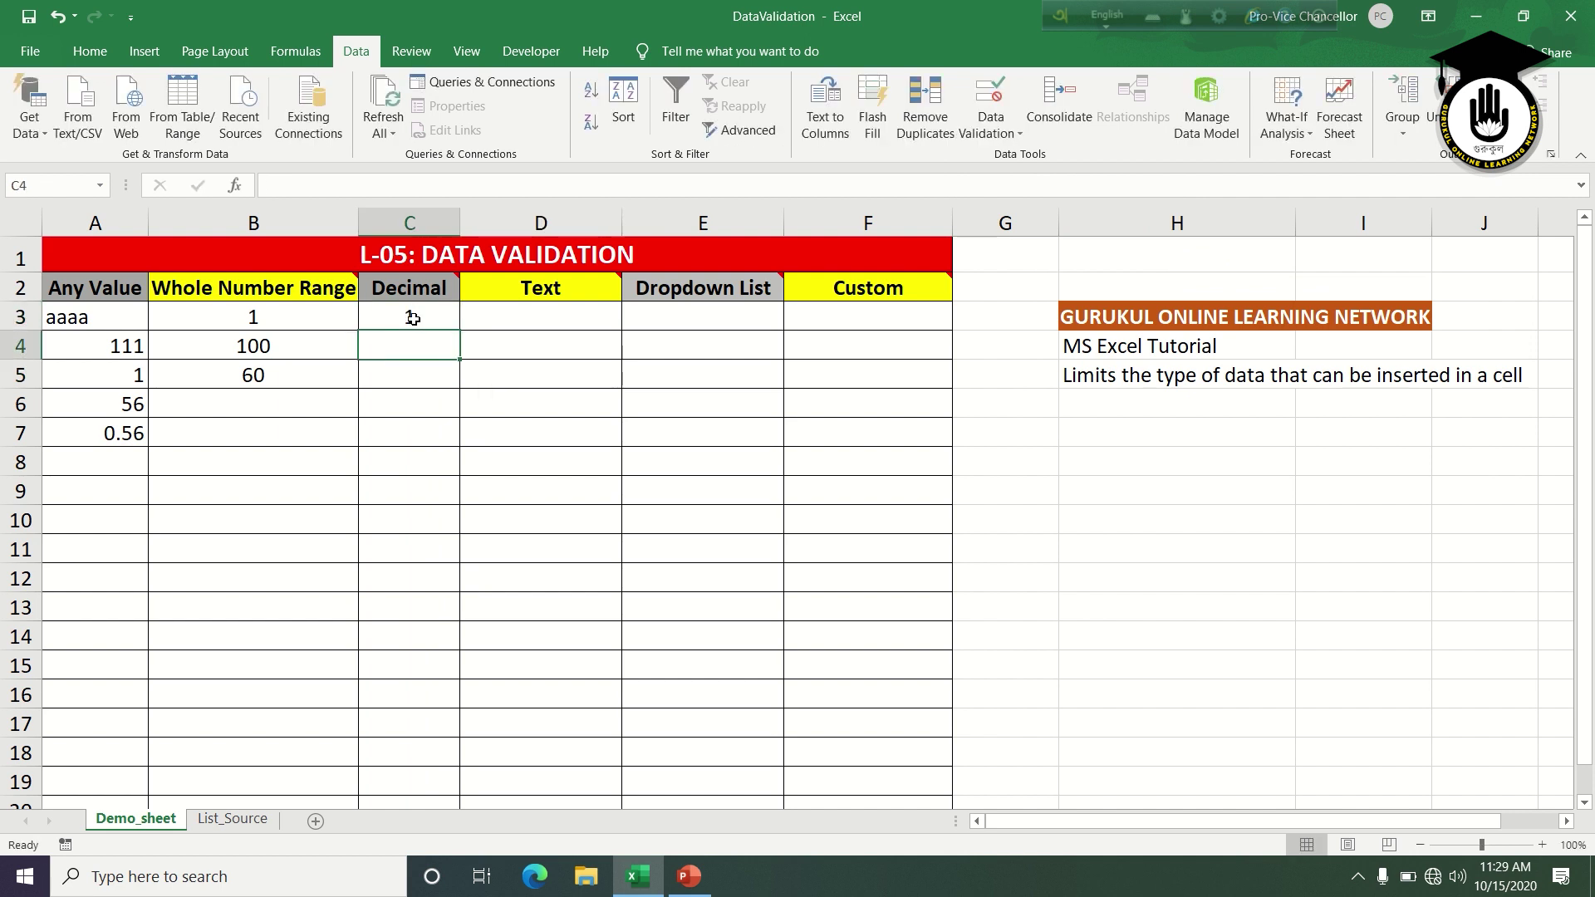
{"action": "type", "text": "1.5"}
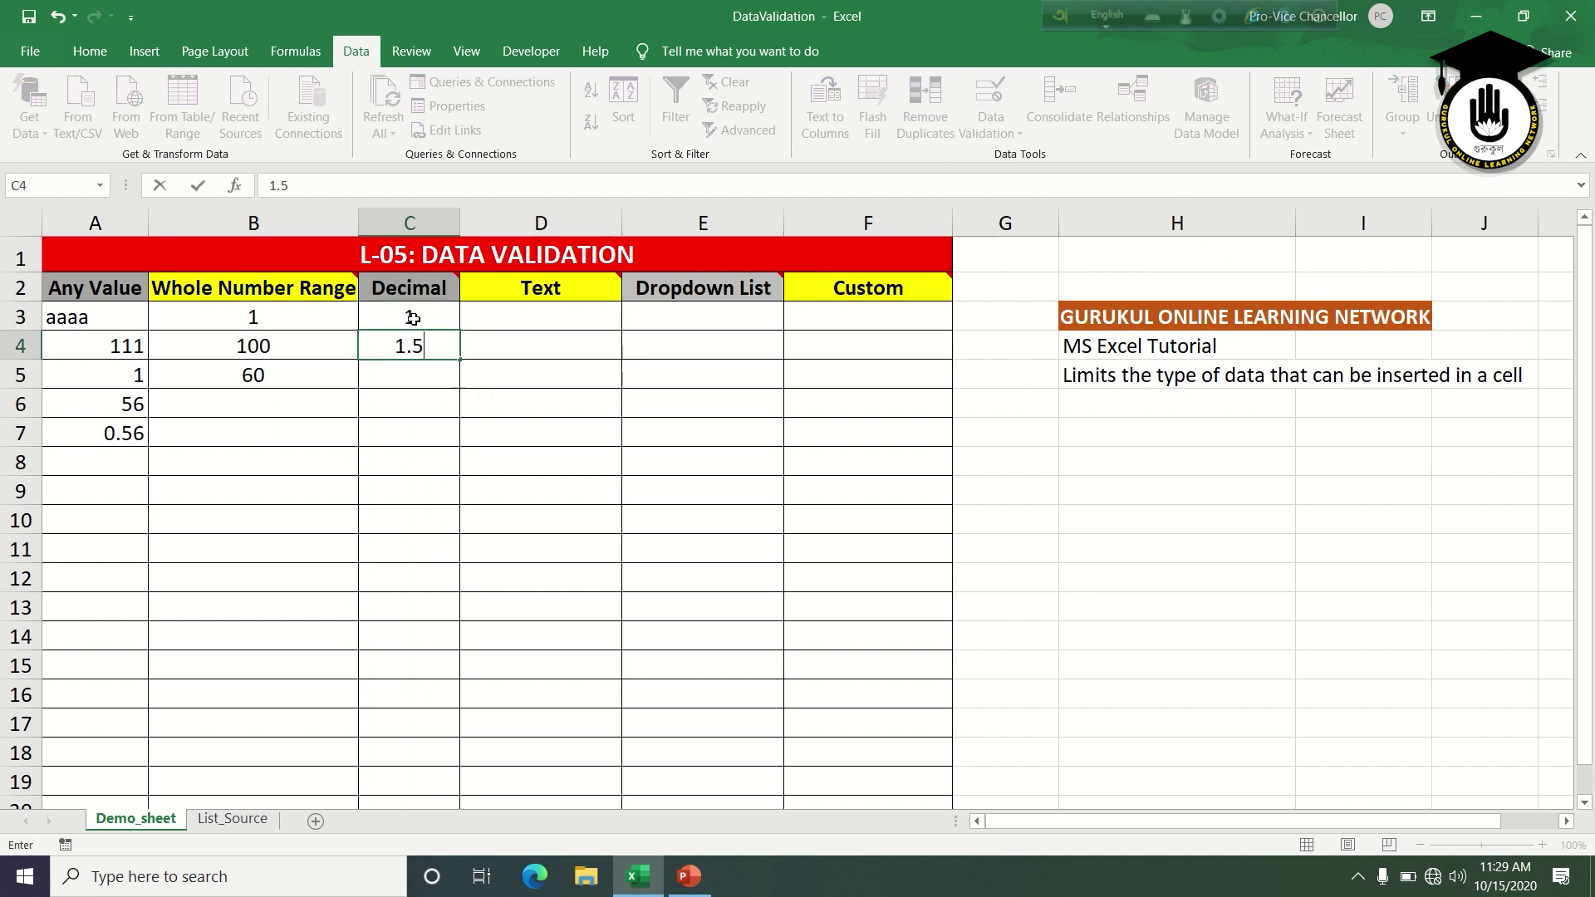
{"action": "key", "text": "Return"}
{"action": "type", "text": "100"}
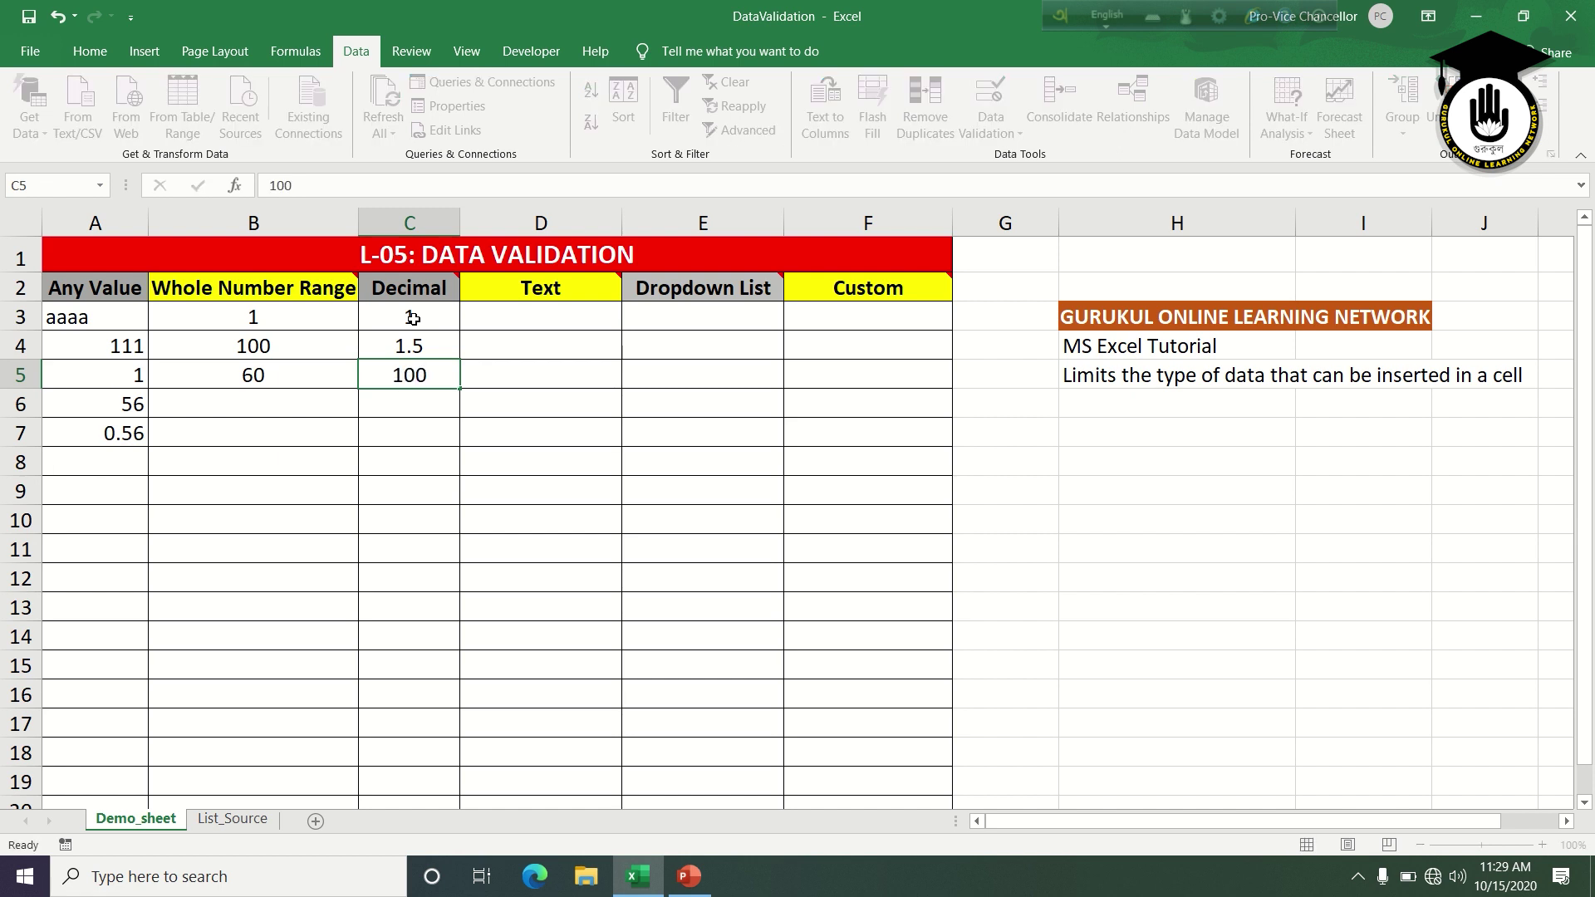
{"action": "key", "text": "Return"}
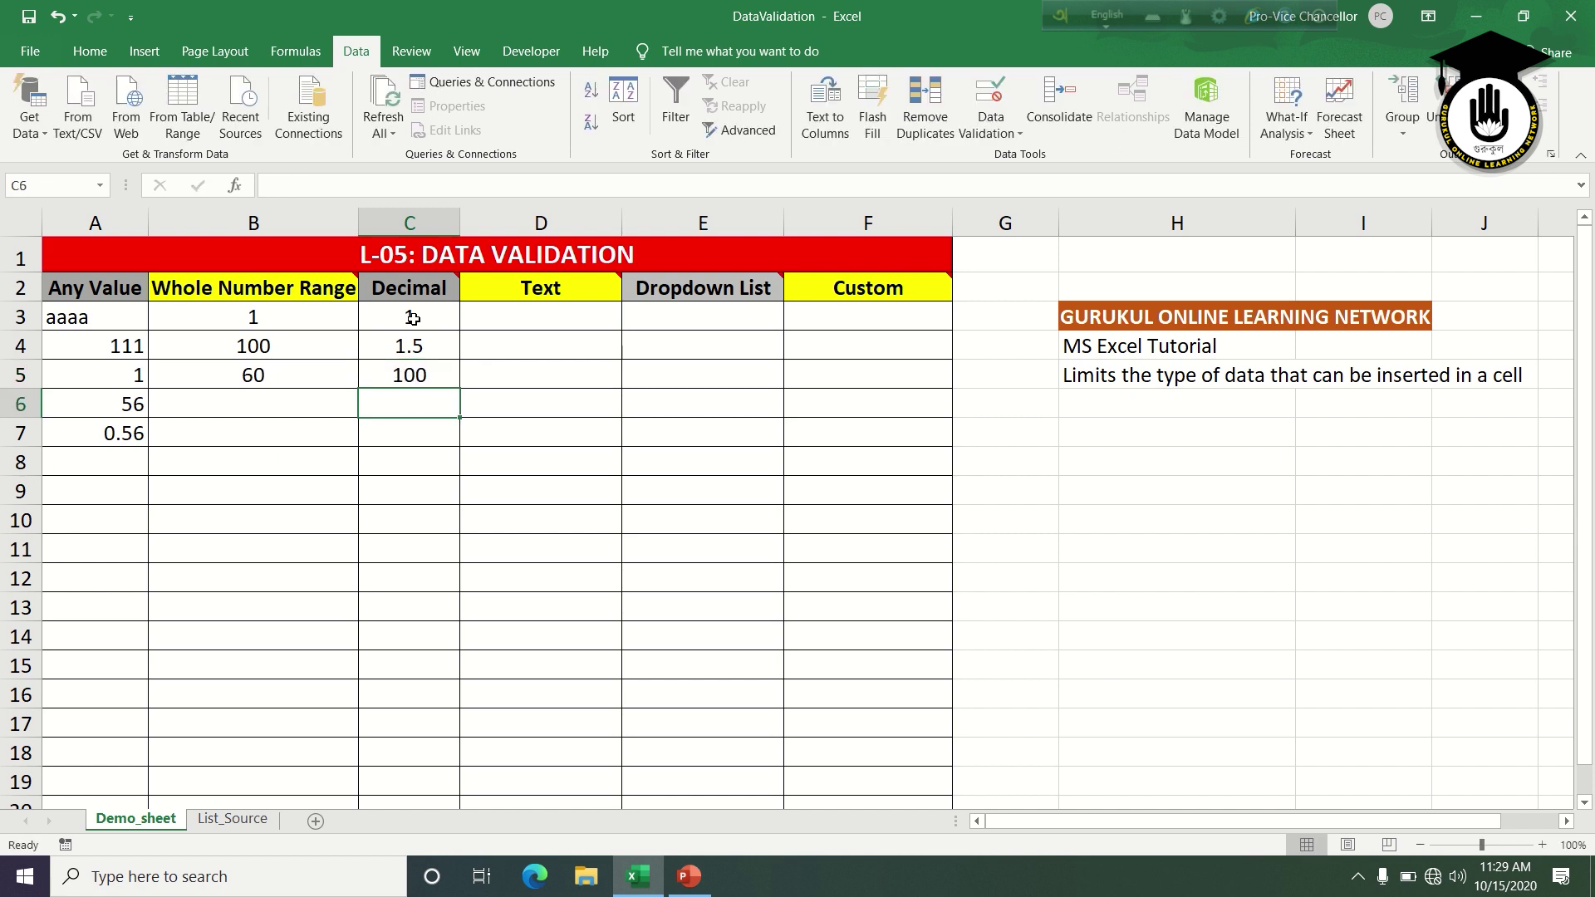
Try 100.5, 0.5 and aaa in C6 and confirm each is rejected
{"action": "type", "text": "100.5"}
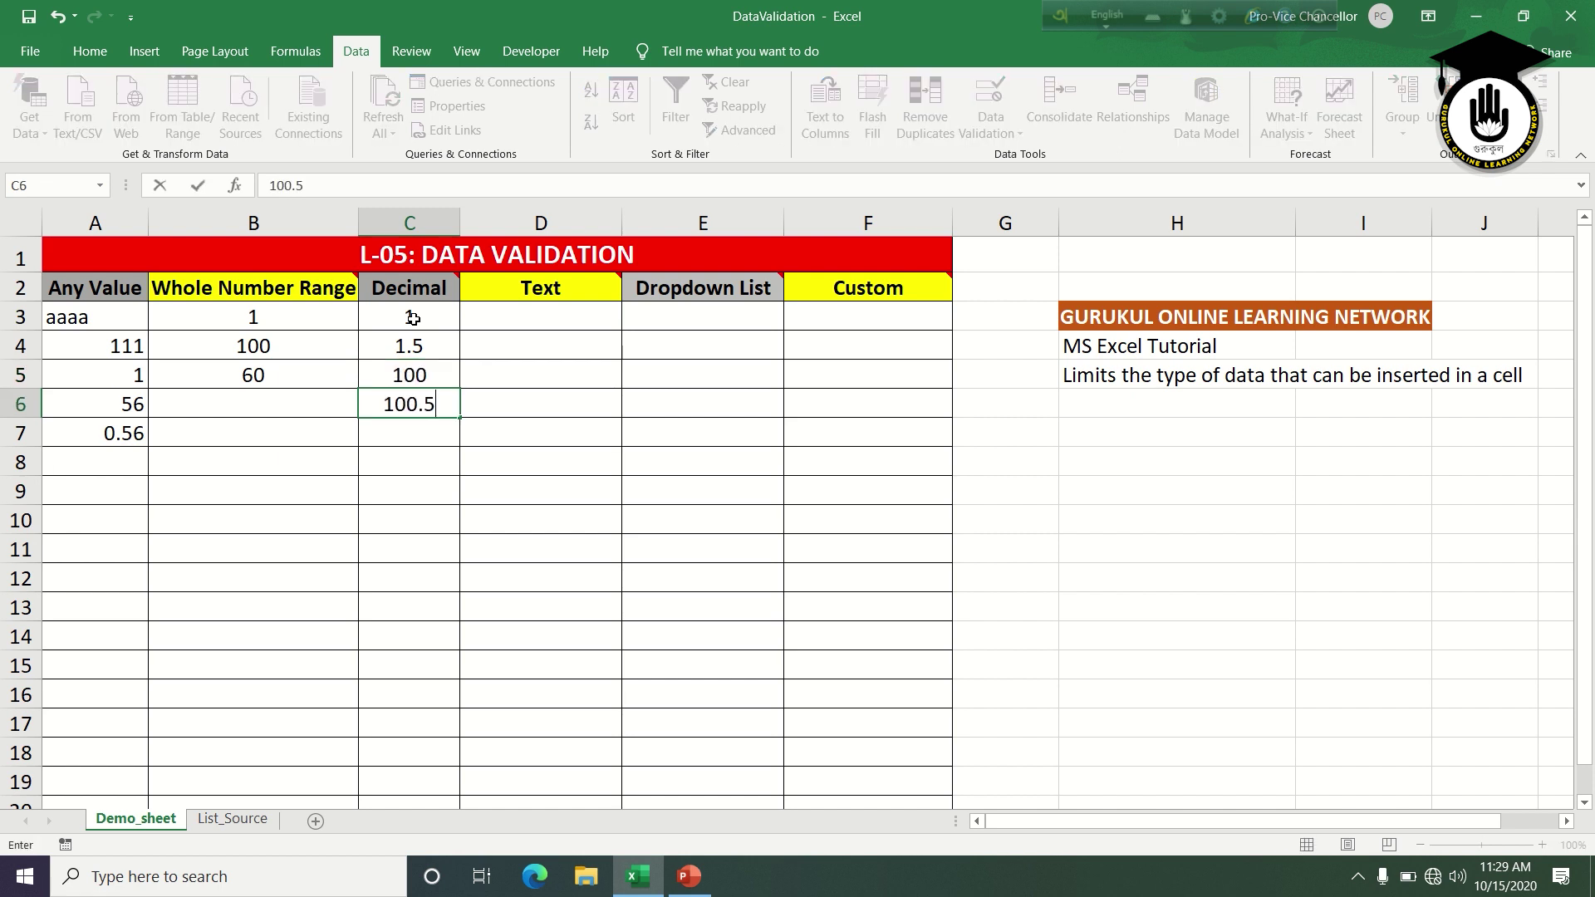
{"action": "key", "text": "Return"}
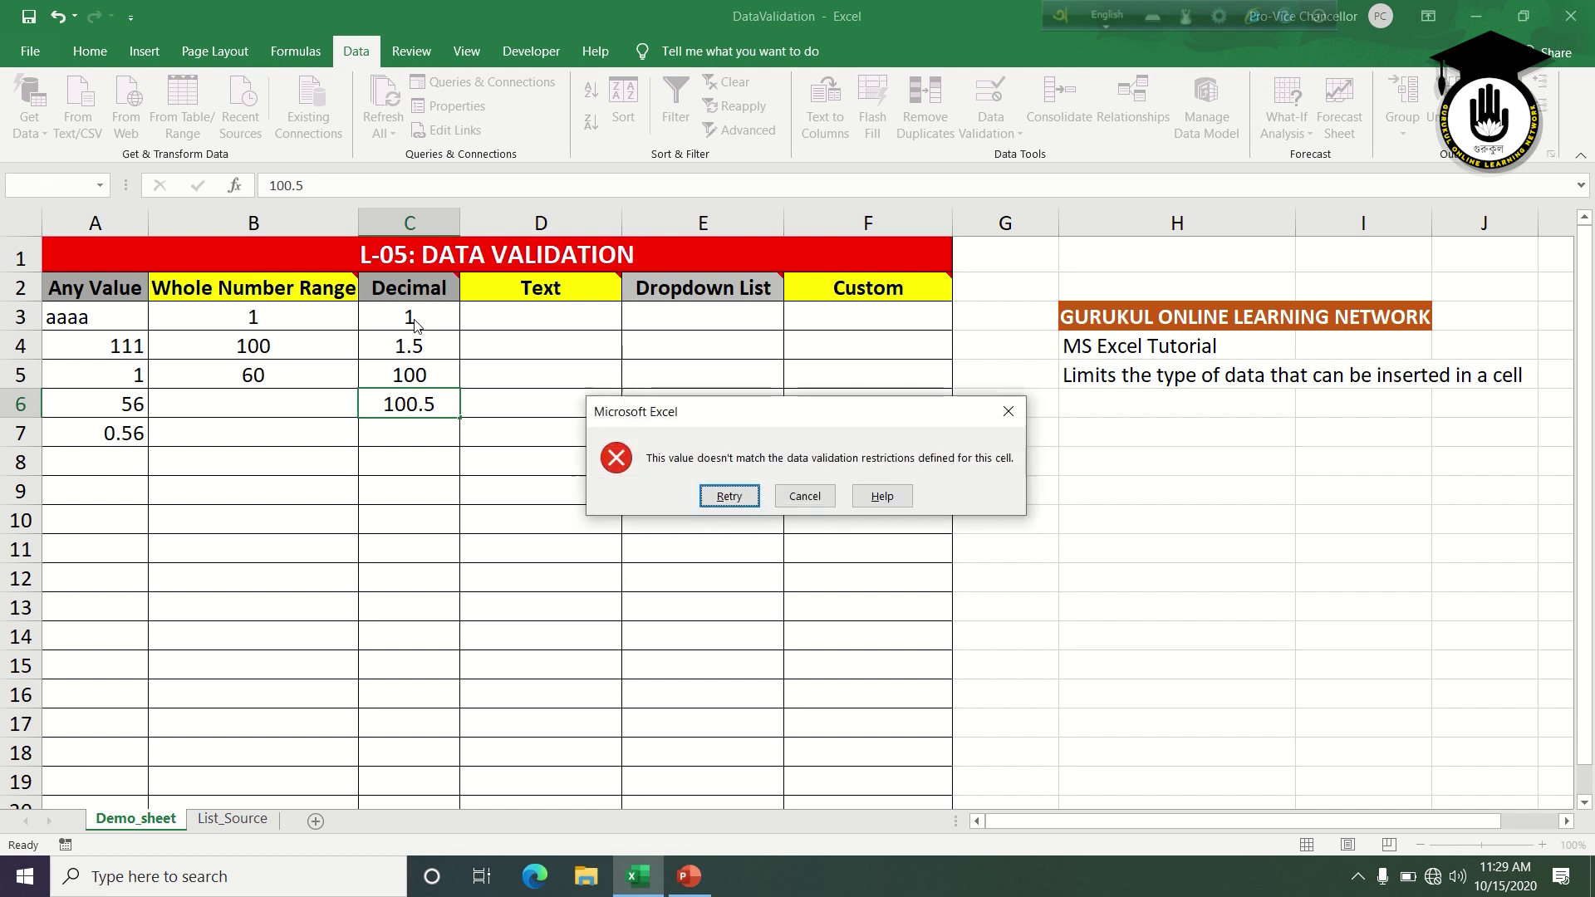
{"action": "left_click", "coordinate": [729, 495]}
{"action": "type", "text": "0.5"}
{"action": "key", "text": "Return"}
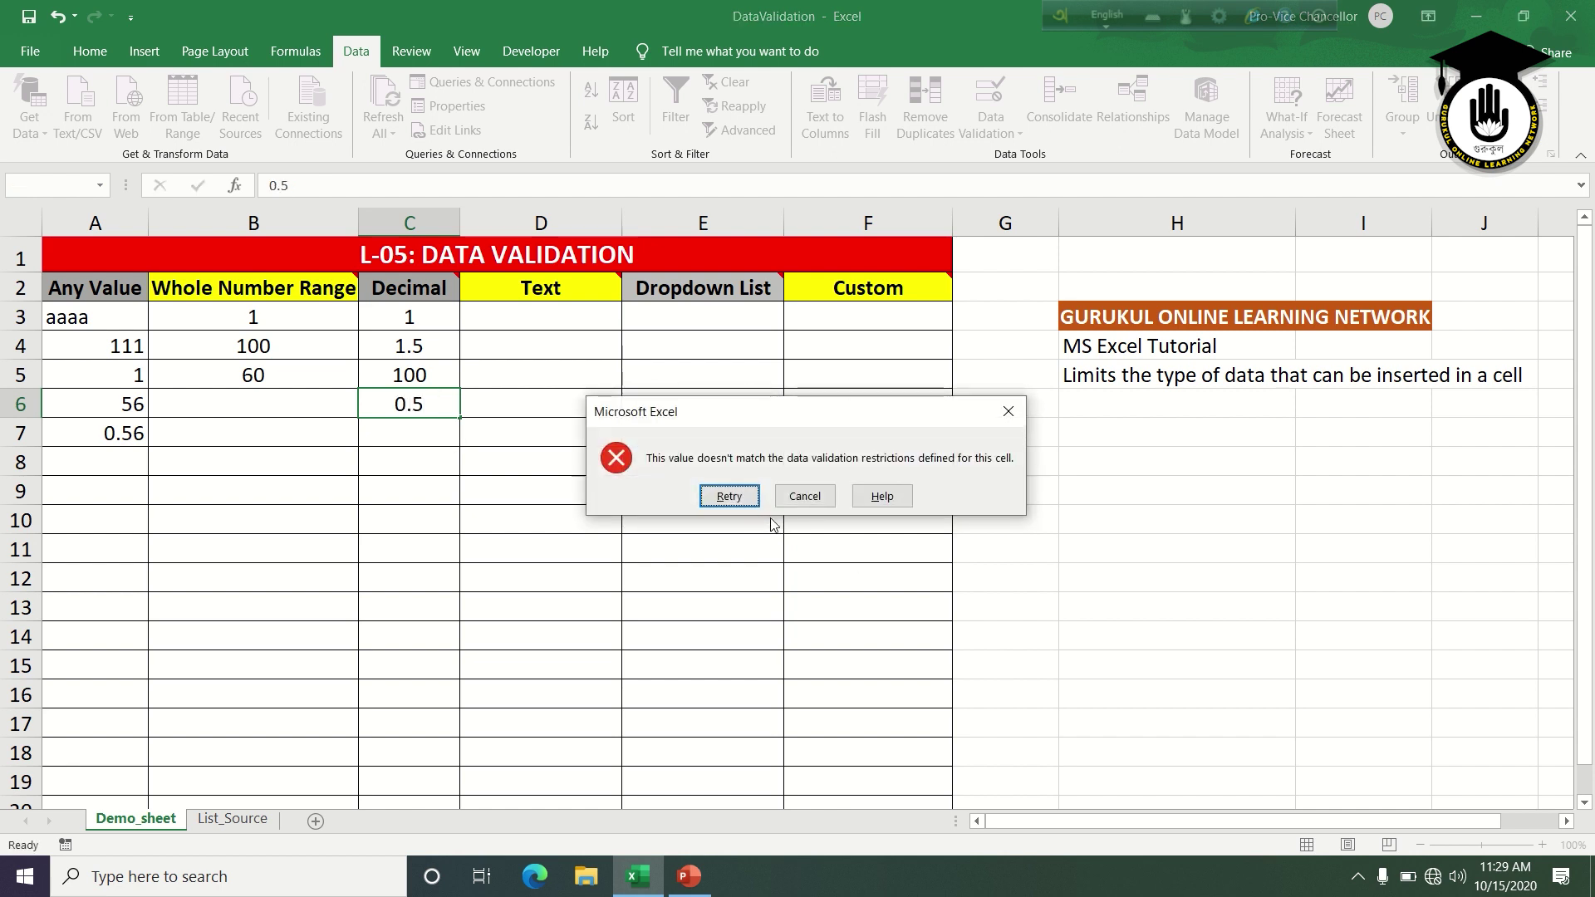
{"action": "left_click", "coordinate": [746, 499]}
{"action": "key", "text": "Return"}
{"action": "left_click", "coordinate": [805, 496]}
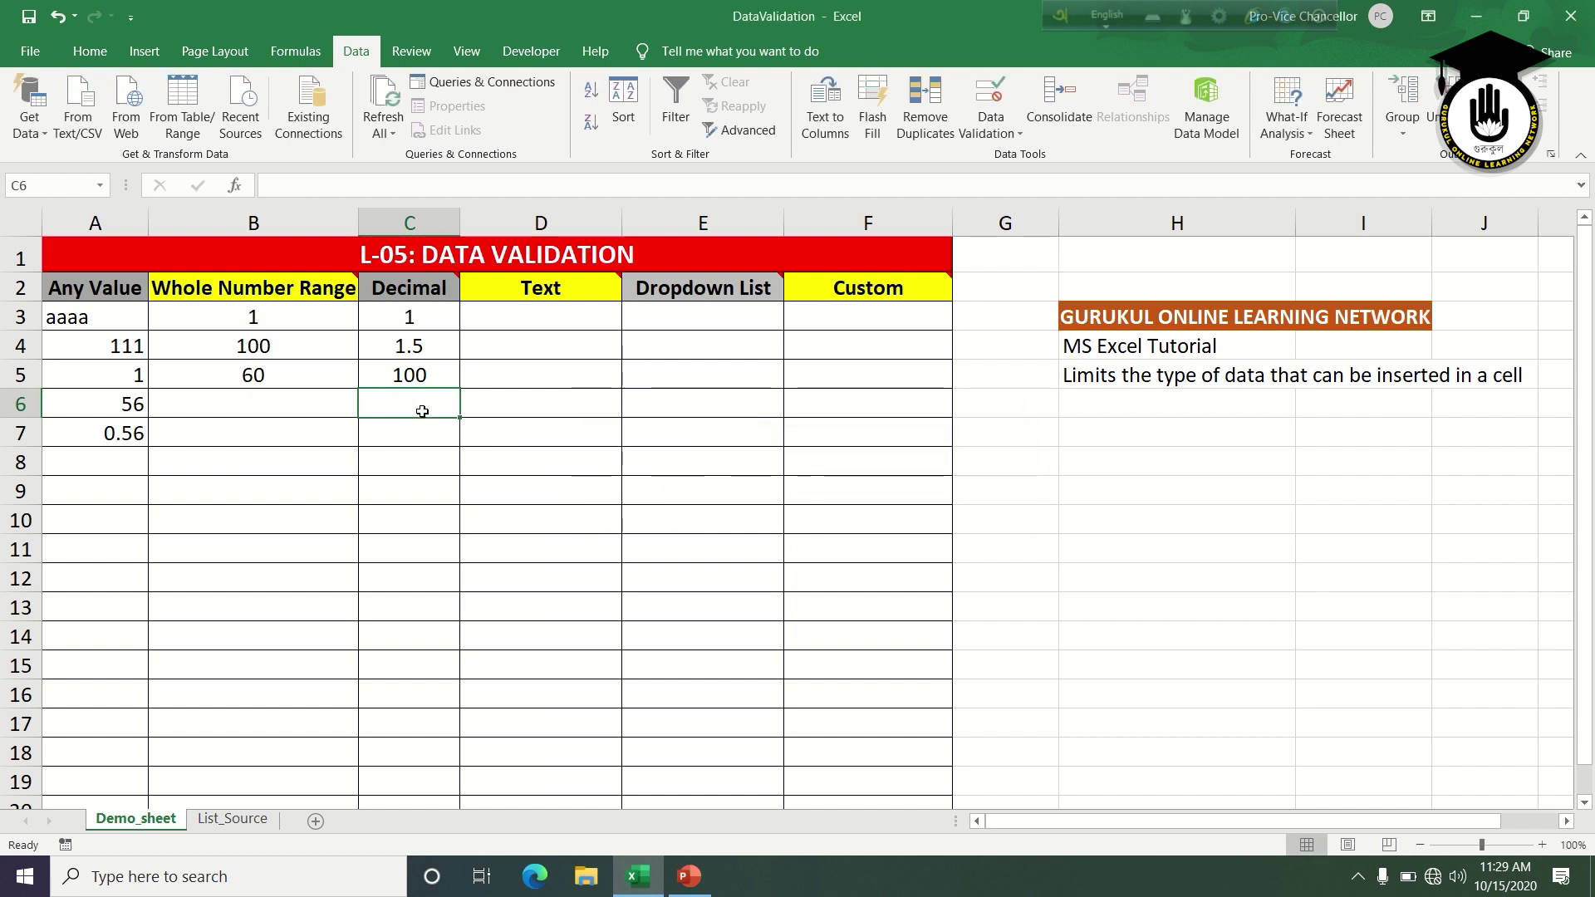
{"action": "type", "text": "aaa"}
{"action": "key", "text": "Return"}
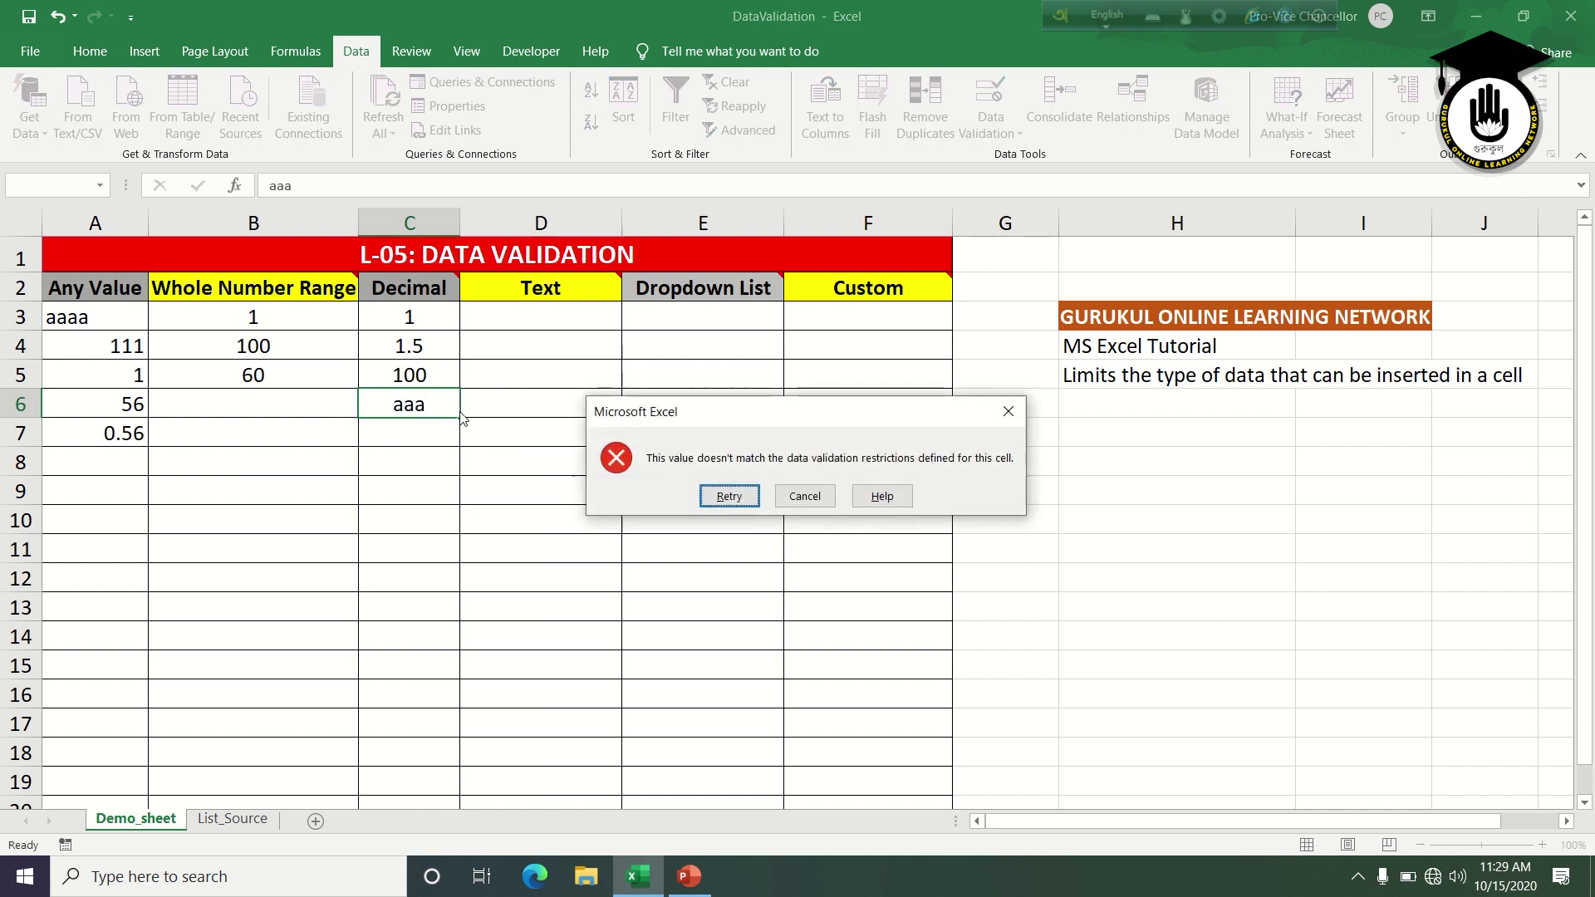
{"action": "left_click", "coordinate": [805, 496]}
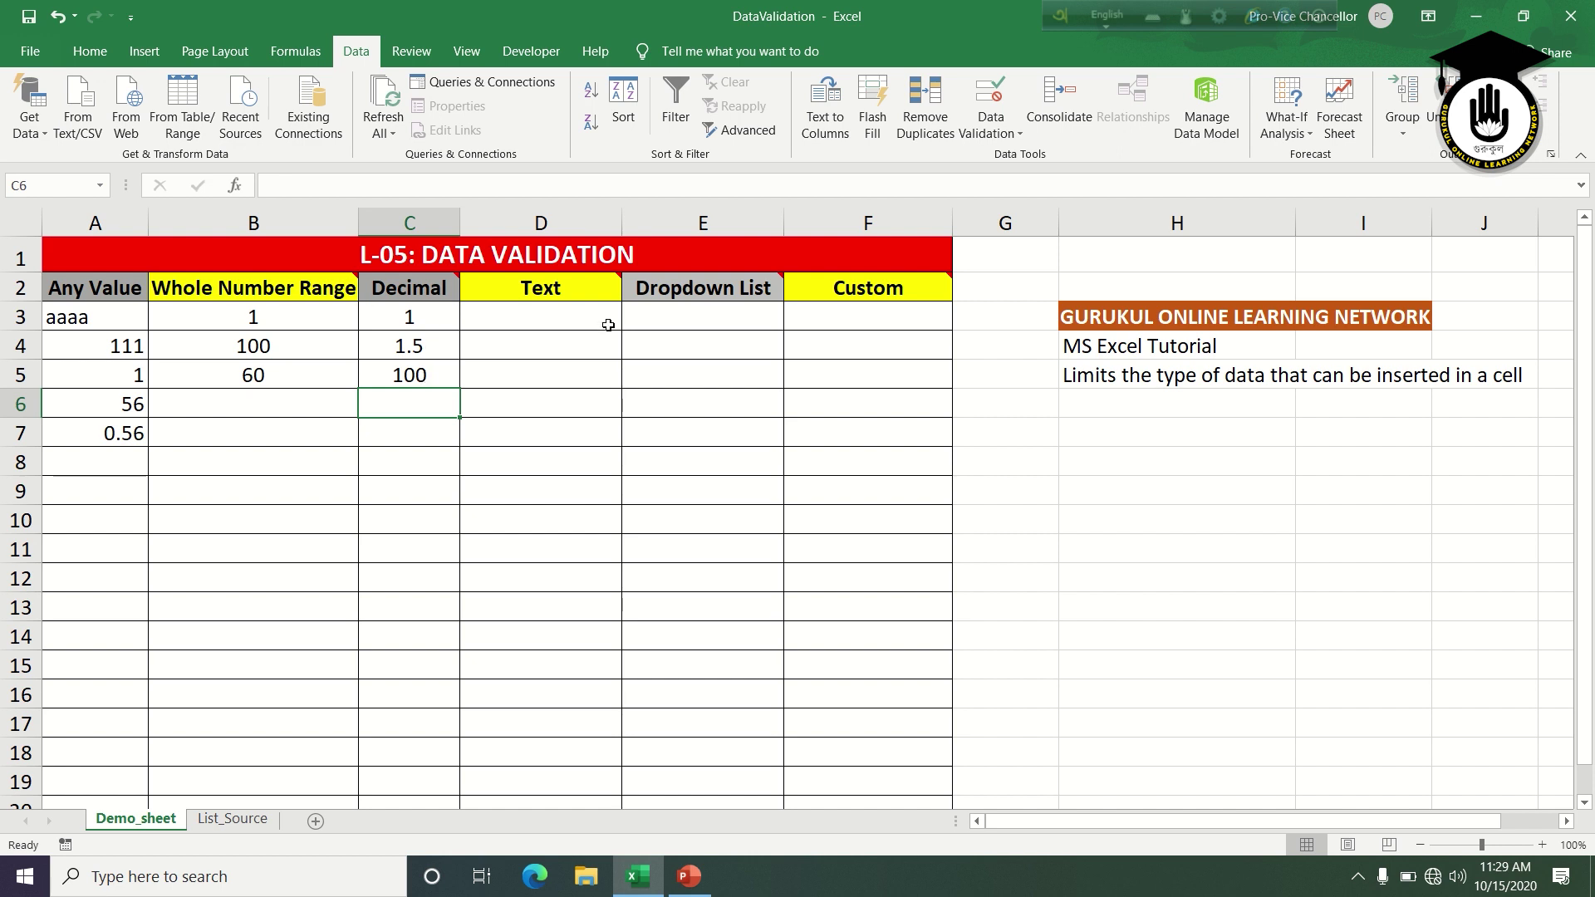
Set a Text length validation of 2 to 4 characters for D3 down the column
{"action": "left_click", "coordinate": [551, 316]}
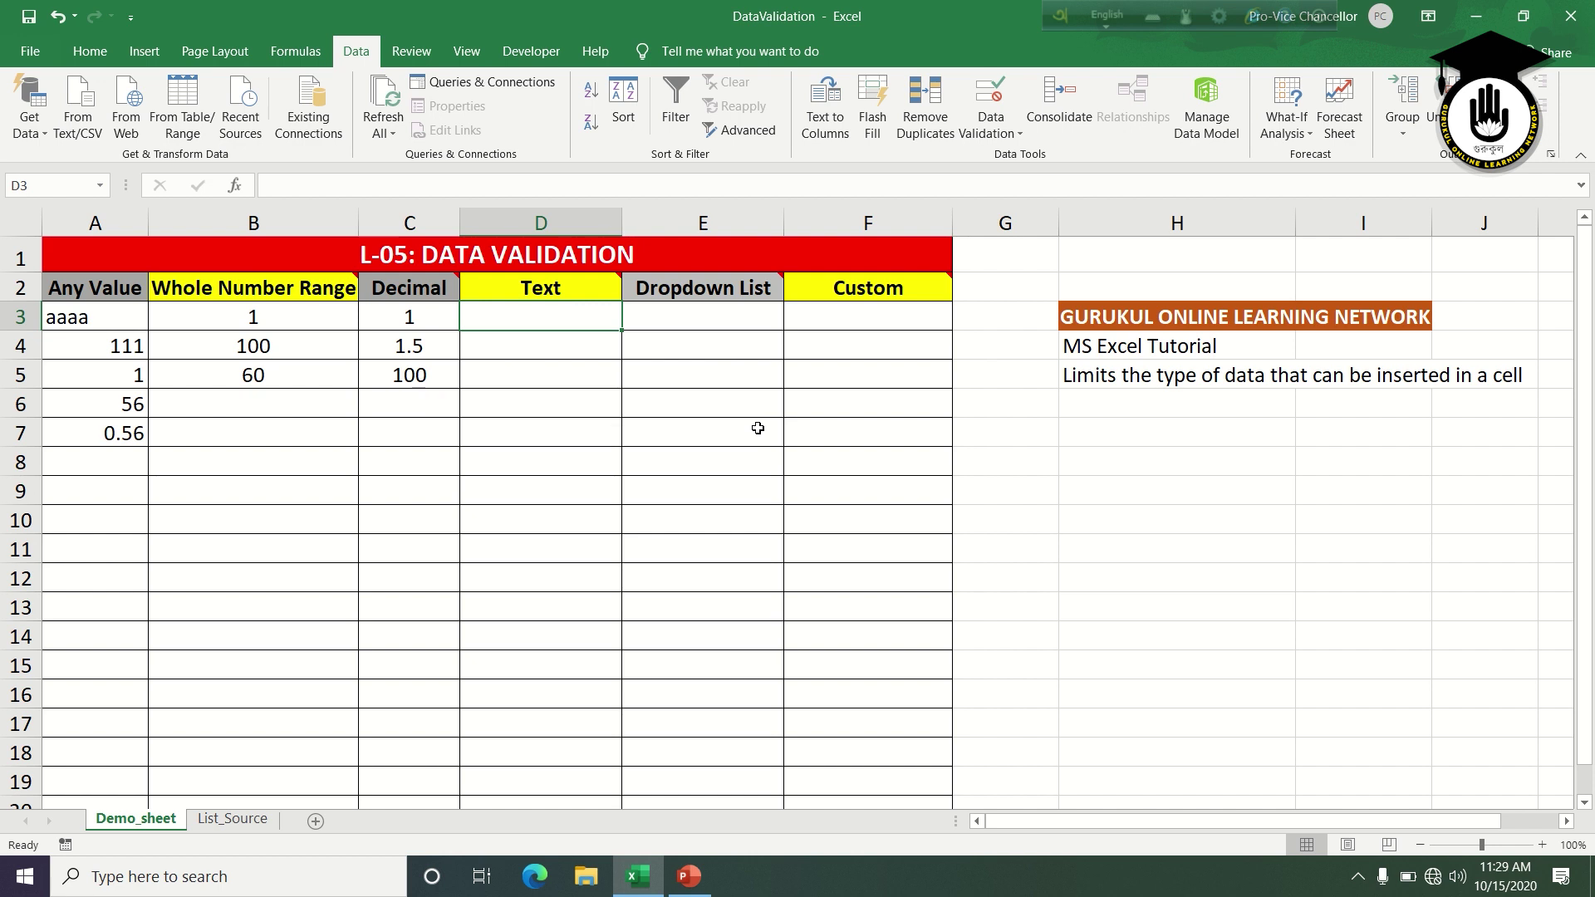
{"action": "key", "text": "ctrl+shift+Down"}
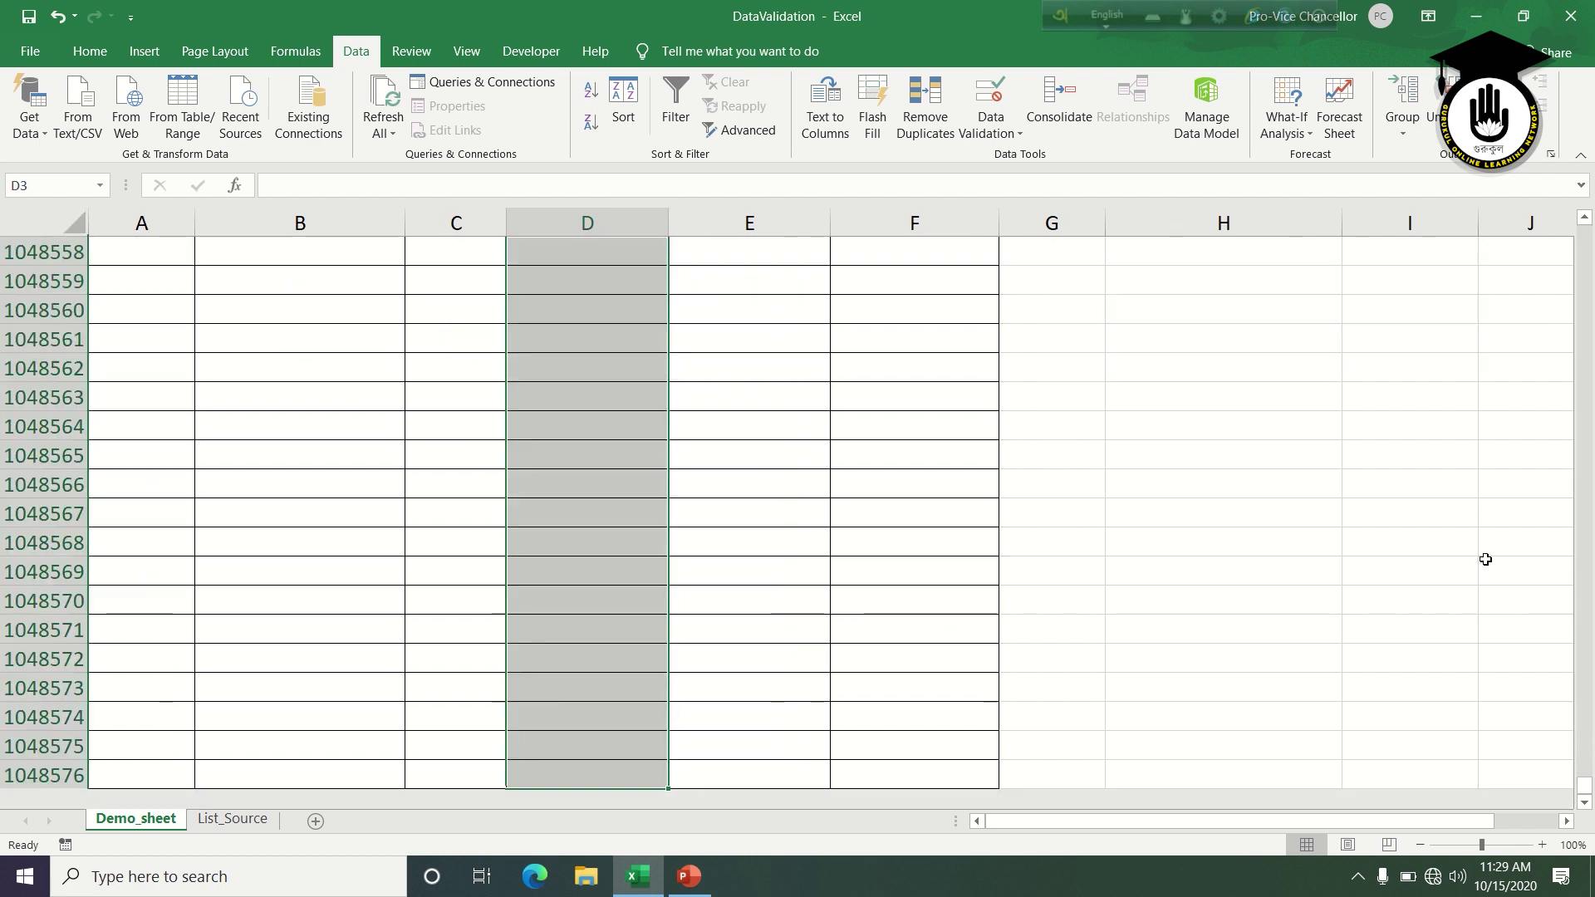
{"action": "left_click_drag", "start_coordinate": [1591, 772], "coordinate": [1585, 229]}
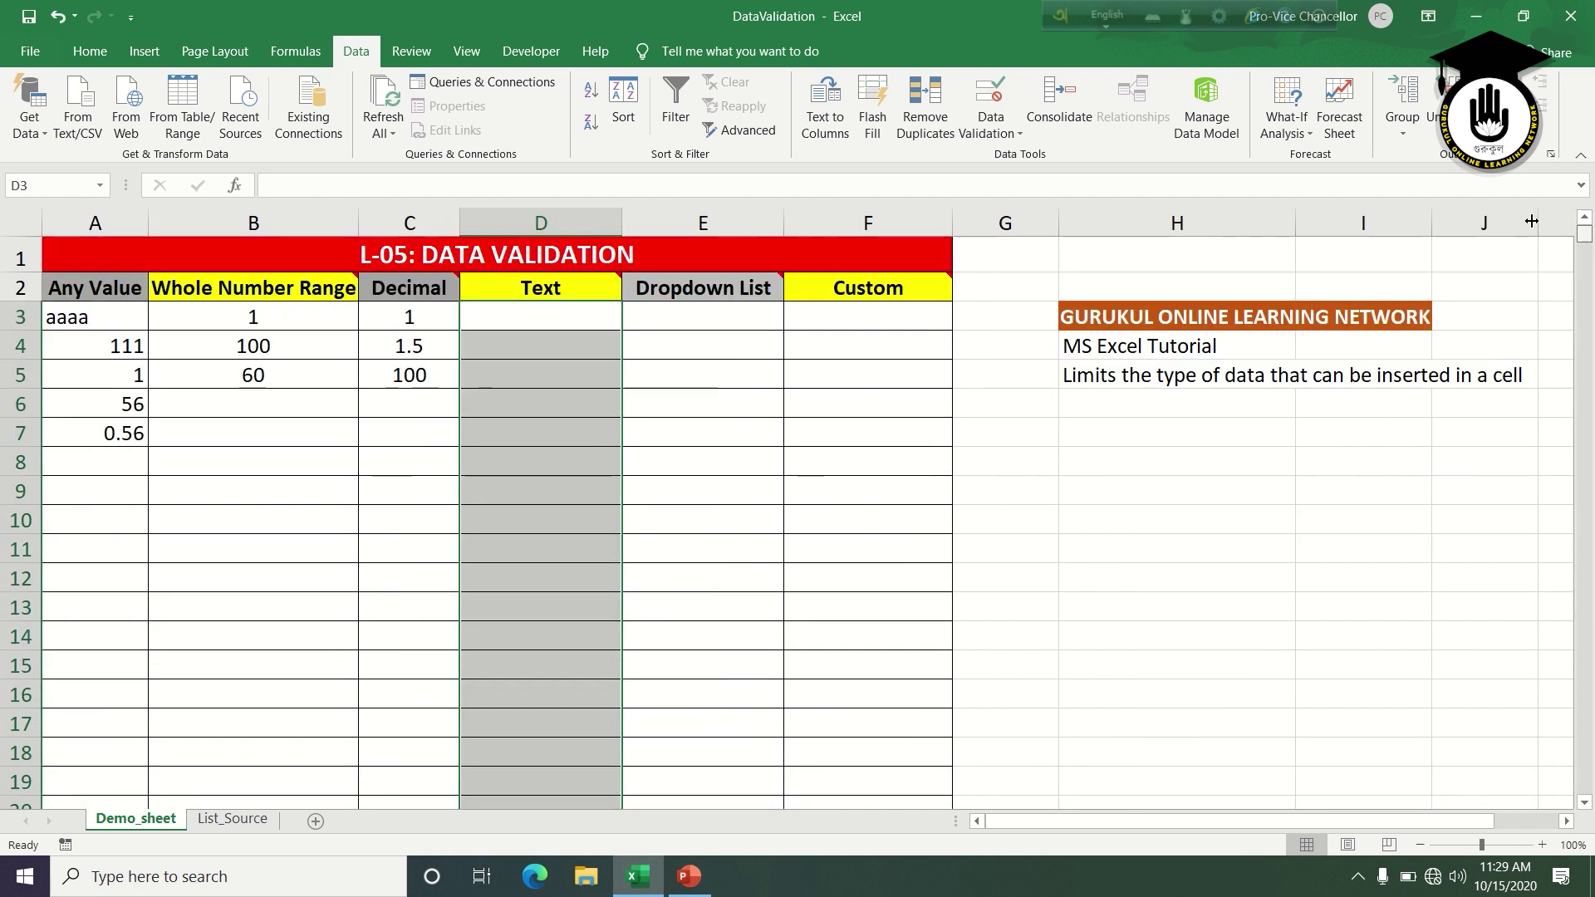
{"action": "left_click", "coordinate": [985, 129]}
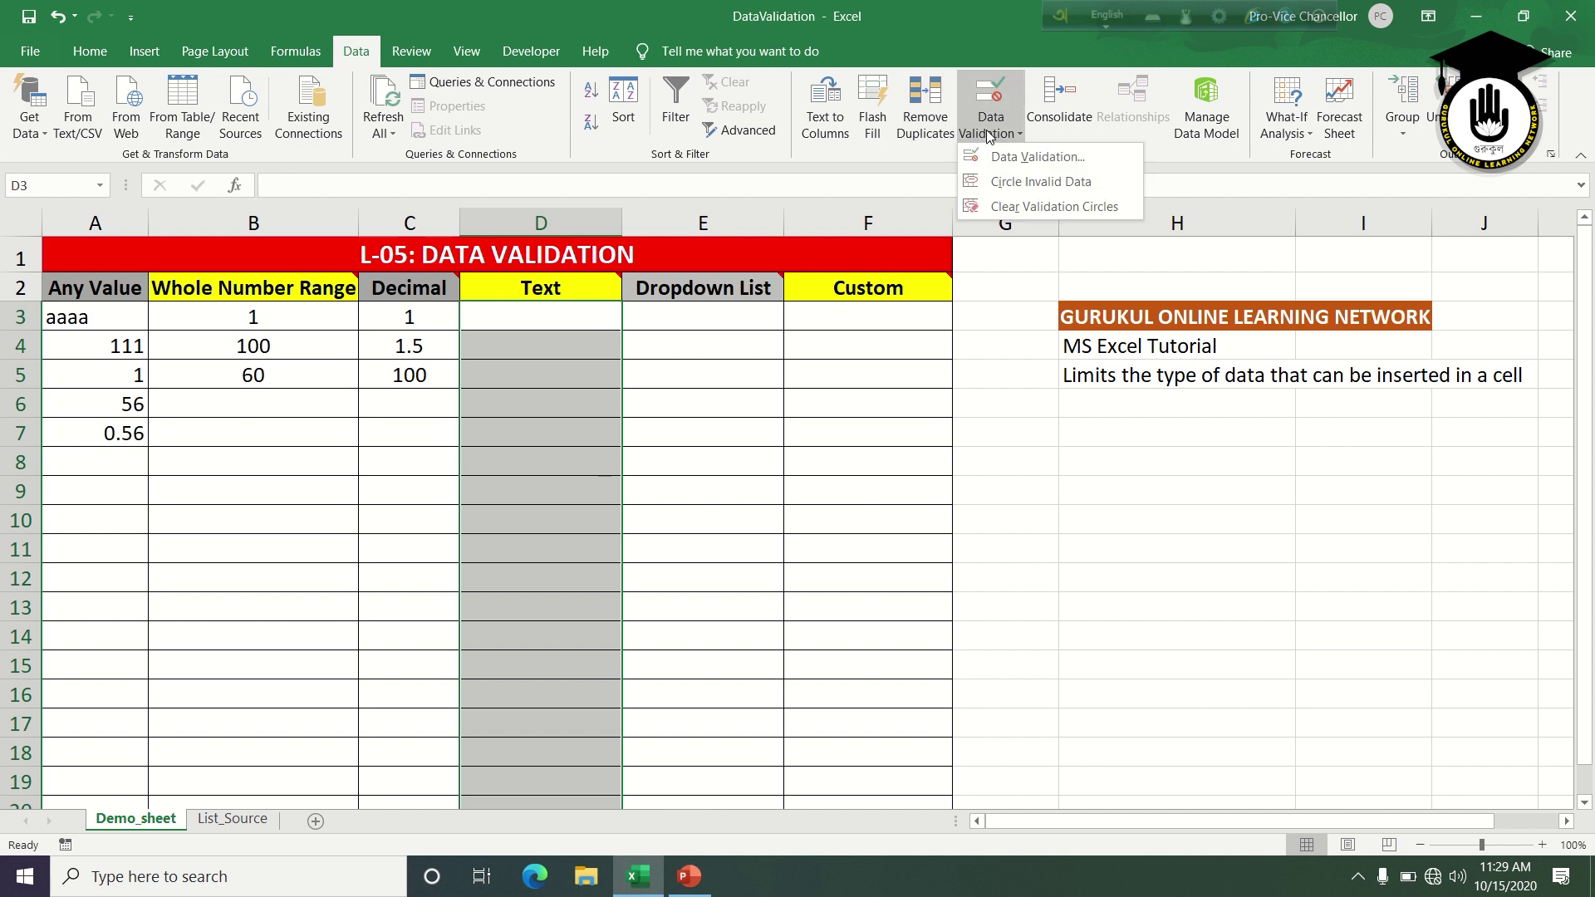
{"action": "left_click", "coordinate": [1020, 156]}
{"action": "left_click", "coordinate": [1217, 196]}
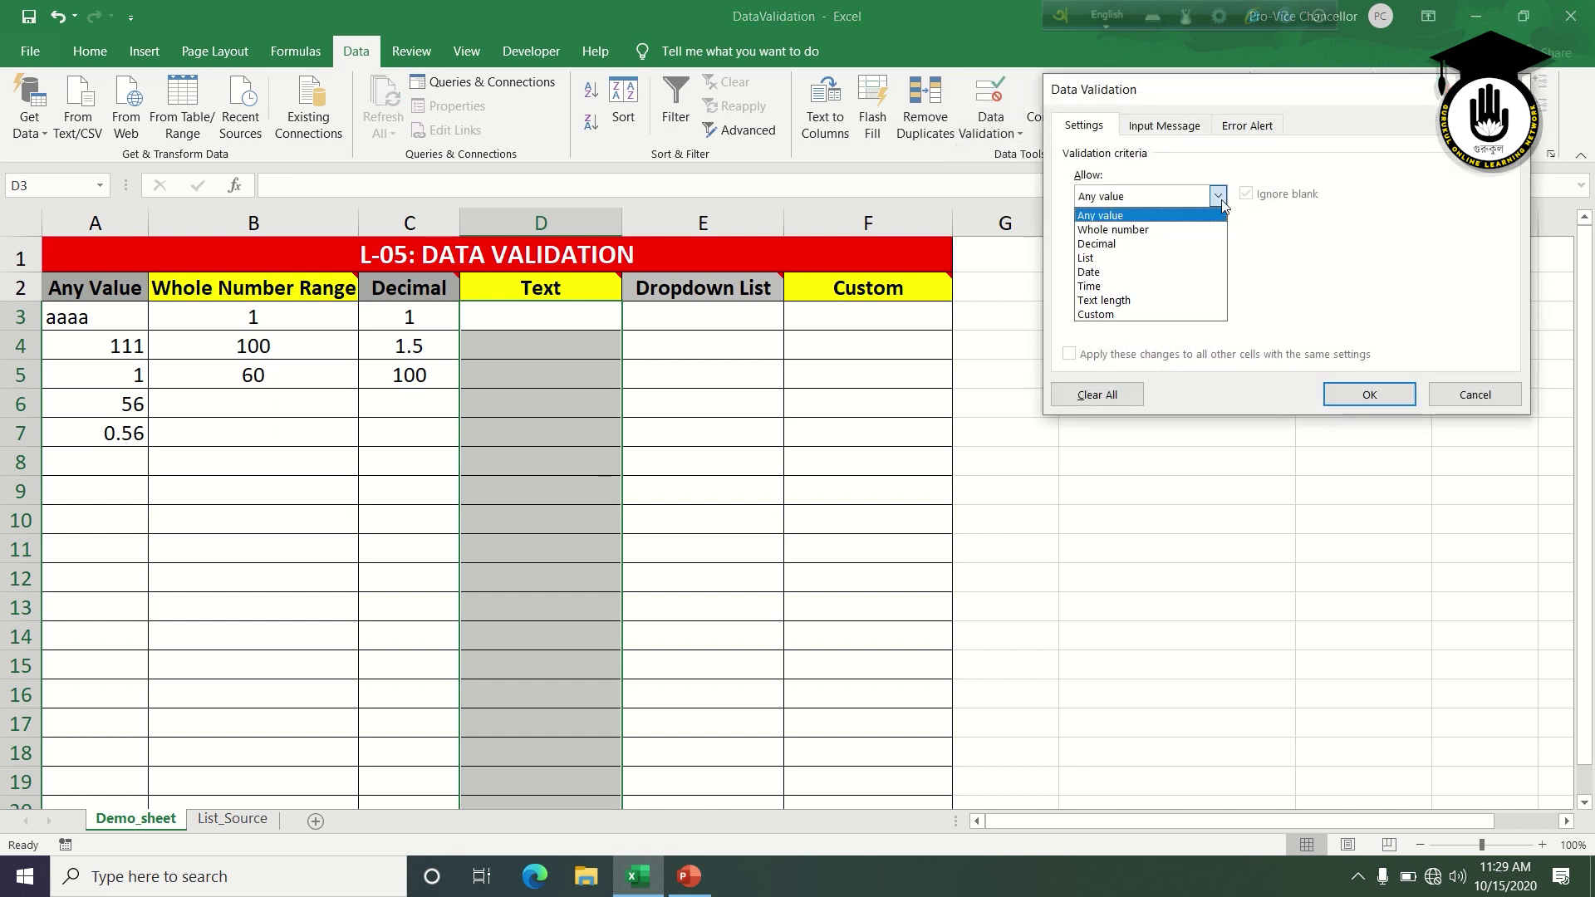
{"action": "left_click", "coordinate": [1178, 300]}
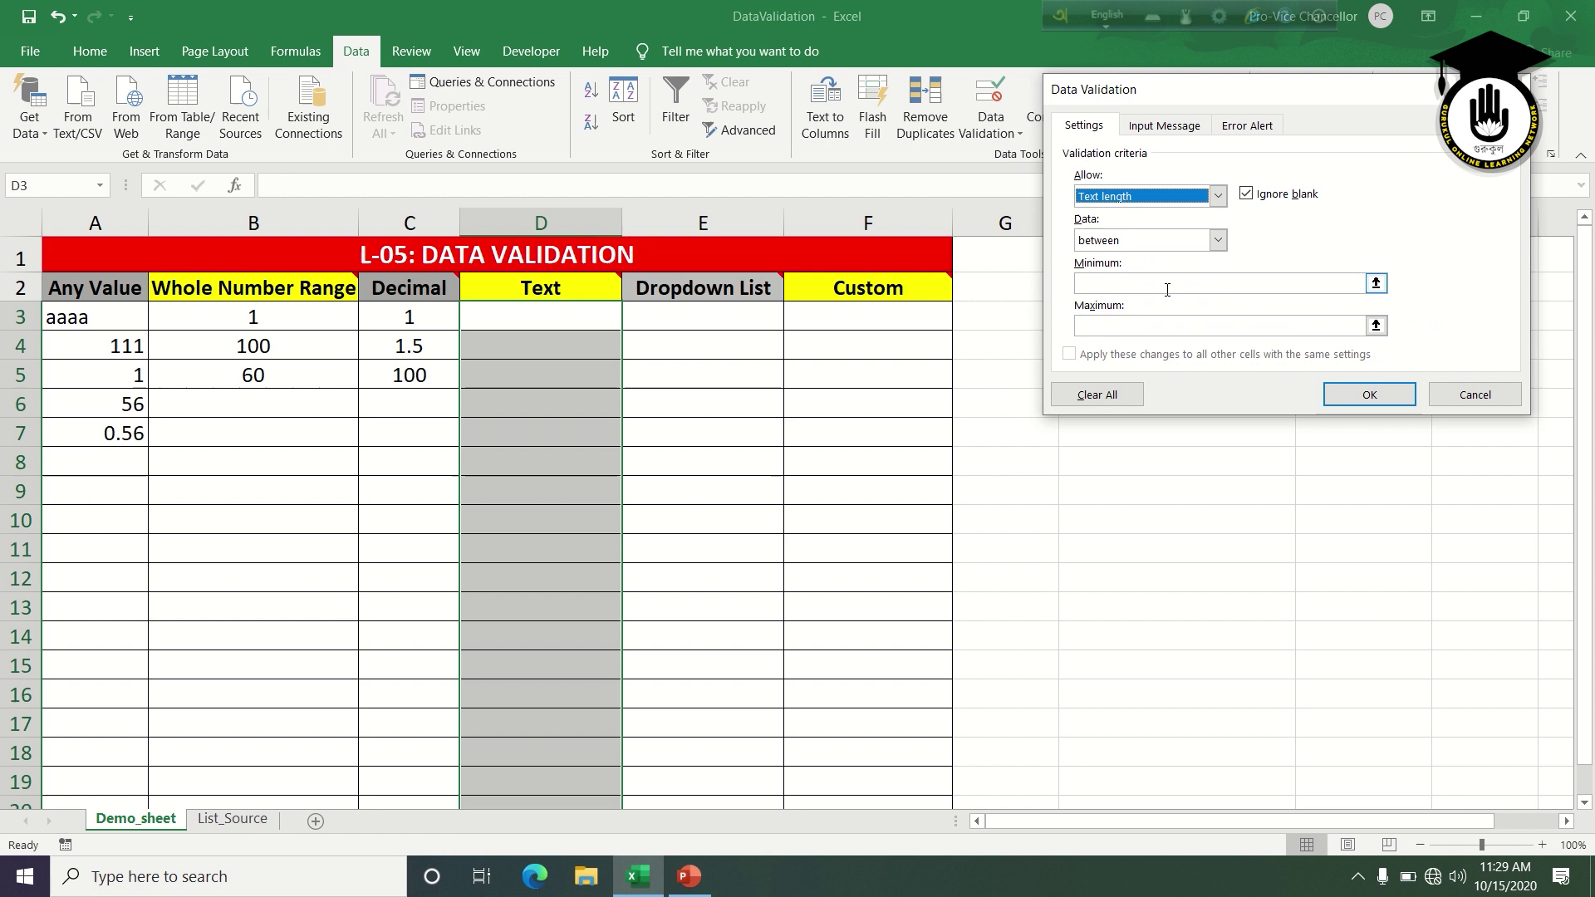
{"action": "left_click", "coordinate": [1170, 282]}
{"action": "type", "text": "2"}
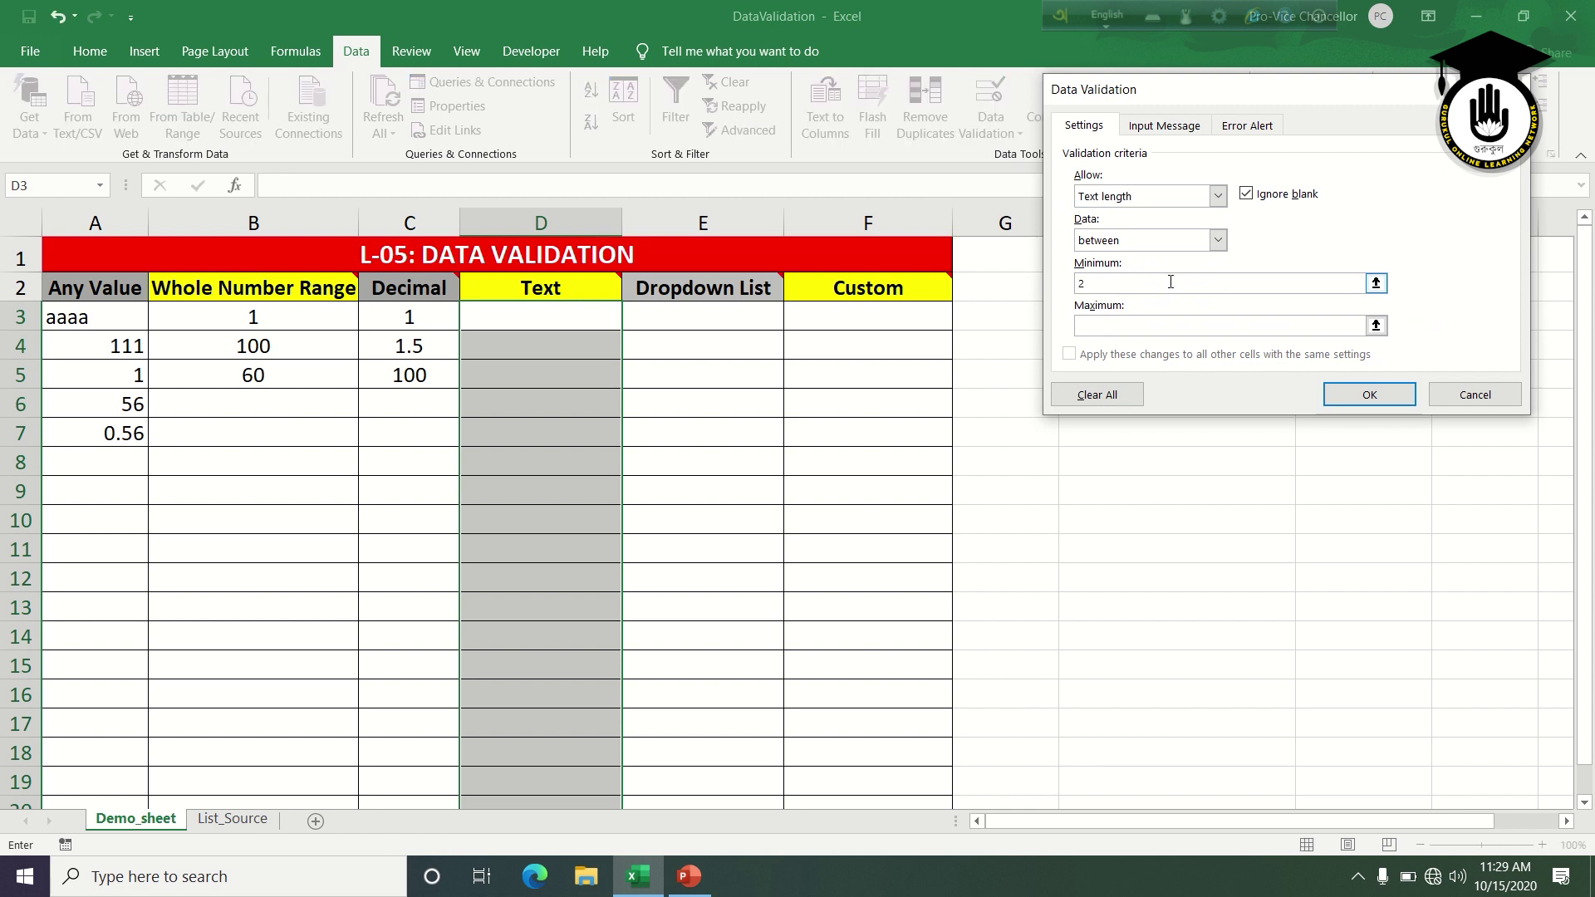
{"action": "left_click", "coordinate": [1149, 326]}
{"action": "type", "text": "4"}
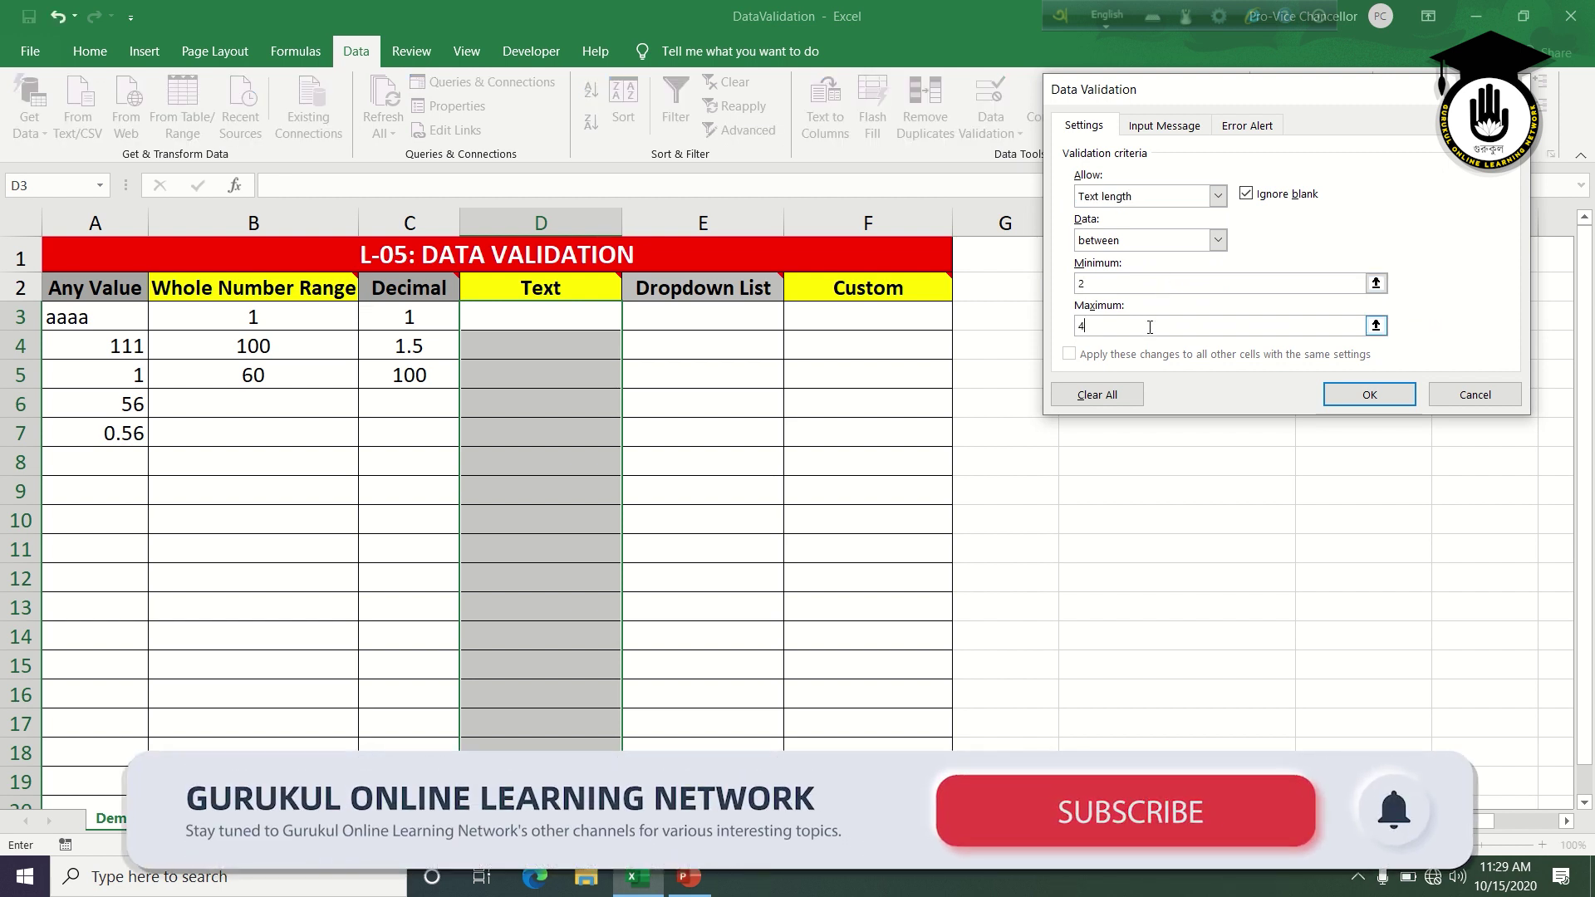
Apply the 2–4 character rule and enter aa in D3
{"action": "left_click", "coordinate": [1369, 395]}
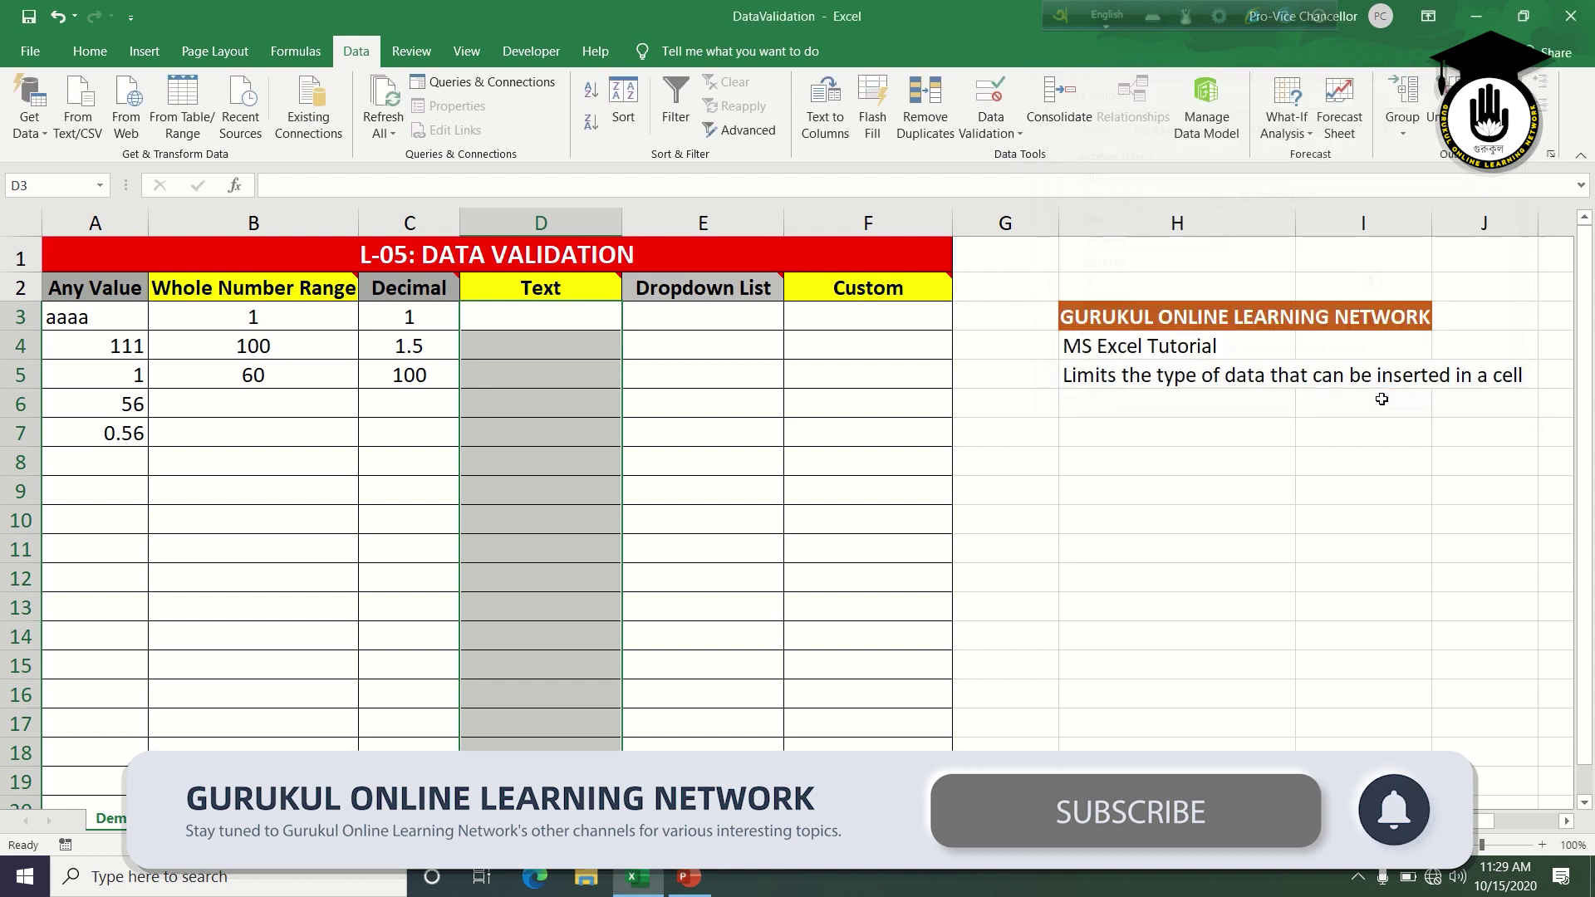
{"action": "left_click", "coordinate": [573, 319]}
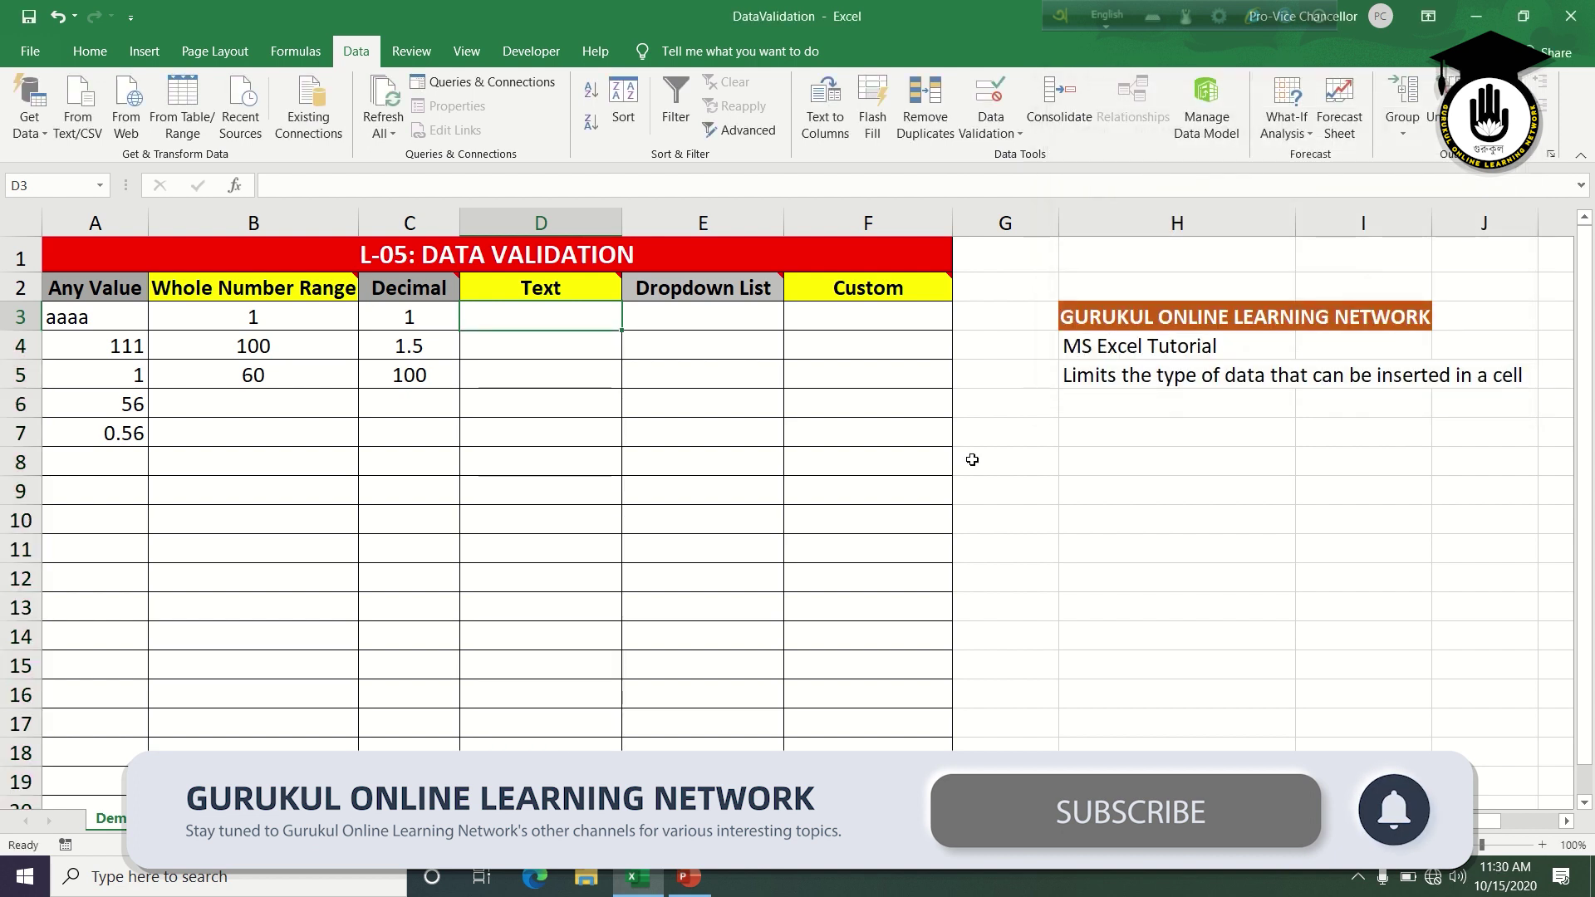
{"action": "type", "text": "aaa"}
{"action": "key", "text": "BackSpace"}
{"action": "key", "text": "Return"}
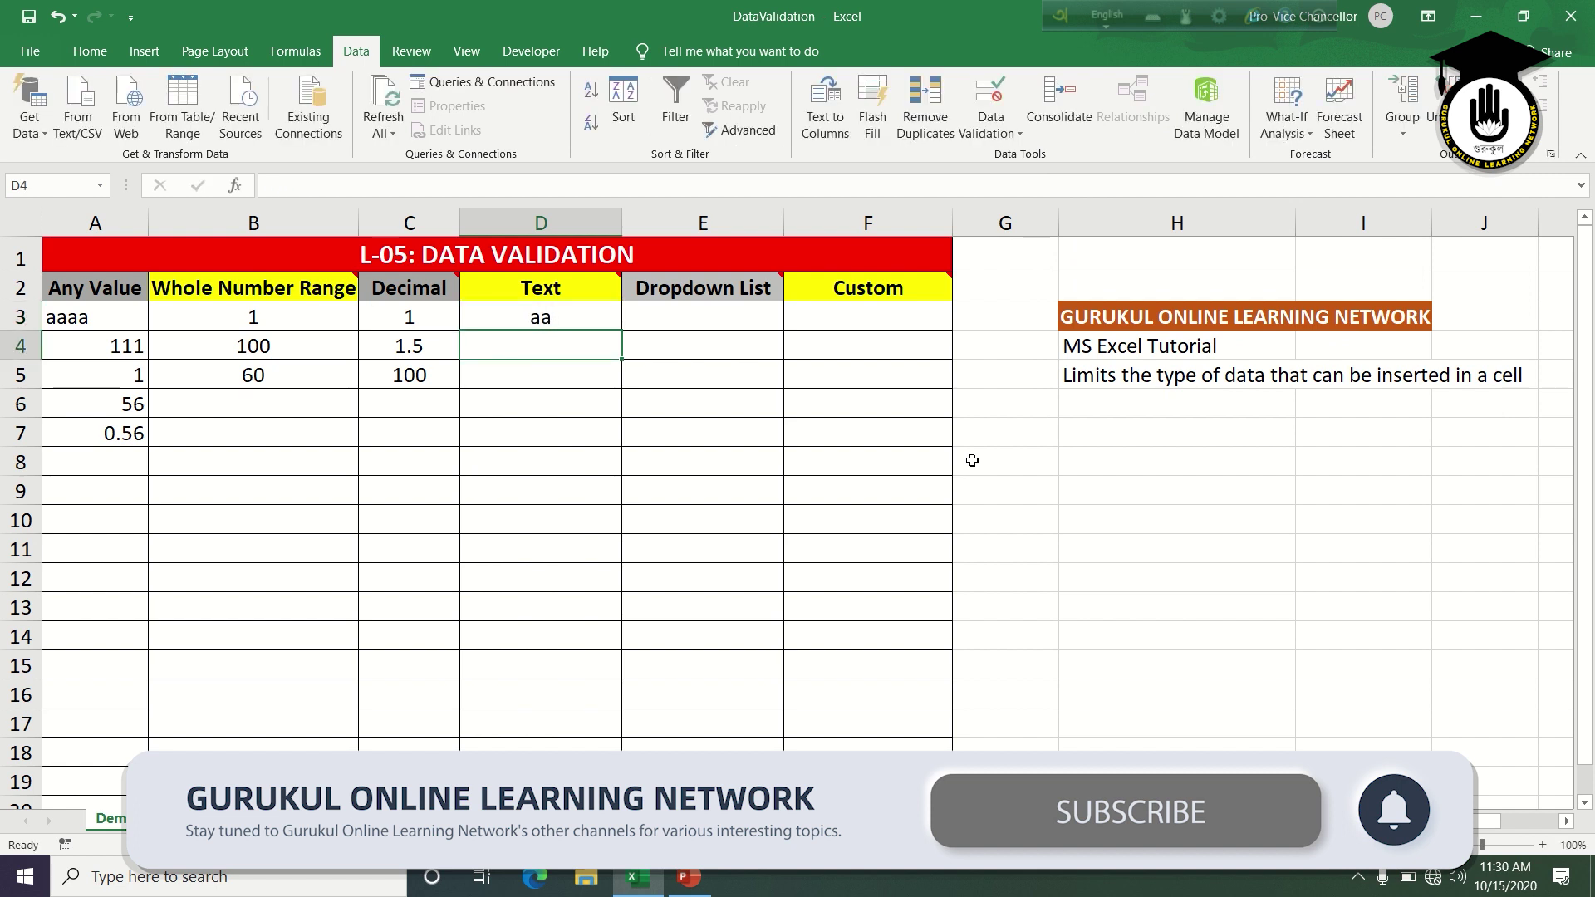
Try 1 and a in D4 and confirm both are rejected as too short
{"action": "type", "text": "1"}
{"action": "key", "text": "Return"}
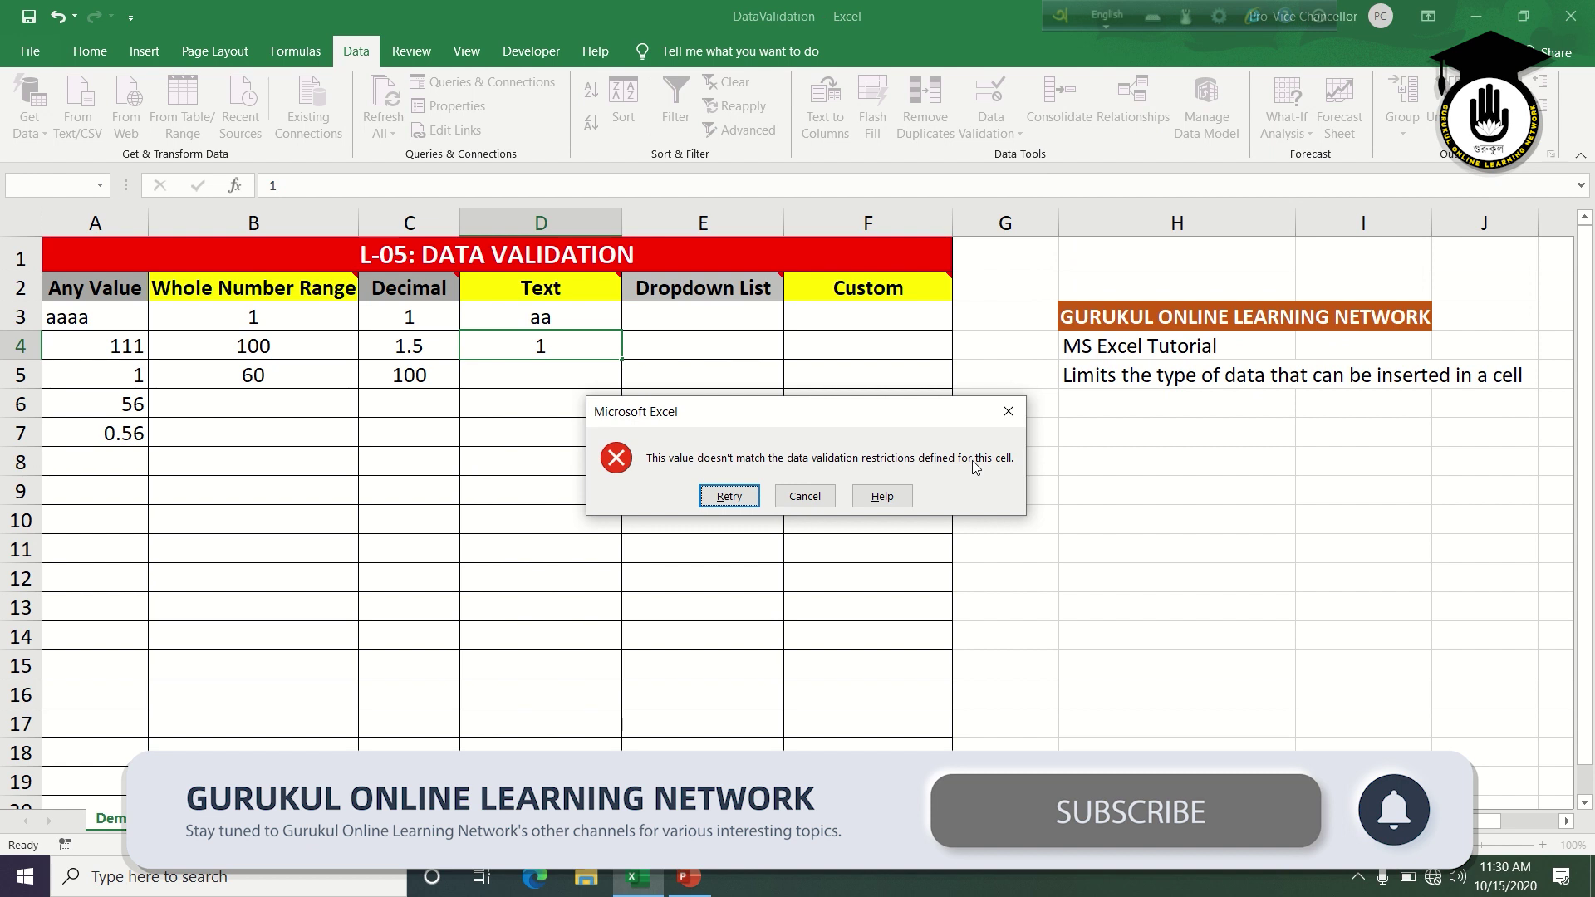
{"action": "left_click", "coordinate": [785, 496]}
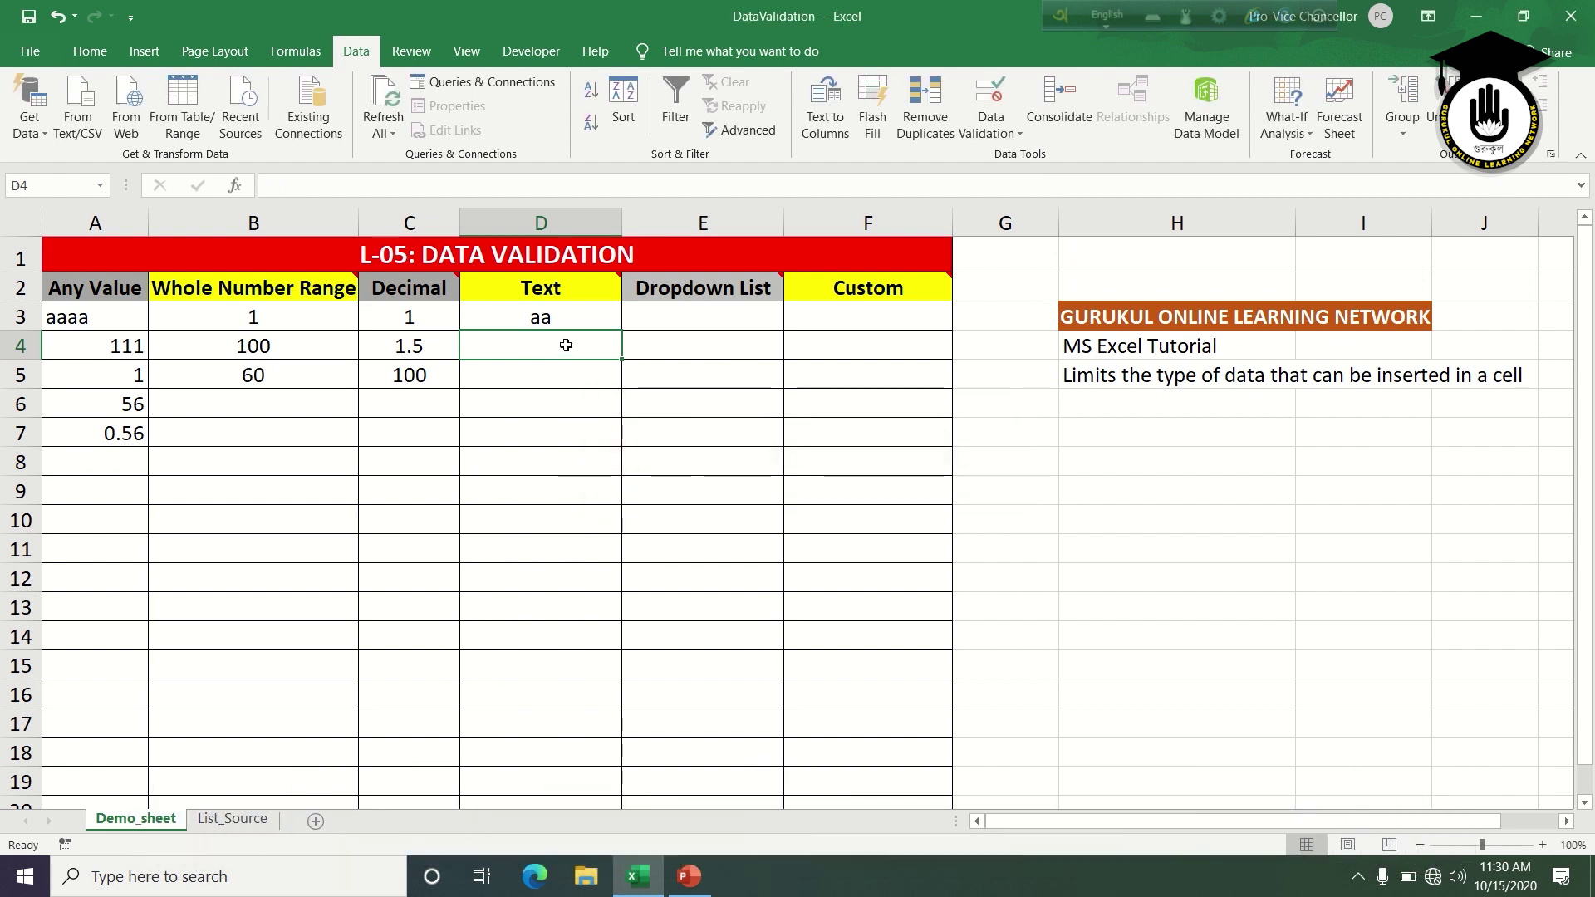
{"action": "type", "text": "aa"}
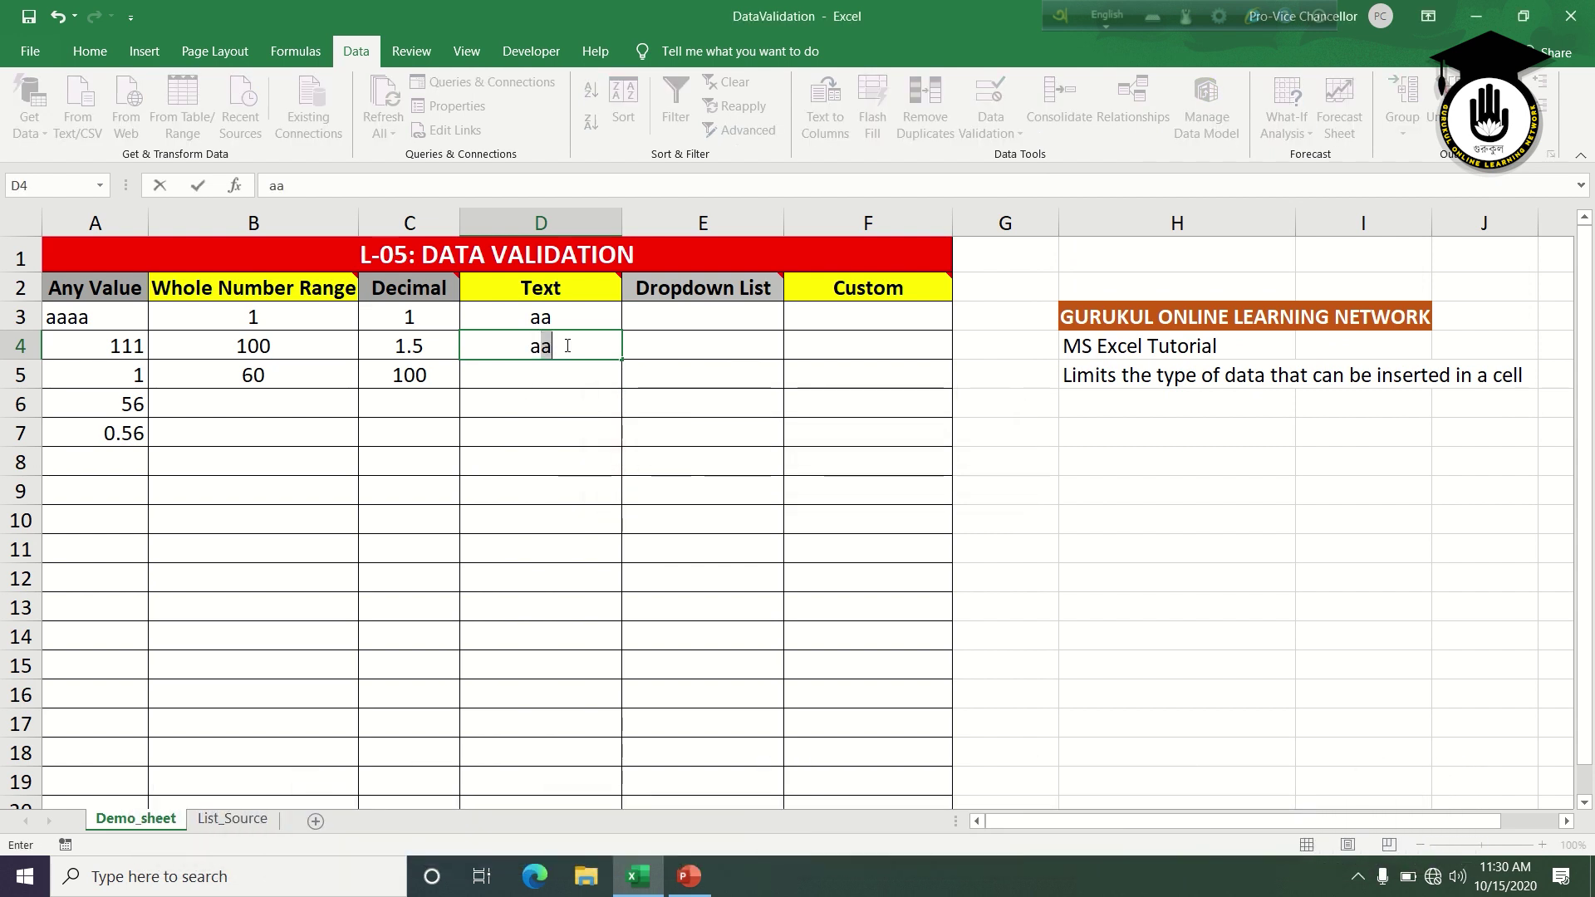
{"action": "key", "text": "BackSpace"}
{"action": "key", "text": "Return"}
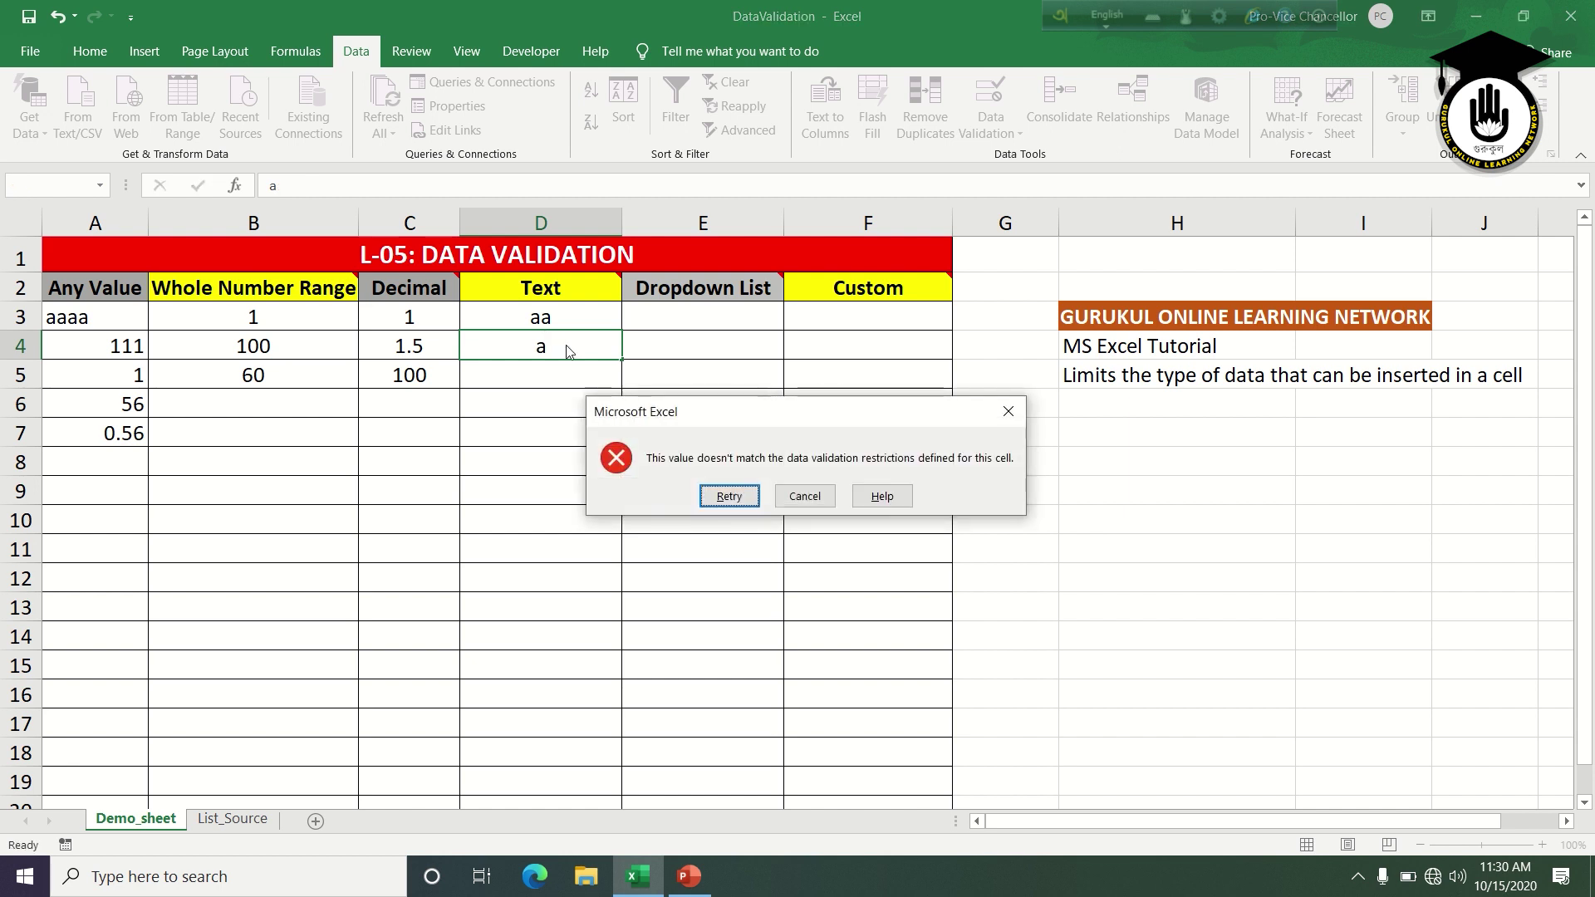
{"action": "left_click", "coordinate": [729, 497]}
Enter aaaa in D4, then confirm five-letter ddddd is rejected in D5
{"action": "type", "text": "aaaaa"}
{"action": "key", "text": "BackSpace"}
{"action": "key", "text": "Return"}
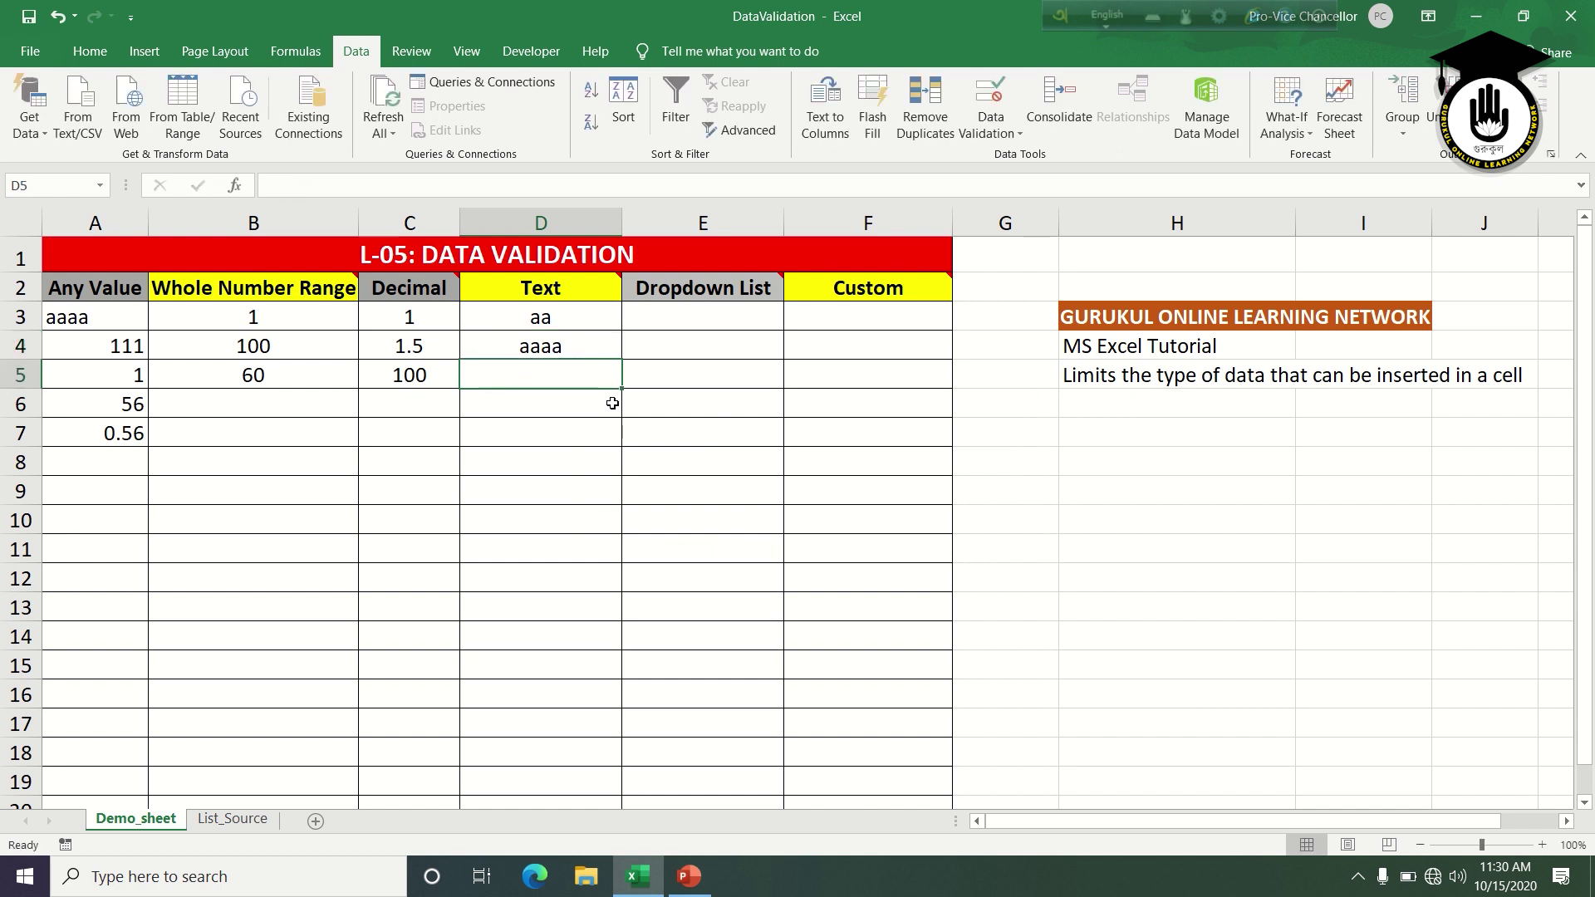
{"action": "type", "text": "ddddd"}
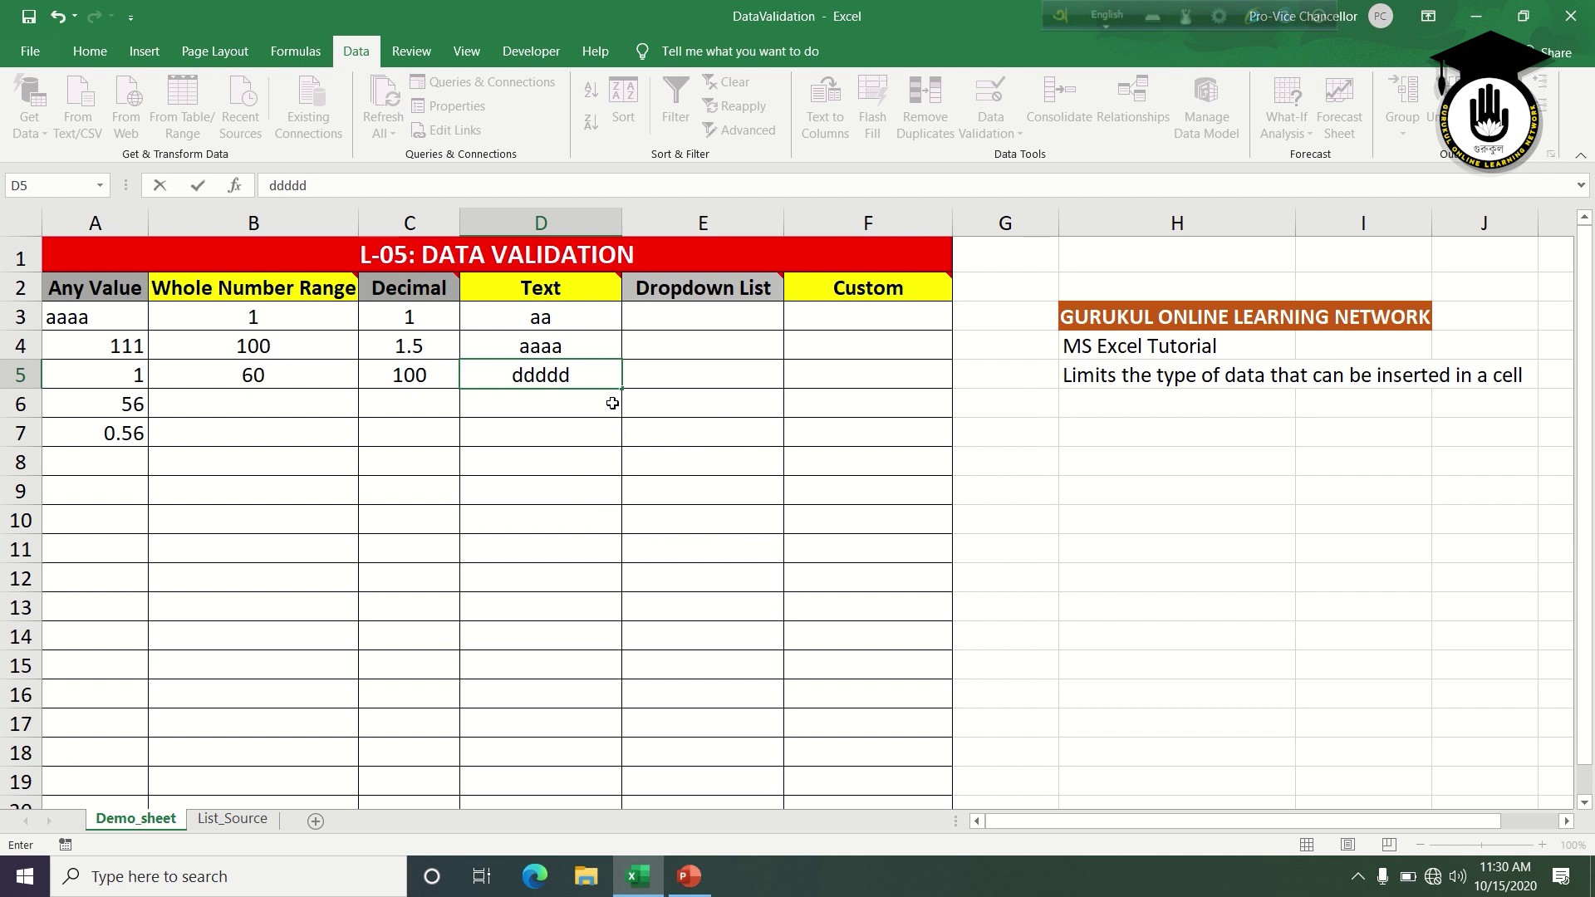
{"action": "key", "text": "Return"}
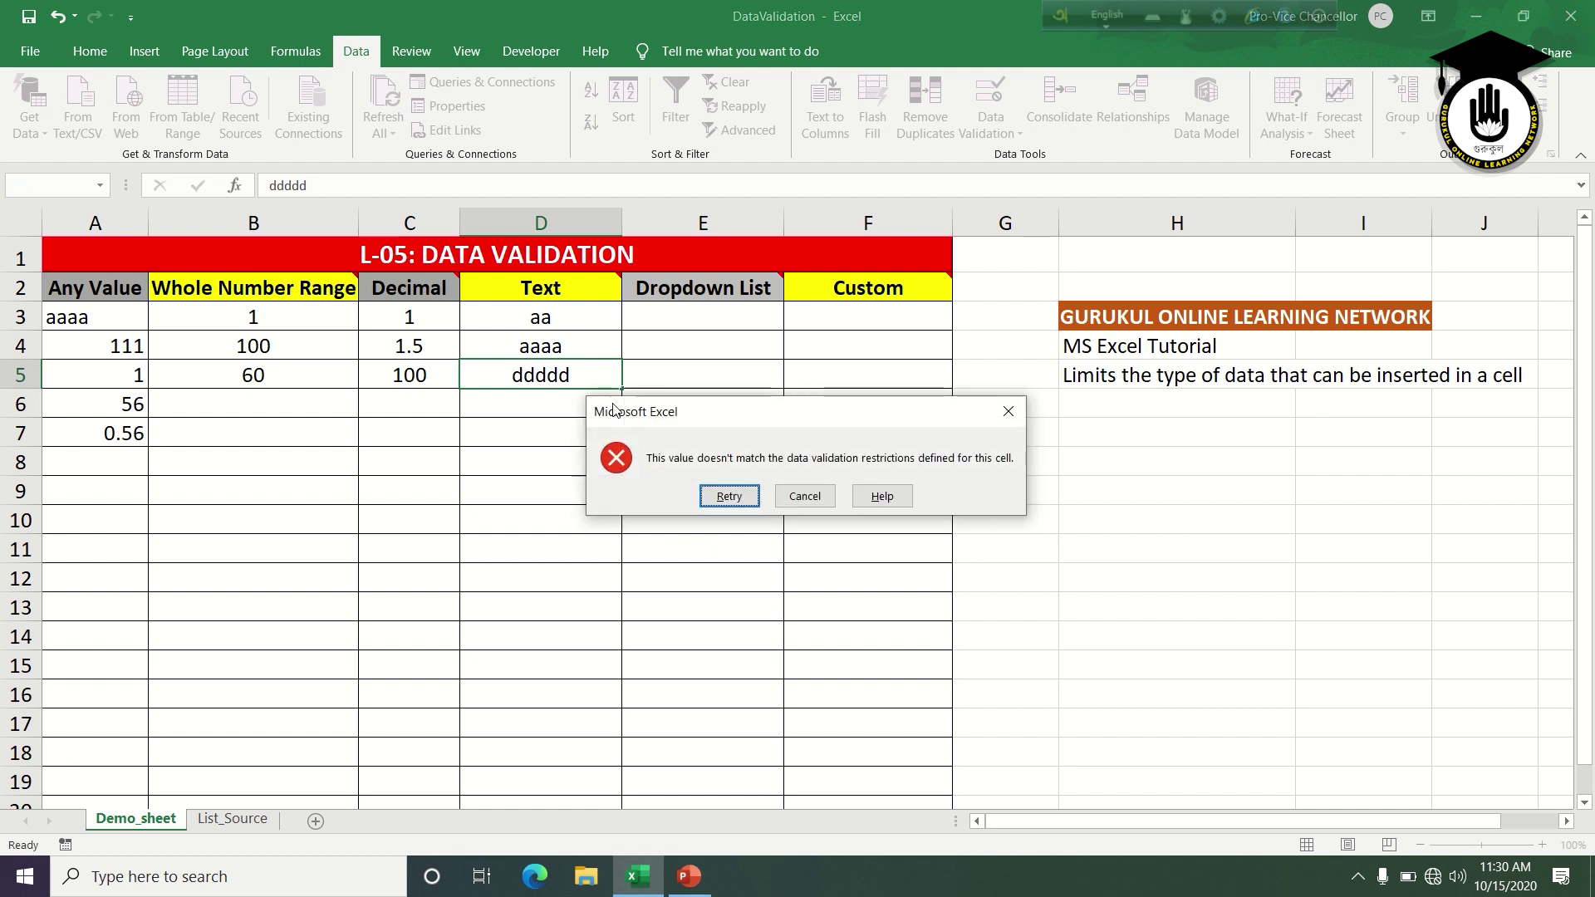
{"action": "left_click", "coordinate": [742, 500]}
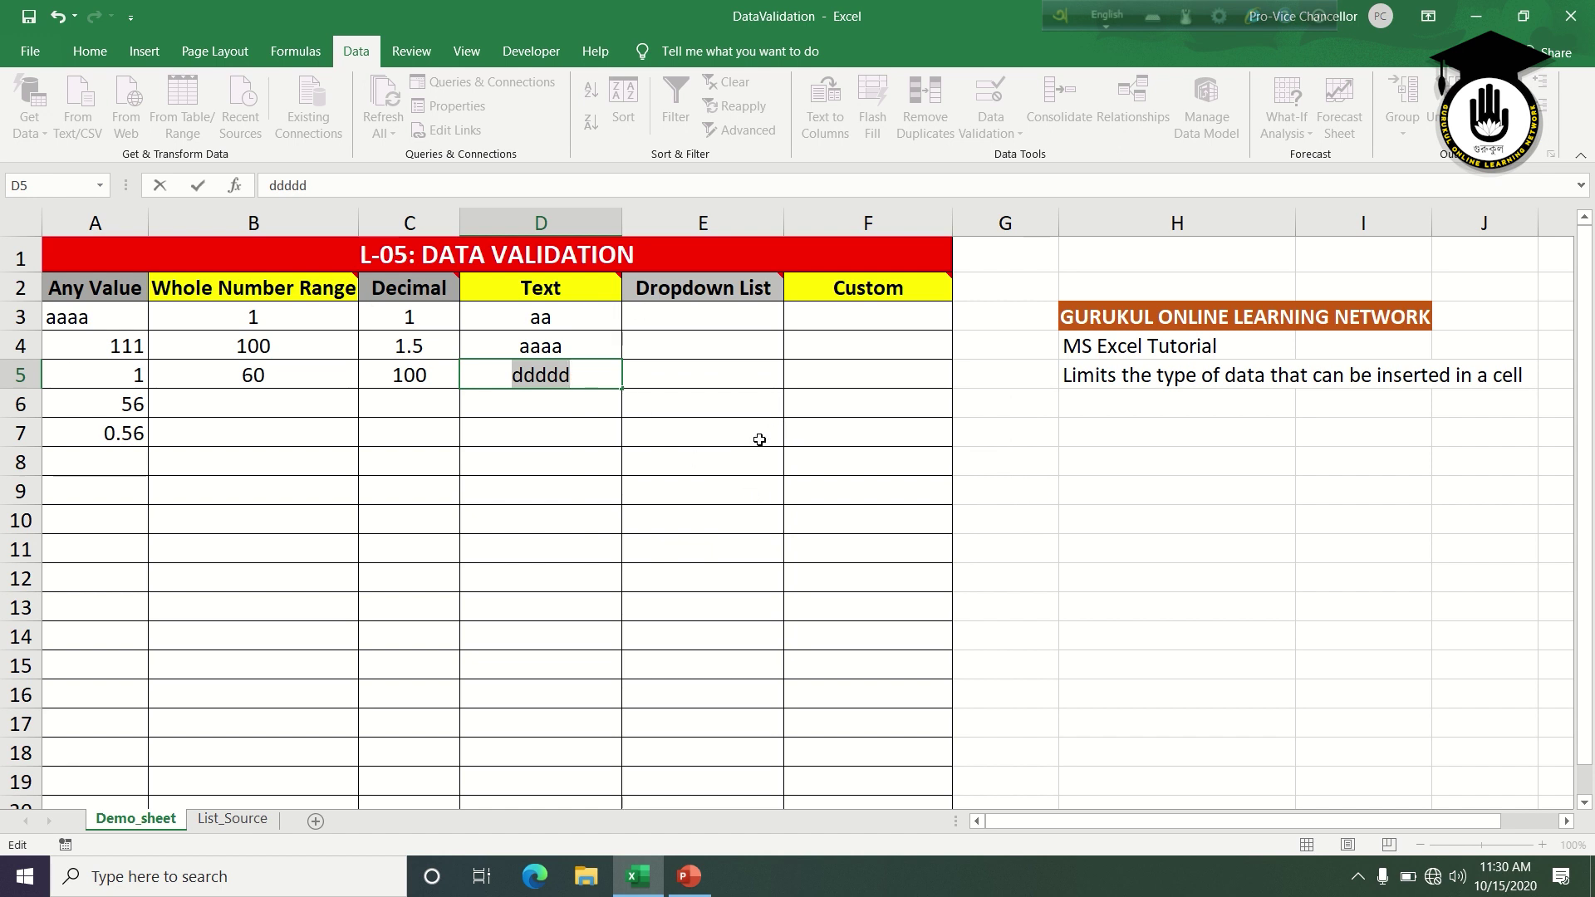
{"action": "key", "text": "Return"}
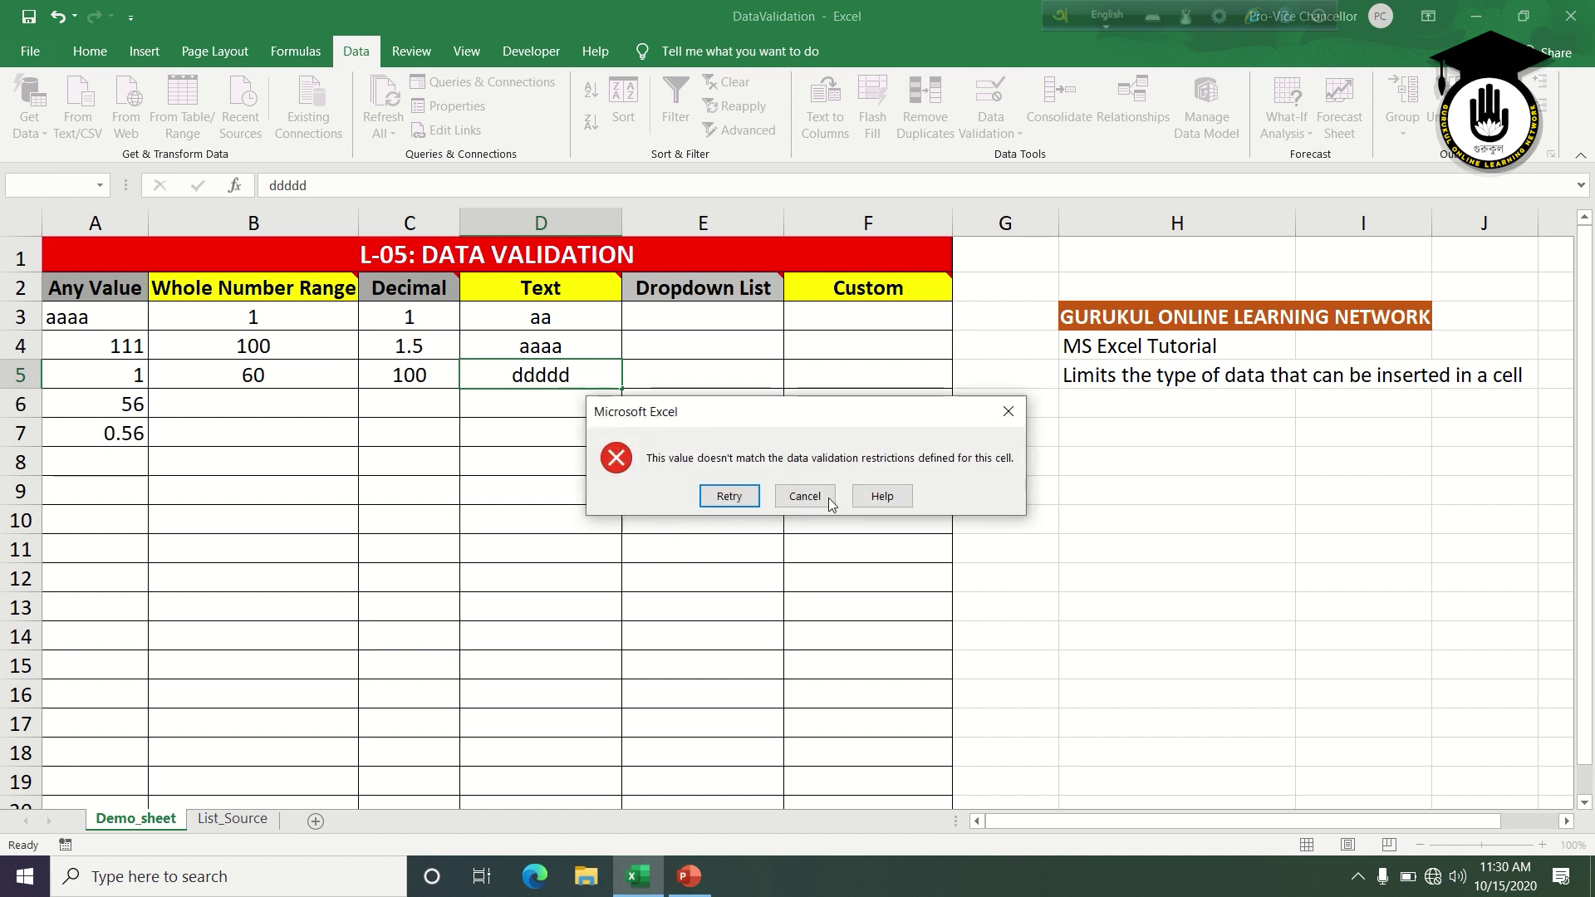
{"action": "left_click", "coordinate": [805, 496]}
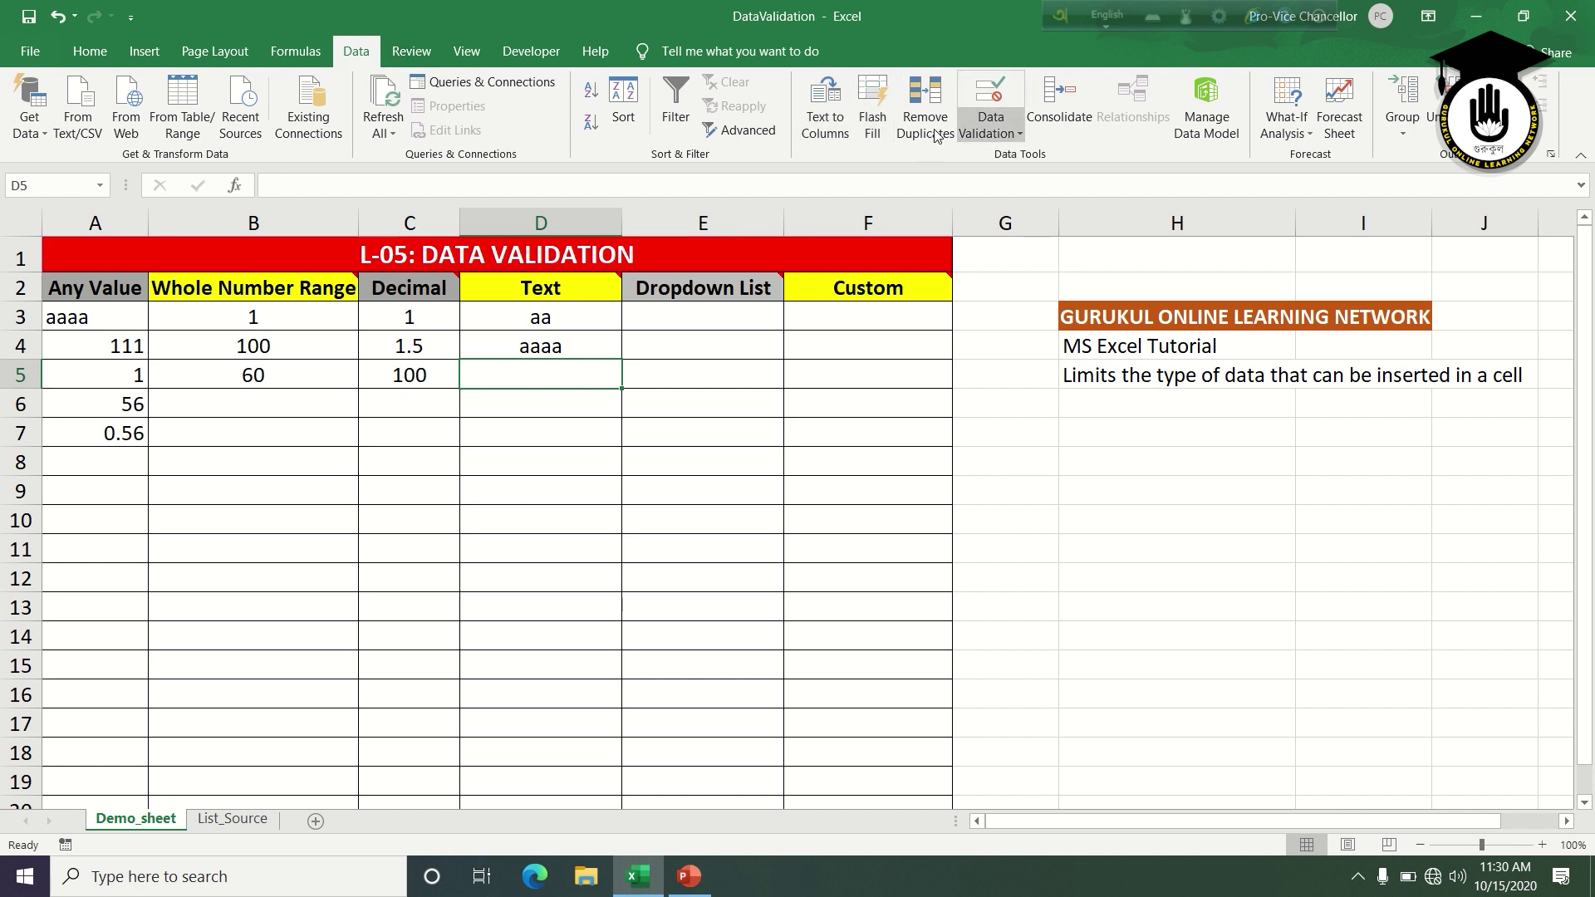
{"action": "left_click", "coordinate": [995, 137]}
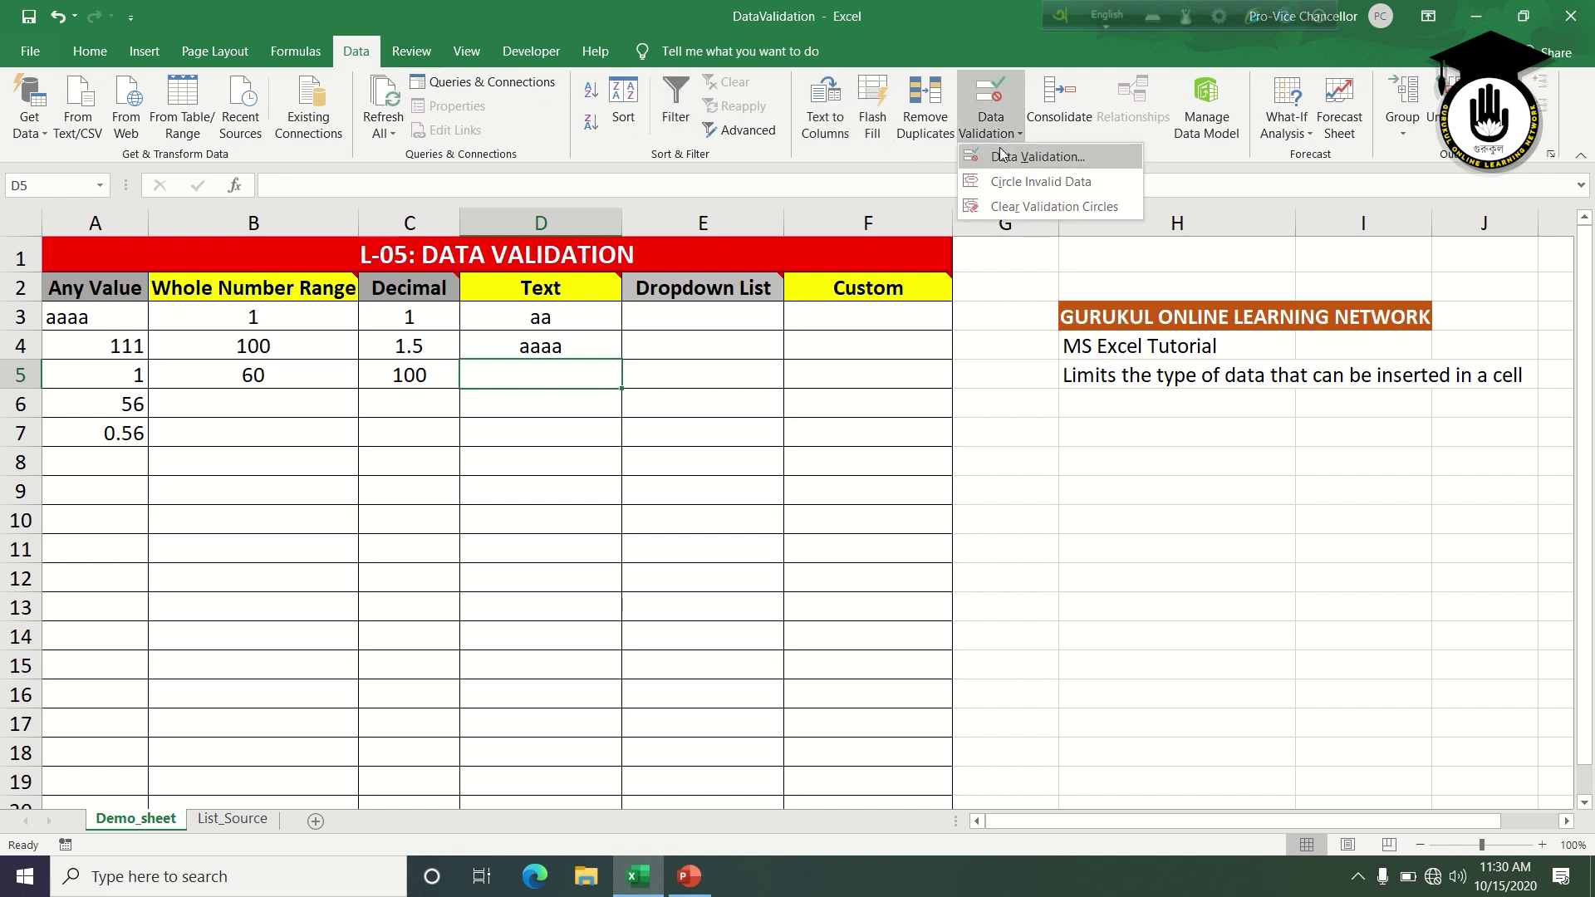
{"action": "left_click", "coordinate": [1088, 153]}
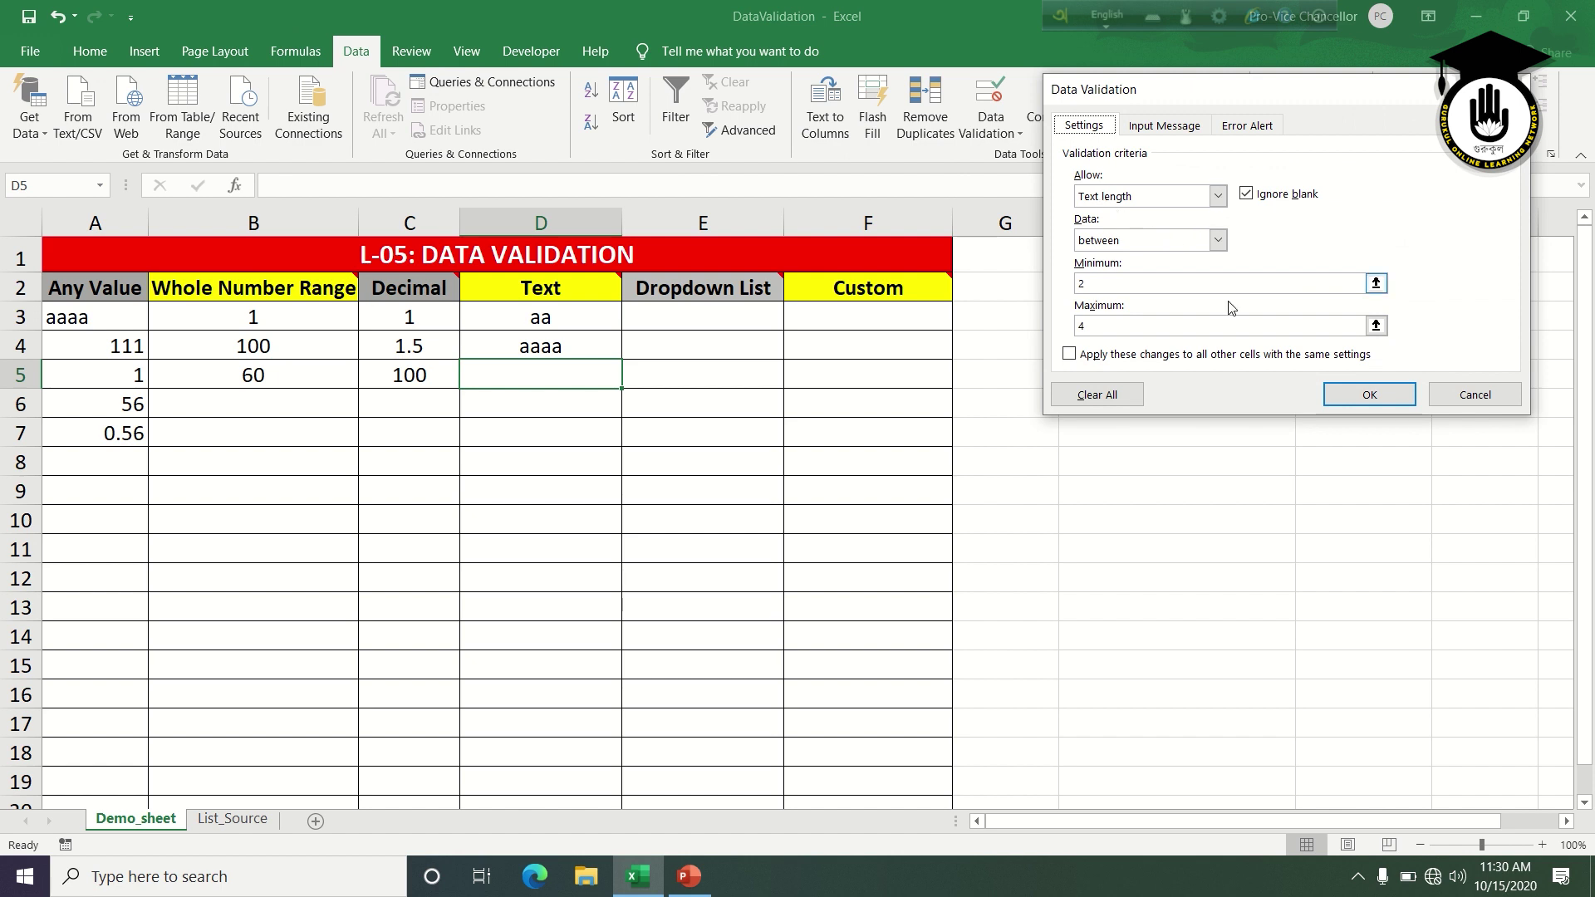
{"action": "left_click", "coordinate": [1220, 199]}
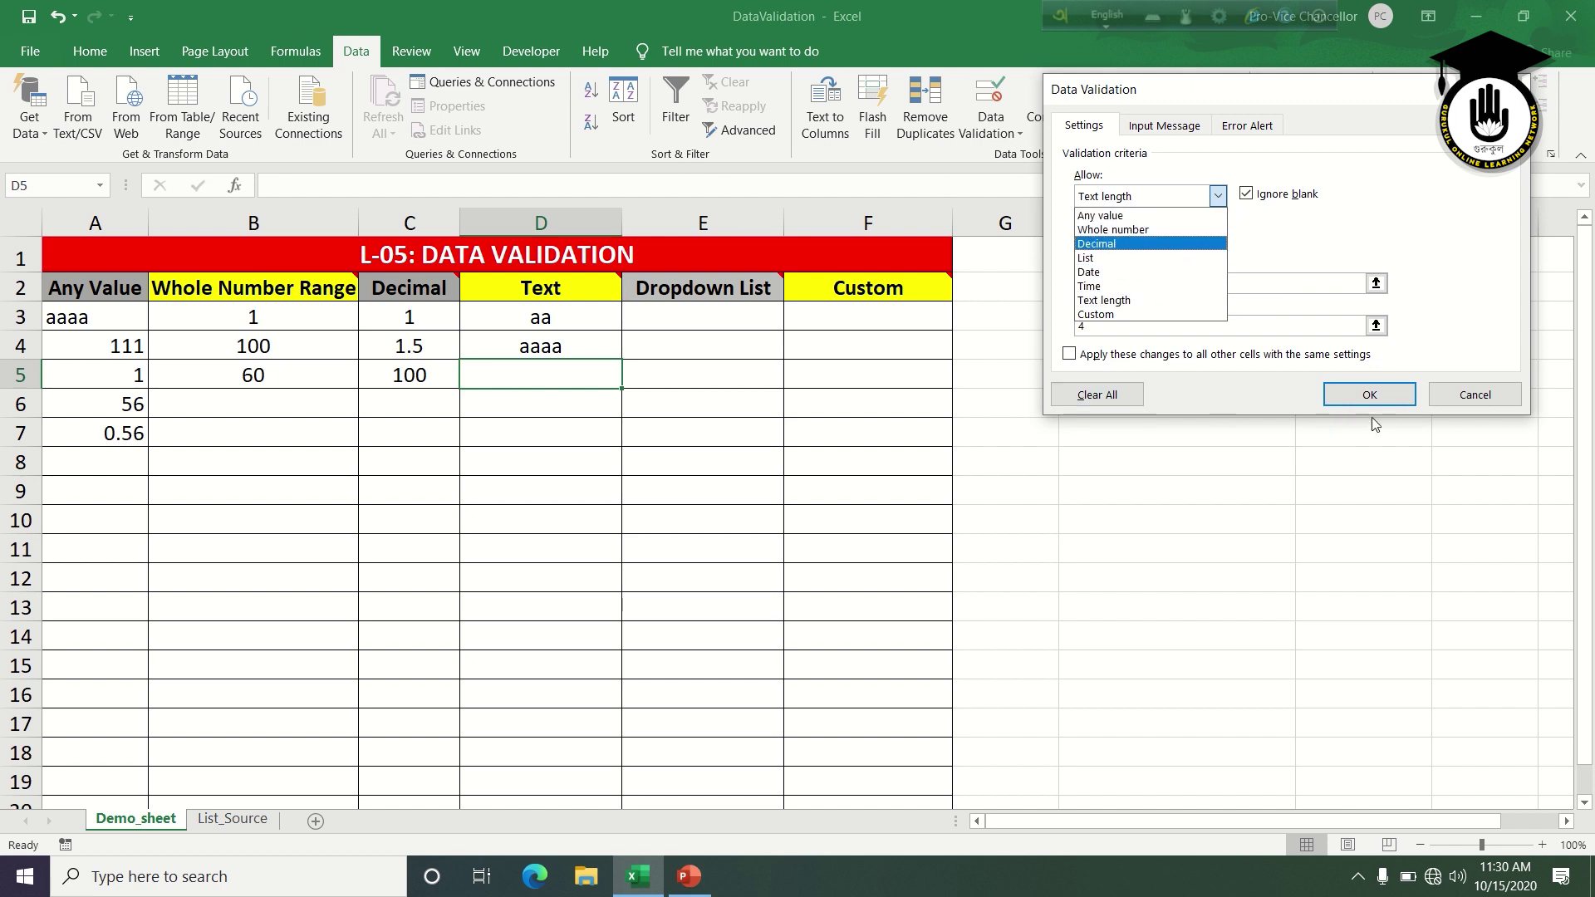
{"action": "left_click", "coordinate": [1475, 395]}
{"action": "left_click", "coordinate": [757, 390]}
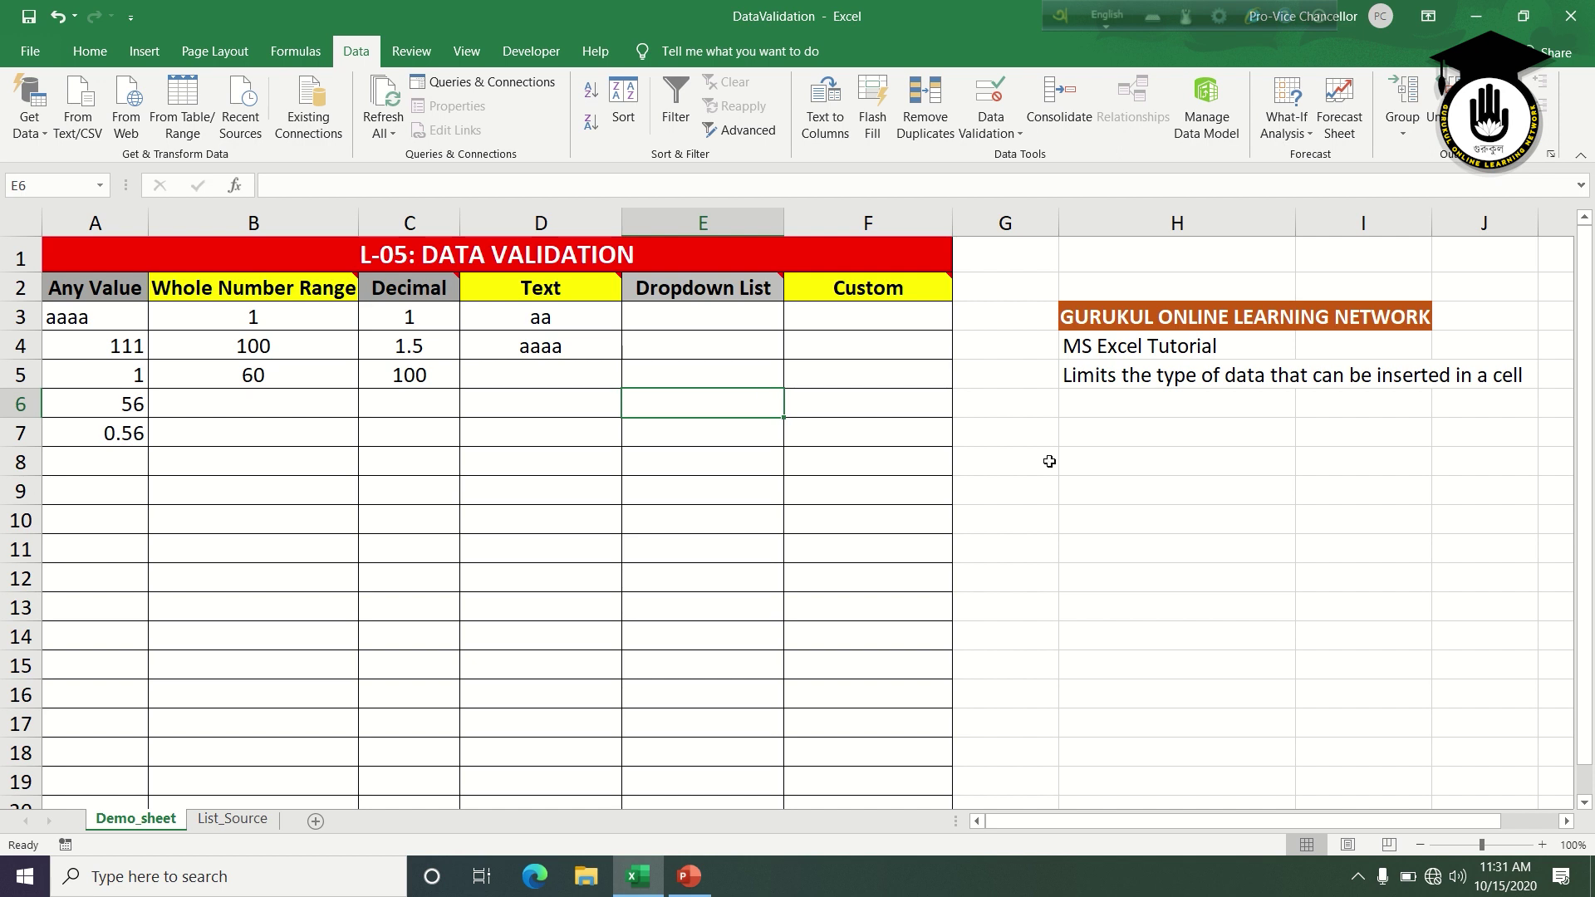
{"action": "left_click", "coordinate": [1133, 525]}
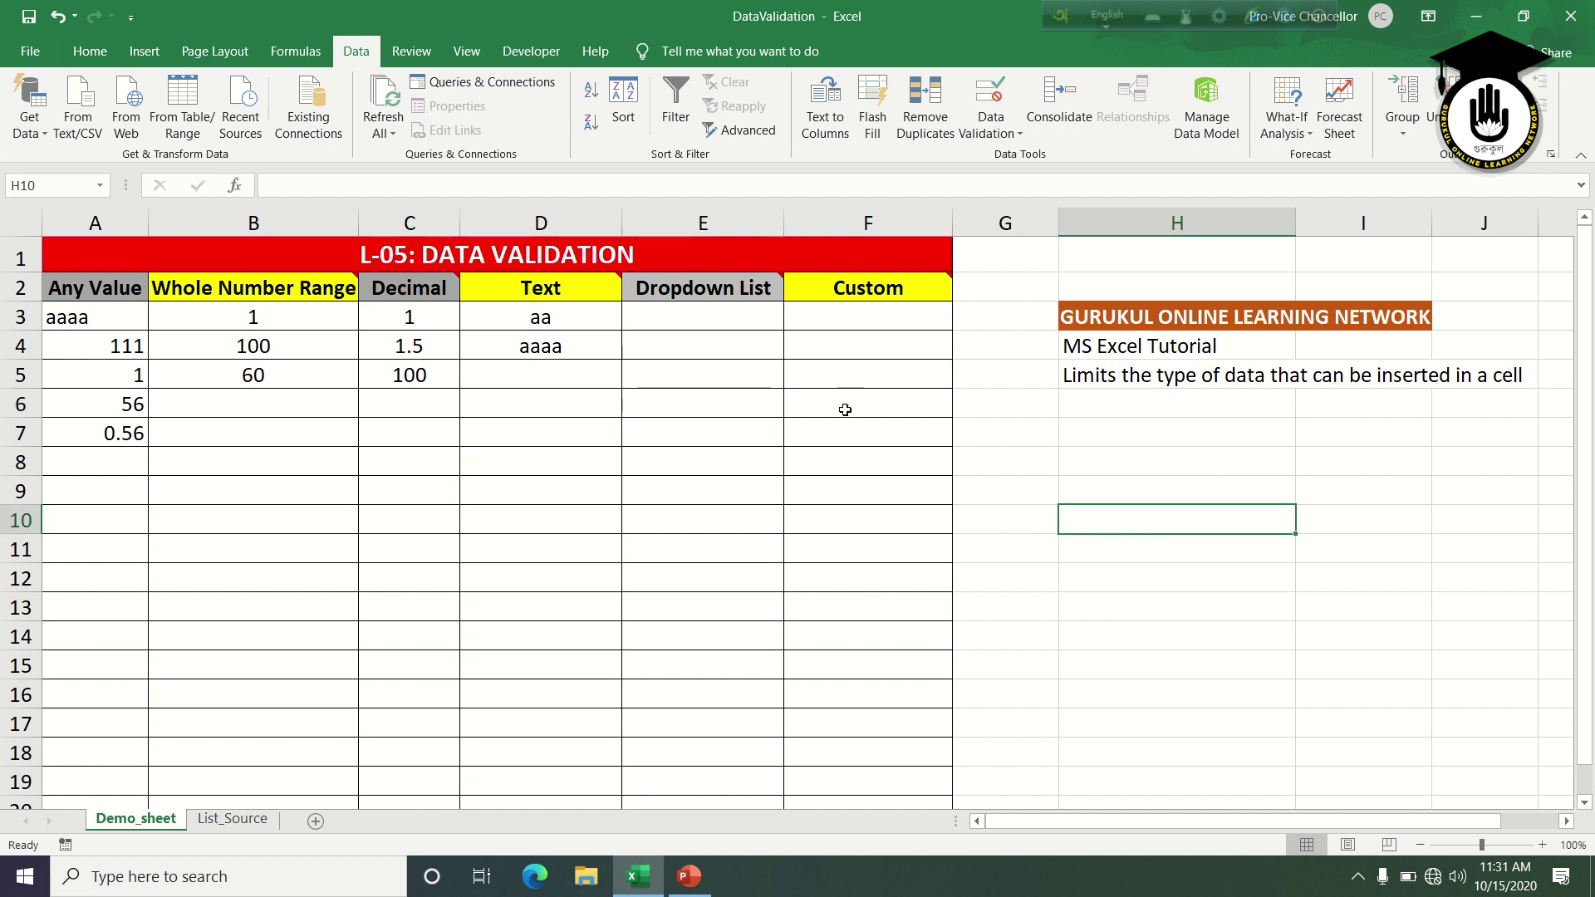
{"action": "left_click", "coordinate": [748, 319]}
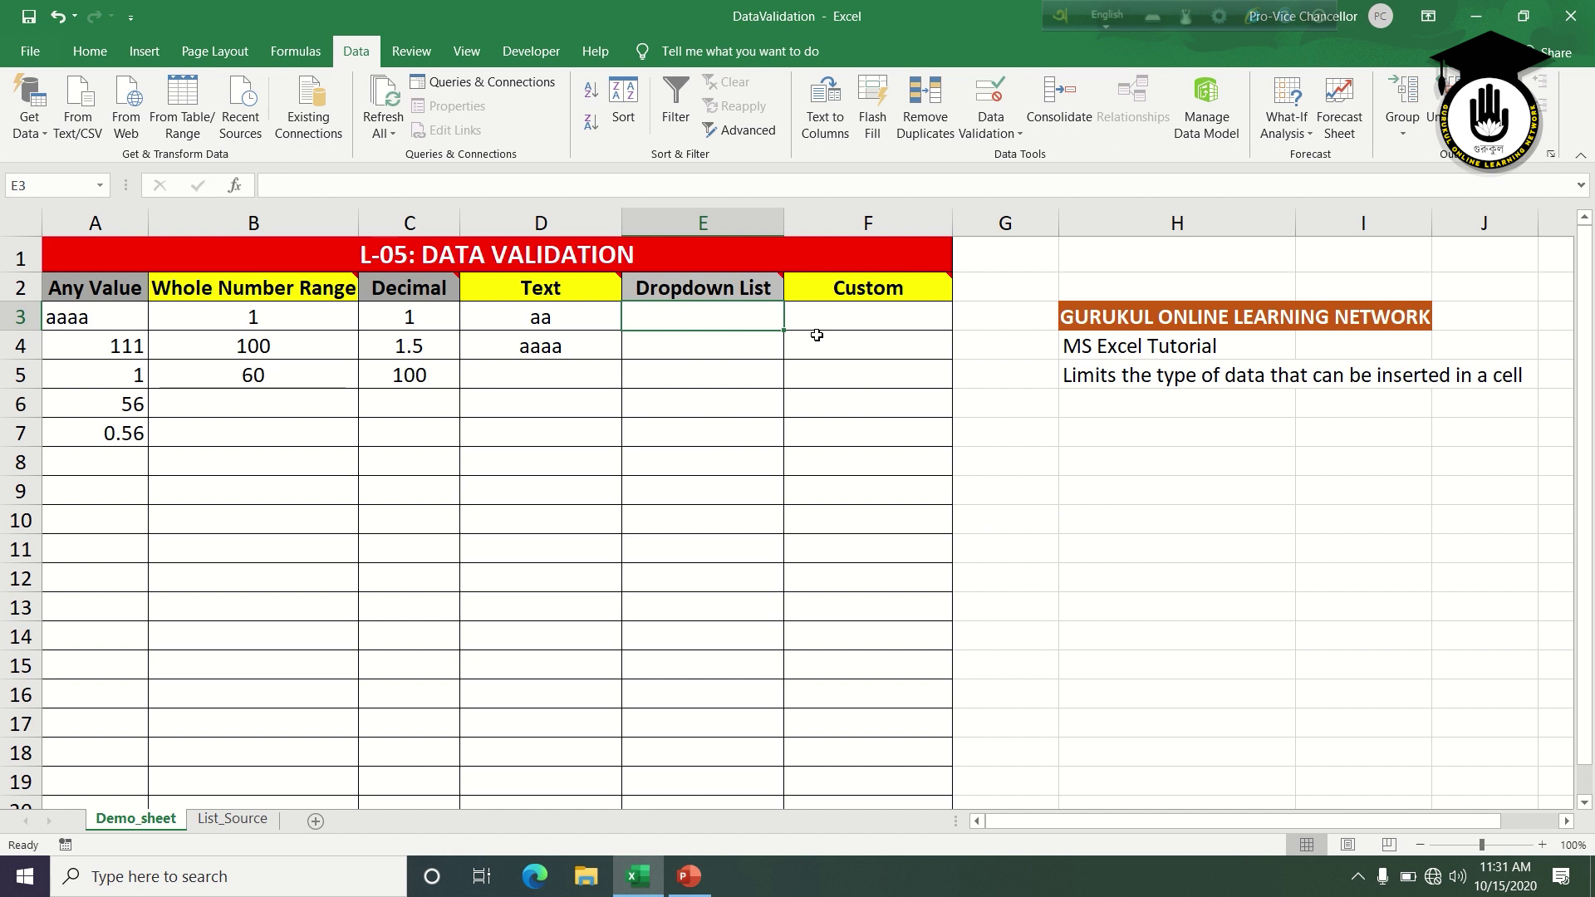
{"action": "key", "text": "ctrl+shift+Down"}
Choose List validation with source cells A2:A5 on the List_Source sheet
{"action": "left_click_drag", "start_coordinate": [1585, 785], "coordinate": [1584, 228]}
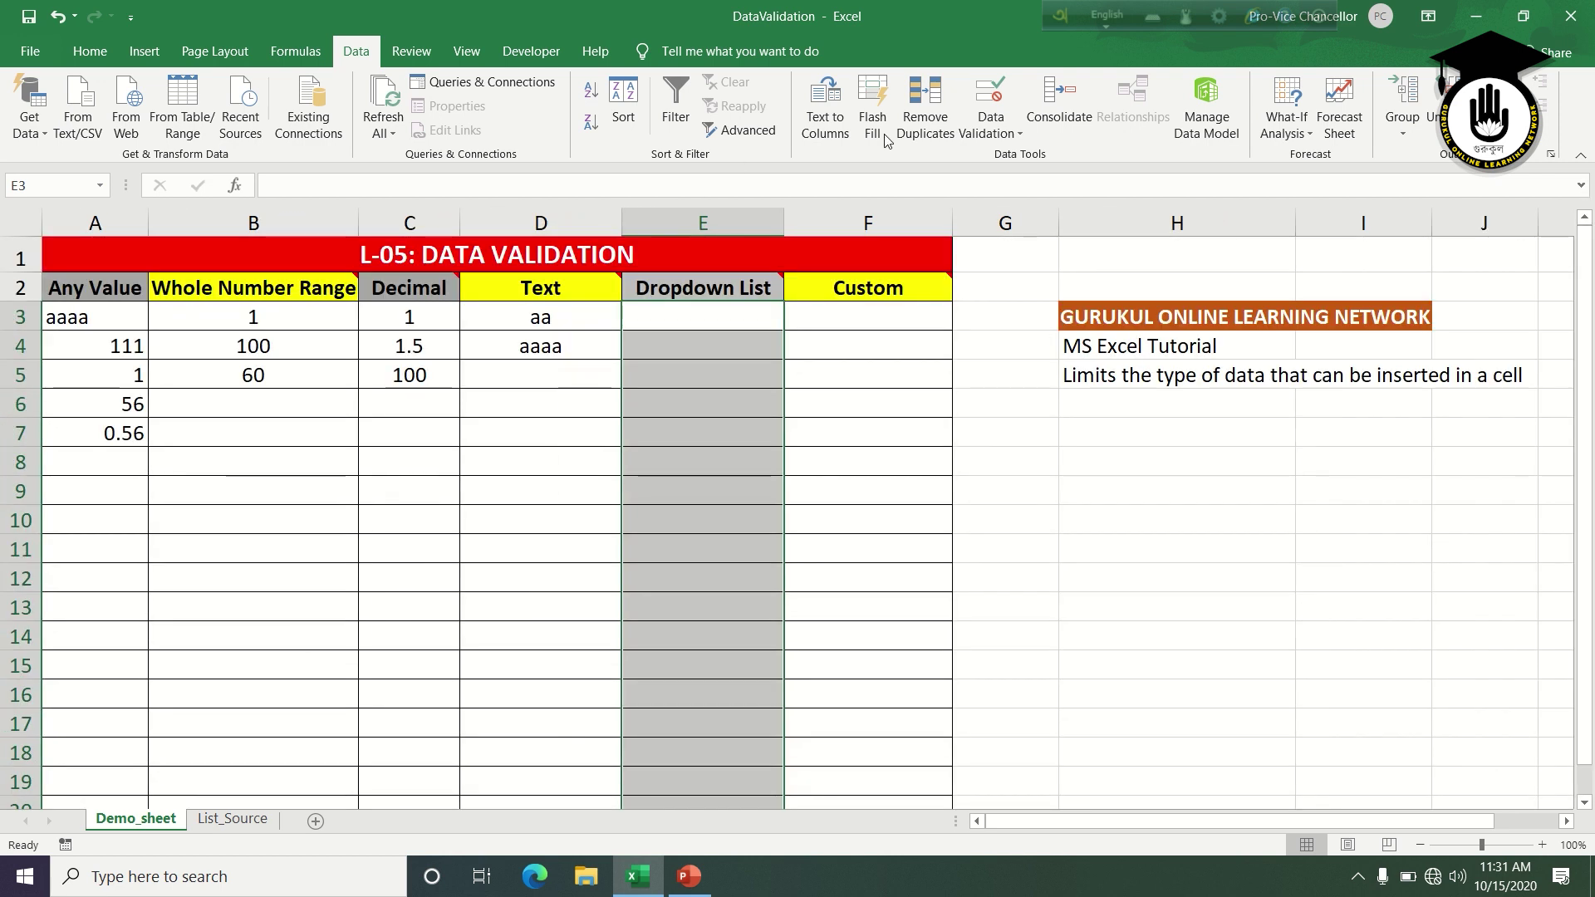
{"action": "left_click", "coordinate": [992, 133]}
{"action": "left_click", "coordinate": [1026, 154]}
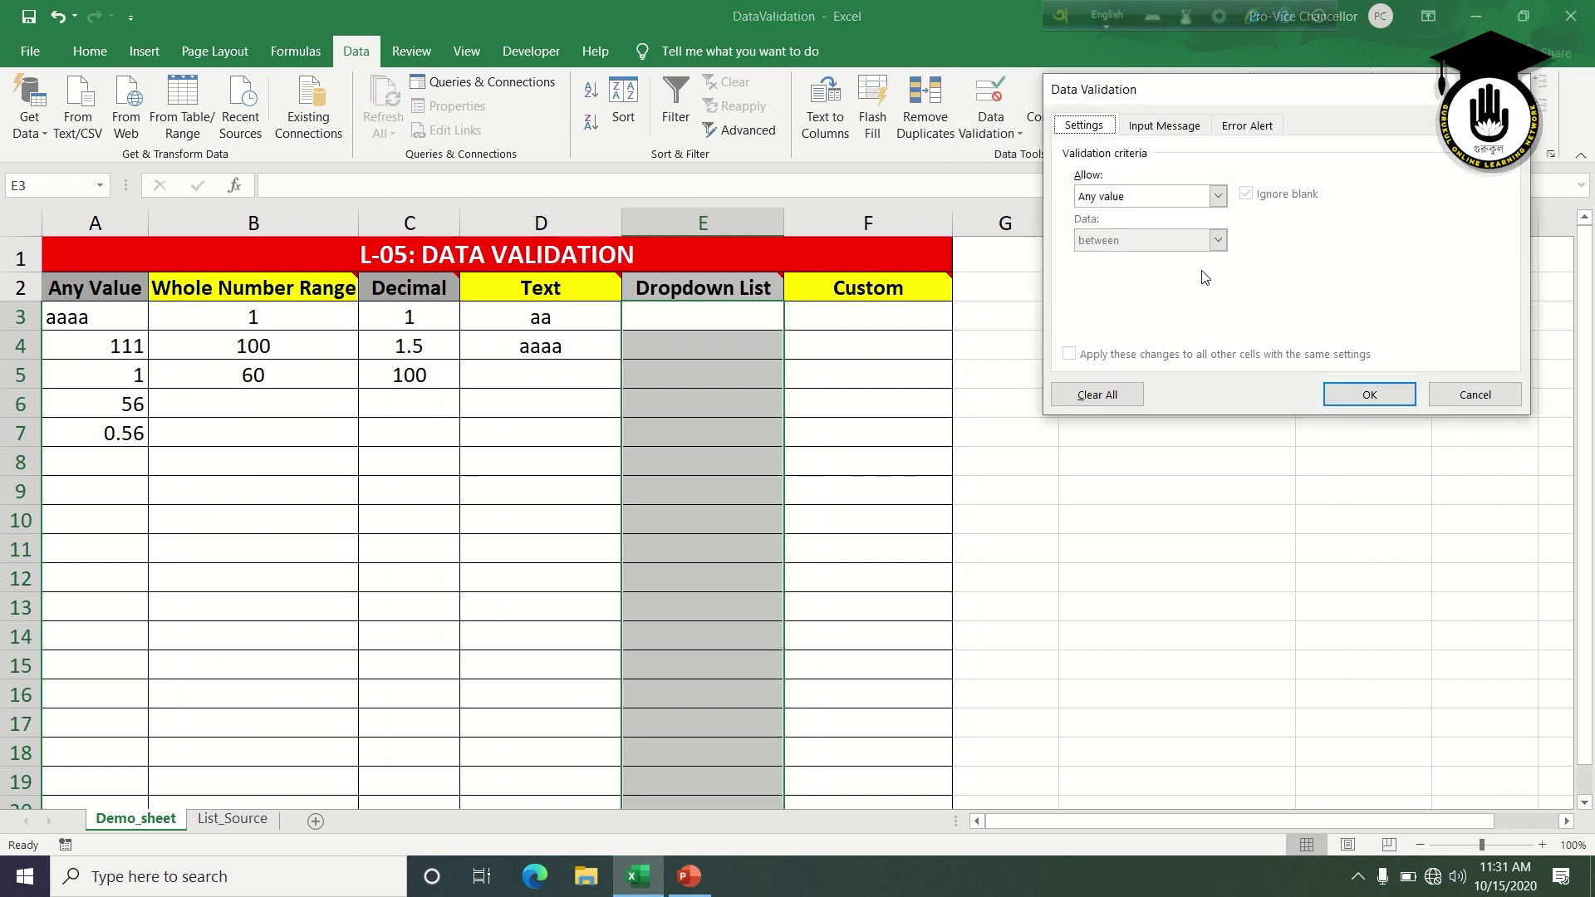
{"action": "left_click", "coordinate": [1217, 196]}
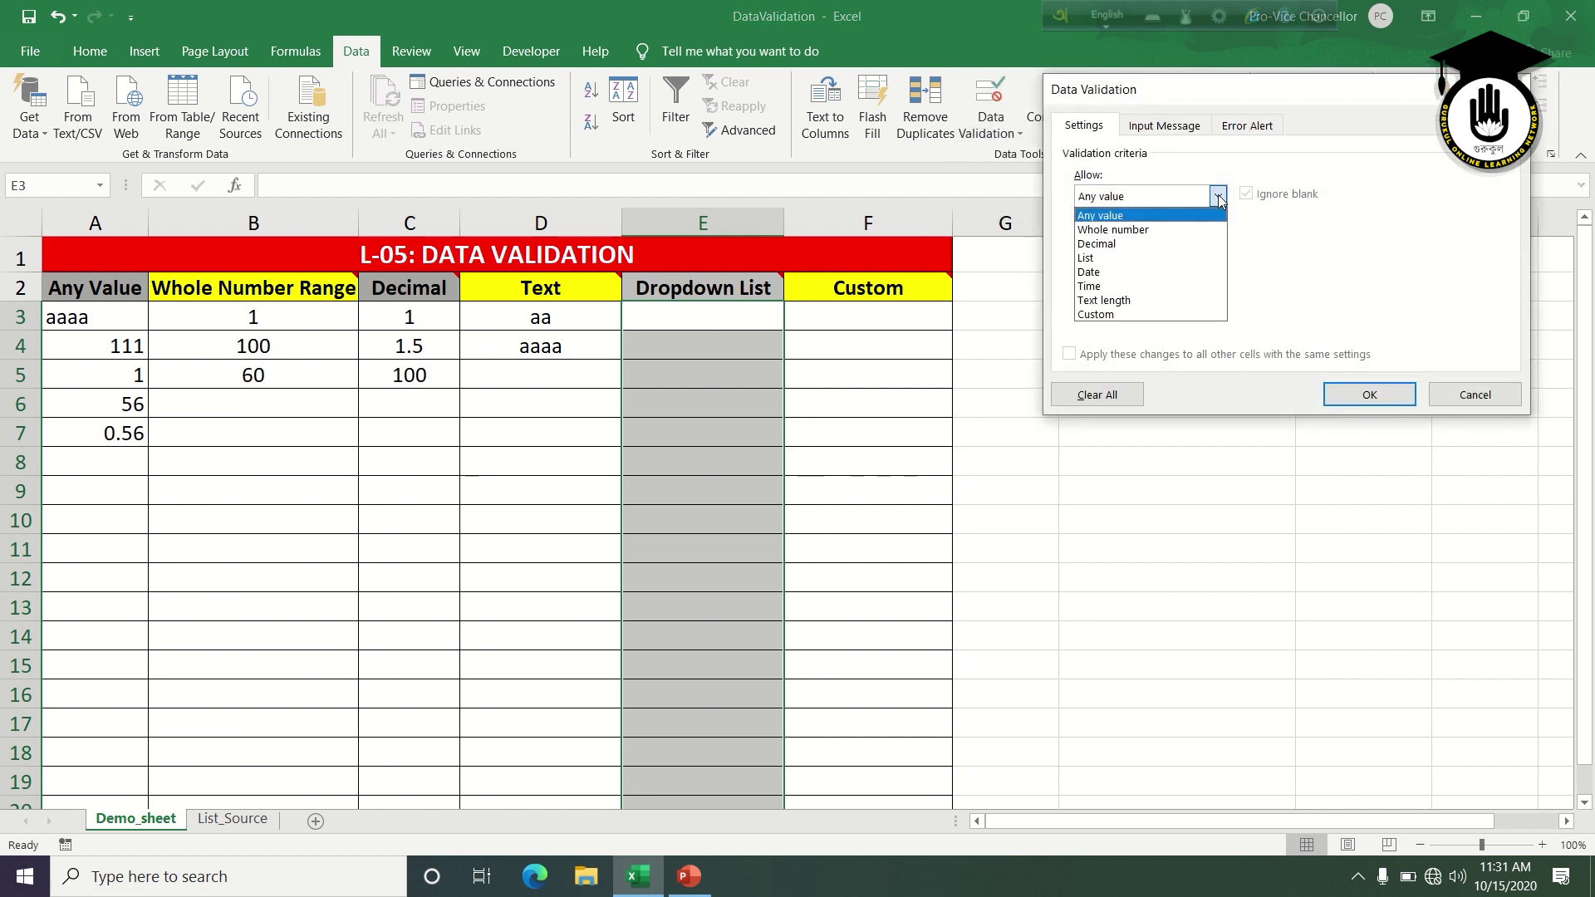
{"action": "left_click", "coordinate": [1172, 261]}
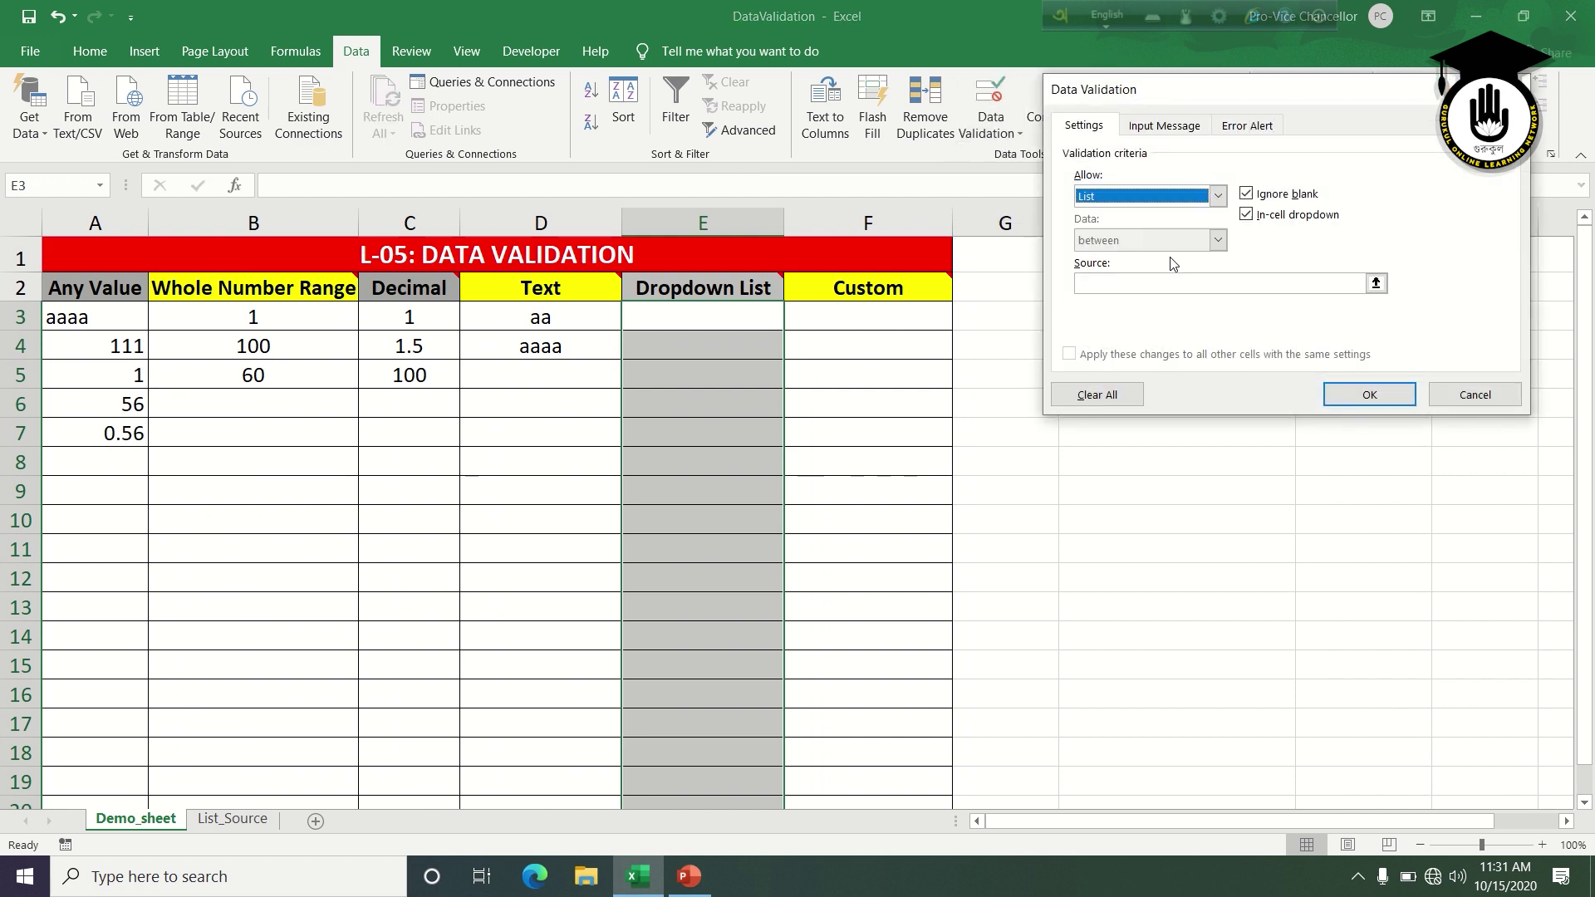
{"action": "left_click", "coordinate": [1107, 283]}
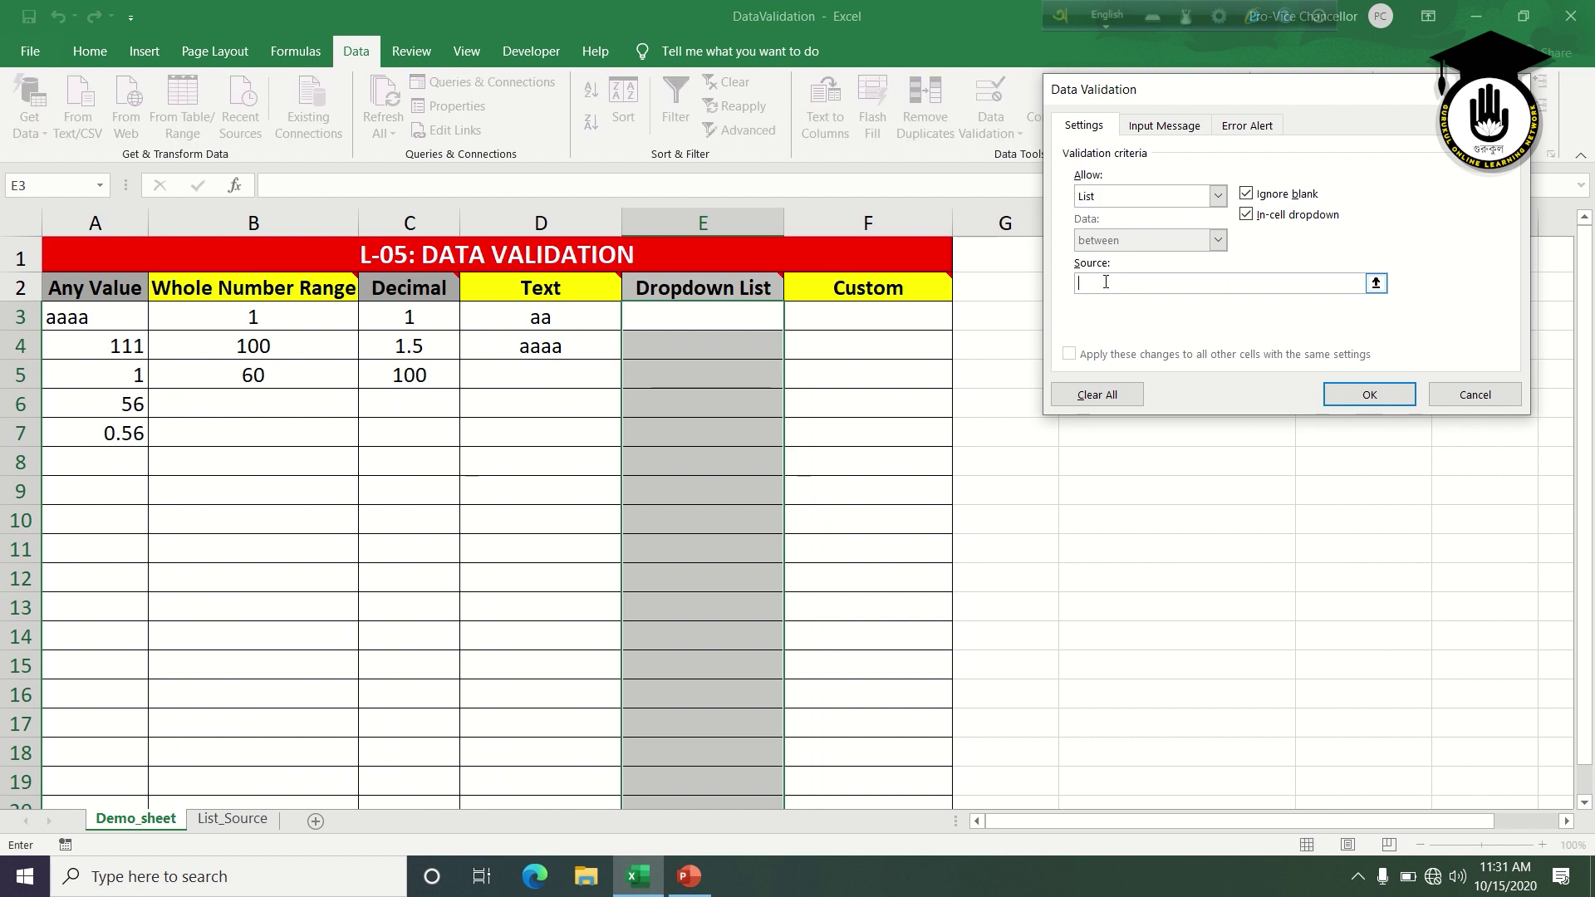
{"action": "left_click", "coordinate": [240, 824]}
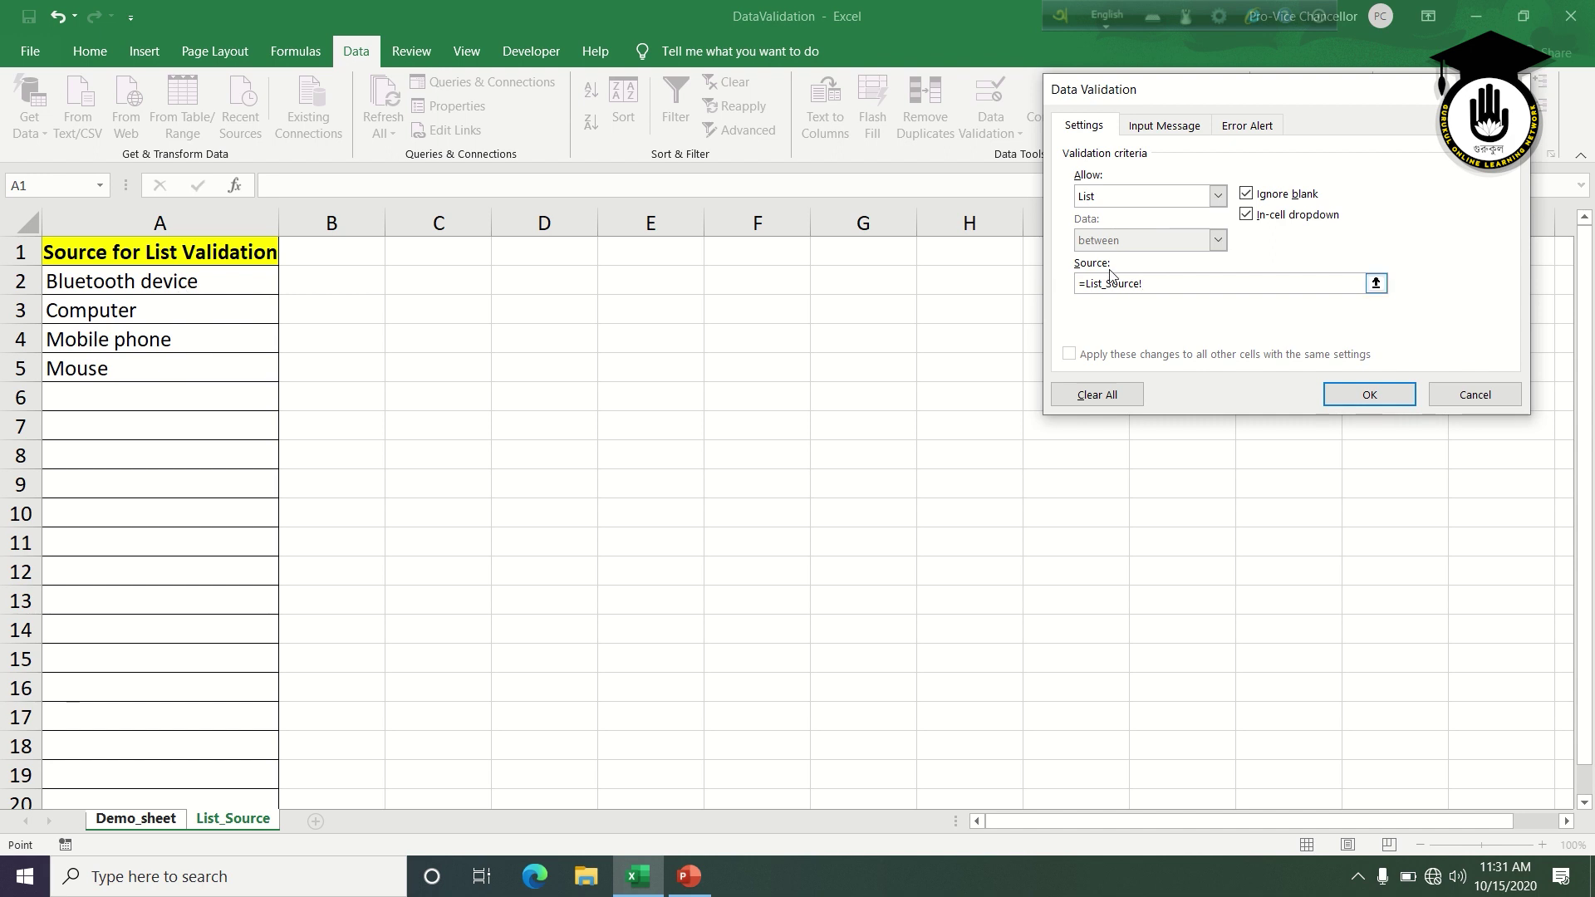
{"action": "left_click", "coordinate": [170, 287]}
{"action": "left_click_drag", "start_coordinate": [171, 297], "coordinate": [175, 359]}
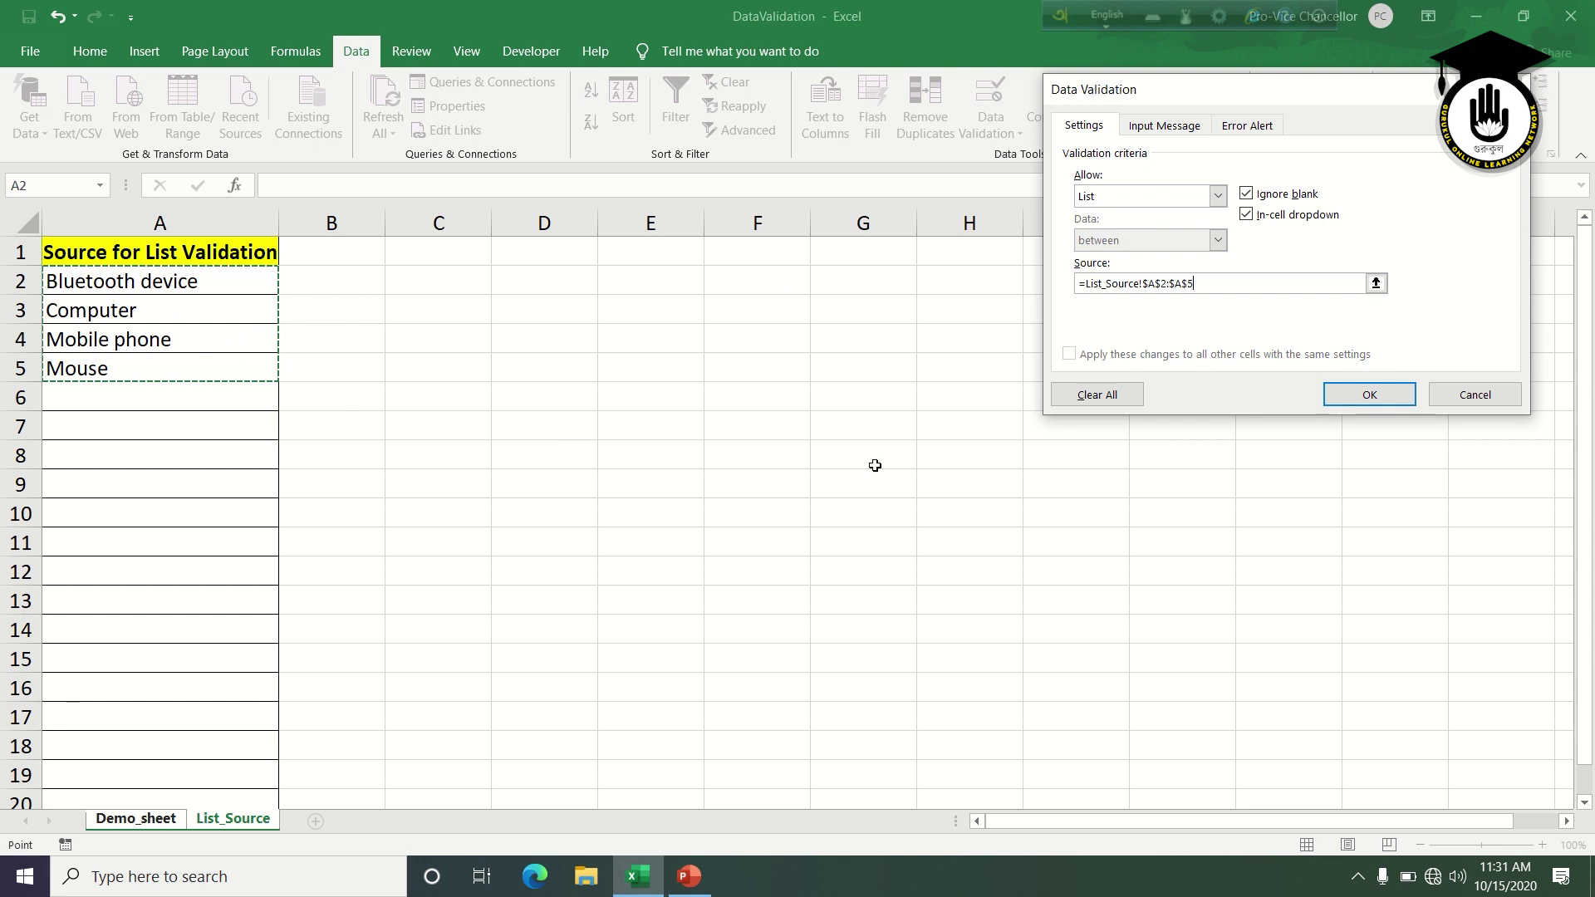
{"action": "type", "text": ")"}
Fix the source formula error and apply the list rule to the Dropdown List cells
{"action": "left_click", "coordinate": [1371, 397]}
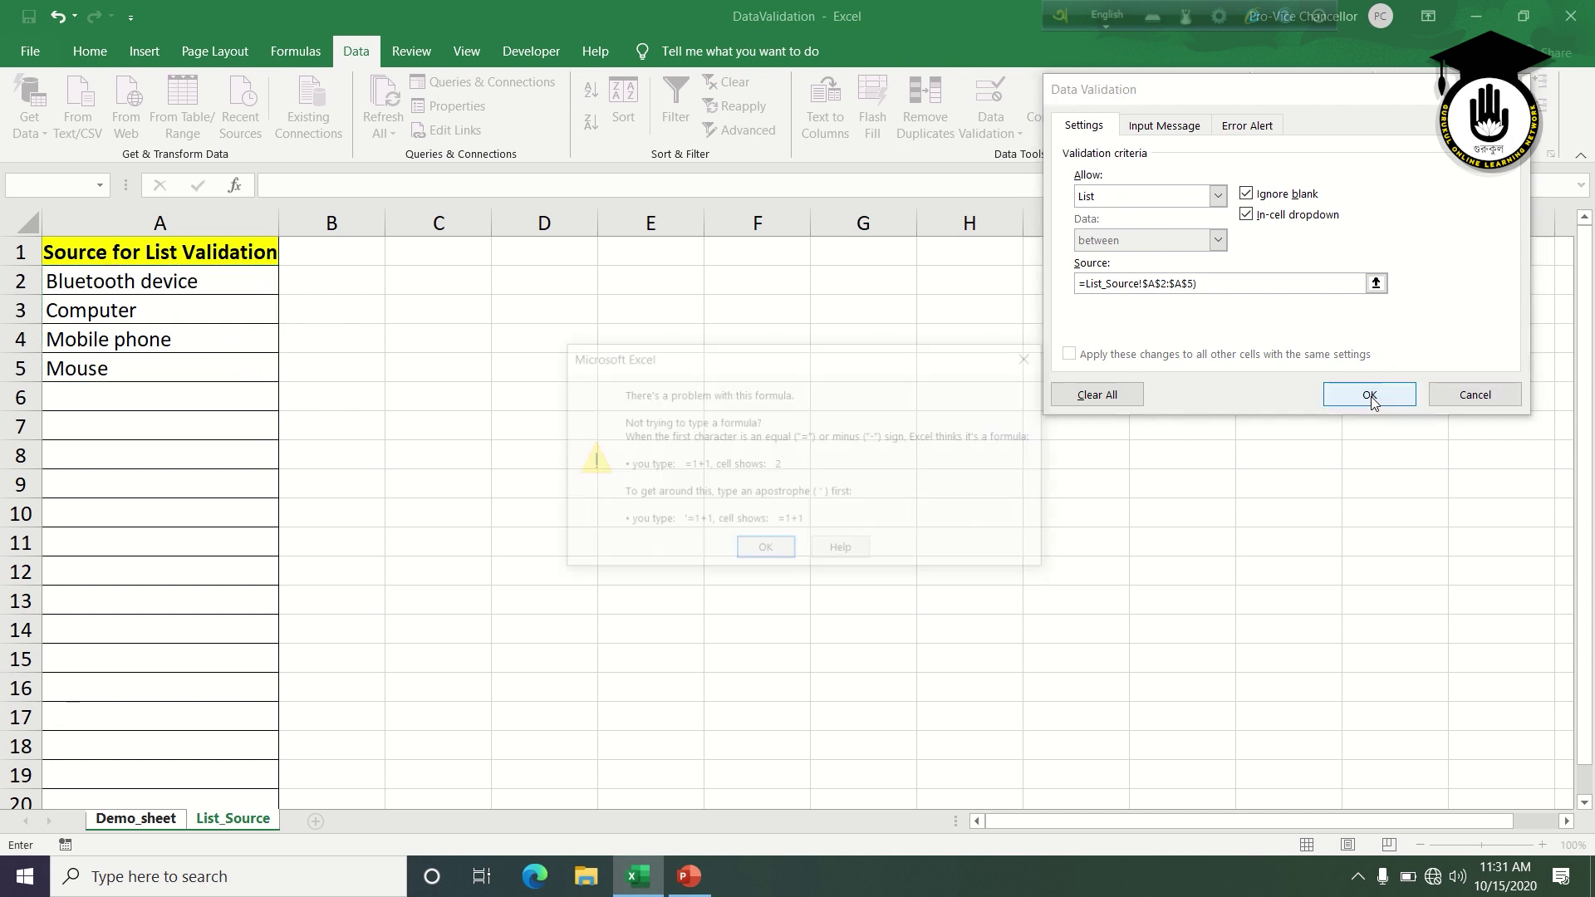
{"action": "left_click", "coordinate": [762, 551]}
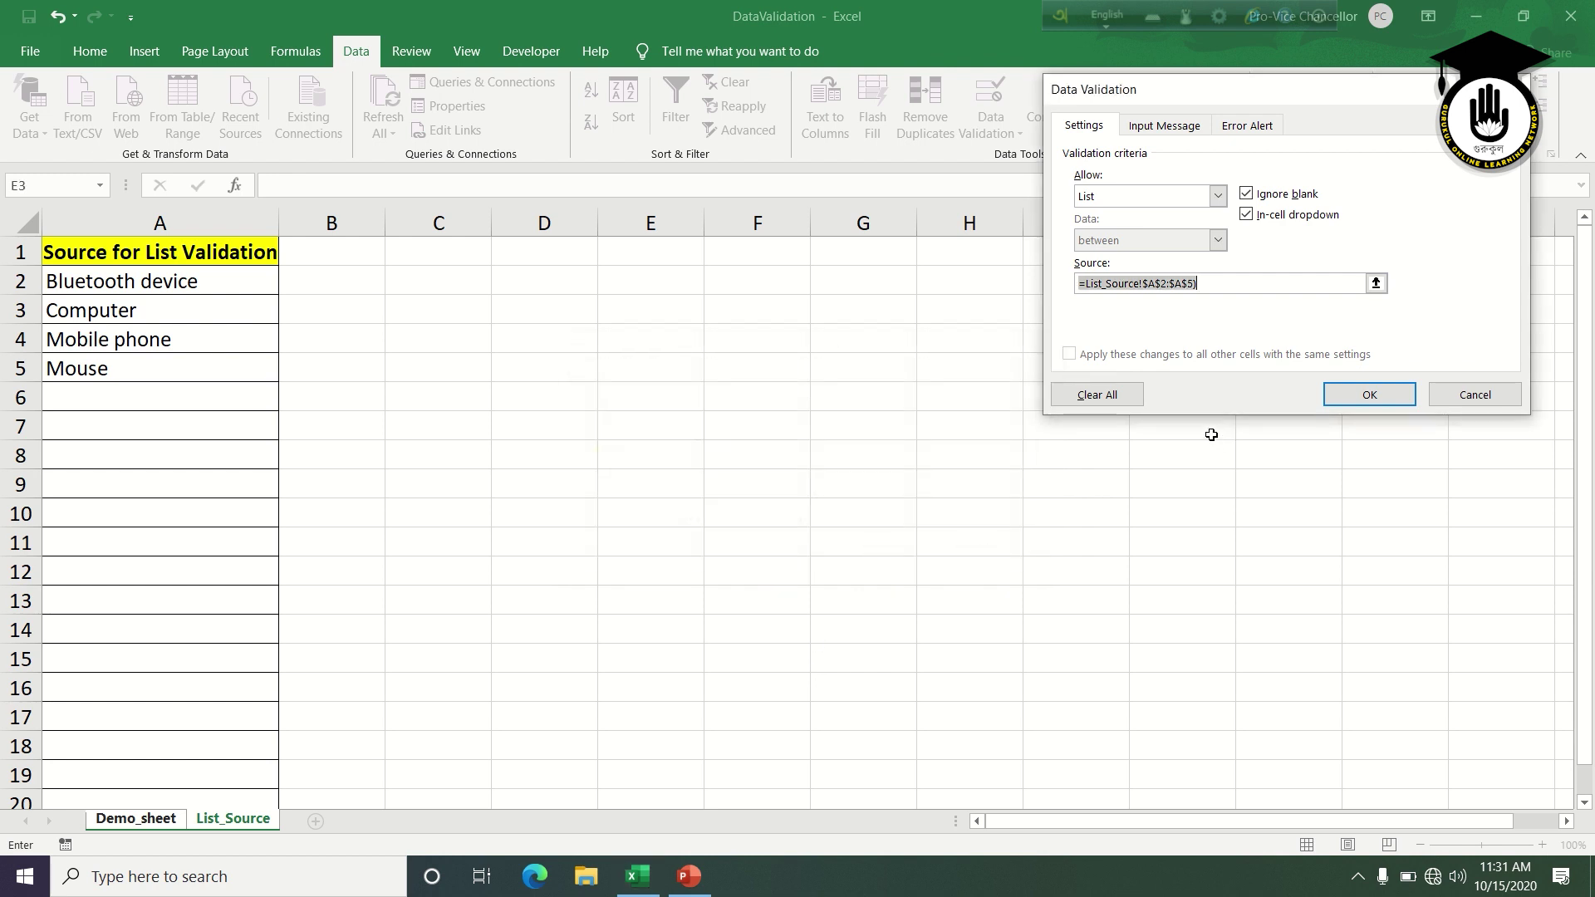
{"action": "left_click", "coordinate": [1234, 280]}
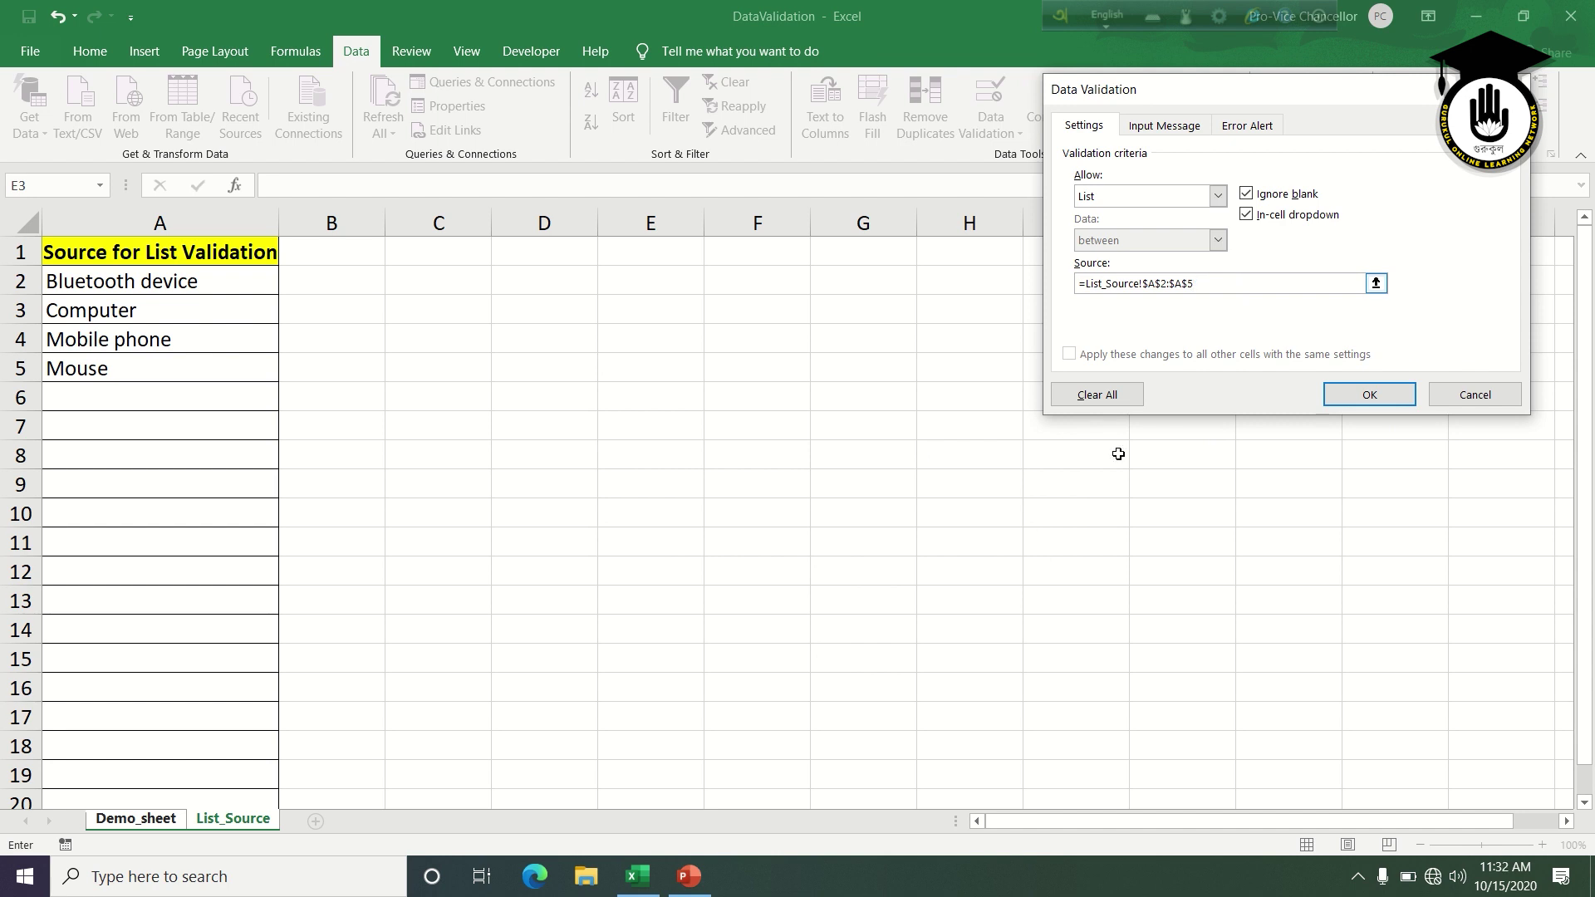
{"action": "left_click", "coordinate": [1369, 394]}
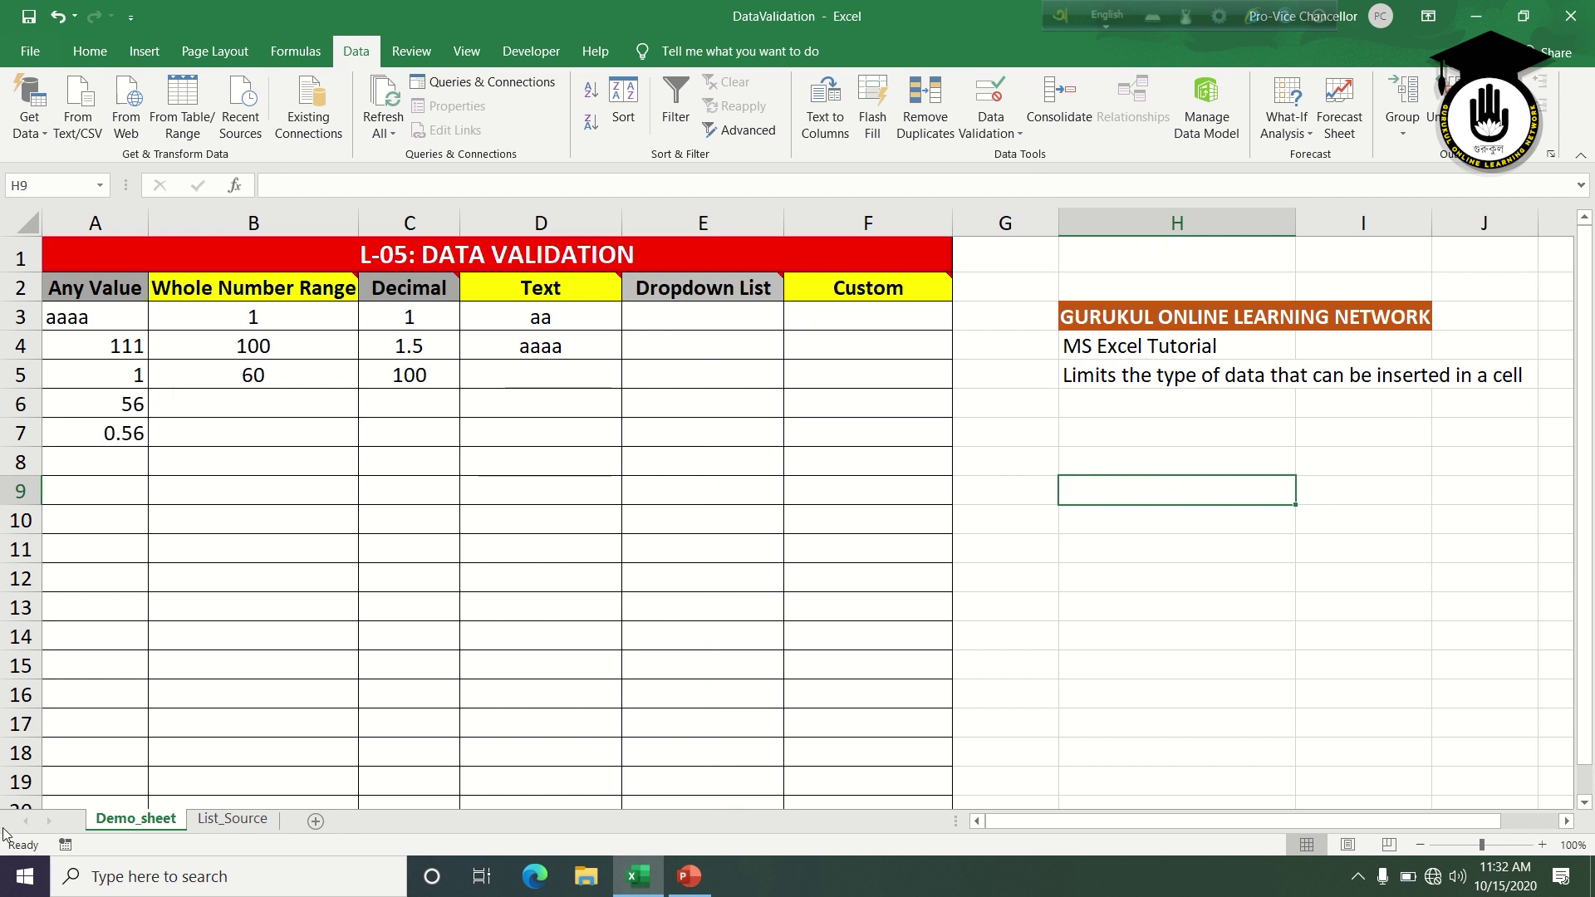
Pick Computer in E3 and Bluetooth device in E4 from the dropdown list
{"action": "left_click", "coordinate": [215, 822]}
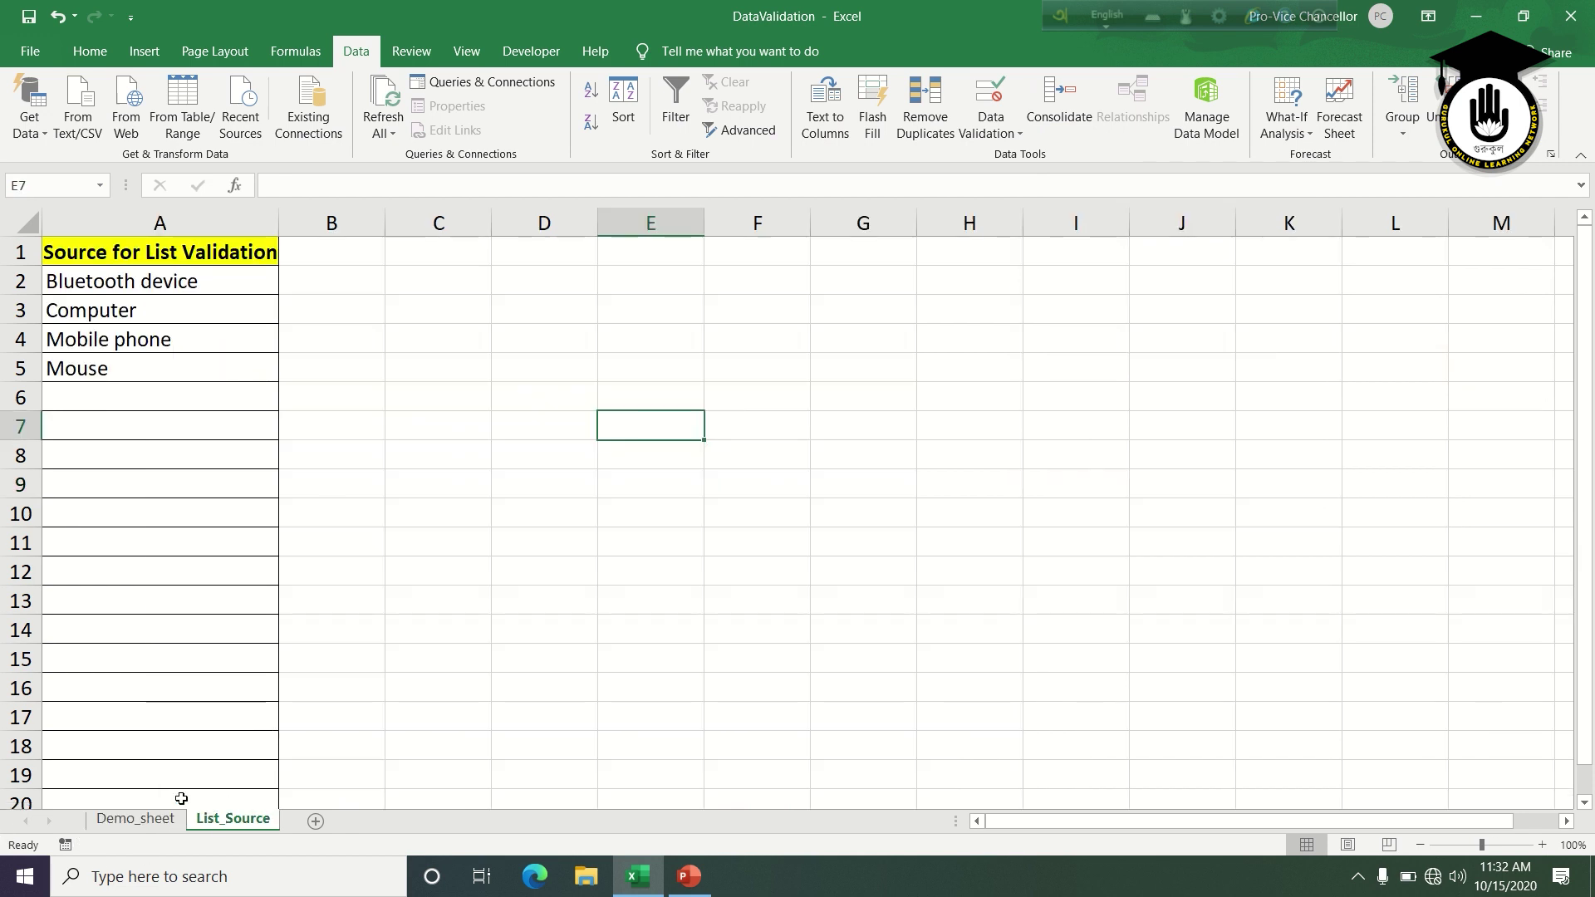
{"action": "left_click", "coordinate": [137, 818]}
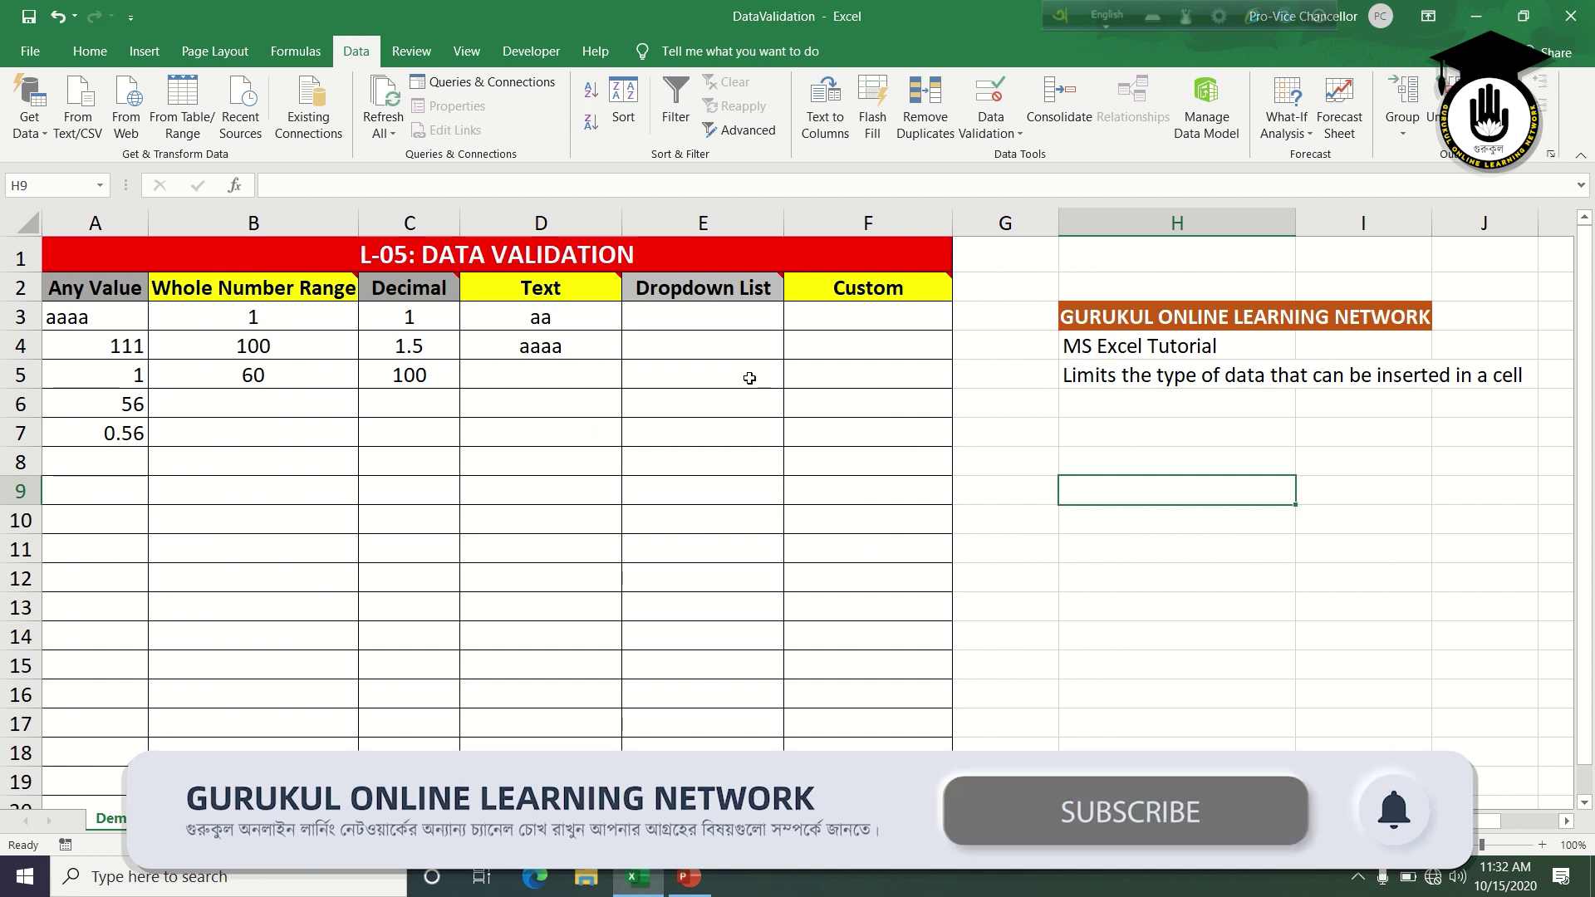
{"action": "left_click", "coordinate": [732, 315]}
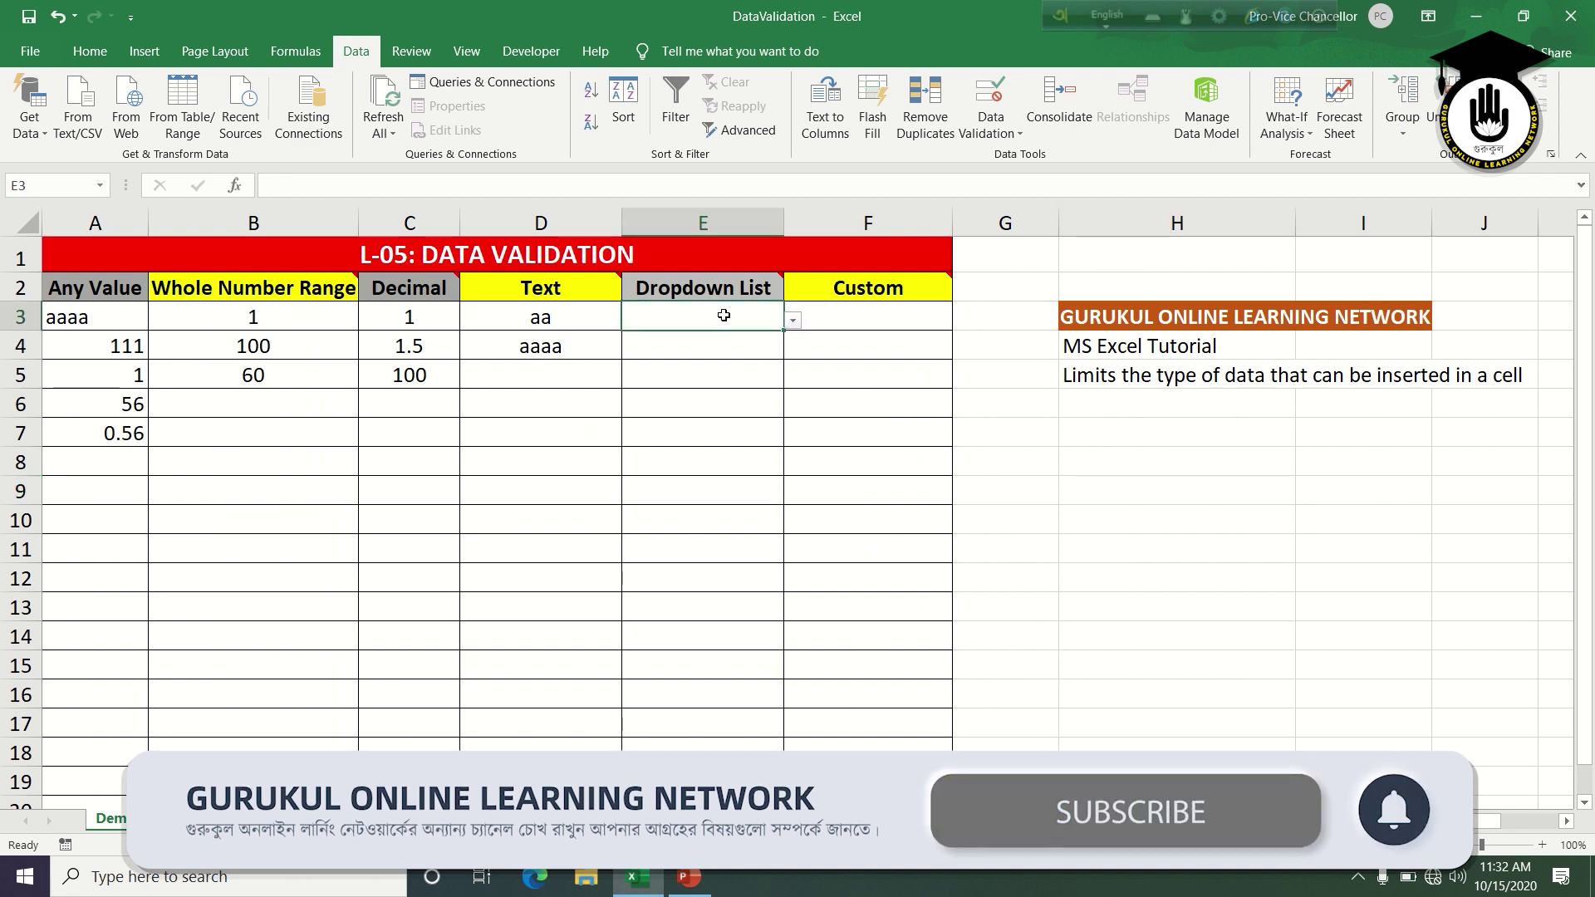
{"action": "left_click", "coordinate": [794, 323]}
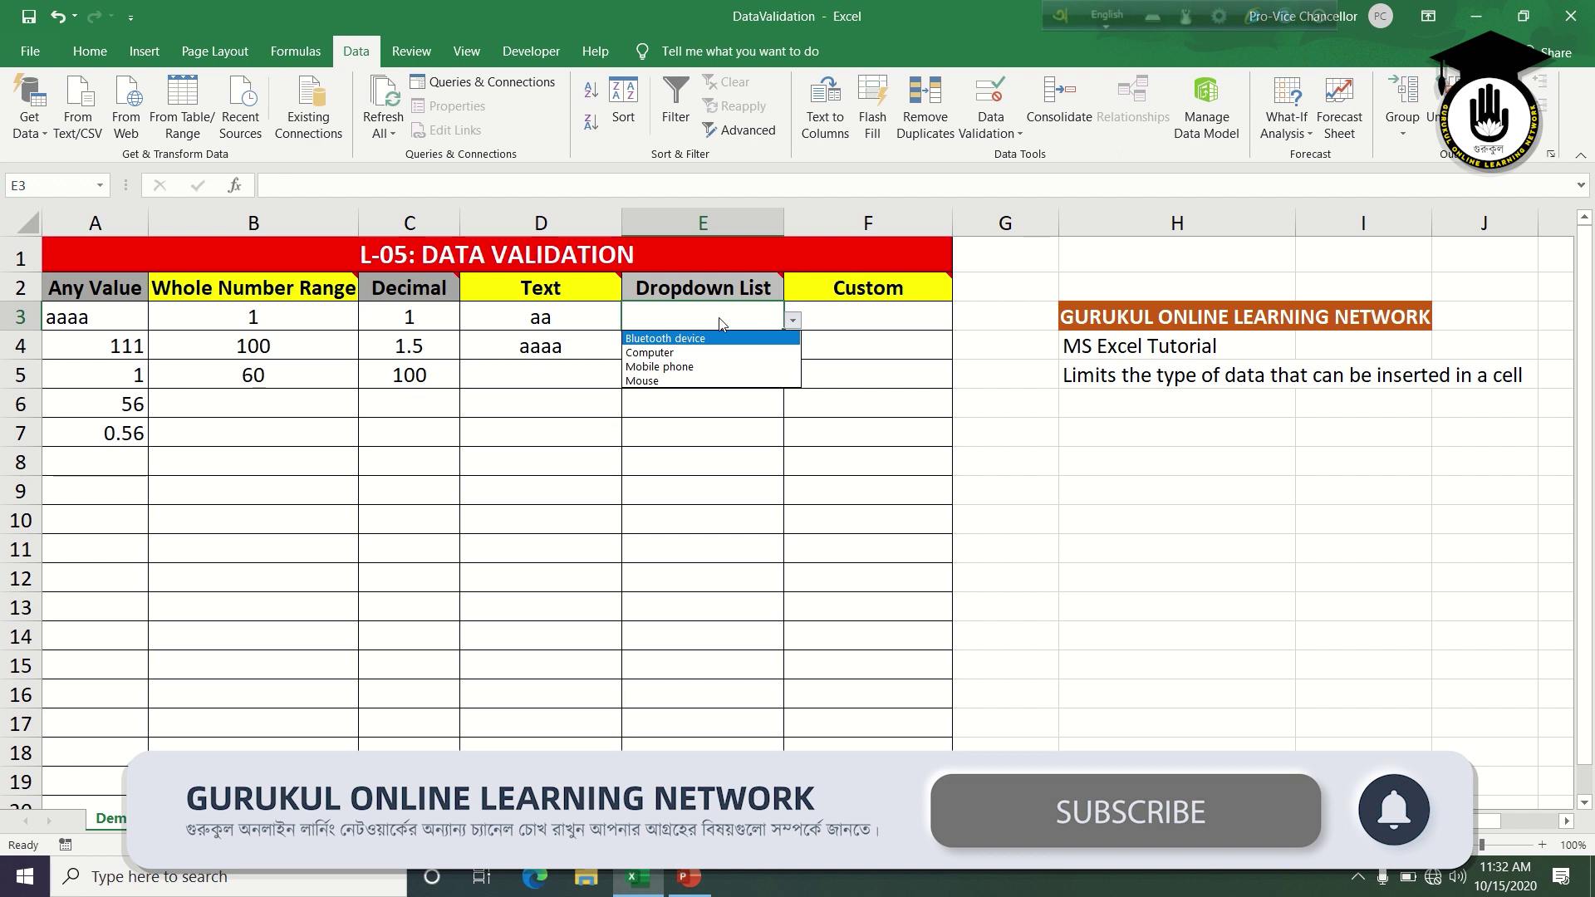
{"action": "left_click", "coordinate": [705, 353]}
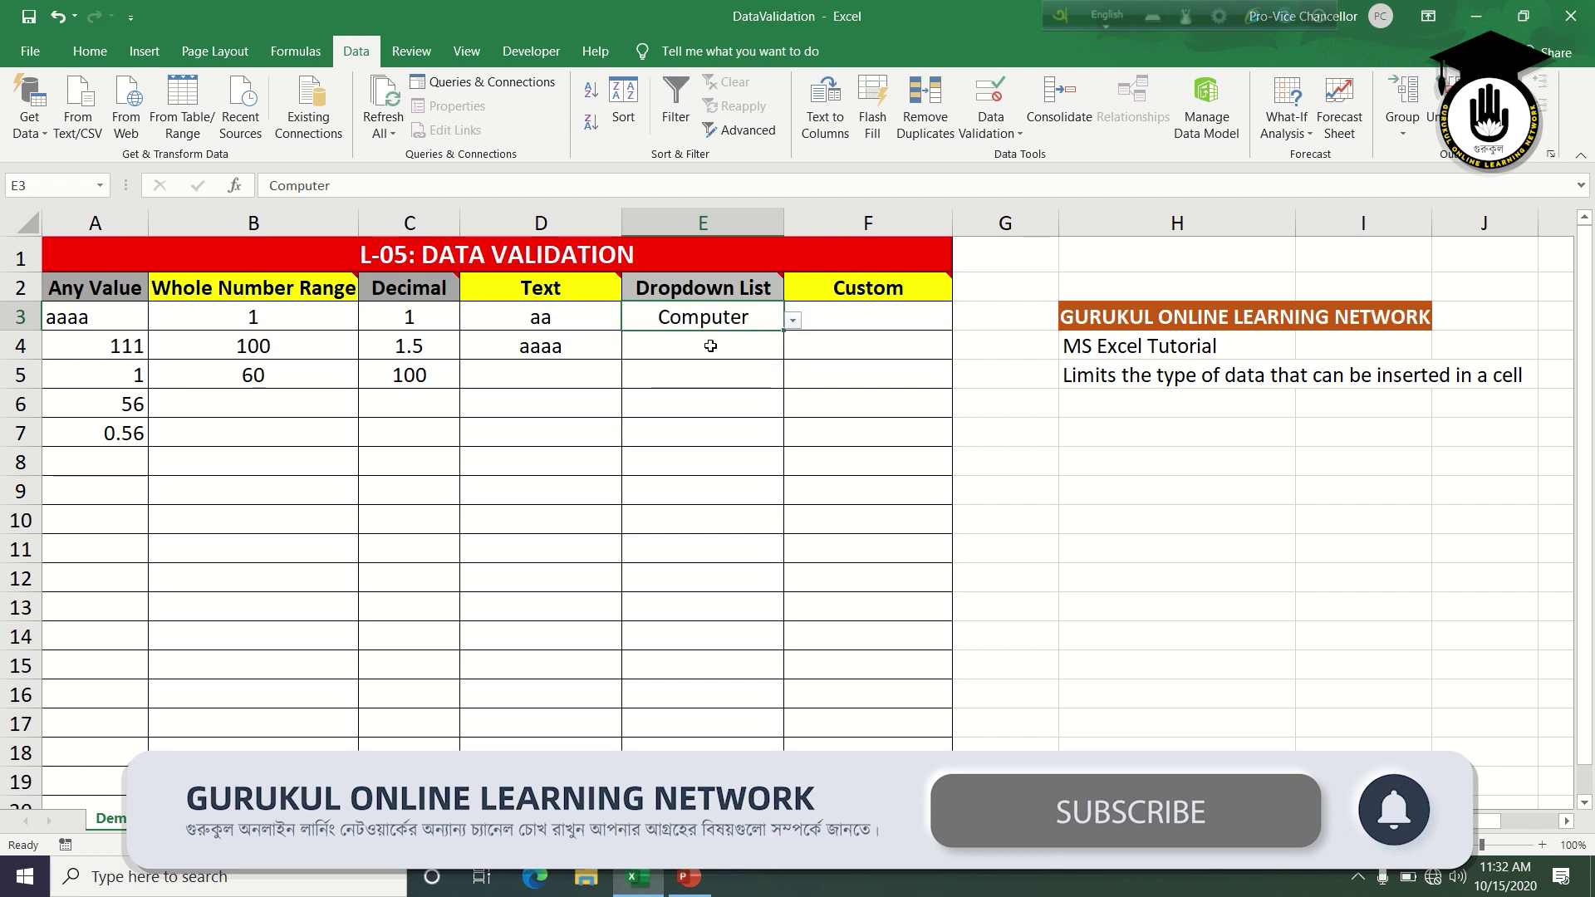
{"action": "left_click", "coordinate": [718, 342]}
{"action": "left_click", "coordinate": [792, 349]}
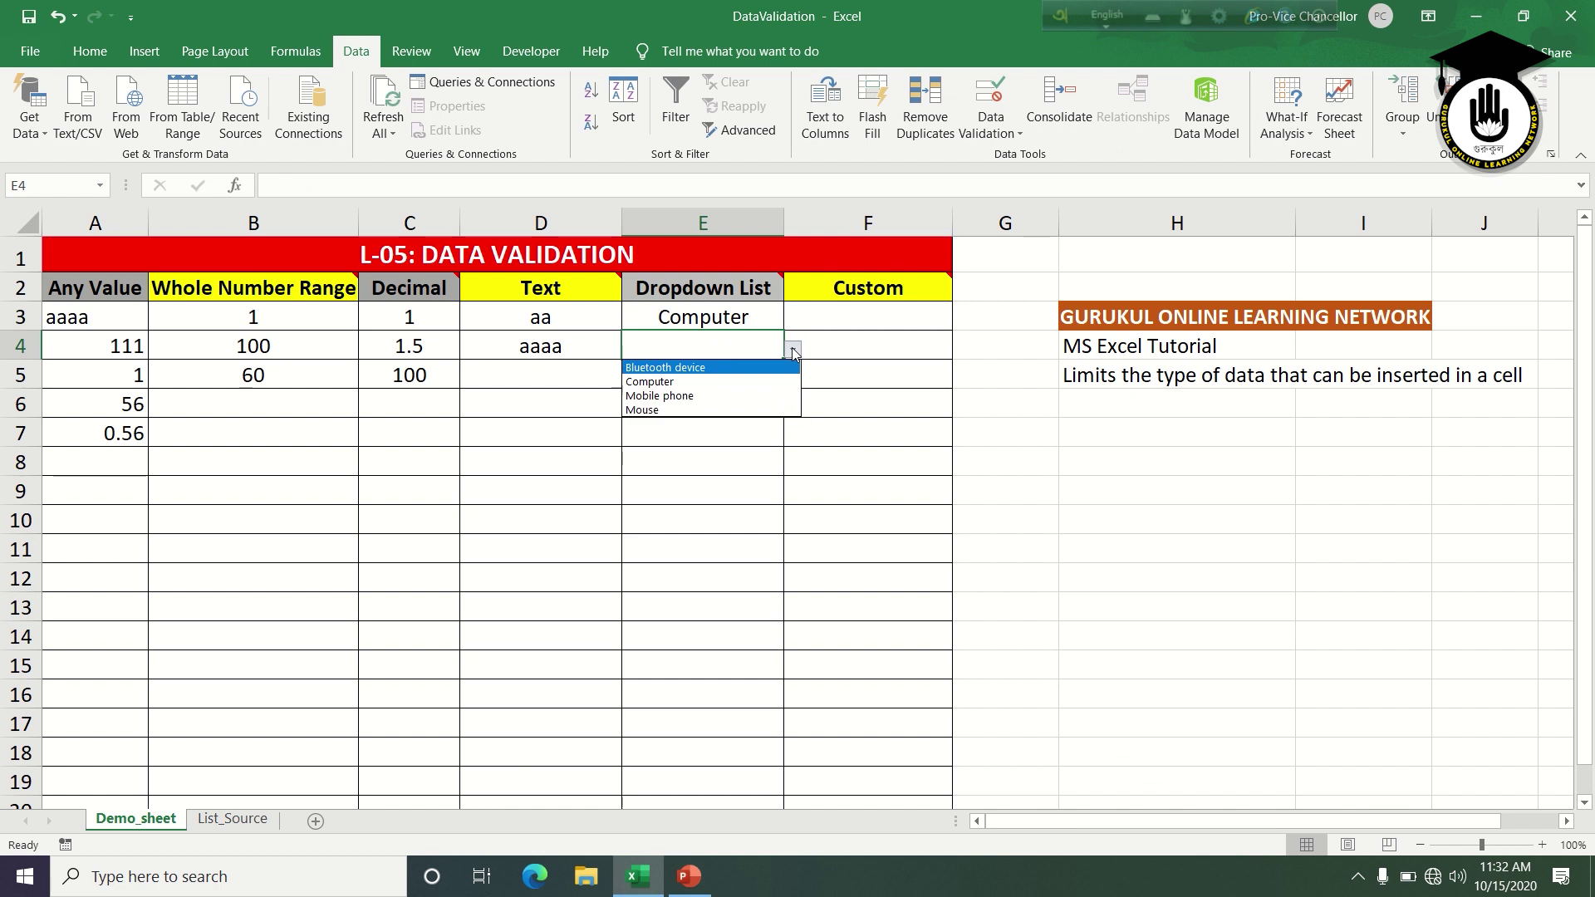
{"action": "left_click", "coordinate": [752, 367]}
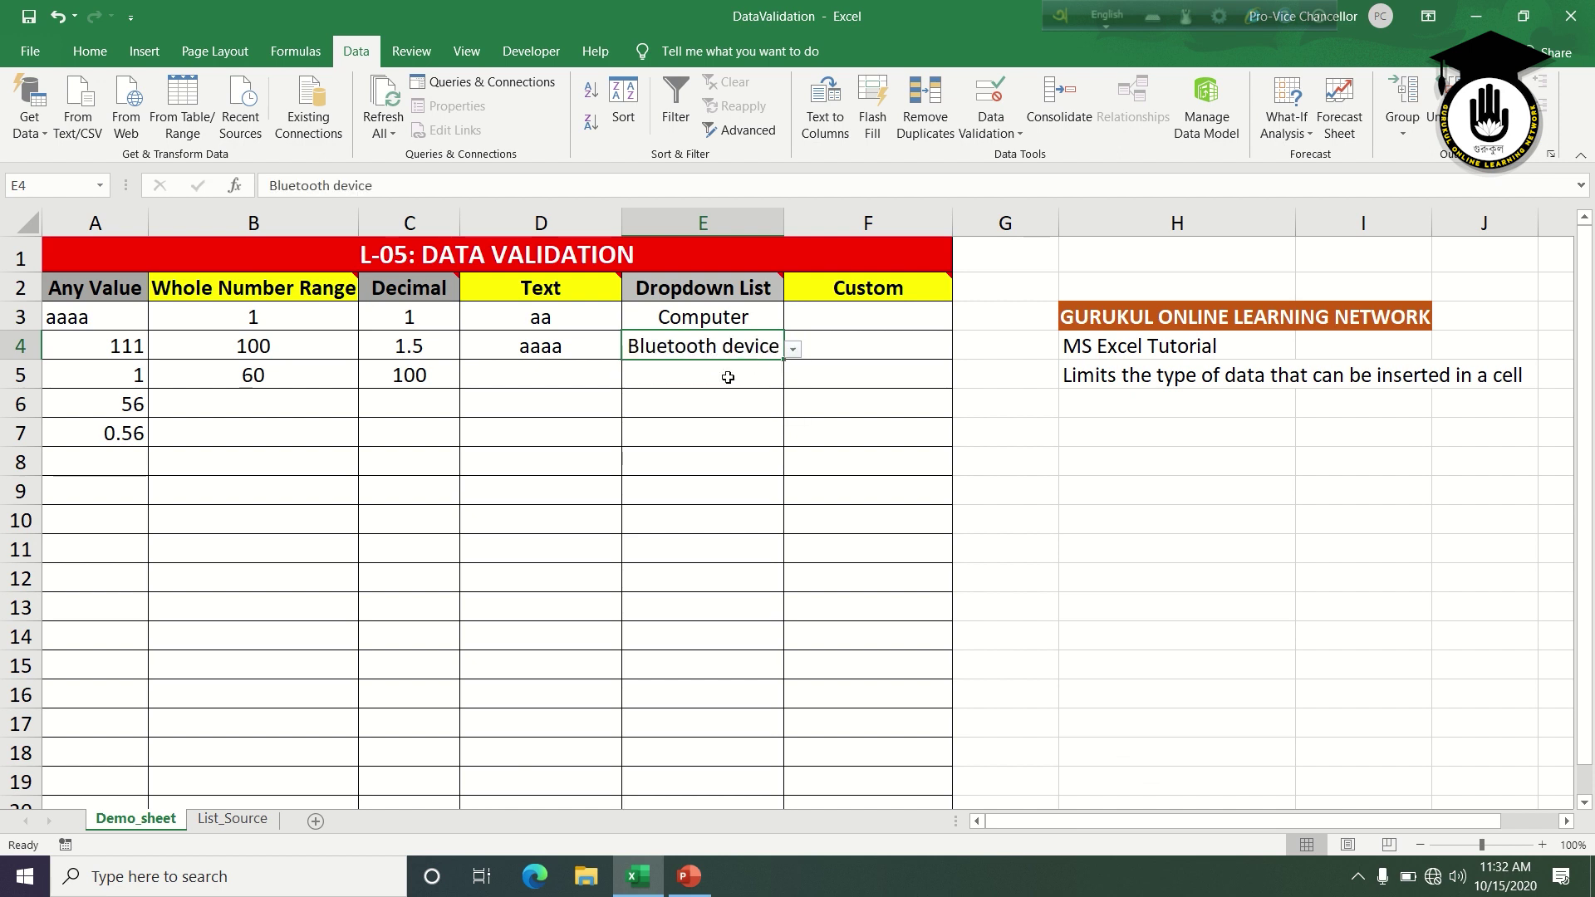
Pick Mobile phone in E5 and Mouse in E6 from the dropdown list
{"action": "left_click", "coordinate": [728, 378]}
{"action": "left_click", "coordinate": [793, 382]}
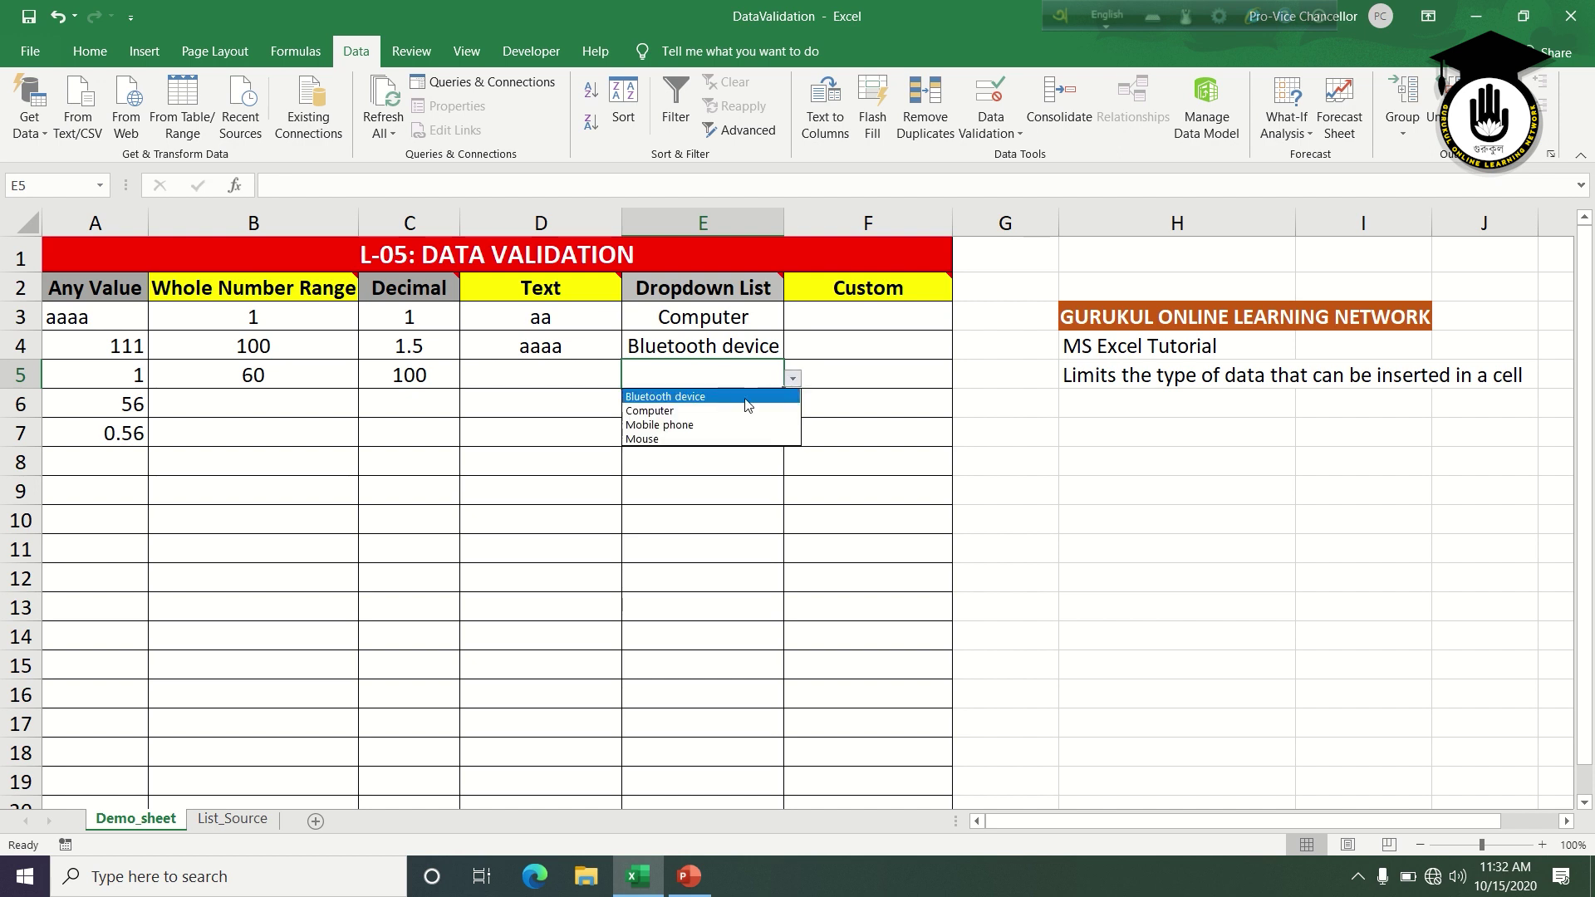
{"action": "left_click", "coordinate": [737, 428]}
{"action": "left_click", "coordinate": [730, 405]}
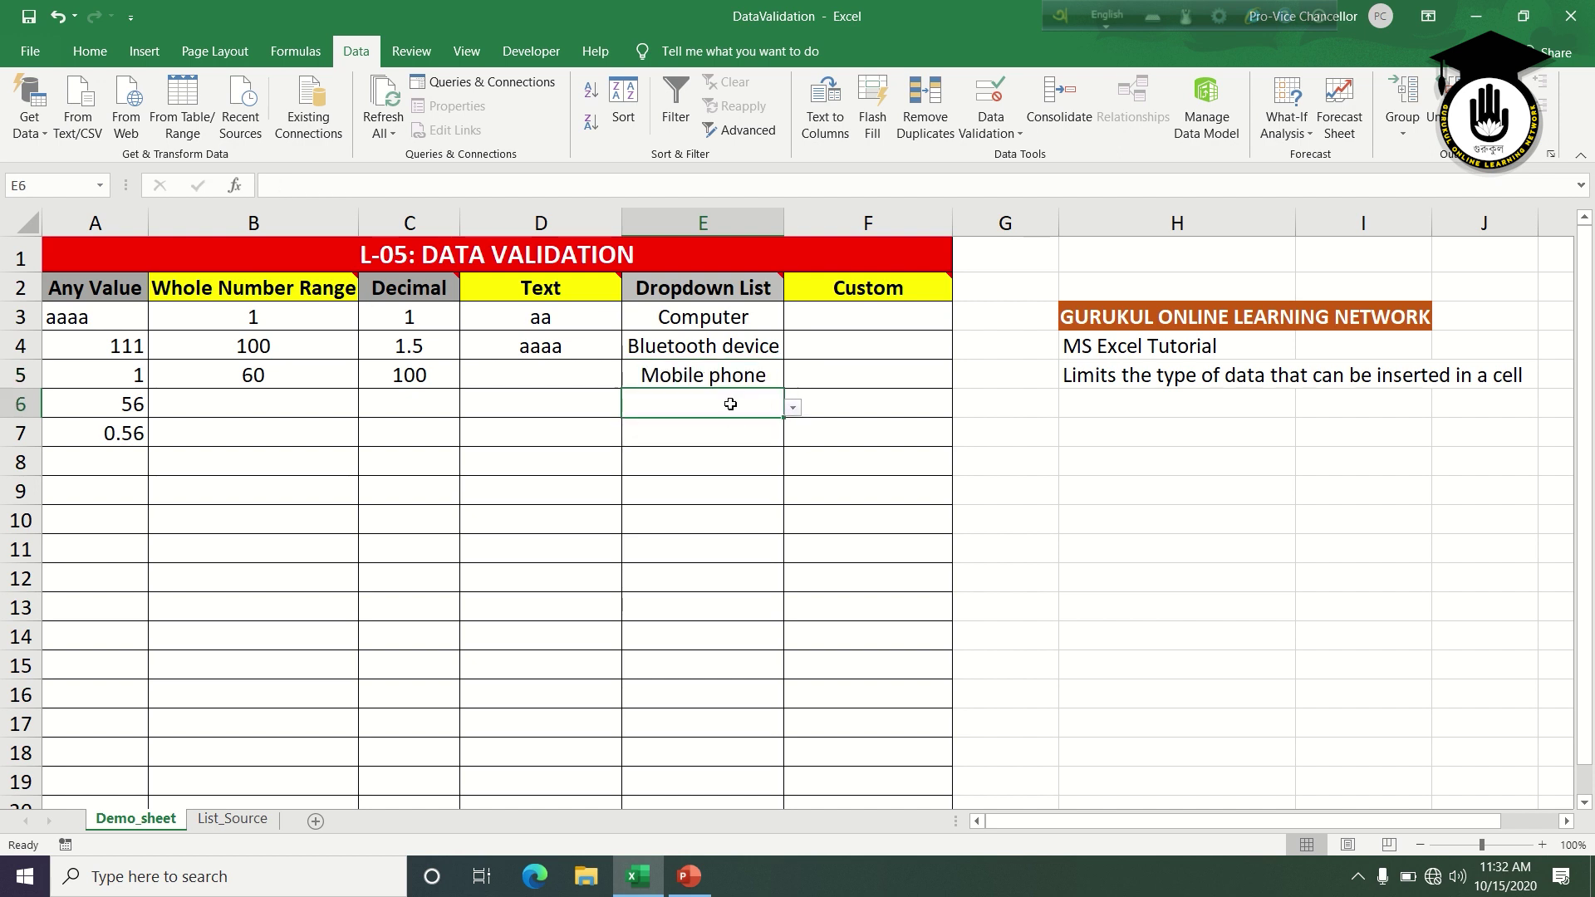
{"action": "left_click", "coordinate": [801, 404]}
{"action": "left_click", "coordinate": [739, 404]}
{"action": "left_click", "coordinate": [795, 408]}
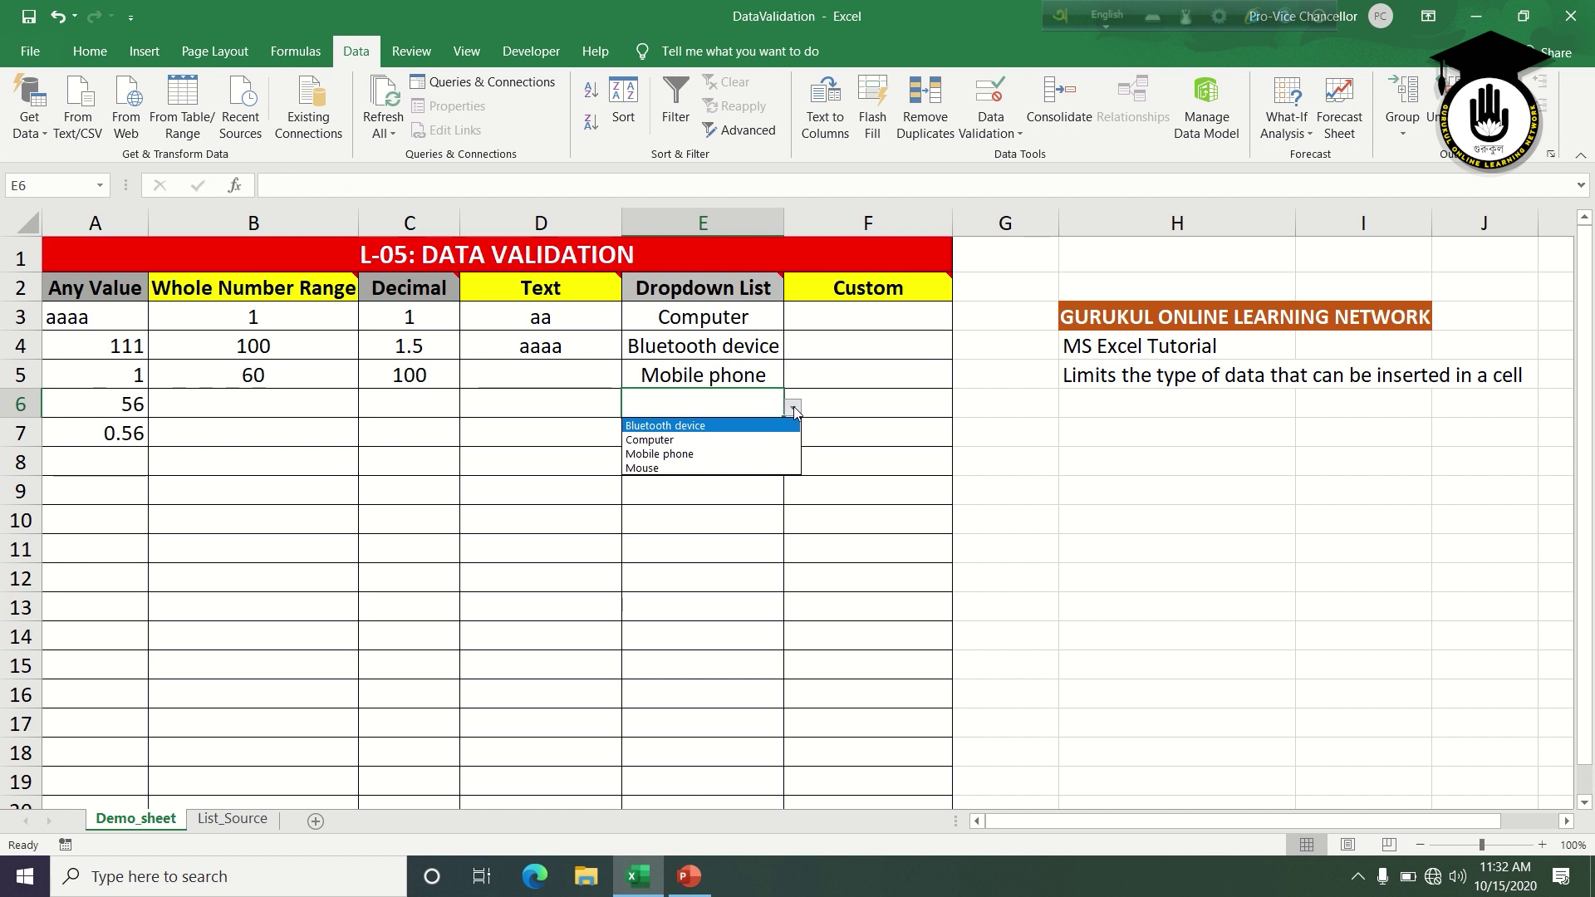
{"action": "left_click", "coordinate": [743, 465]}
{"action": "left_click", "coordinate": [743, 465]}
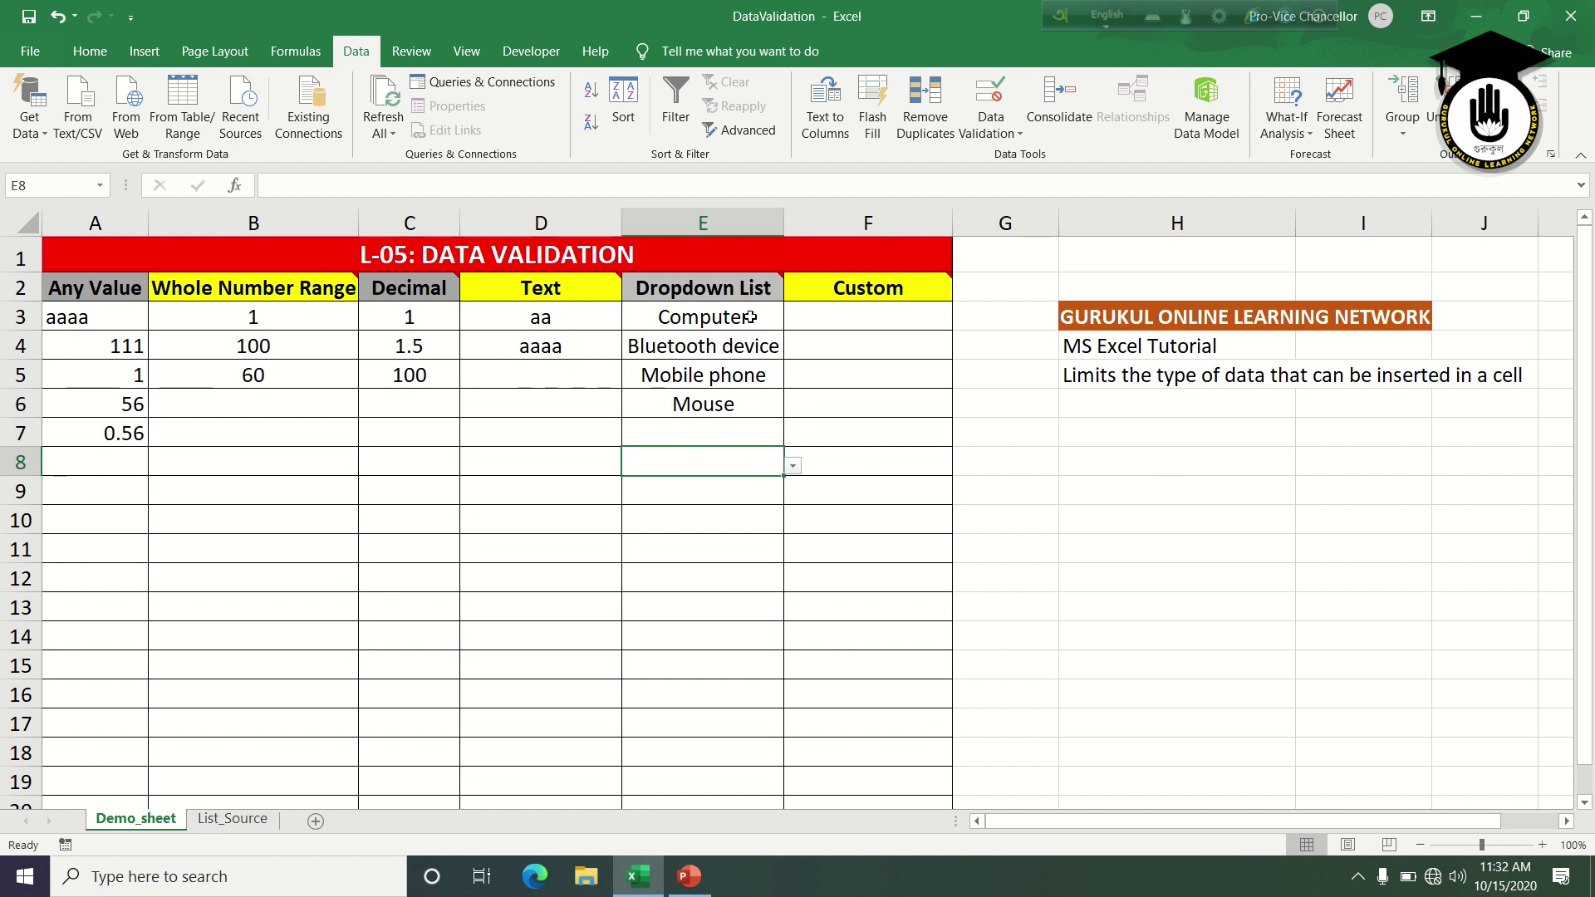
On List_Source, insert a row above Computer and enter Note pad in A3
{"action": "left_click", "coordinate": [233, 819]}
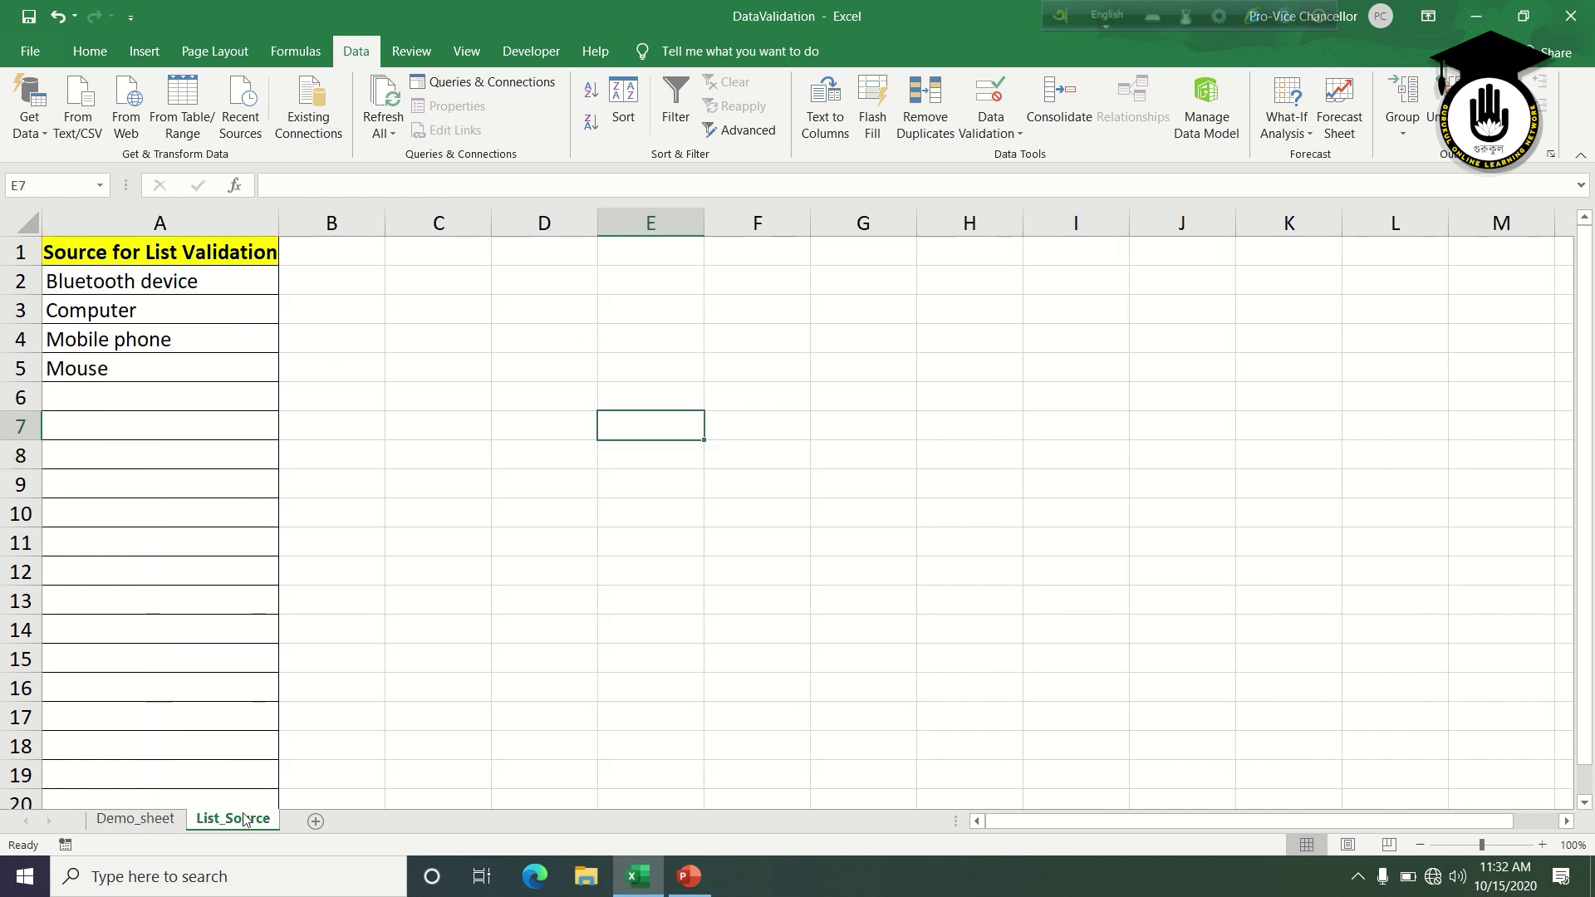
{"action": "left_click", "coordinate": [133, 819]}
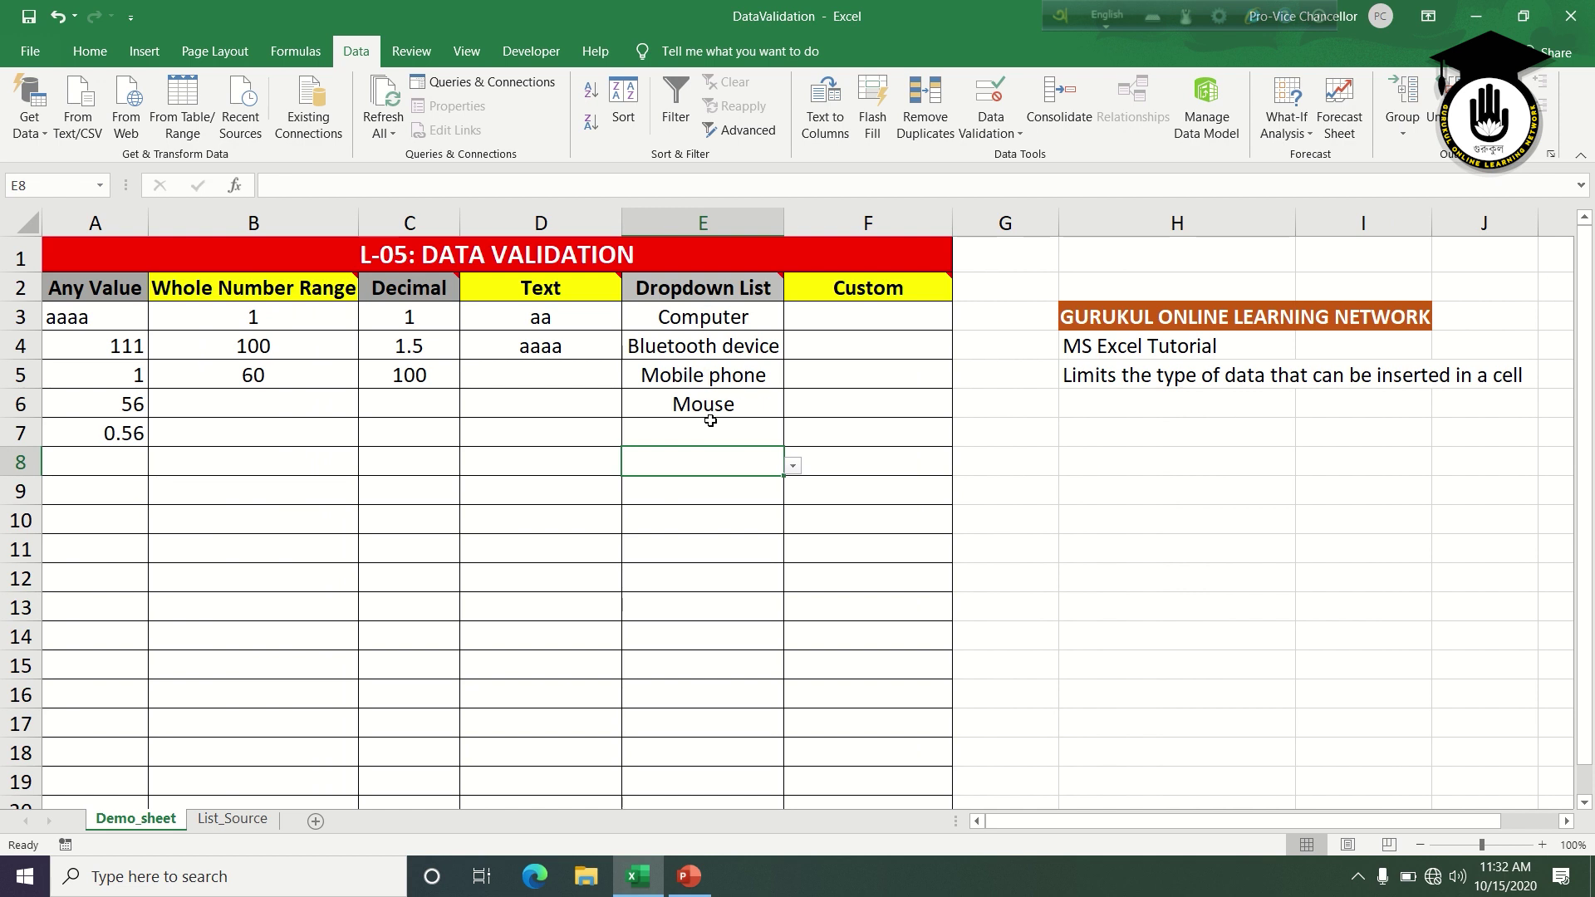
{"action": "left_click", "coordinate": [246, 822]}
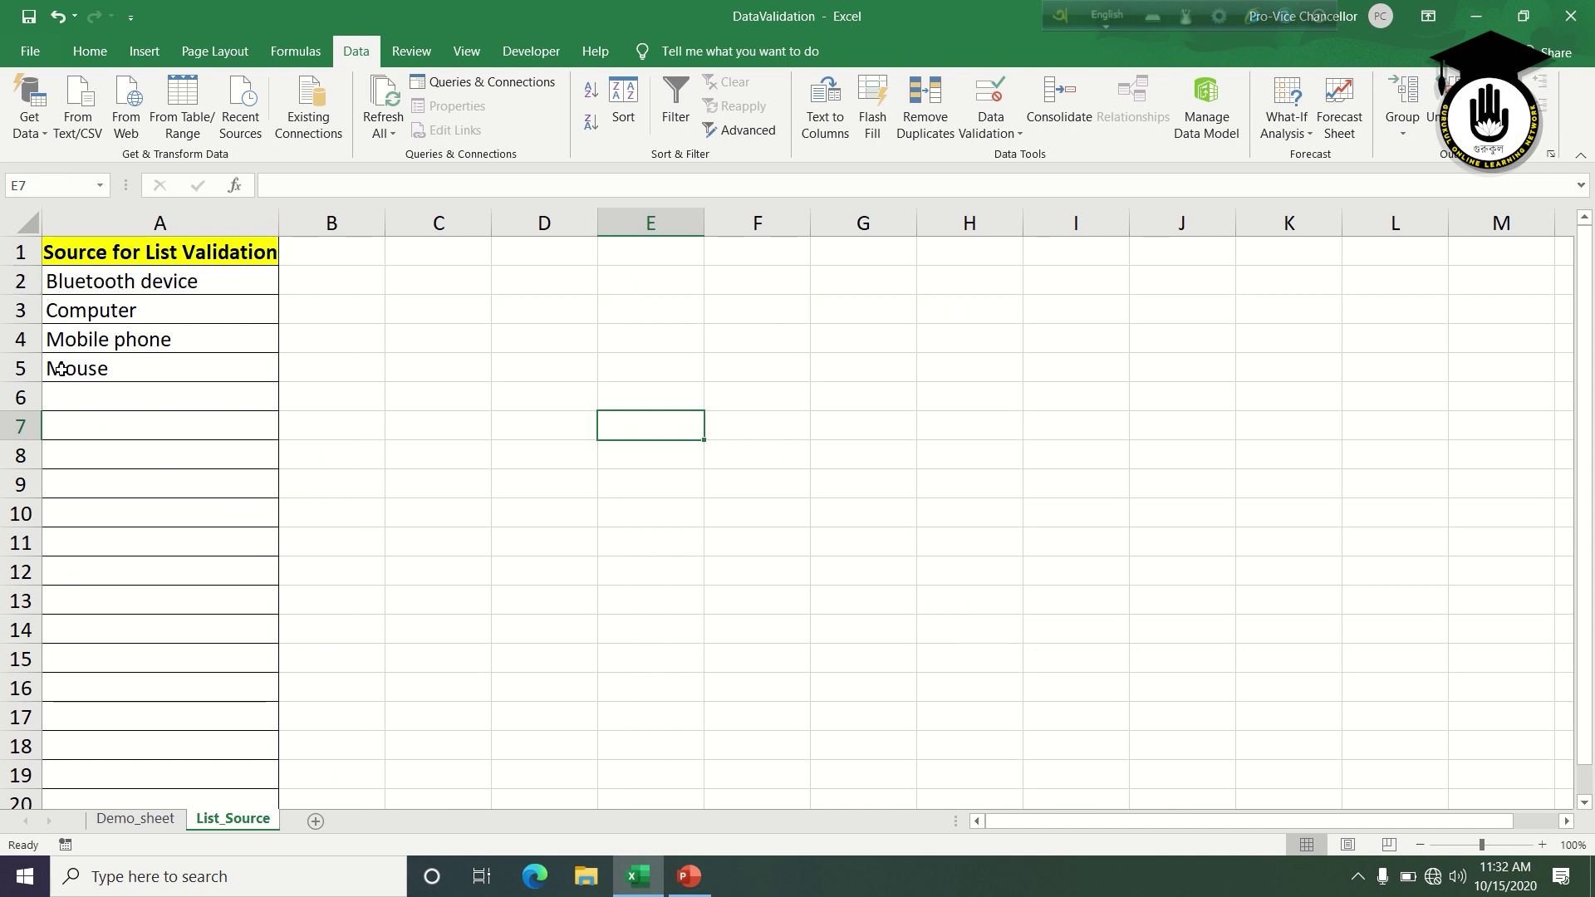
{"action": "left_click", "coordinate": [61, 398]}
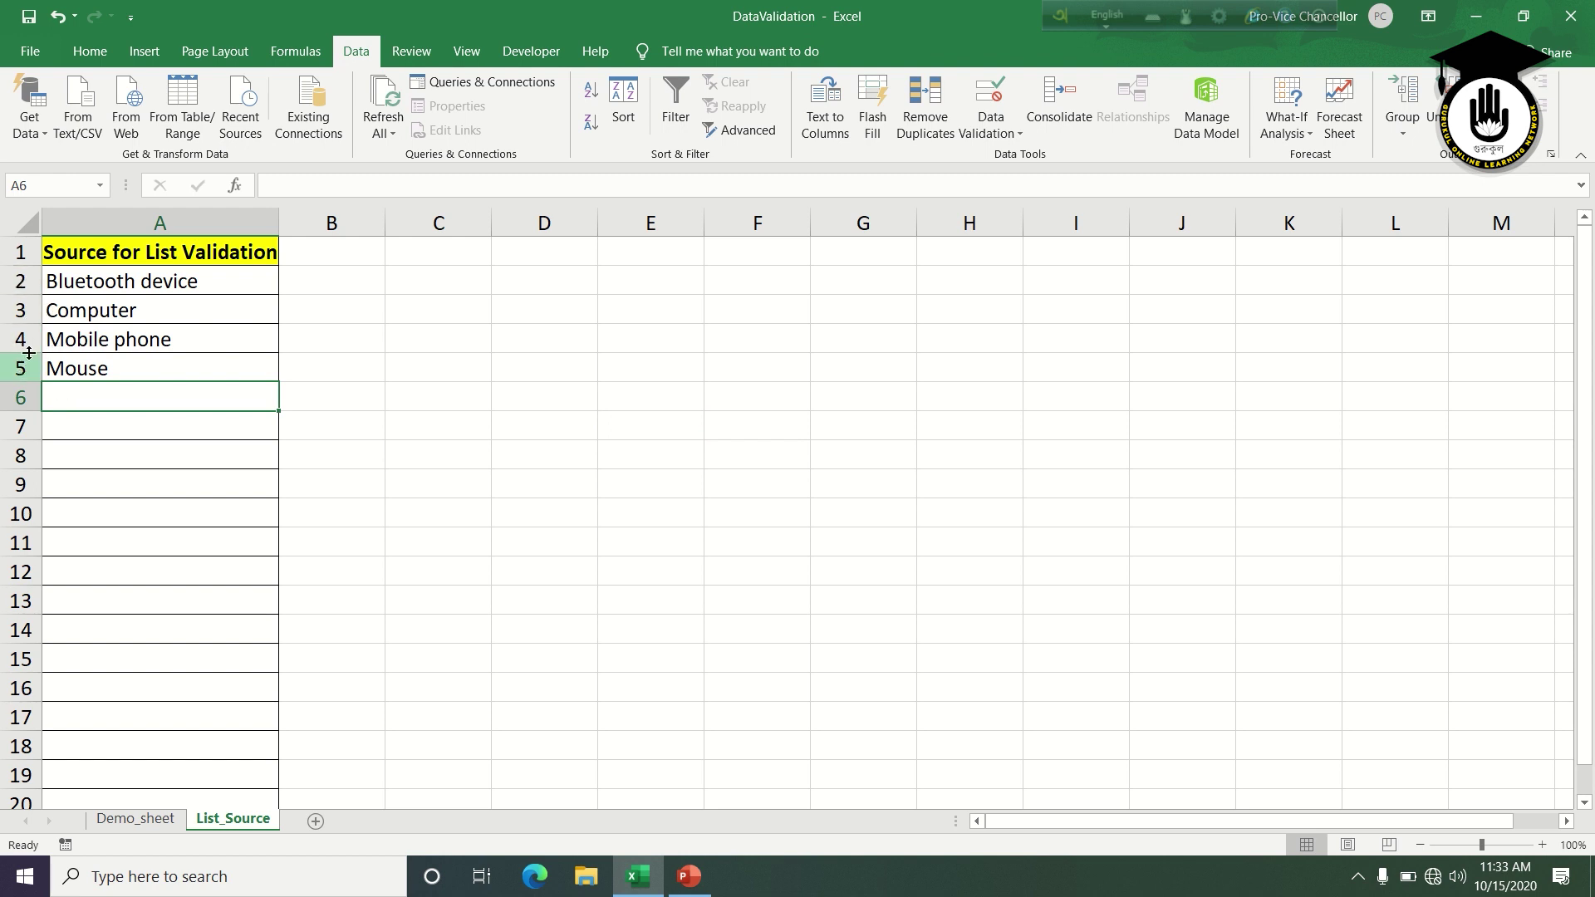
{"action": "left_click", "coordinate": [21, 310]}
{"action": "right_click", "coordinate": [22, 311]}
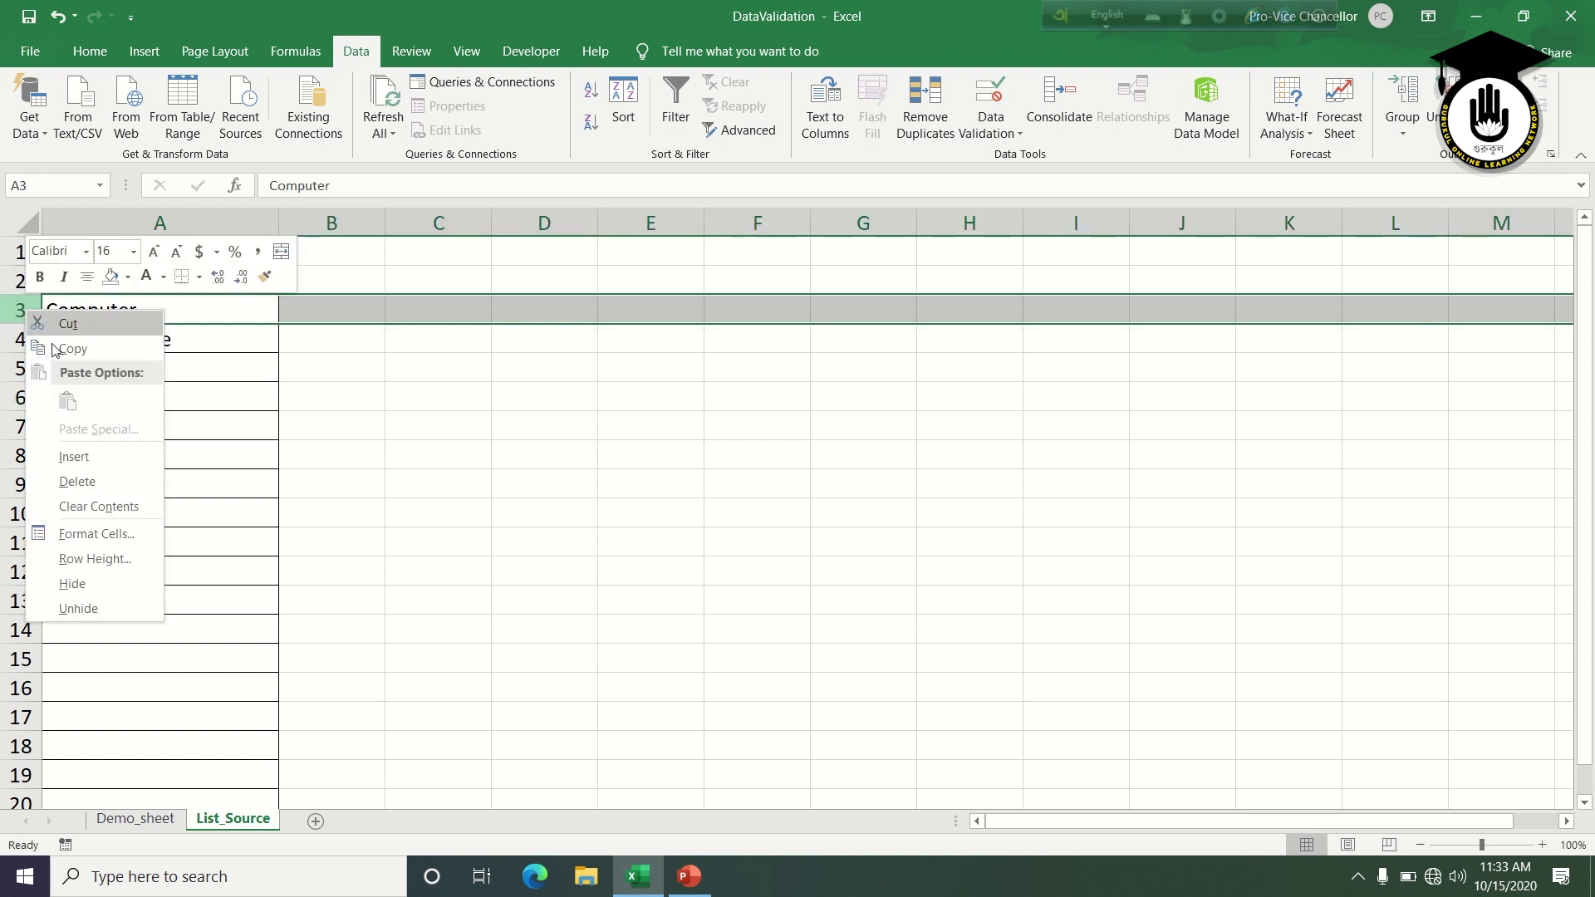
{"action": "left_click", "coordinate": [94, 457]}
{"action": "left_click", "coordinate": [558, 502]}
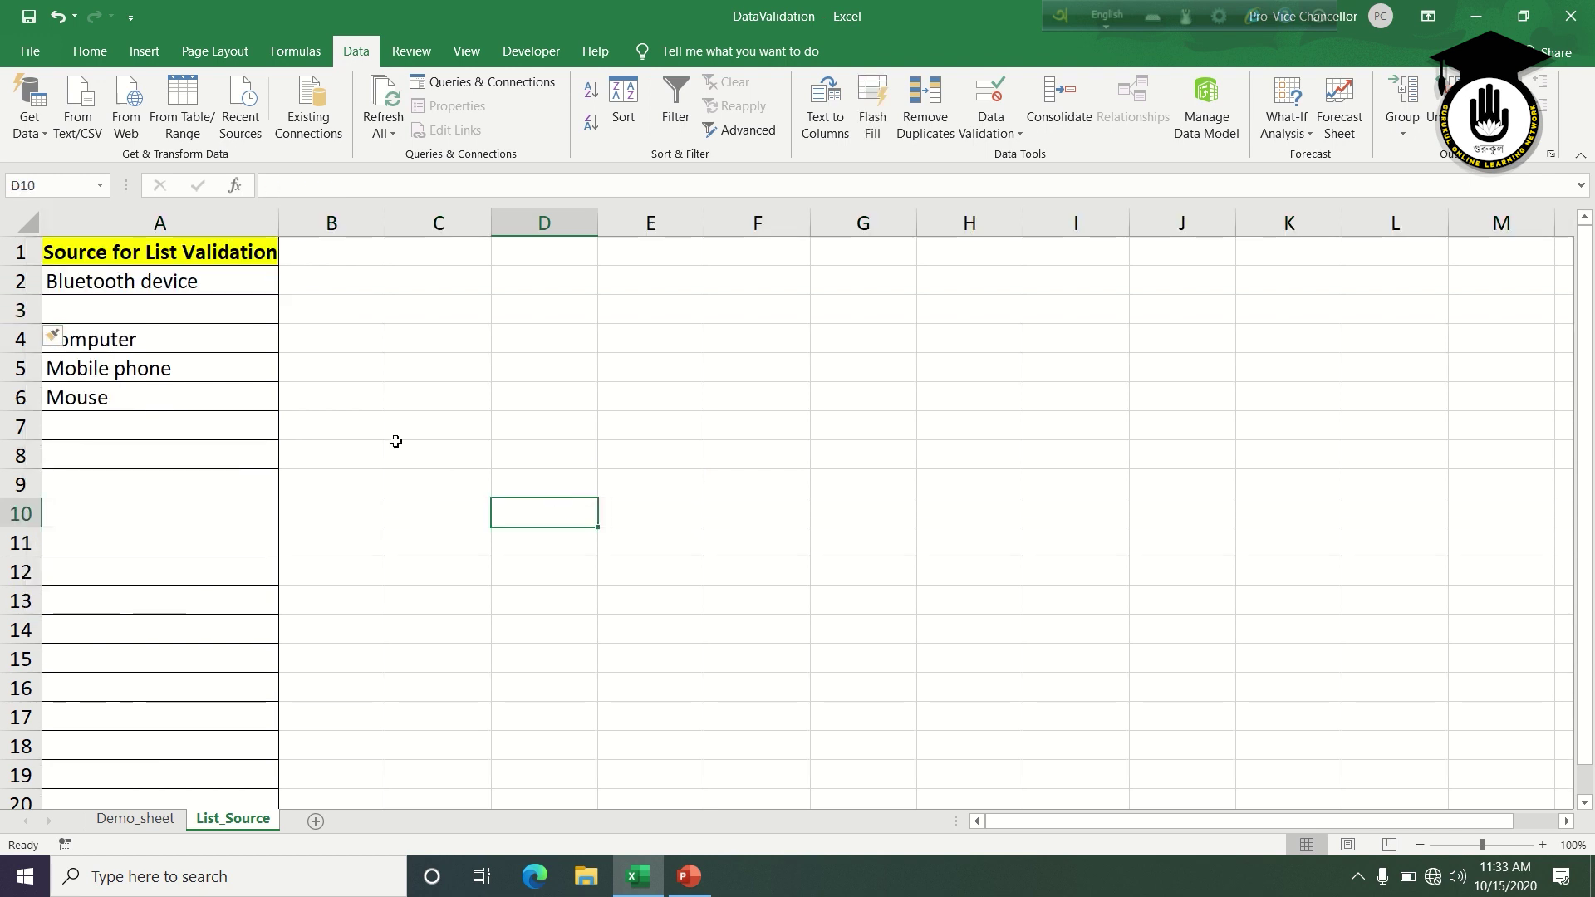
{"action": "left_click", "coordinate": [170, 312]}
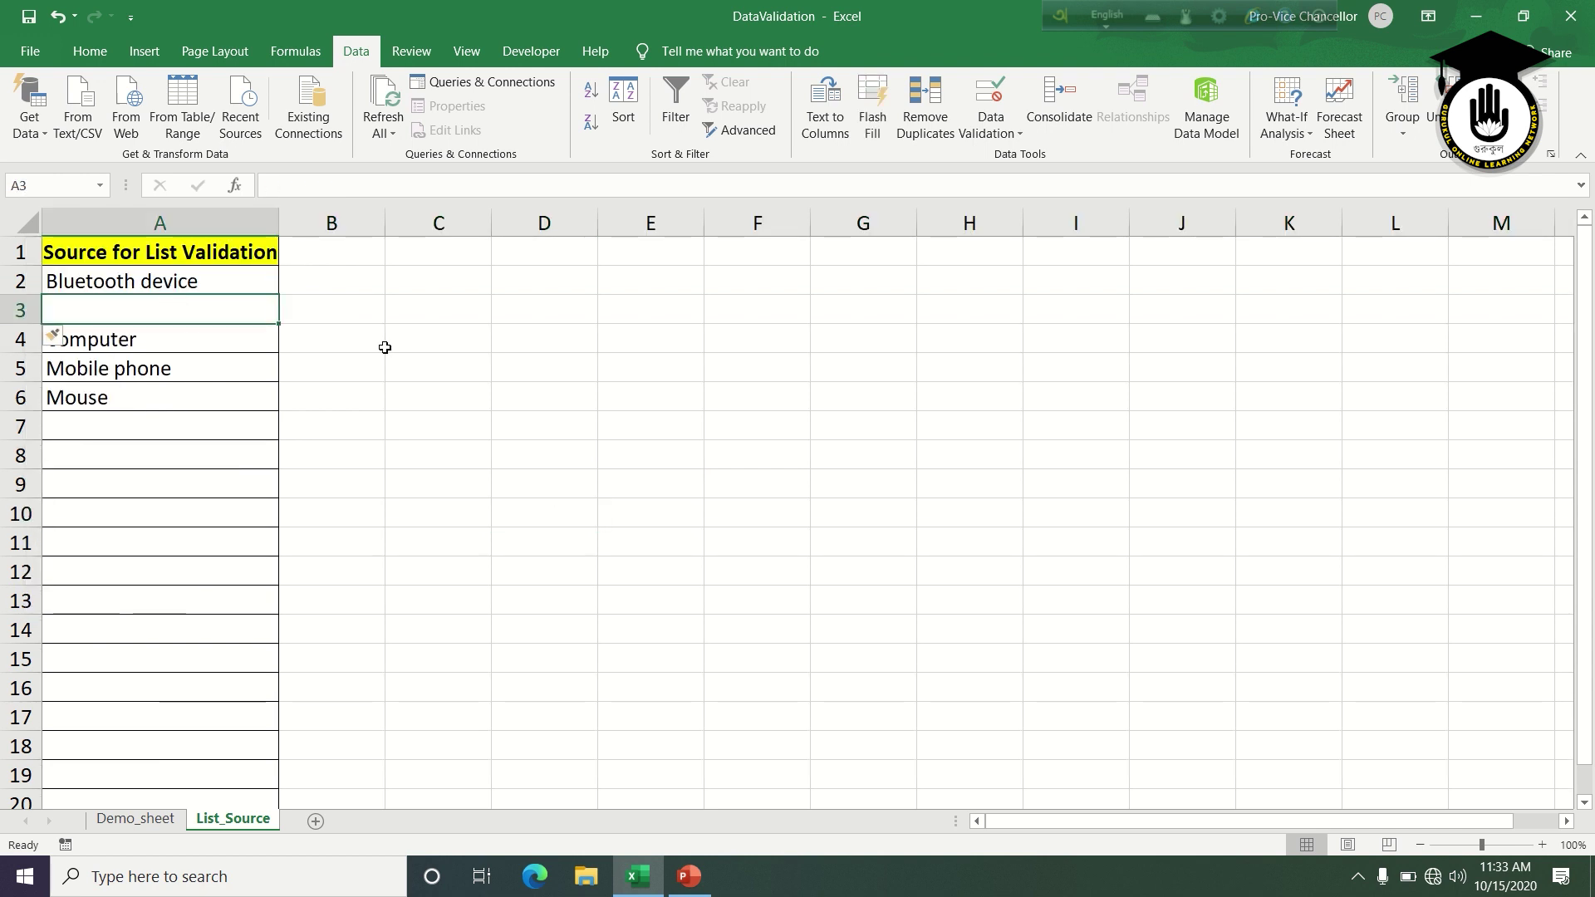
{"action": "type", "text": "Note pad"}
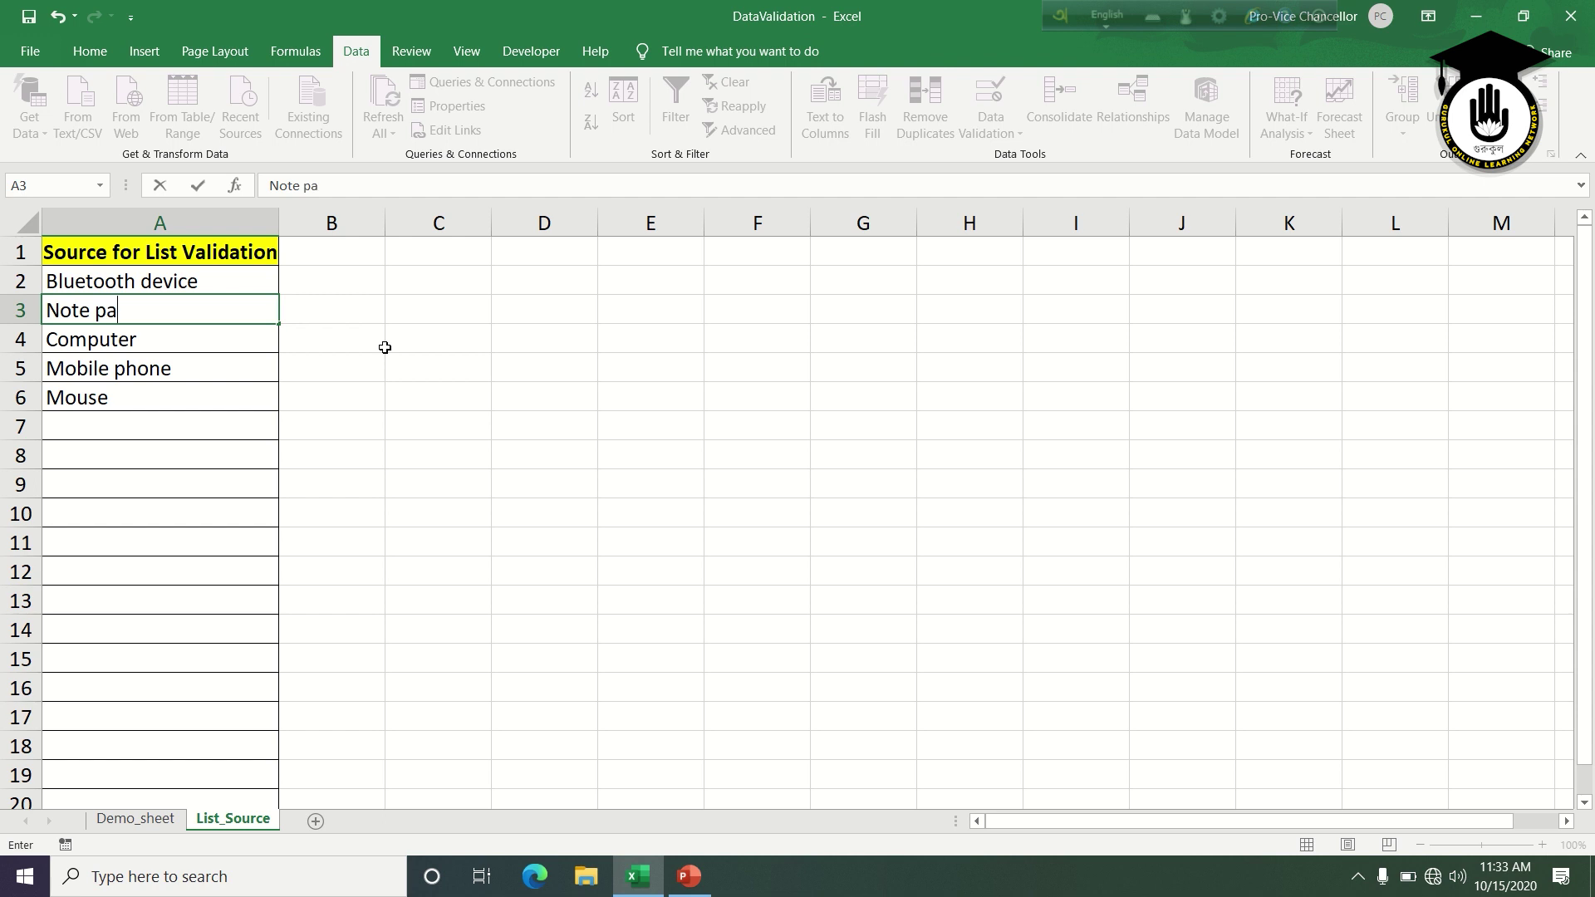
{"action": "left_click", "coordinate": [540, 451]}
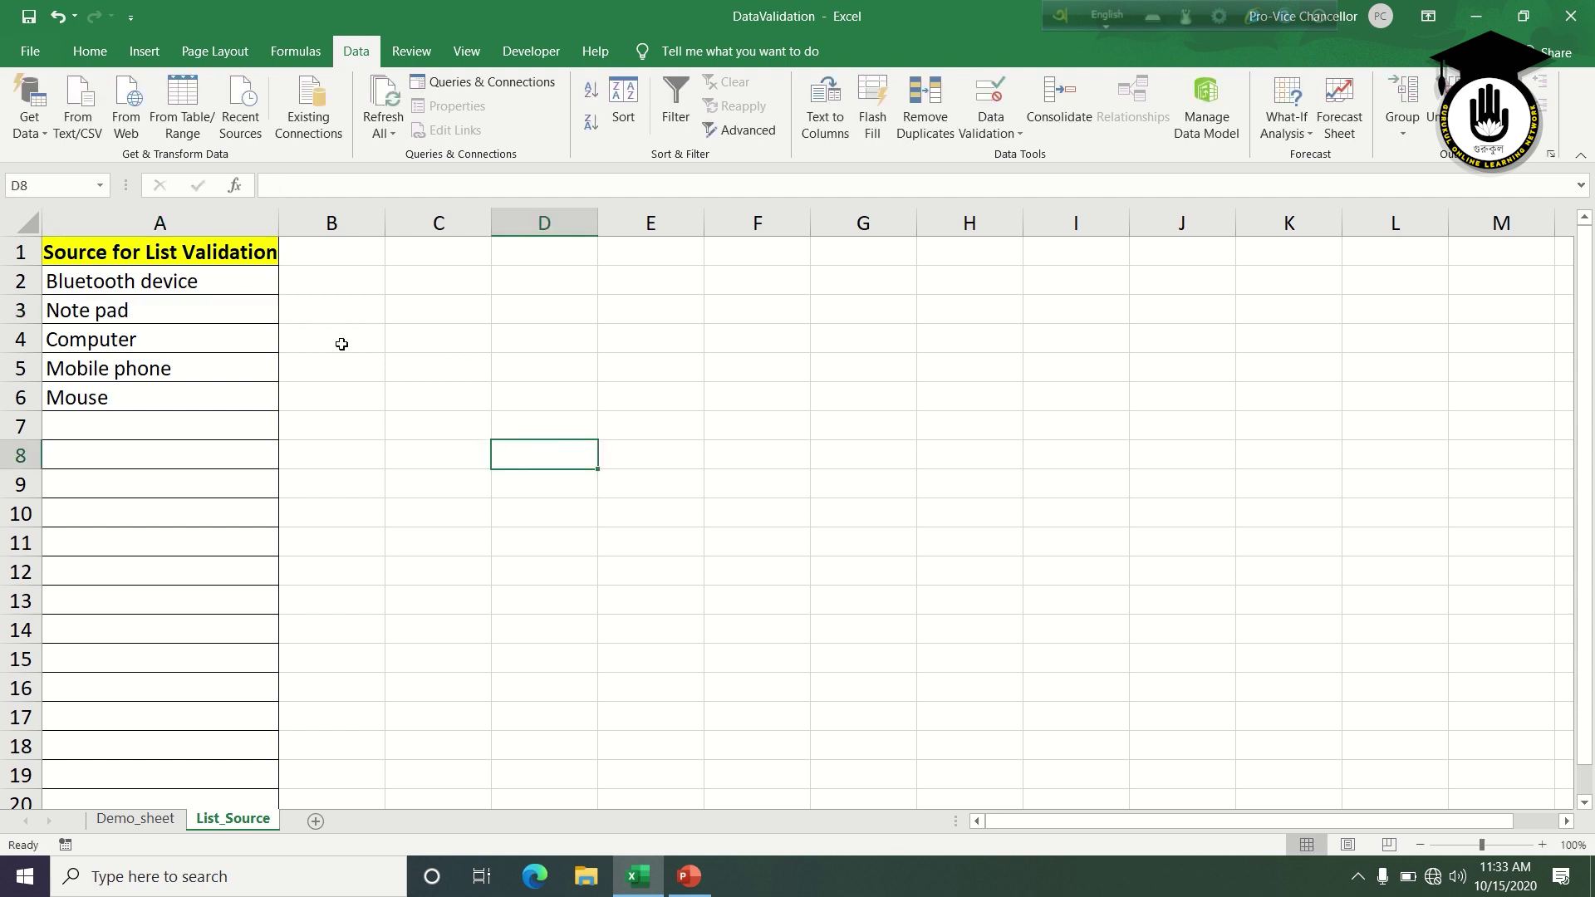
Sort the list items in A2:A6 alphabetically from A to Z
{"action": "left_click_drag", "start_coordinate": [224, 280], "coordinate": [218, 384]}
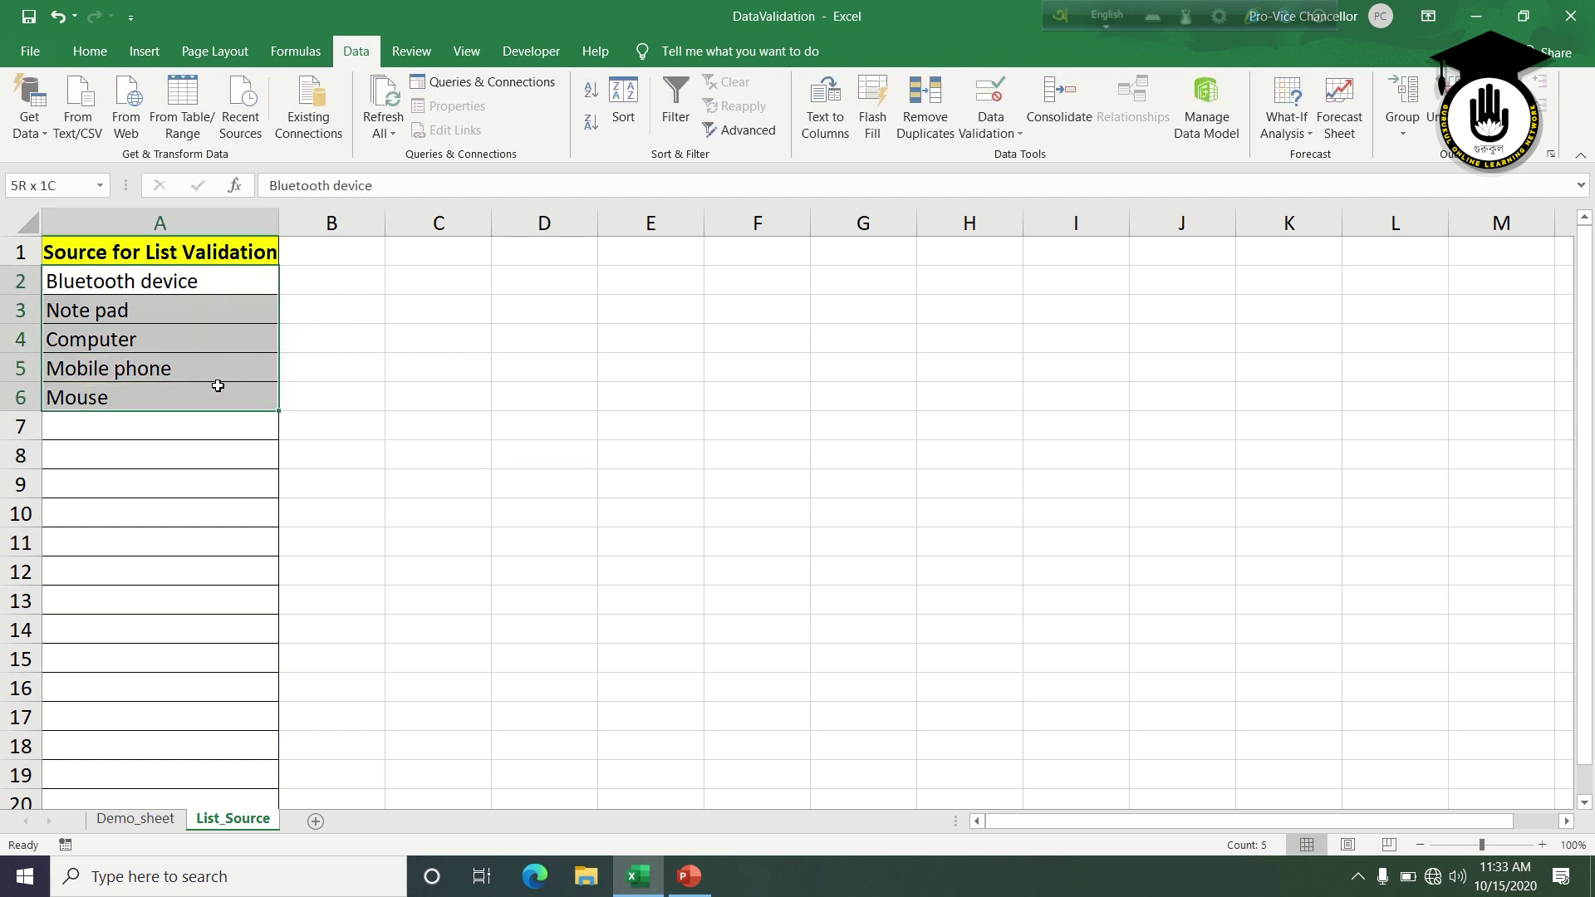
{"action": "left_click", "coordinate": [591, 91]}
{"action": "left_click", "coordinate": [544, 338]}
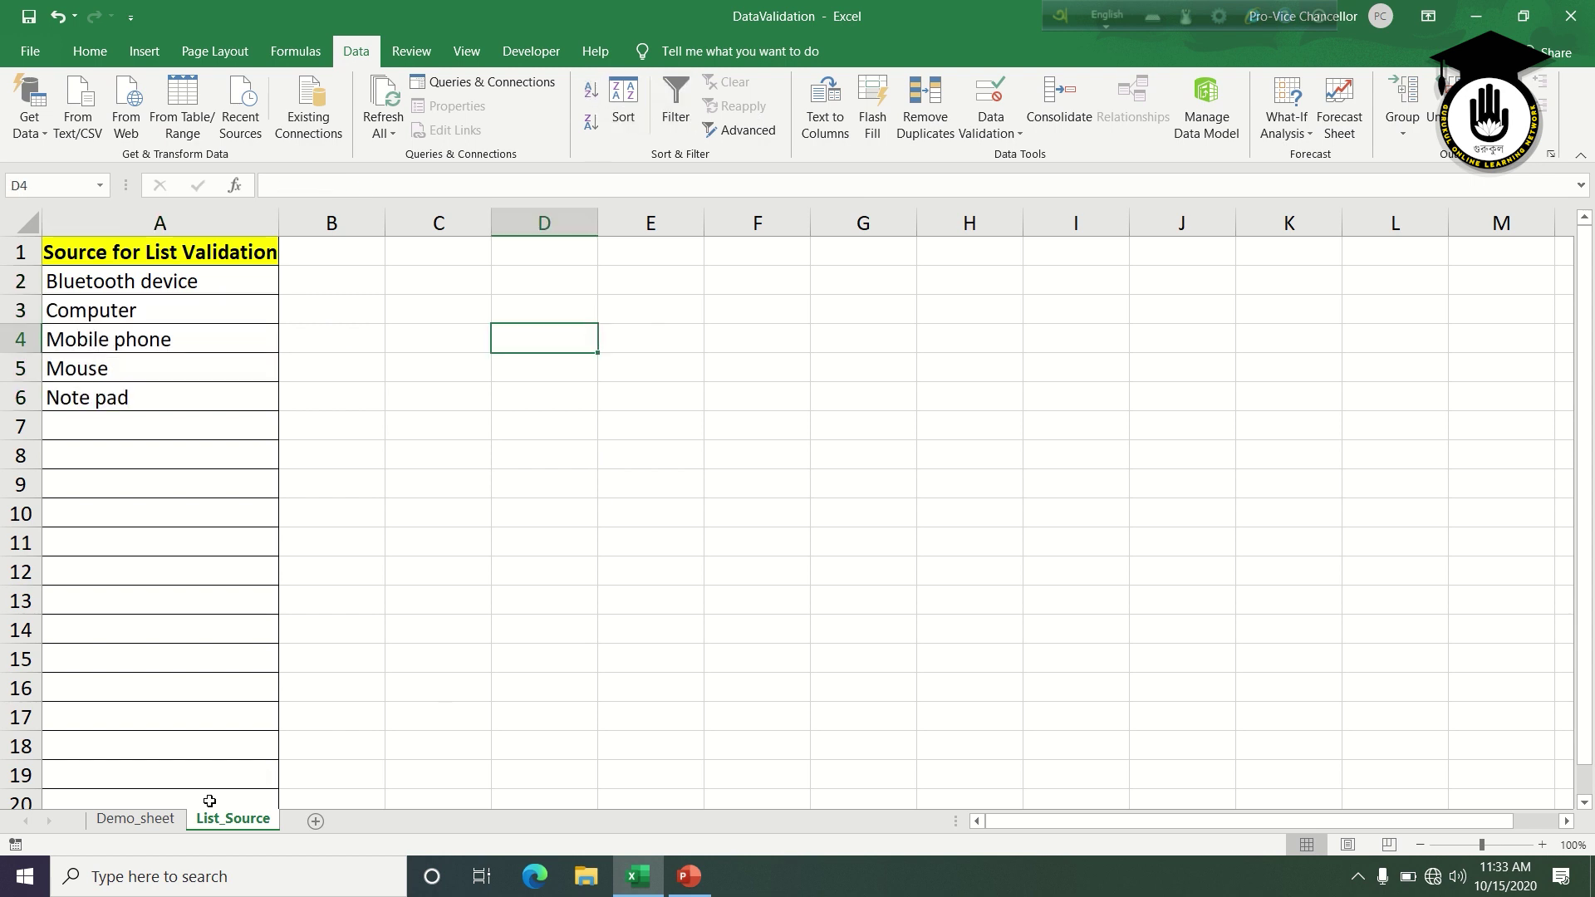
Back on Demo_sheet, choose Note pad from E7's dropdown list
{"action": "left_click", "coordinate": [135, 819]}
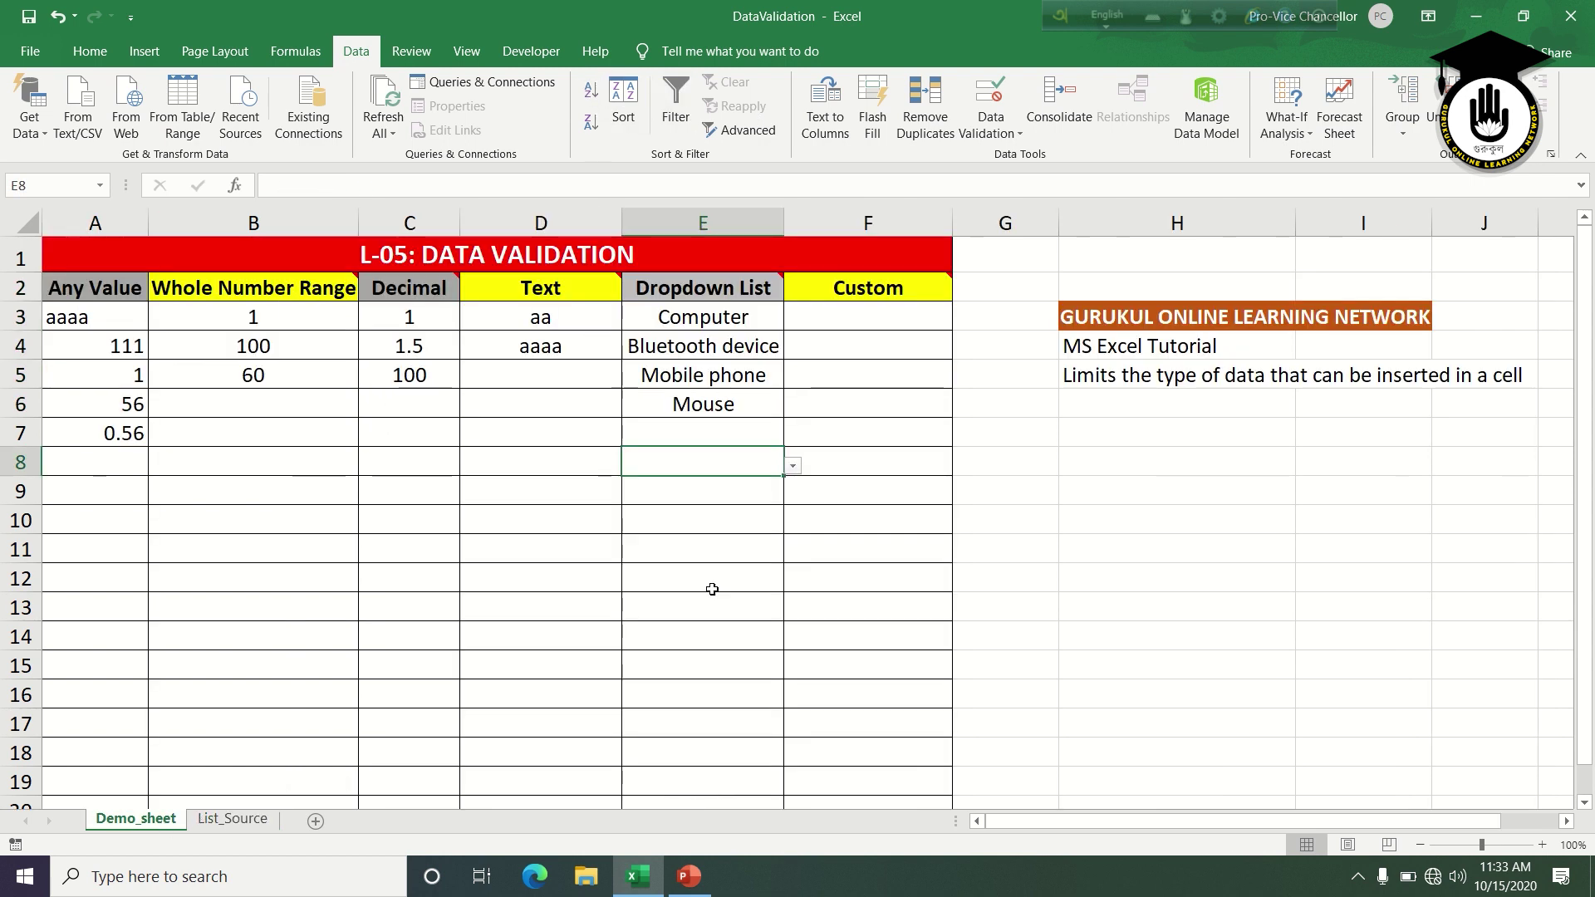
{"action": "left_click", "coordinate": [700, 432]}
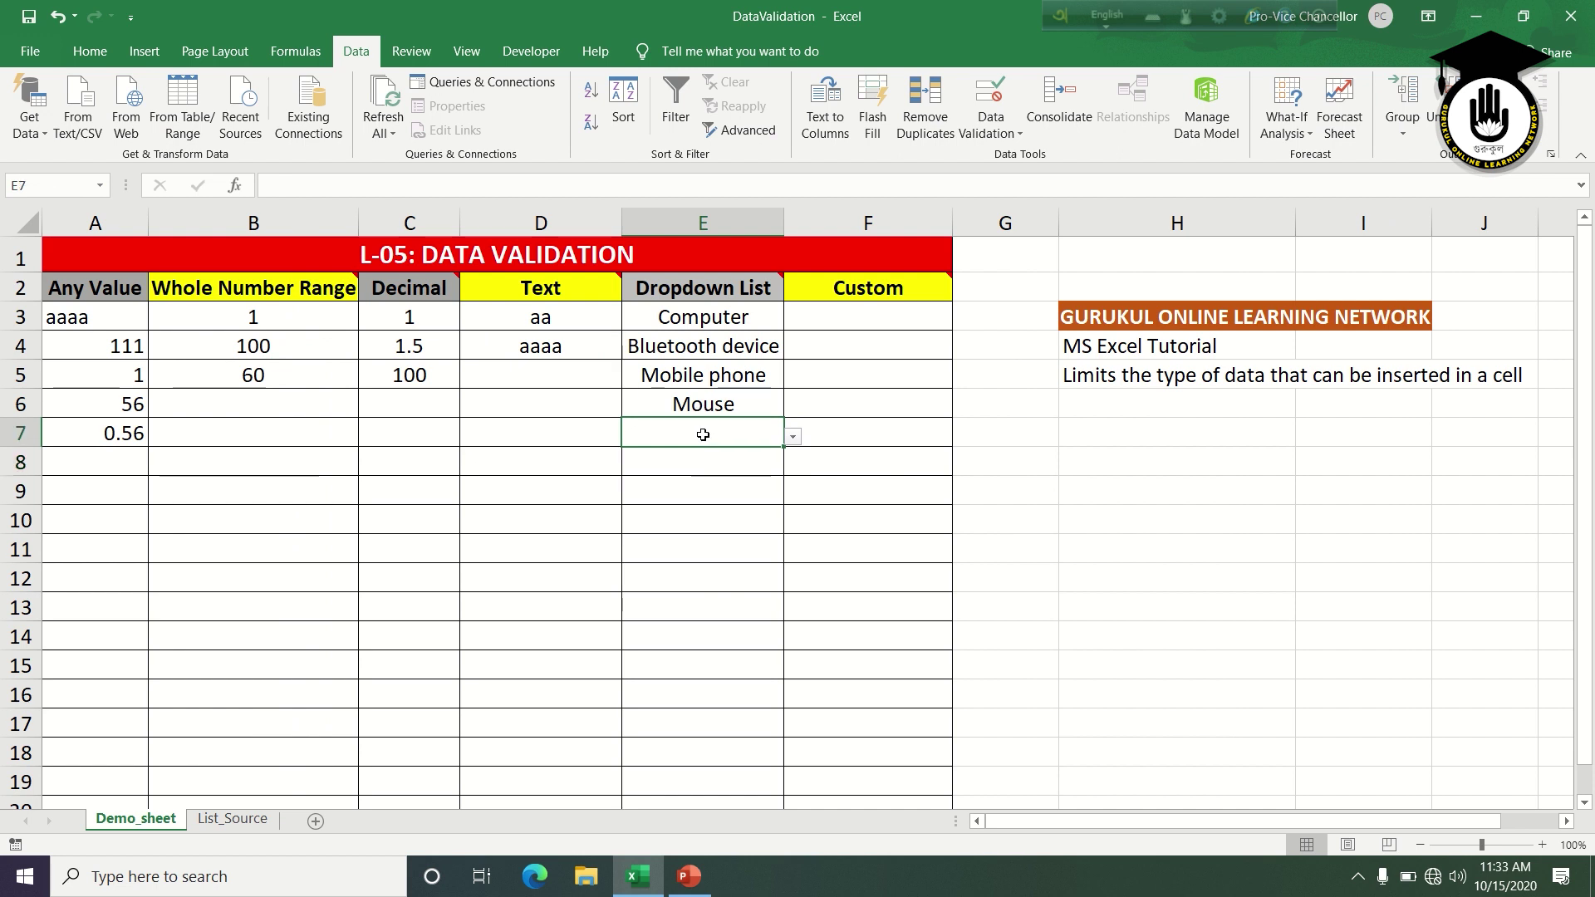
{"action": "left_click", "coordinate": [793, 438]}
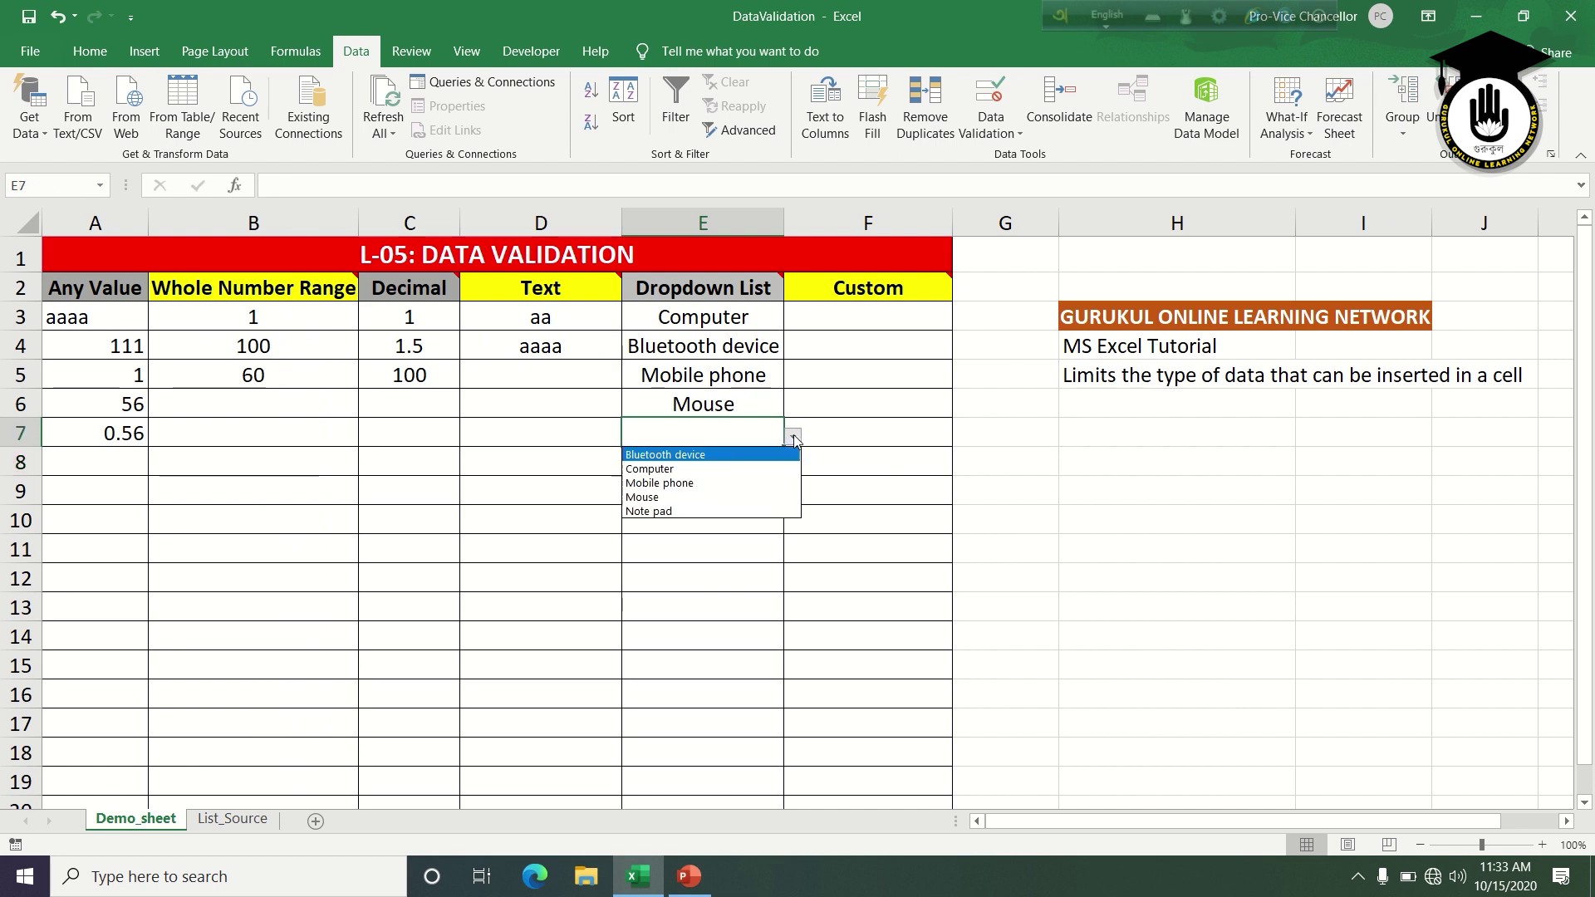
{"action": "left_click", "coordinate": [679, 512]}
{"action": "left_click", "coordinate": [710, 468]}
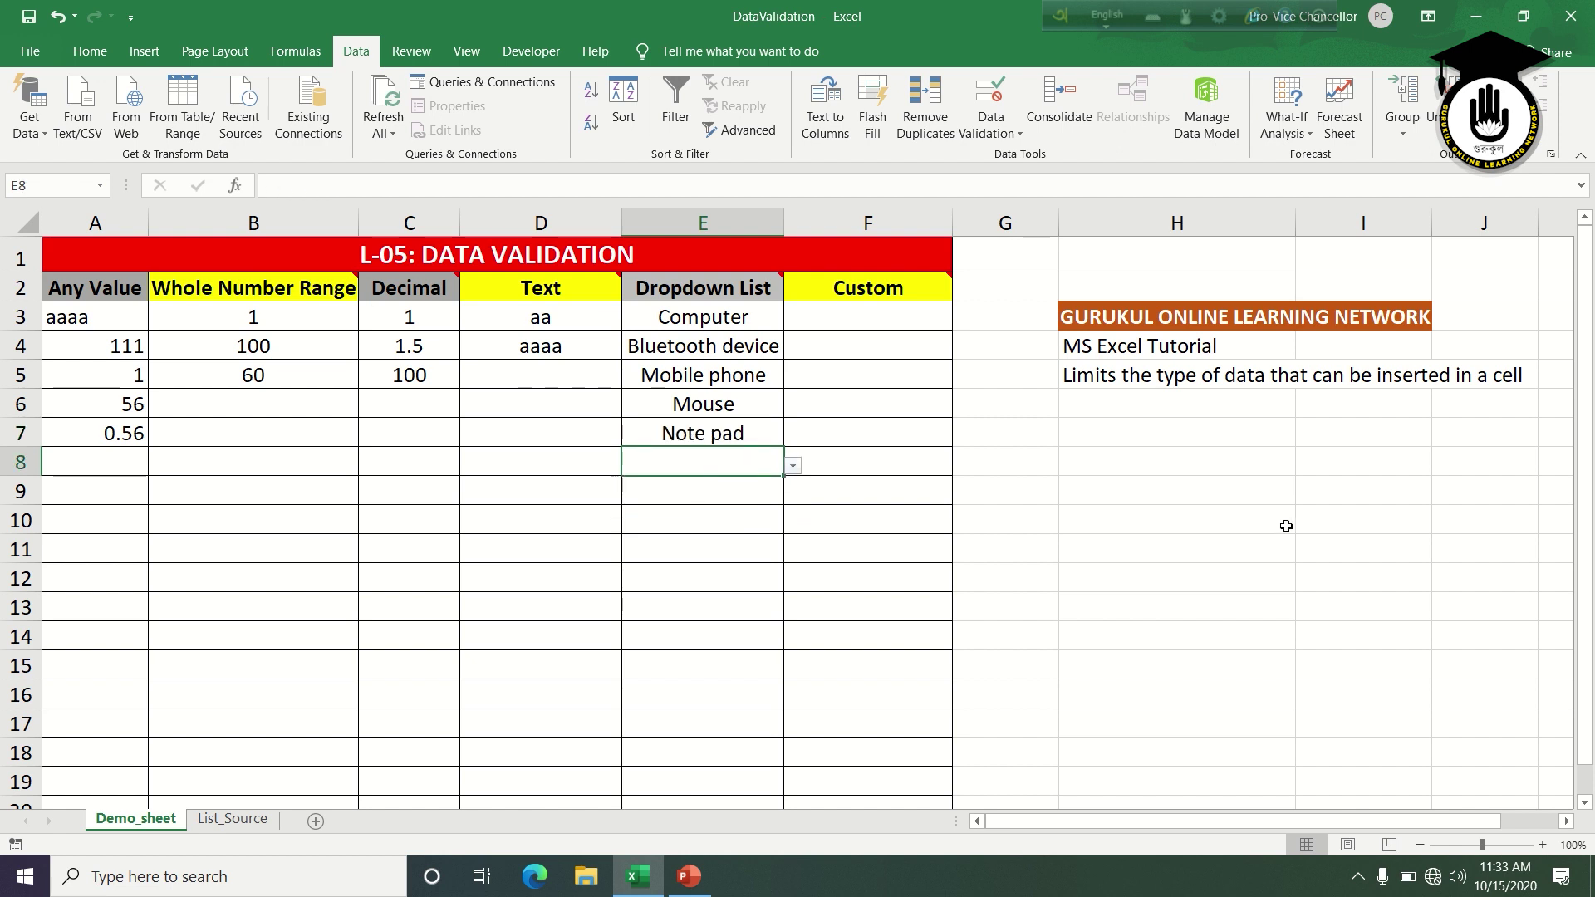
{"action": "left_click", "coordinate": [1199, 556]}
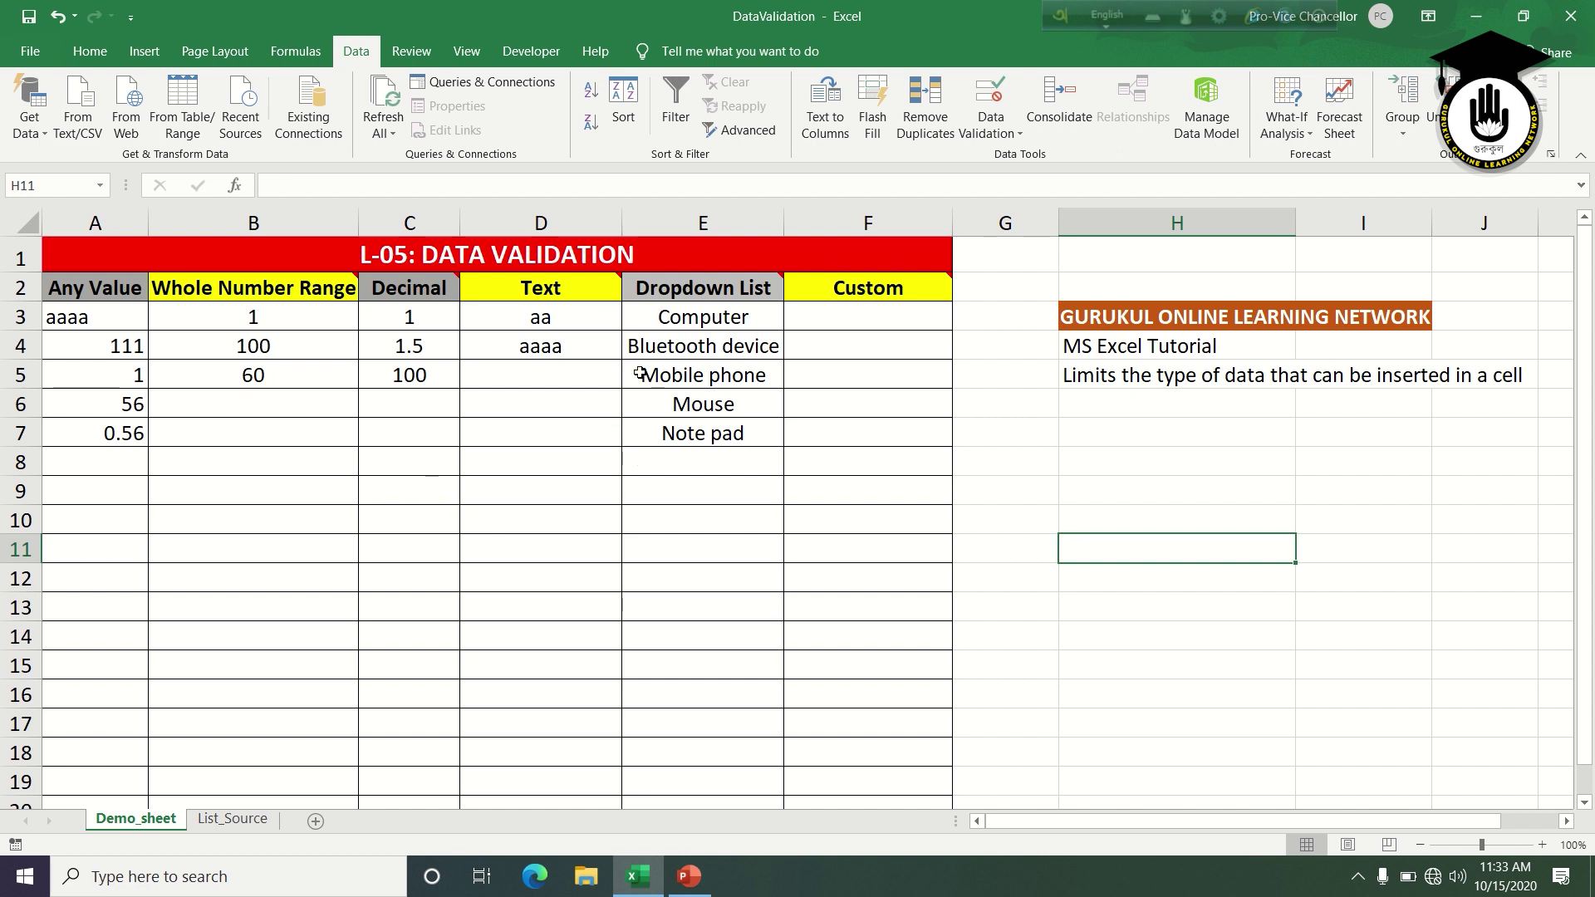
Enter 1.5 in D5 and confirm that 1 is rejected in D6
{"action": "left_click", "coordinate": [536, 373]}
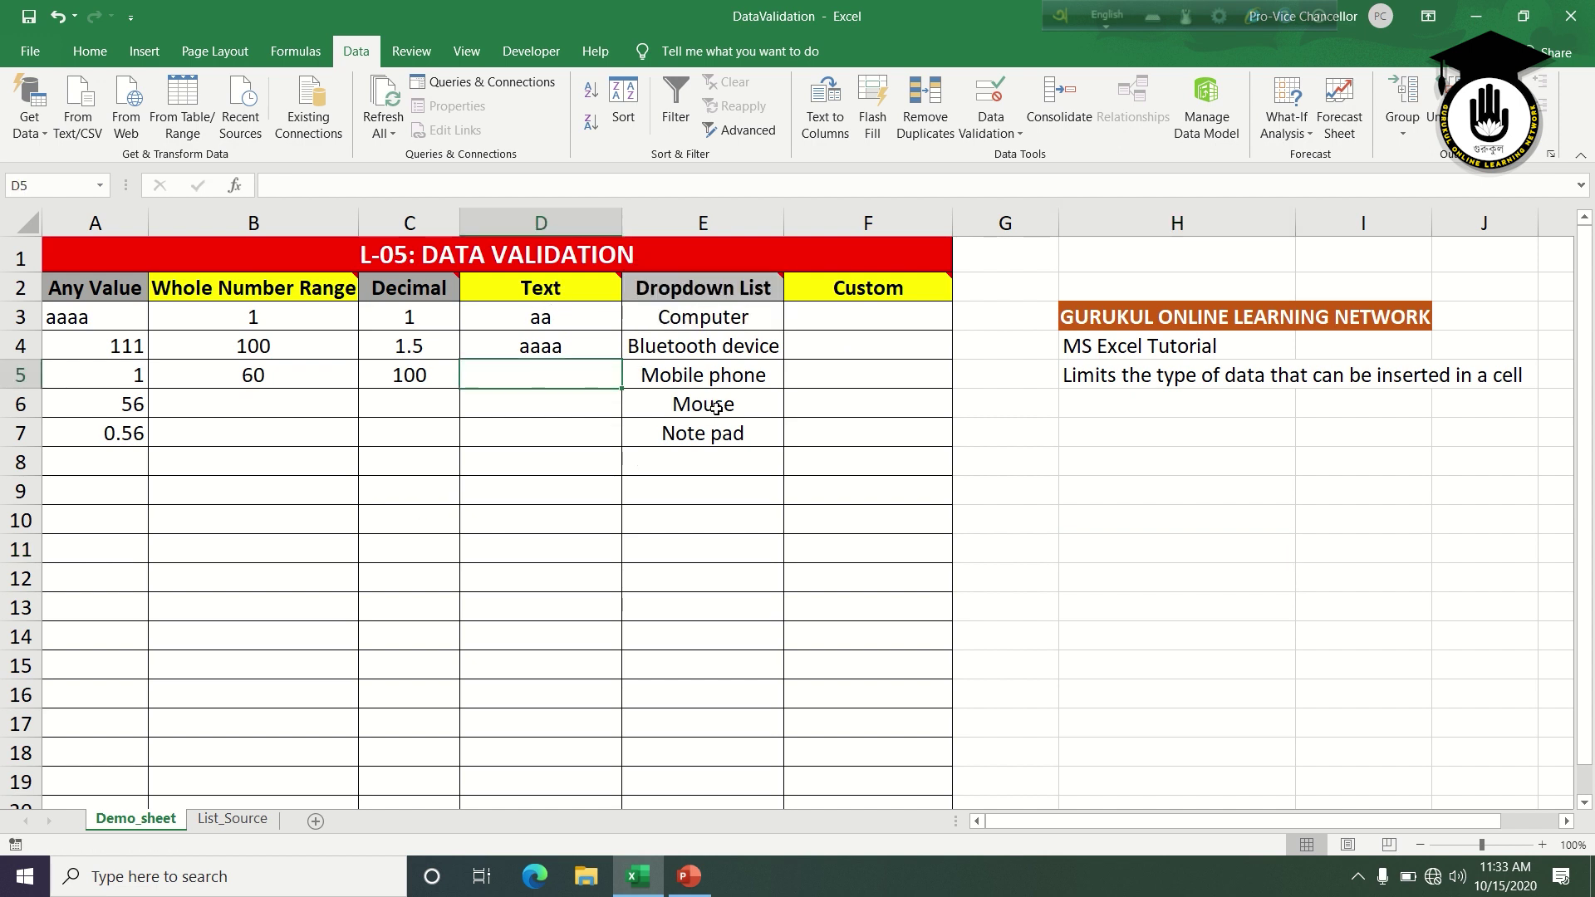
{"action": "type", "text": "1.5"}
{"action": "key", "text": "Return"}
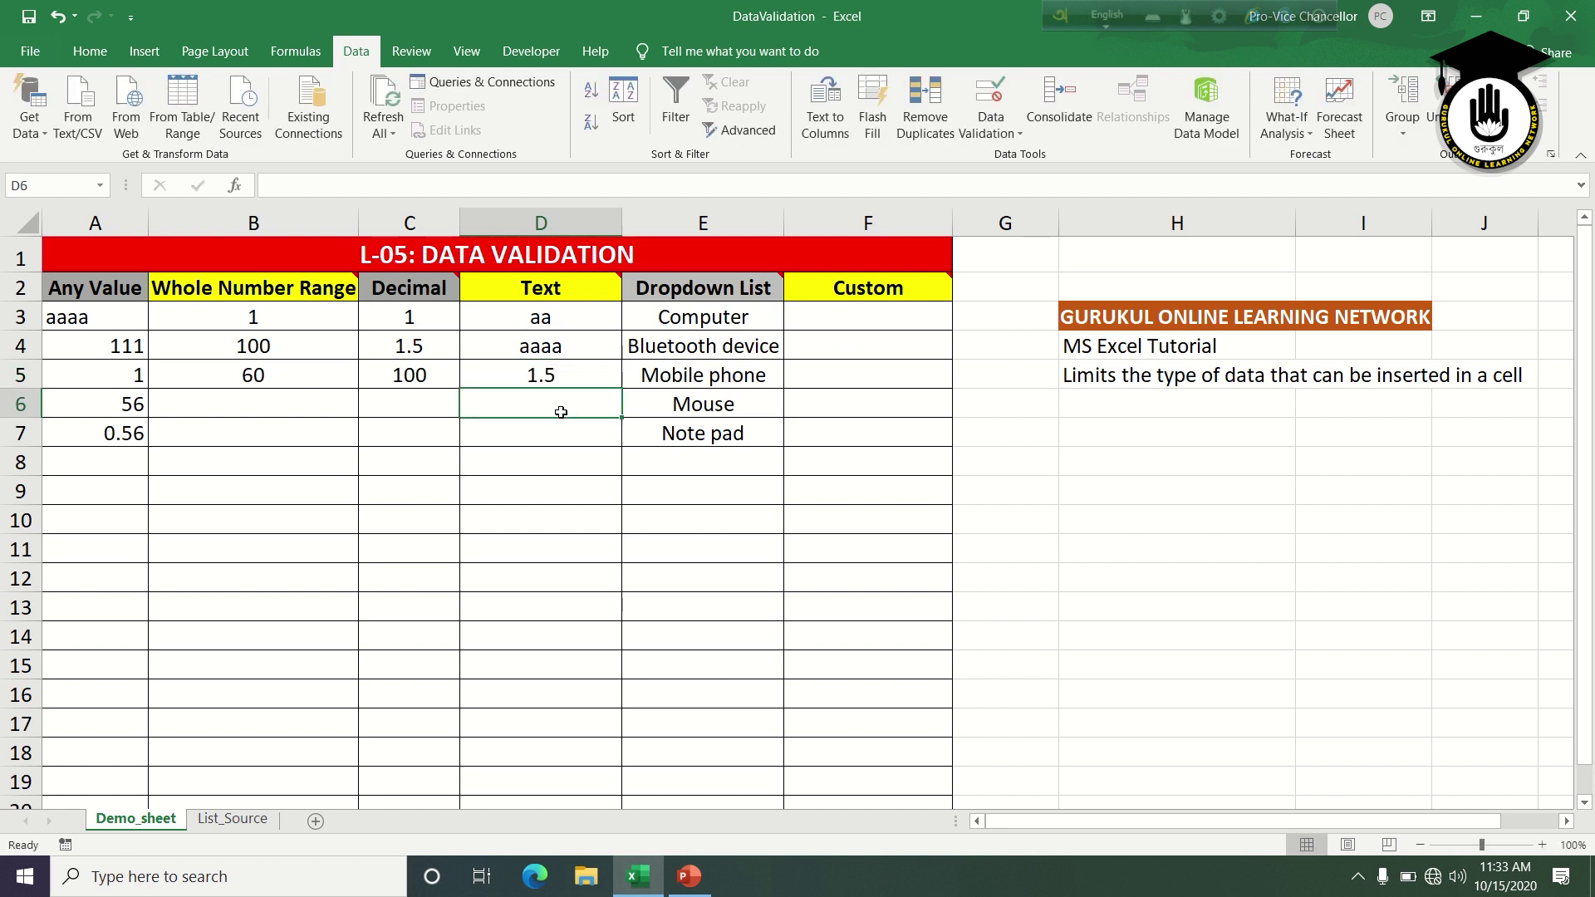
{"action": "type", "text": "1"}
{"action": "key", "text": "Return"}
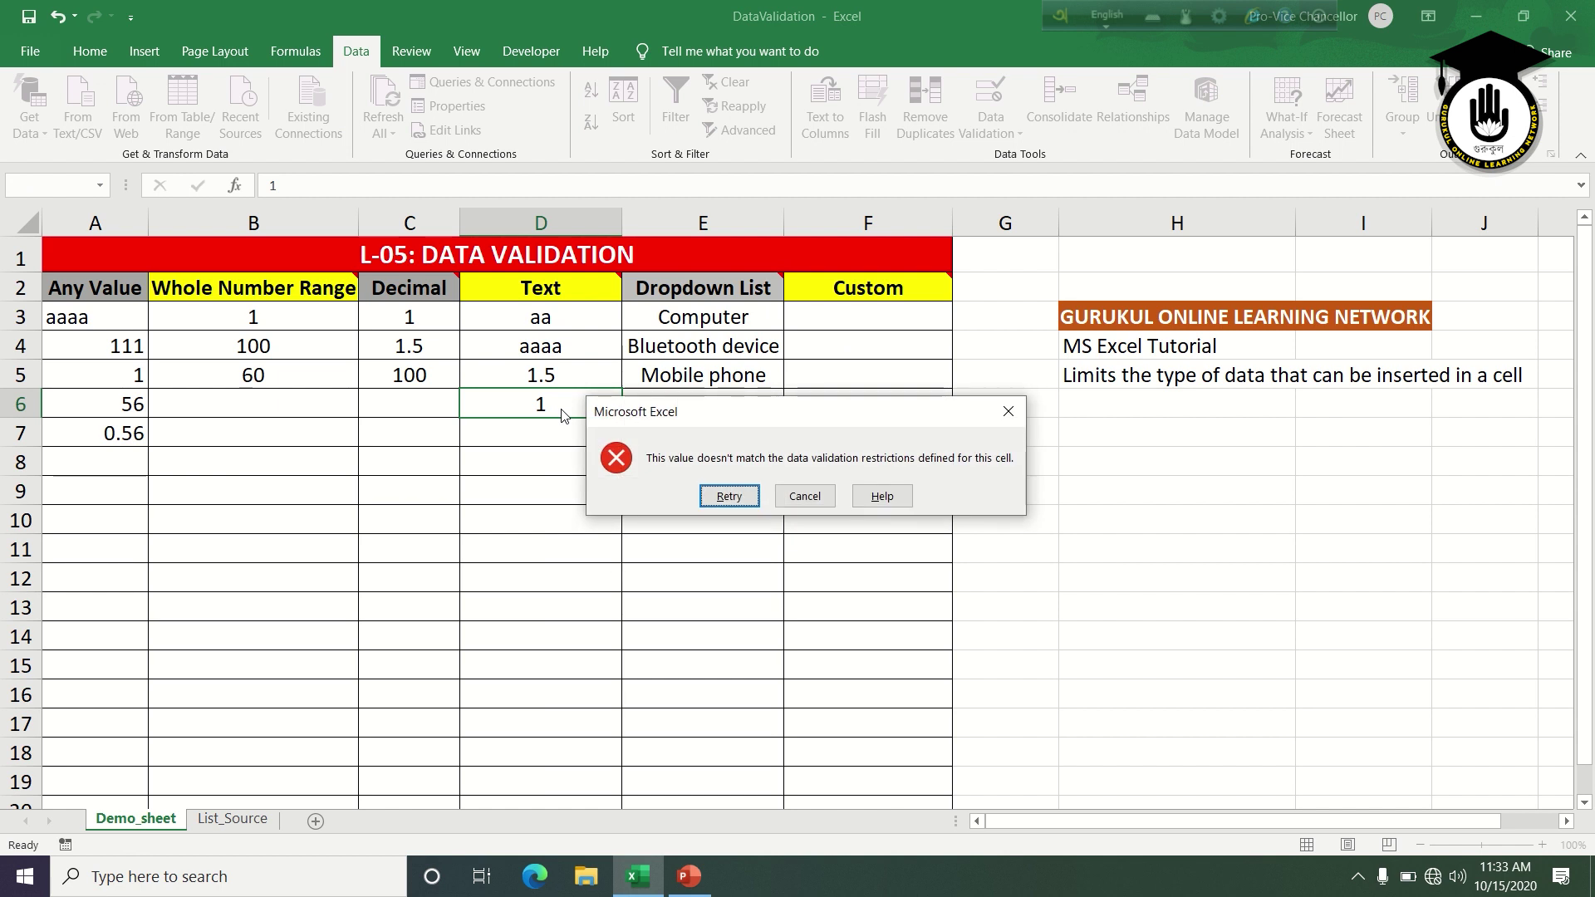
{"action": "left_click", "coordinate": [804, 497]}
Select F3, the first cell of the Custom column
{"action": "left_click", "coordinate": [868, 513]}
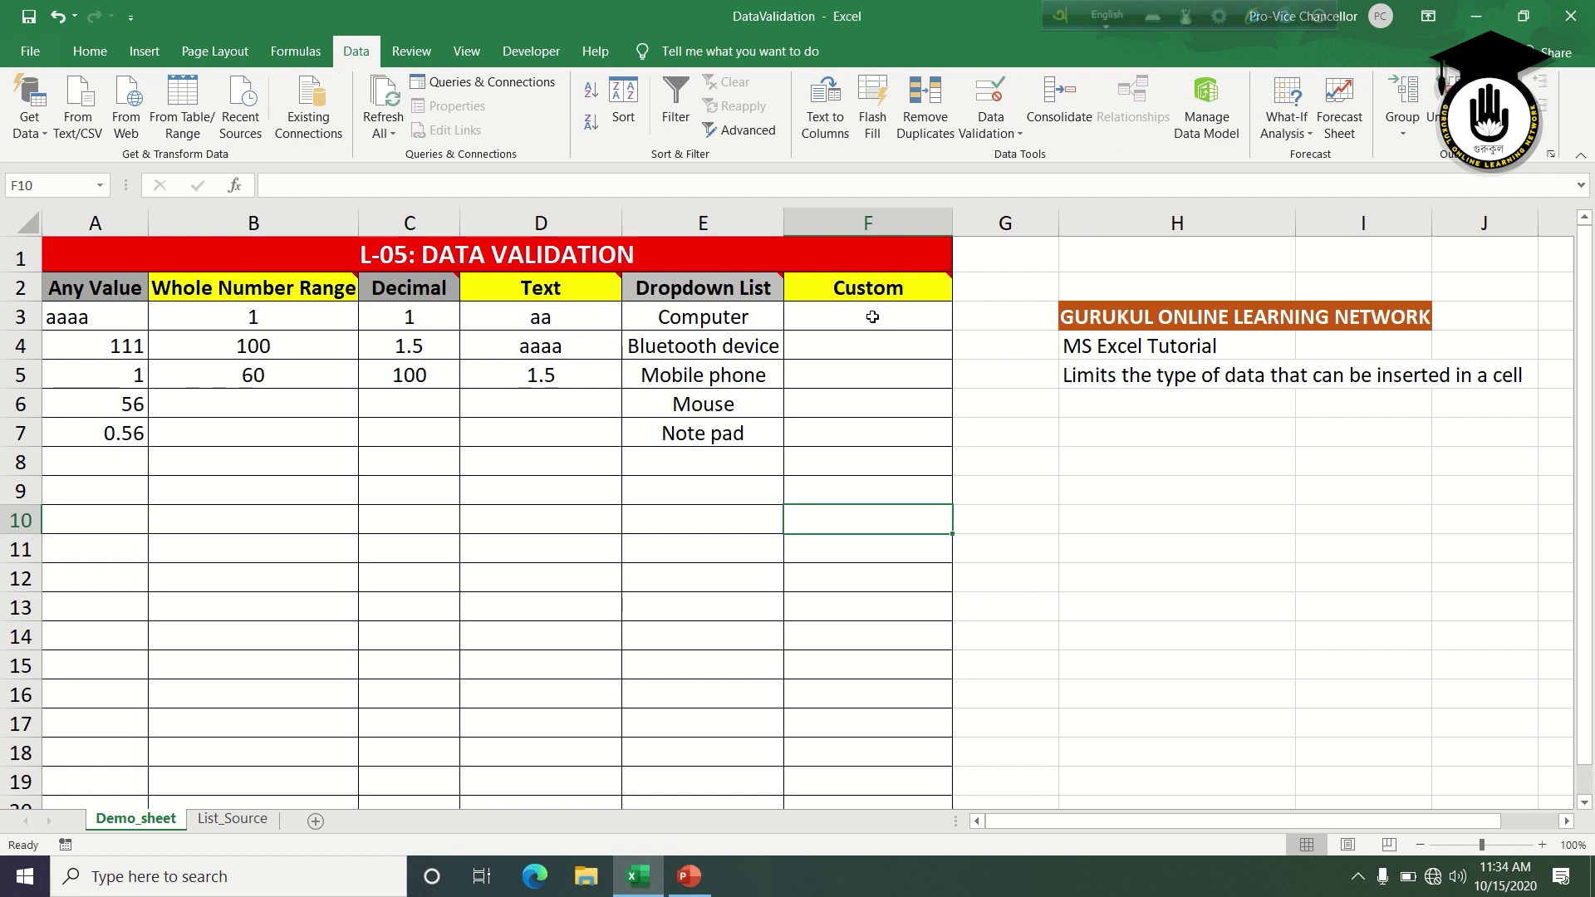
{"action": "mouse_move", "coordinate": [877, 294]}
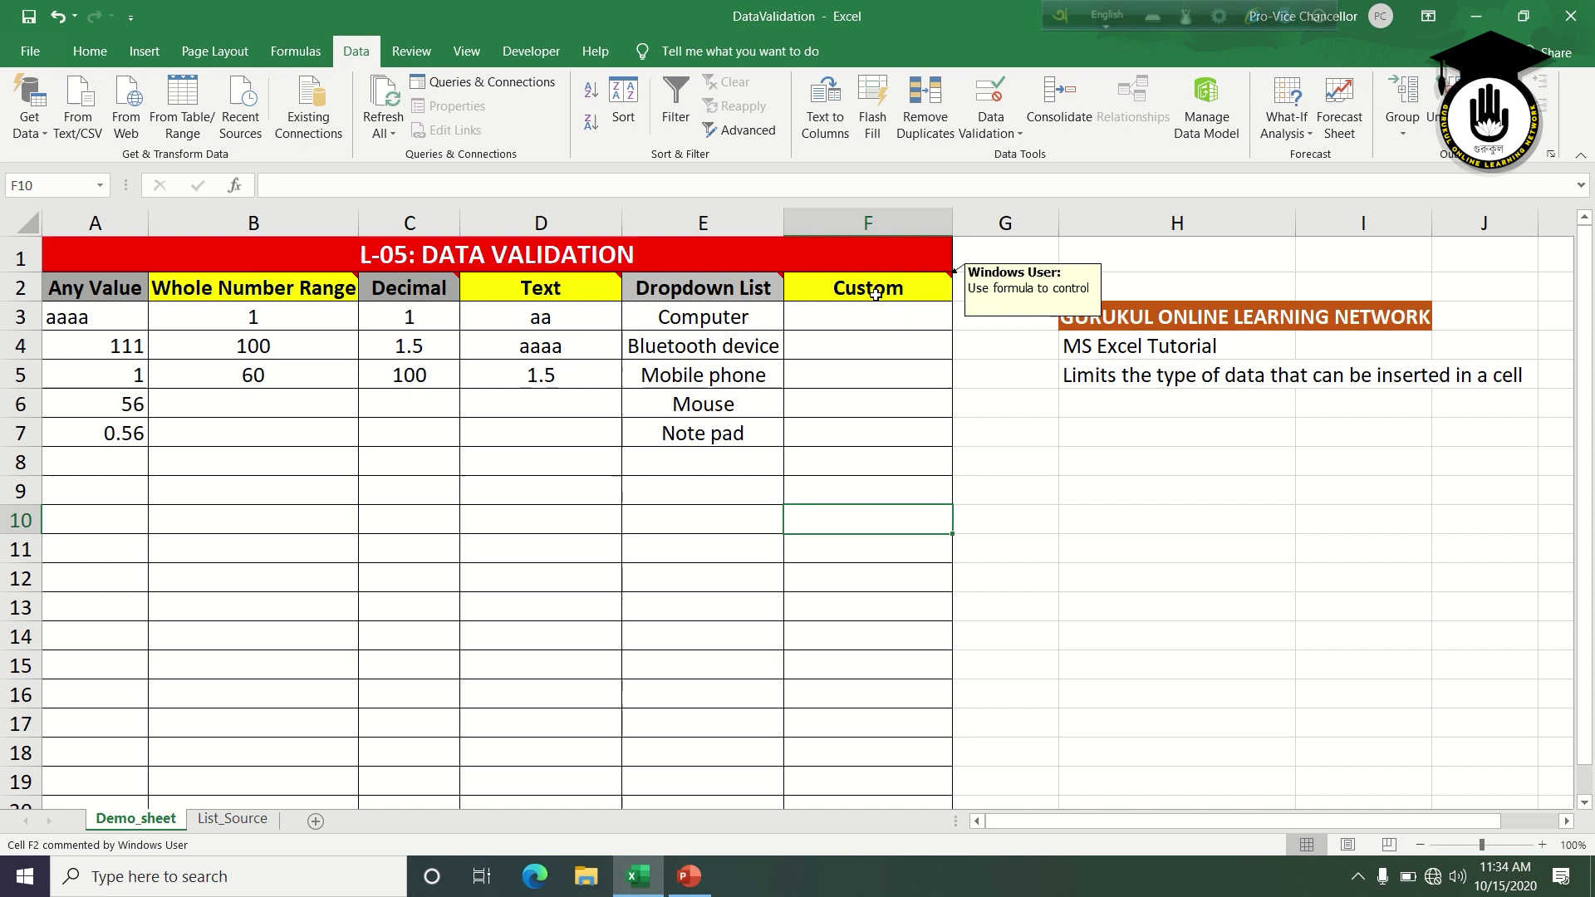
{"action": "left_click", "coordinate": [921, 326]}
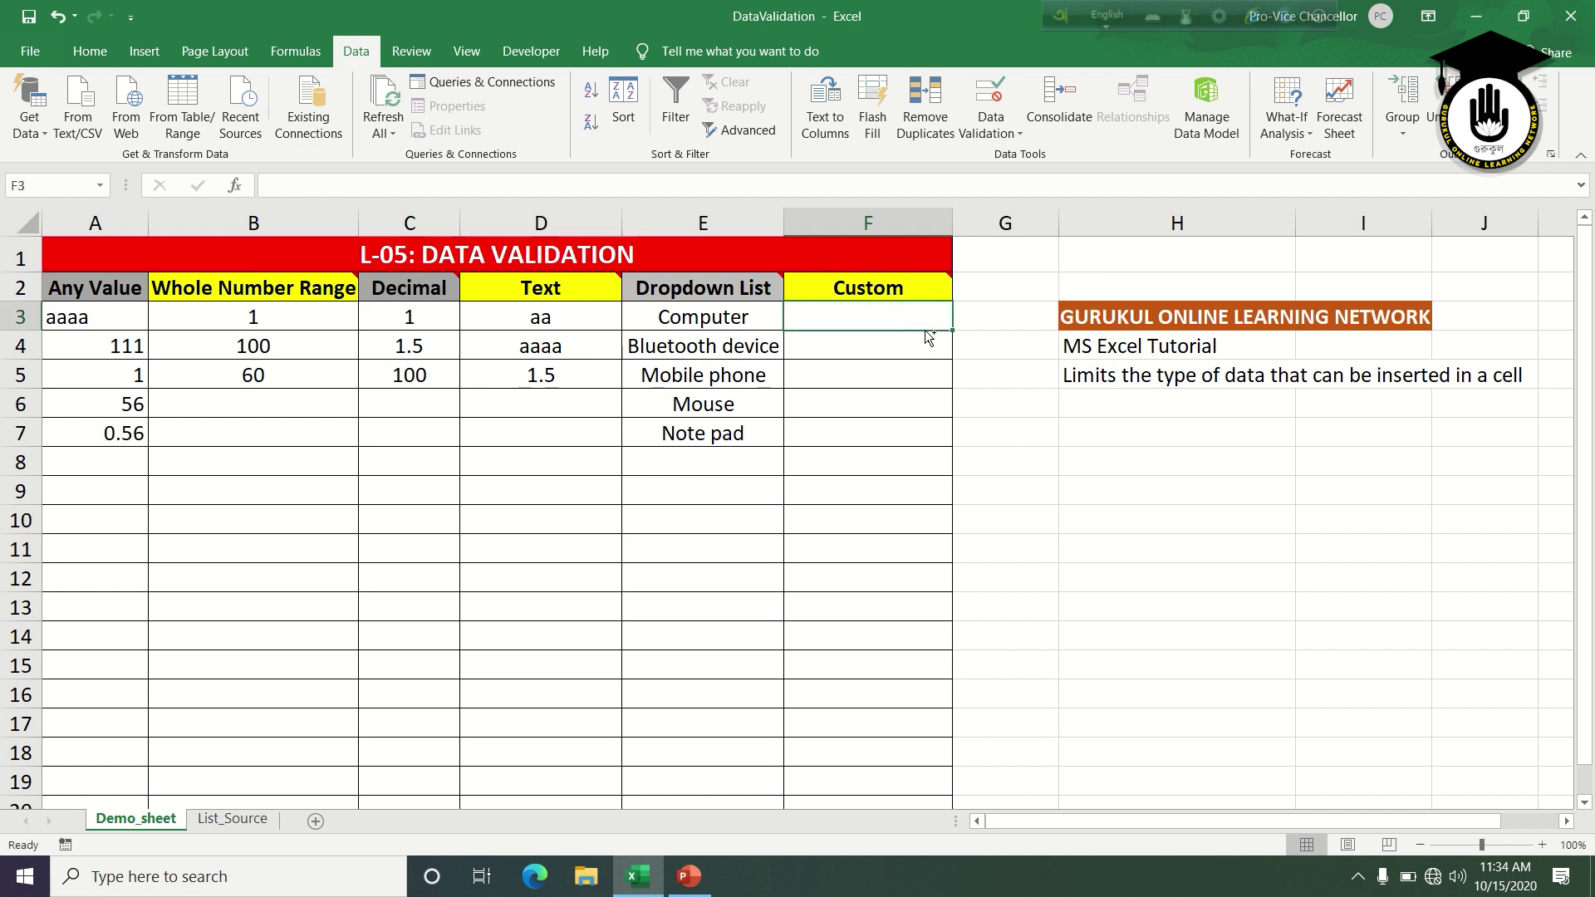
Select F3 to the end of column F and enter the Custom validation formula =istext(F3)
{"action": "key", "text": "ctrl+shift+Down"}
{"action": "left_click_drag", "start_coordinate": [1585, 788], "coordinate": [1584, 222]}
{"action": "left_click", "coordinate": [989, 129]}
{"action": "left_click", "coordinate": [1022, 163]}
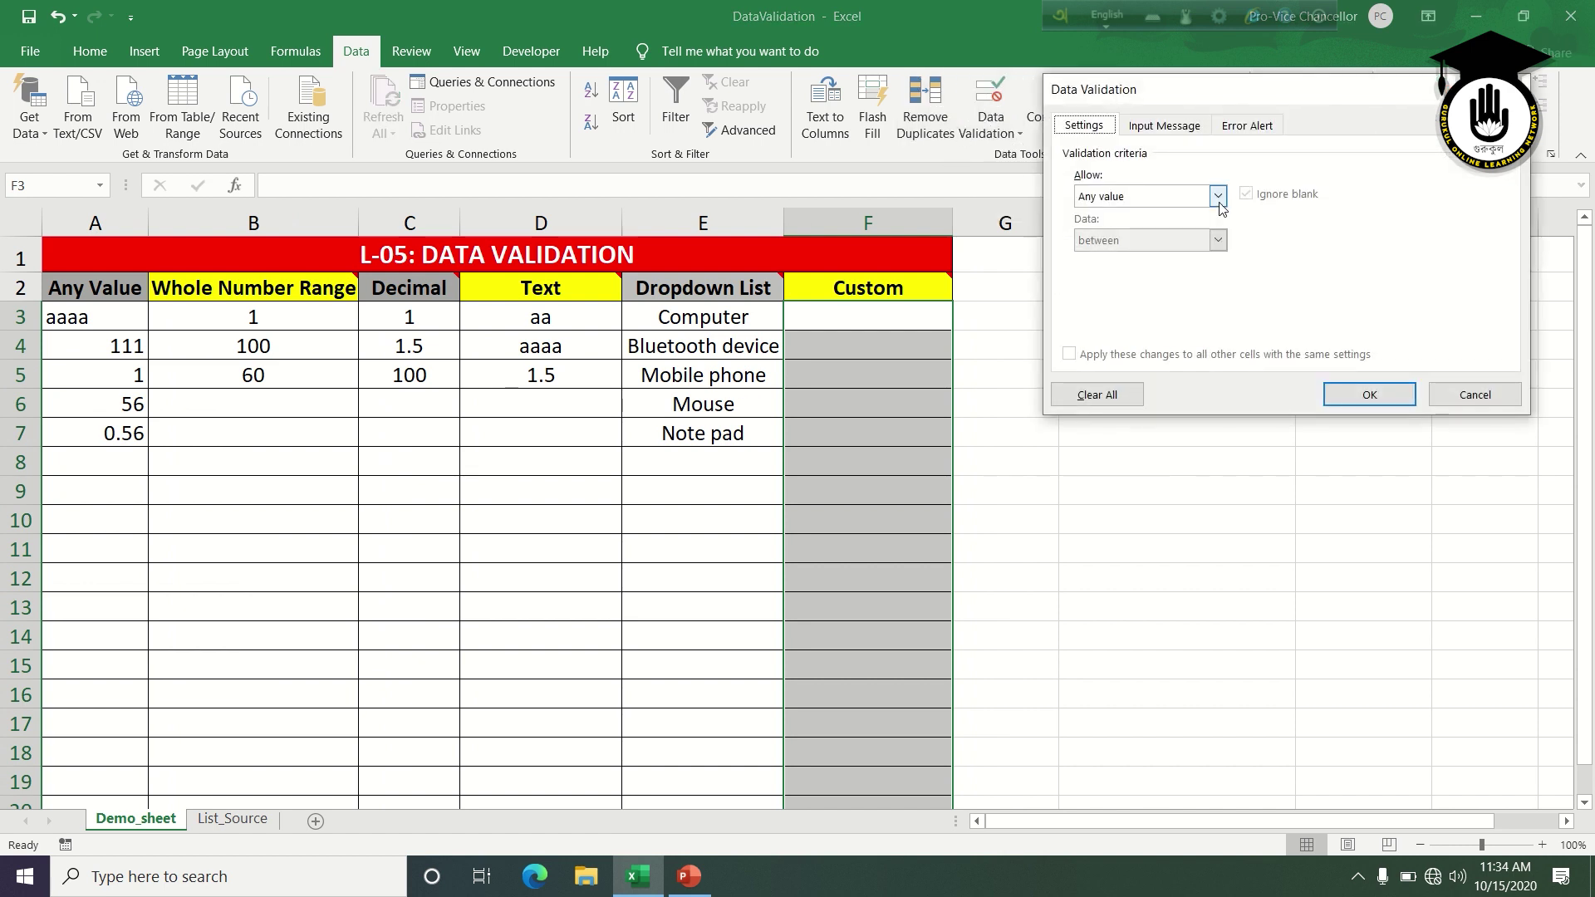
{"action": "left_click", "coordinate": [1217, 196]}
{"action": "left_click", "coordinate": [1184, 315]}
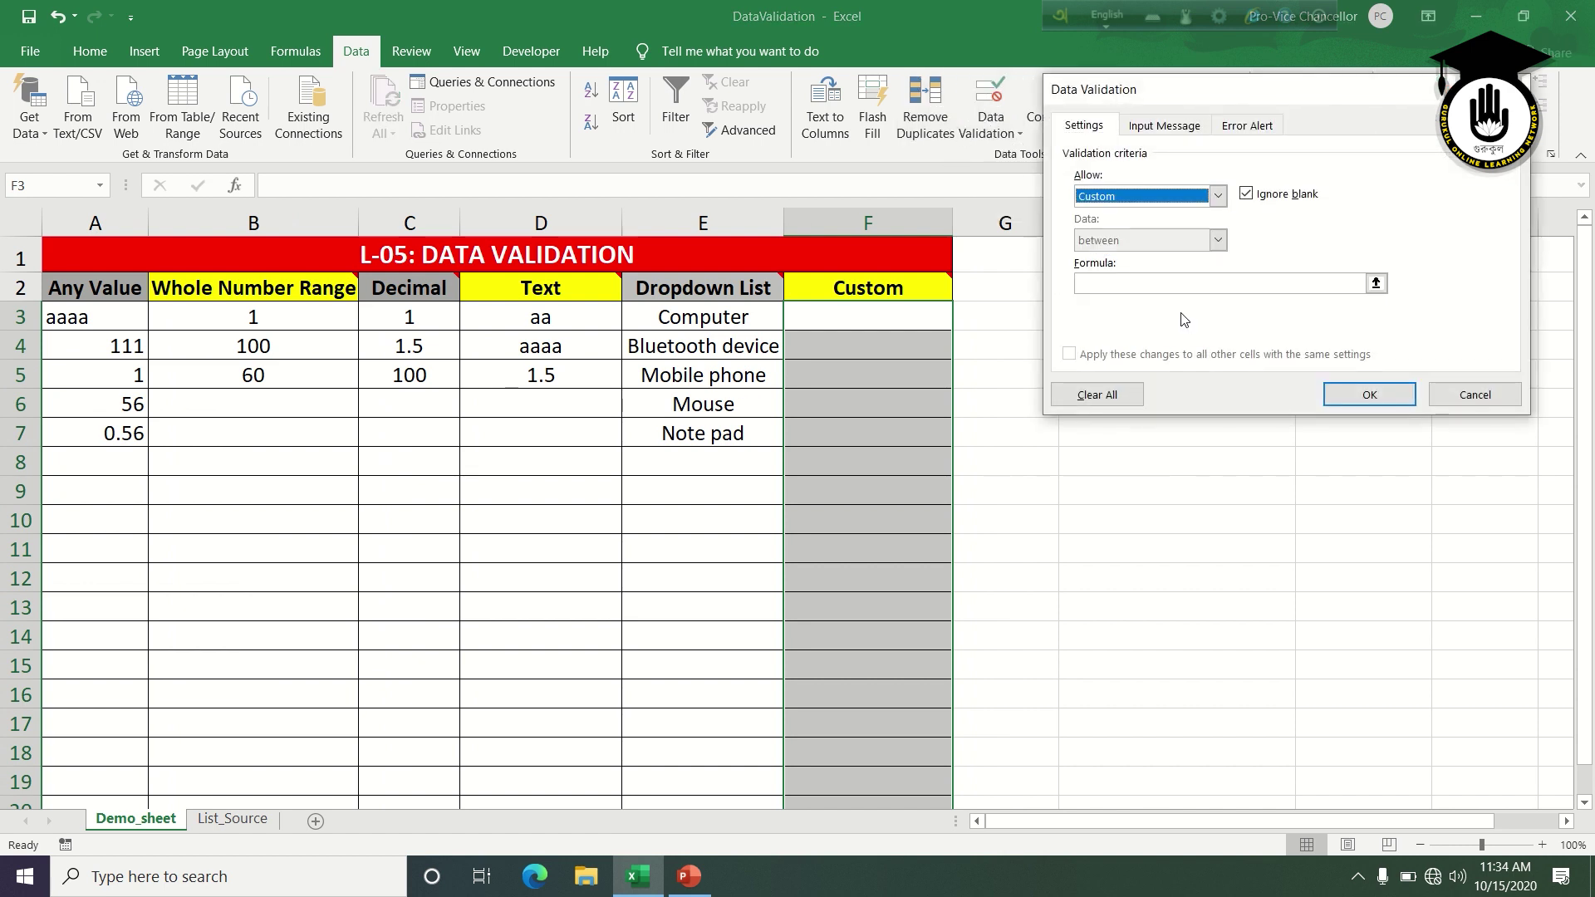
{"action": "left_click", "coordinate": [1128, 284]}
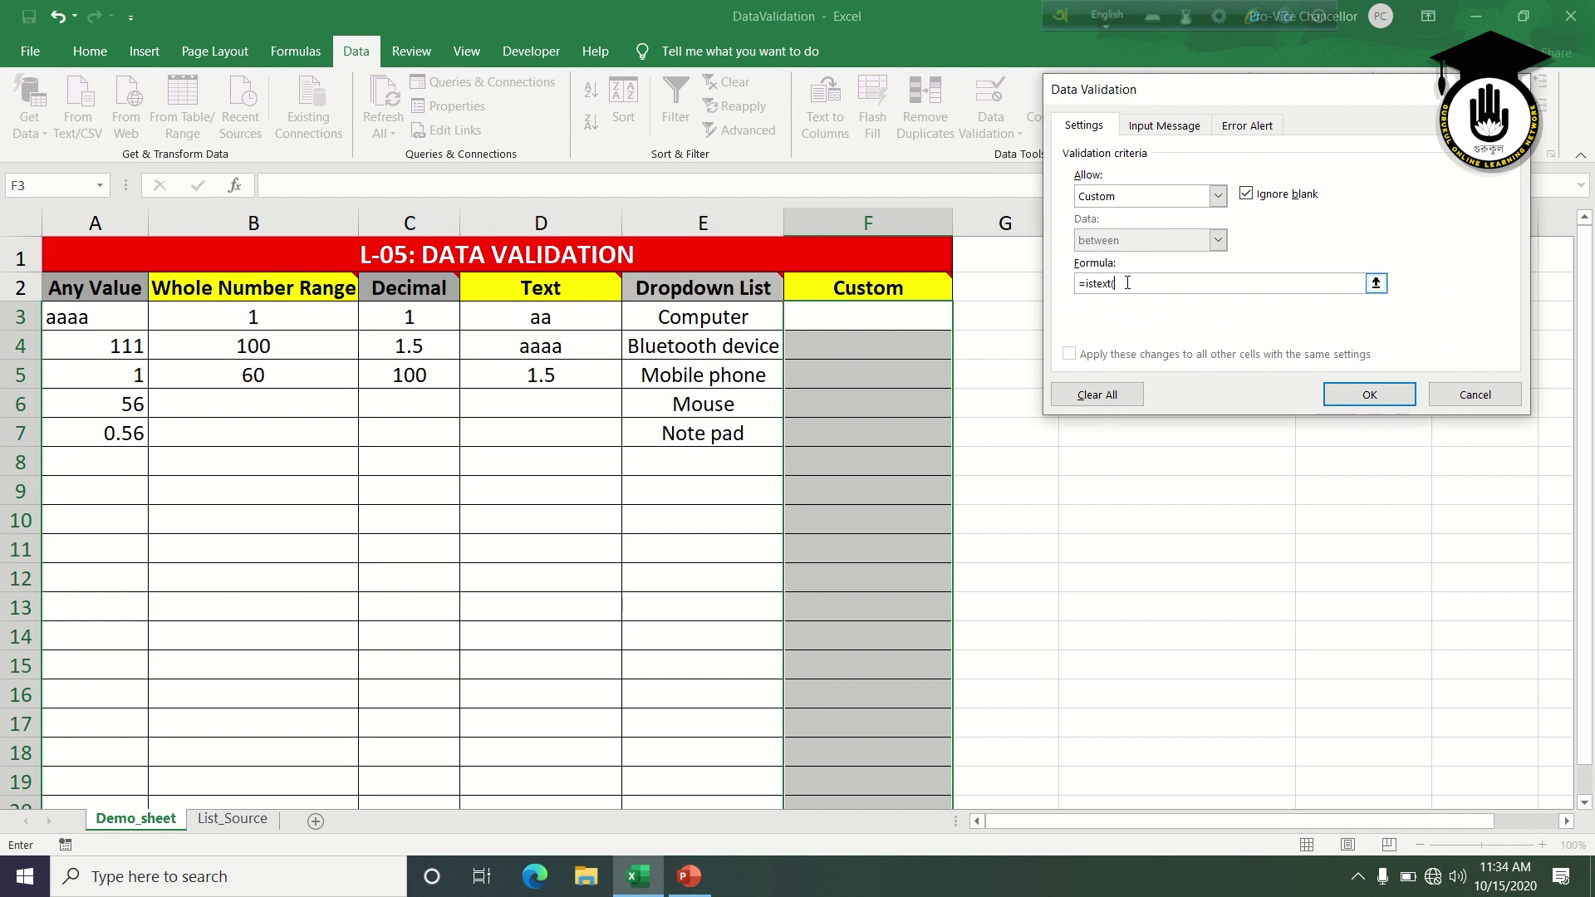
{"action": "left_click", "coordinate": [879, 318]}
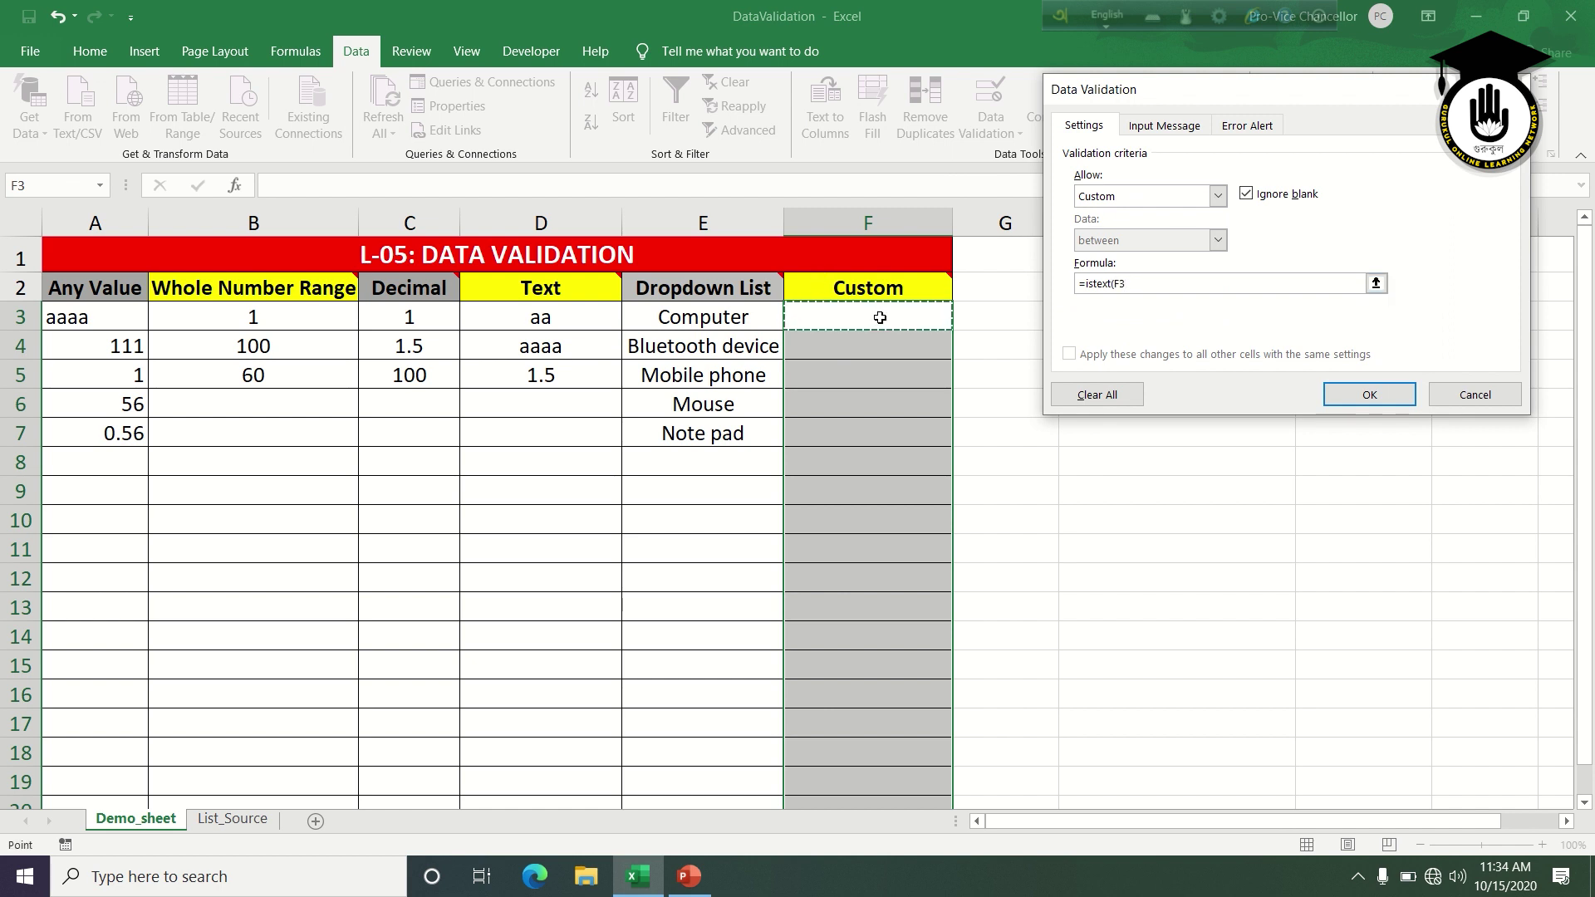
{"action": "type", "text": ")"}
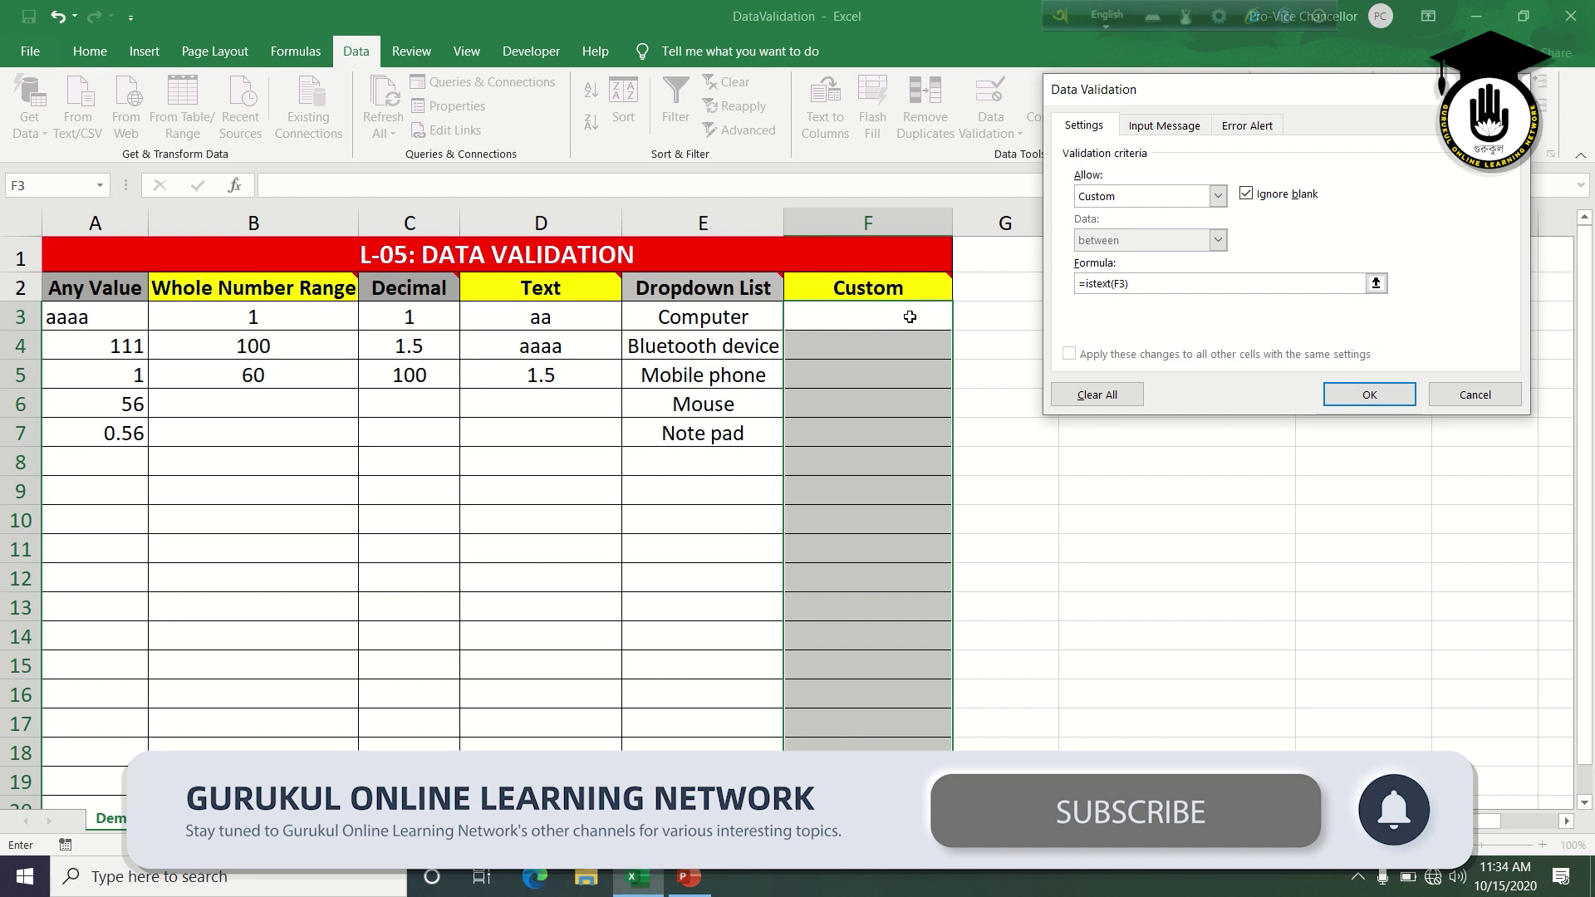
Apply the ISTEXT rule and enter aaa in F3
{"action": "left_click", "coordinate": [1369, 397]}
{"action": "left_click", "coordinate": [1148, 482]}
{"action": "left_click", "coordinate": [867, 311]}
{"action": "type", "text": "aaa"}
{"action": "left_click", "coordinate": [1068, 452]}
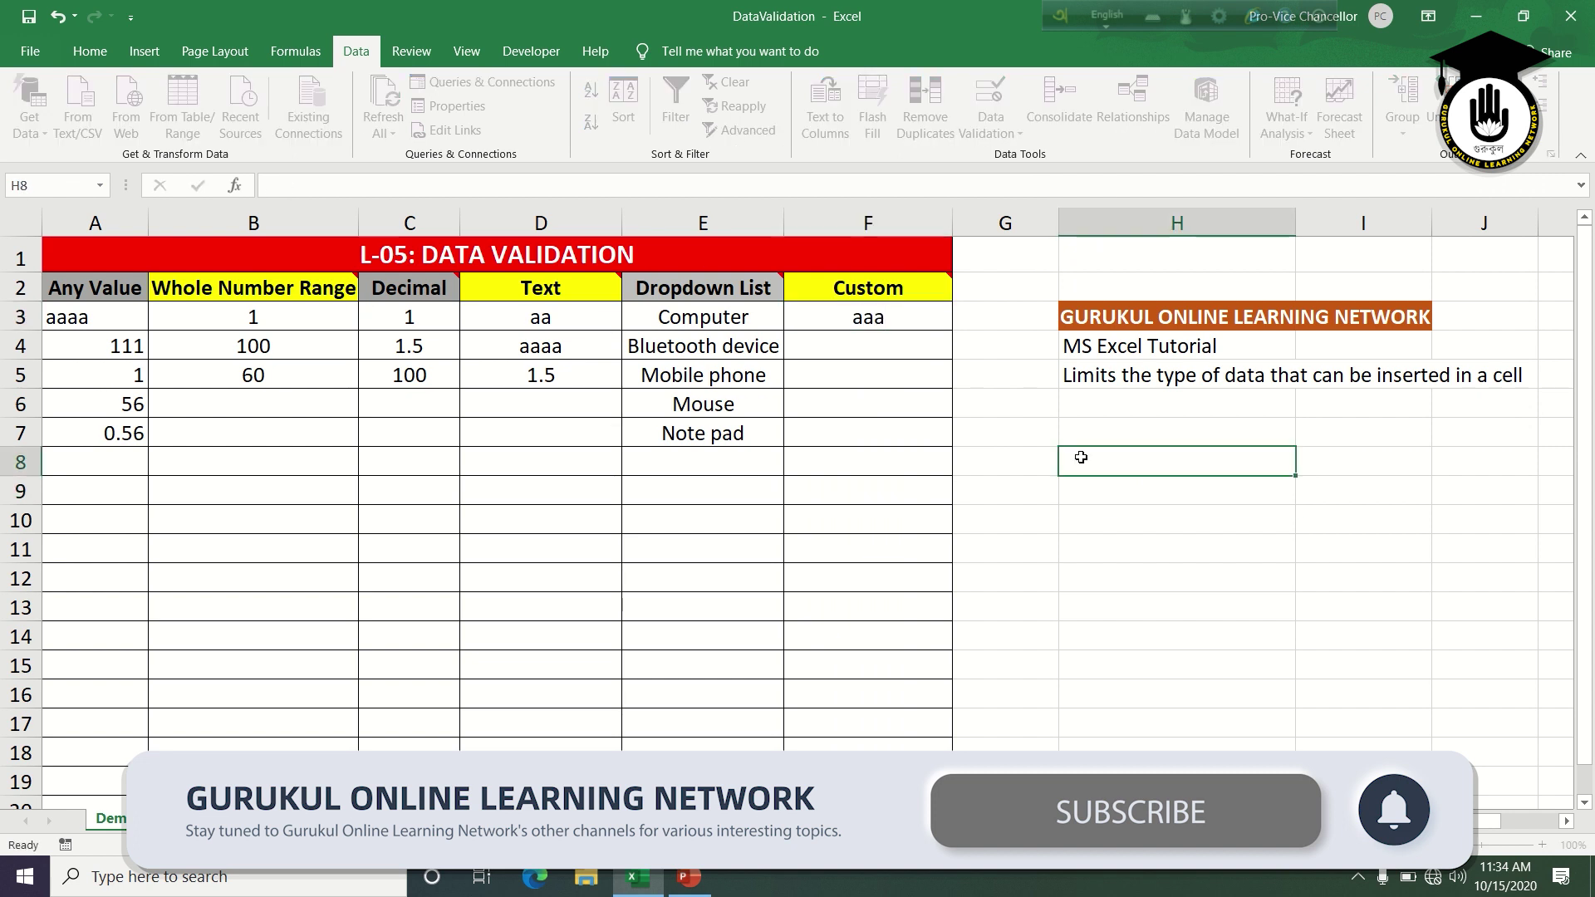
Confirm that the numbers 111 and 1.56 are rejected in F4
{"action": "left_click", "coordinate": [864, 343]}
{"action": "type", "text": "111"}
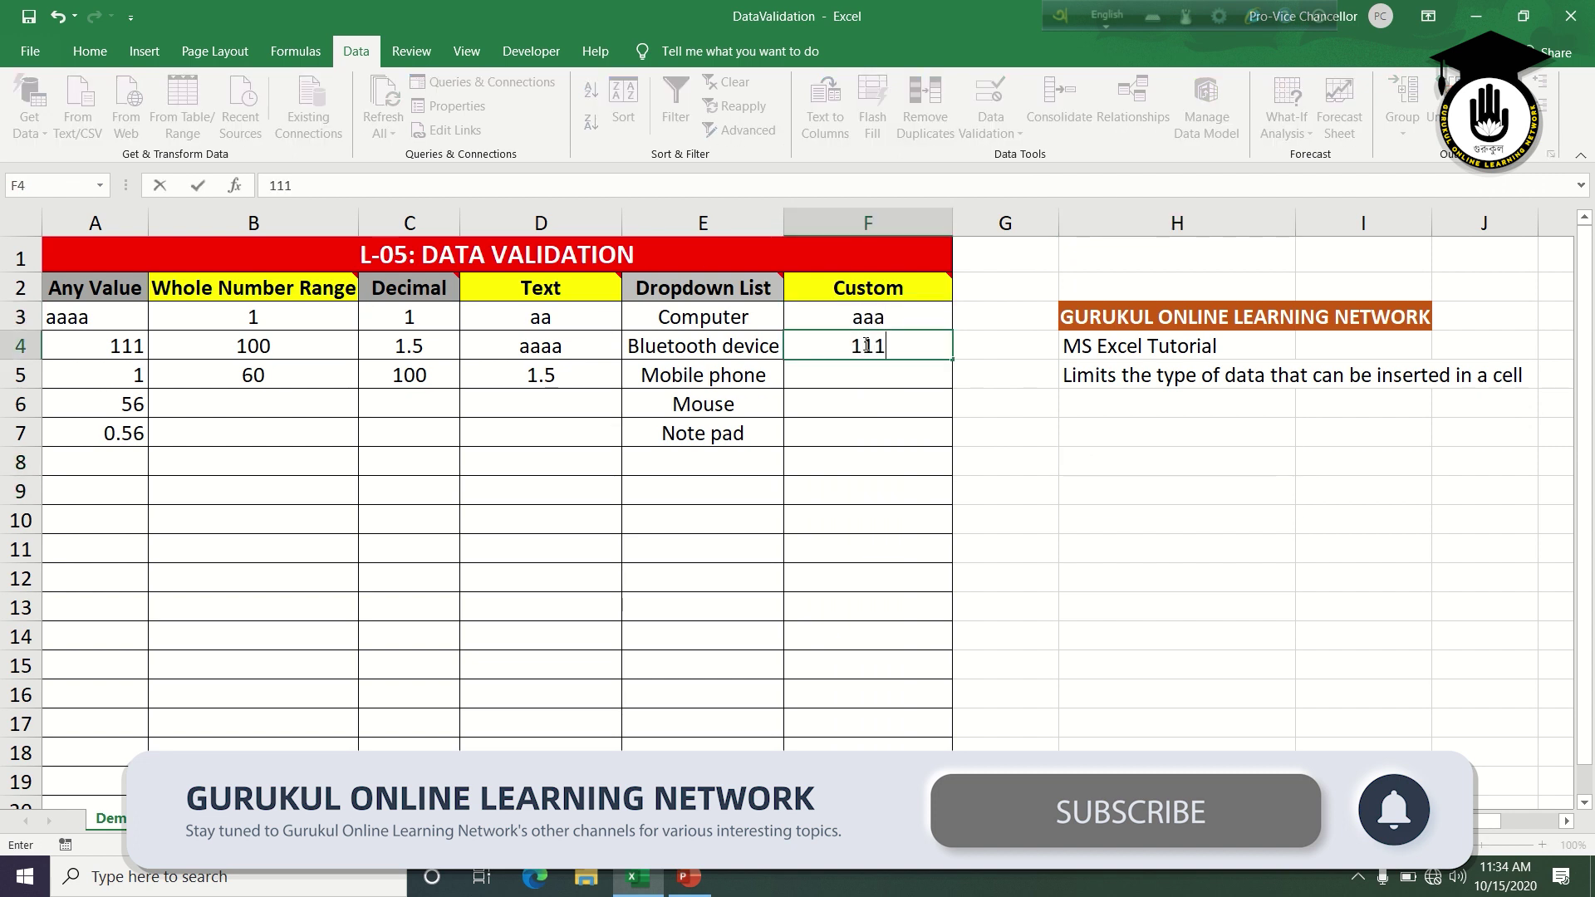
{"action": "key", "text": "Return"}
{"action": "left_click", "coordinate": [805, 496]}
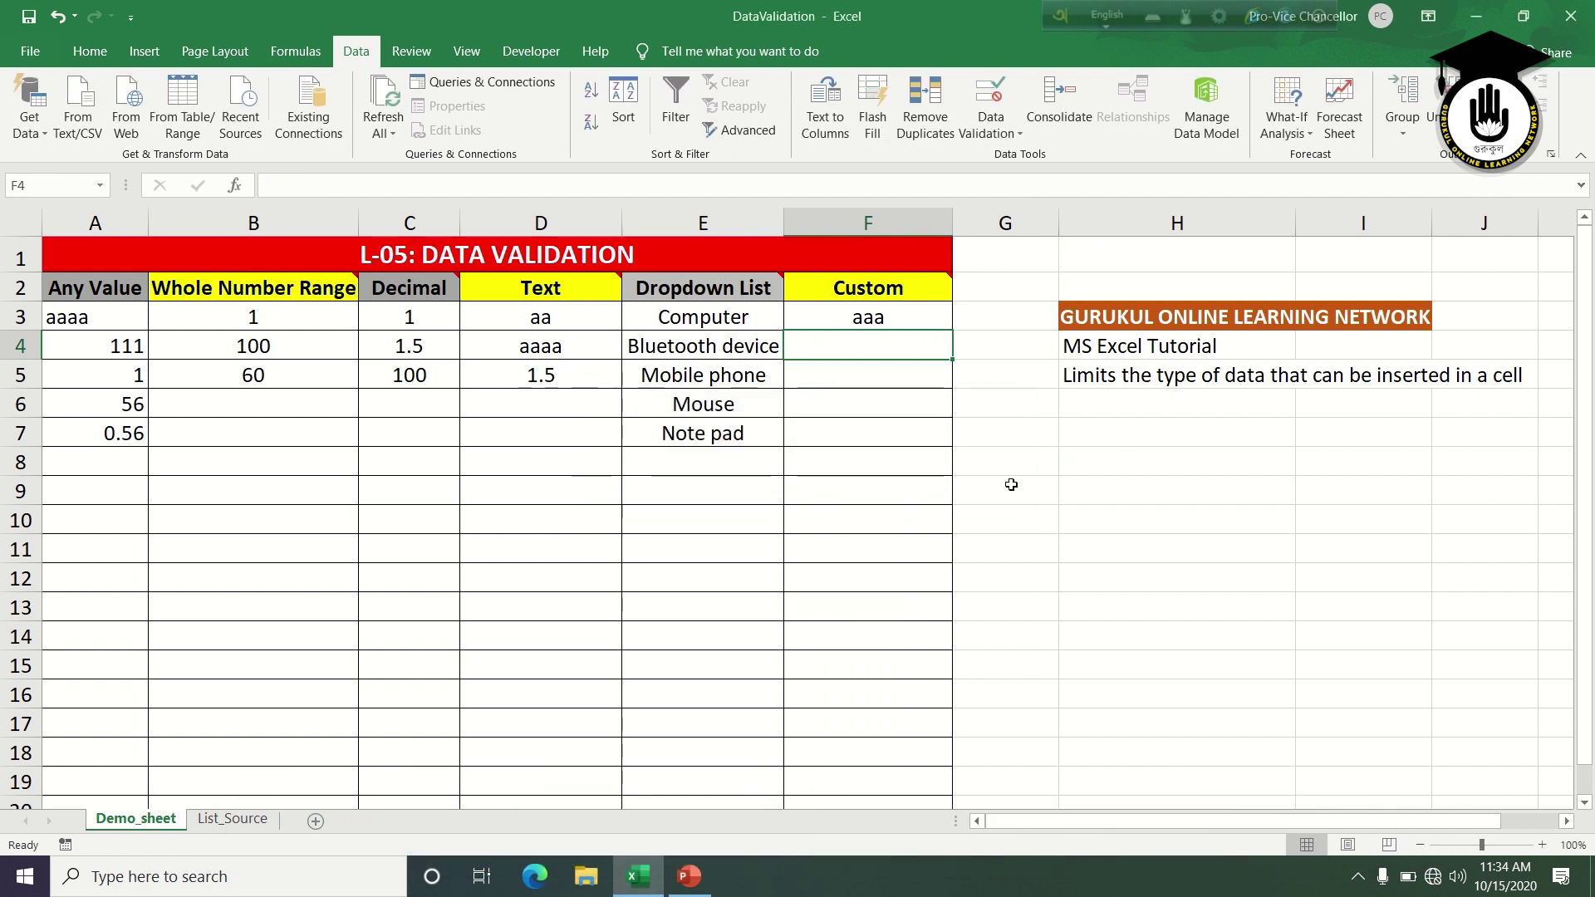
{"action": "type", "text": "1.56"}
{"action": "key", "text": "Return"}
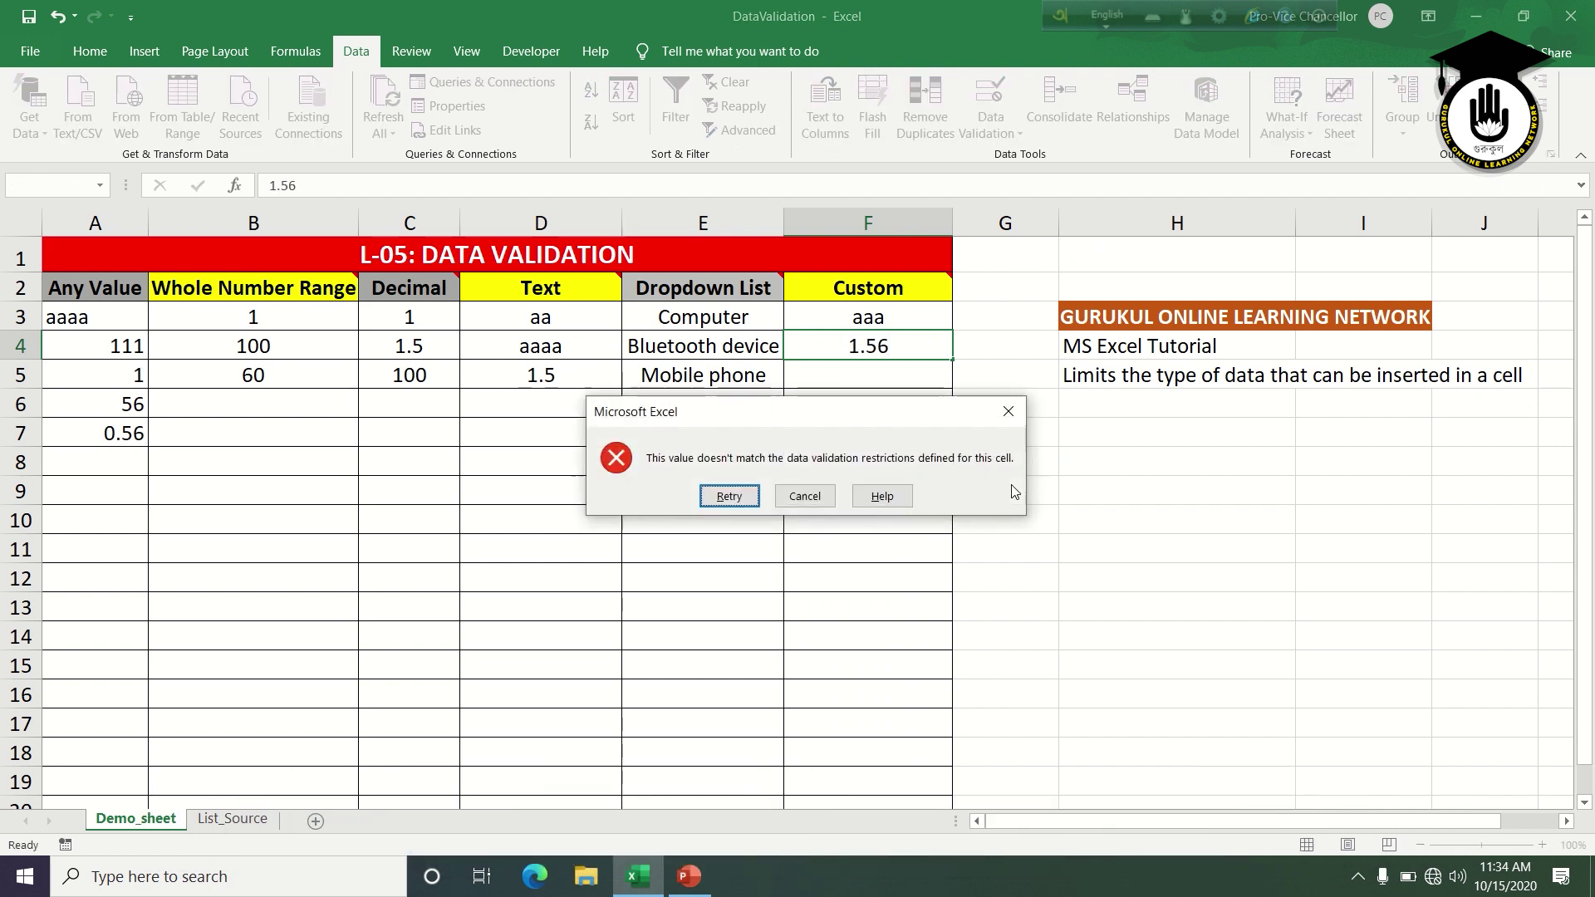
{"action": "left_click", "coordinate": [805, 497]}
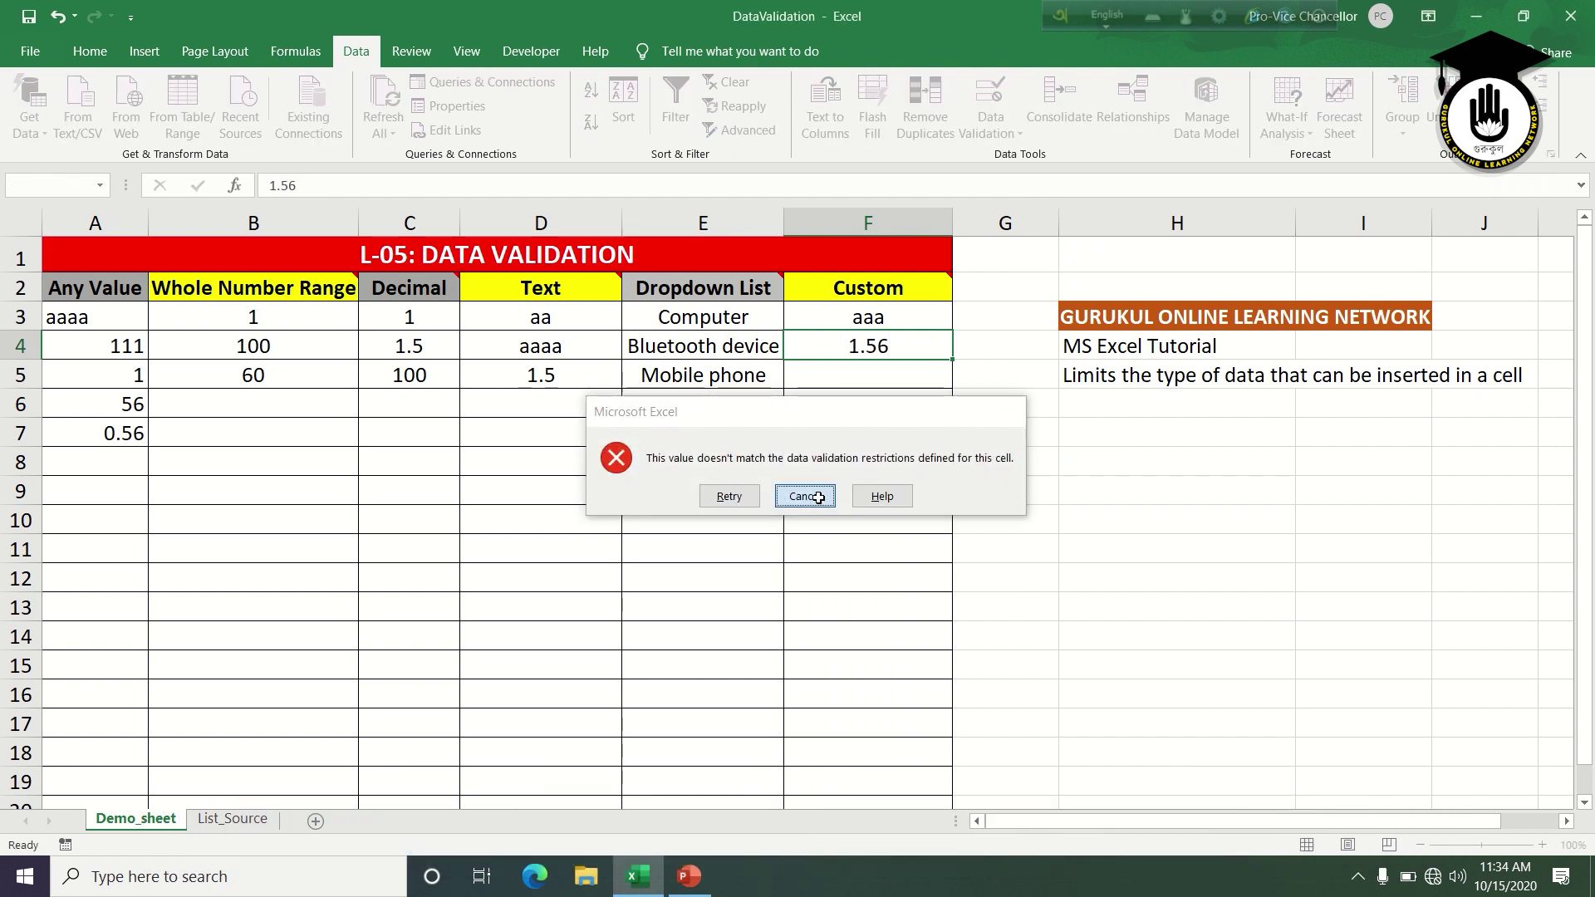
{"action": "left_click", "coordinate": [1179, 499]}
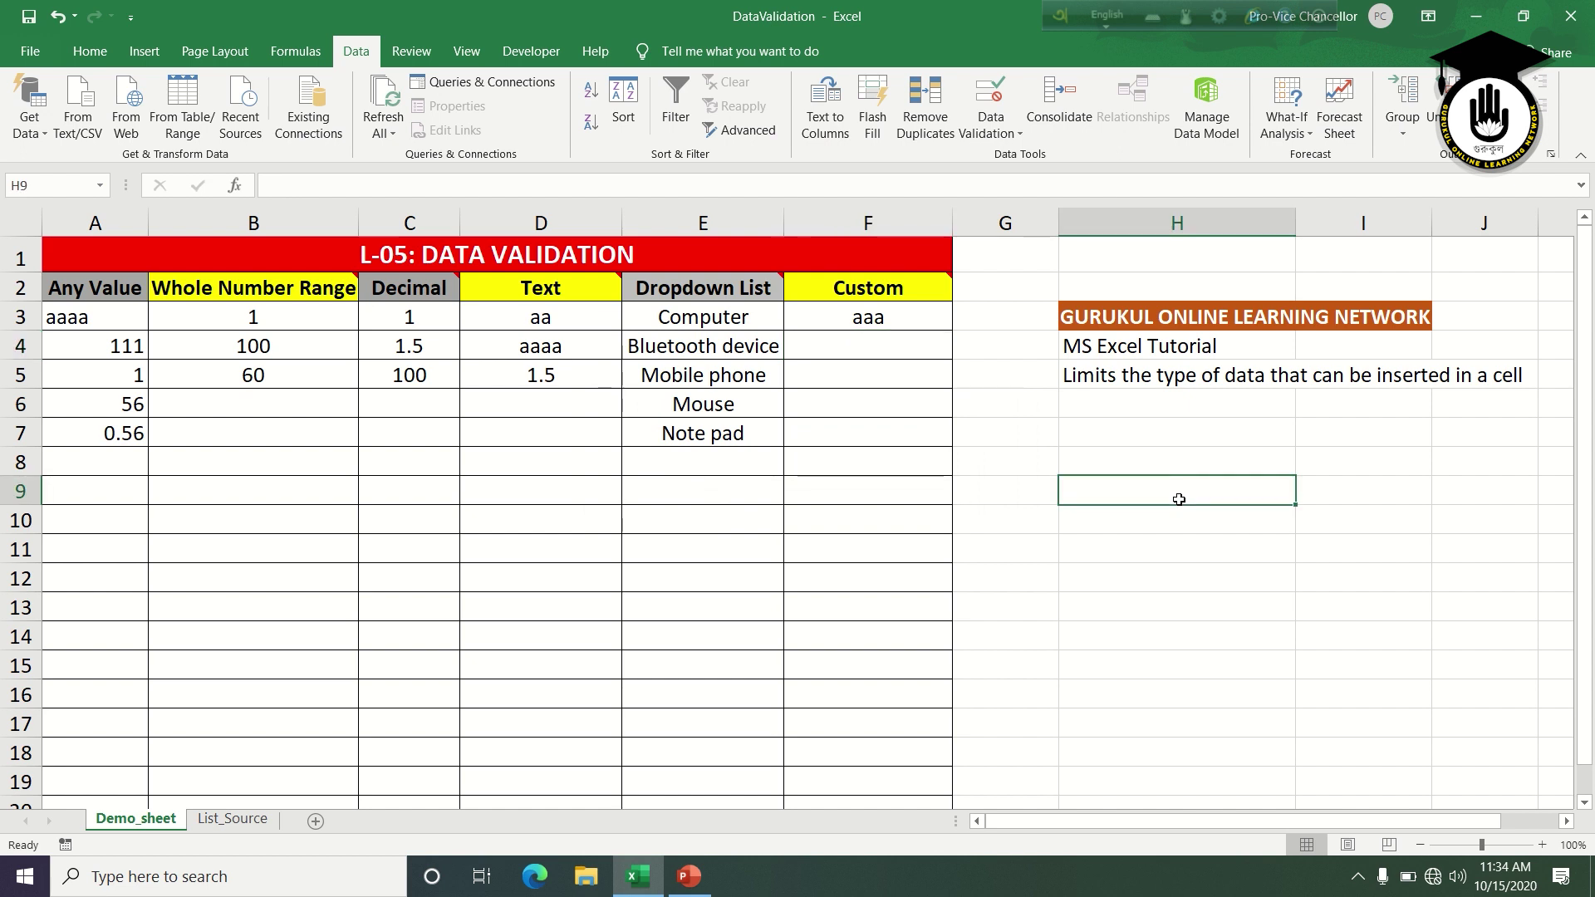
Replace column F's ISTEXT formula with =isnumber(F3) for F3 downward and apply it
{"action": "left_click", "coordinate": [897, 320]}
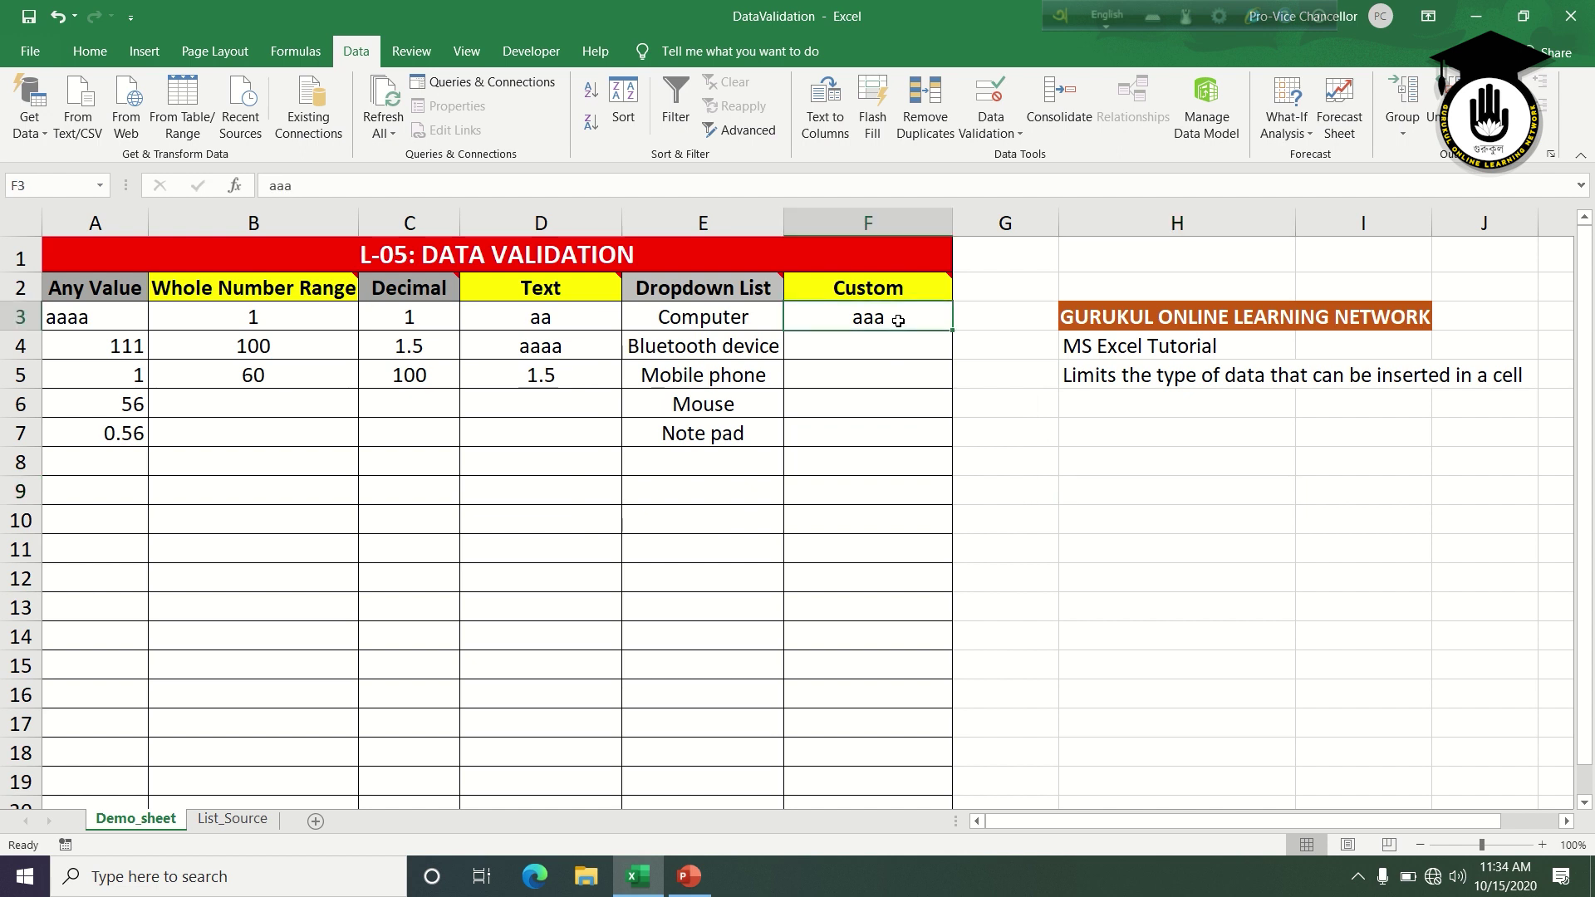
{"action": "key", "text": "ctrl+shift+Down"}
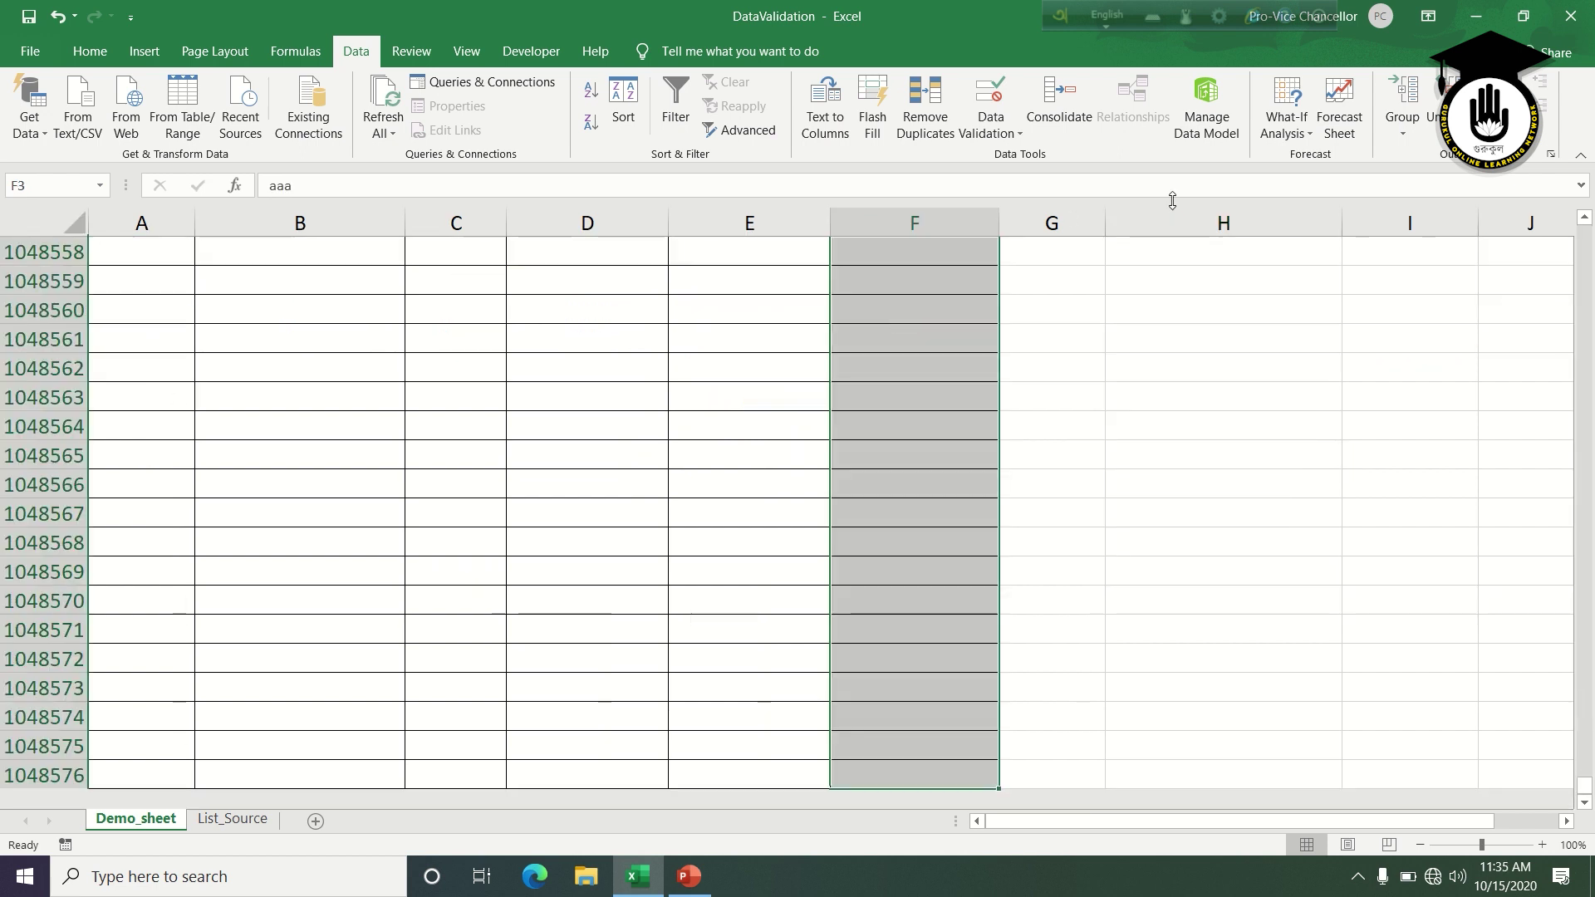
{"action": "left_click", "coordinate": [1003, 143]}
{"action": "left_click", "coordinate": [1010, 157]}
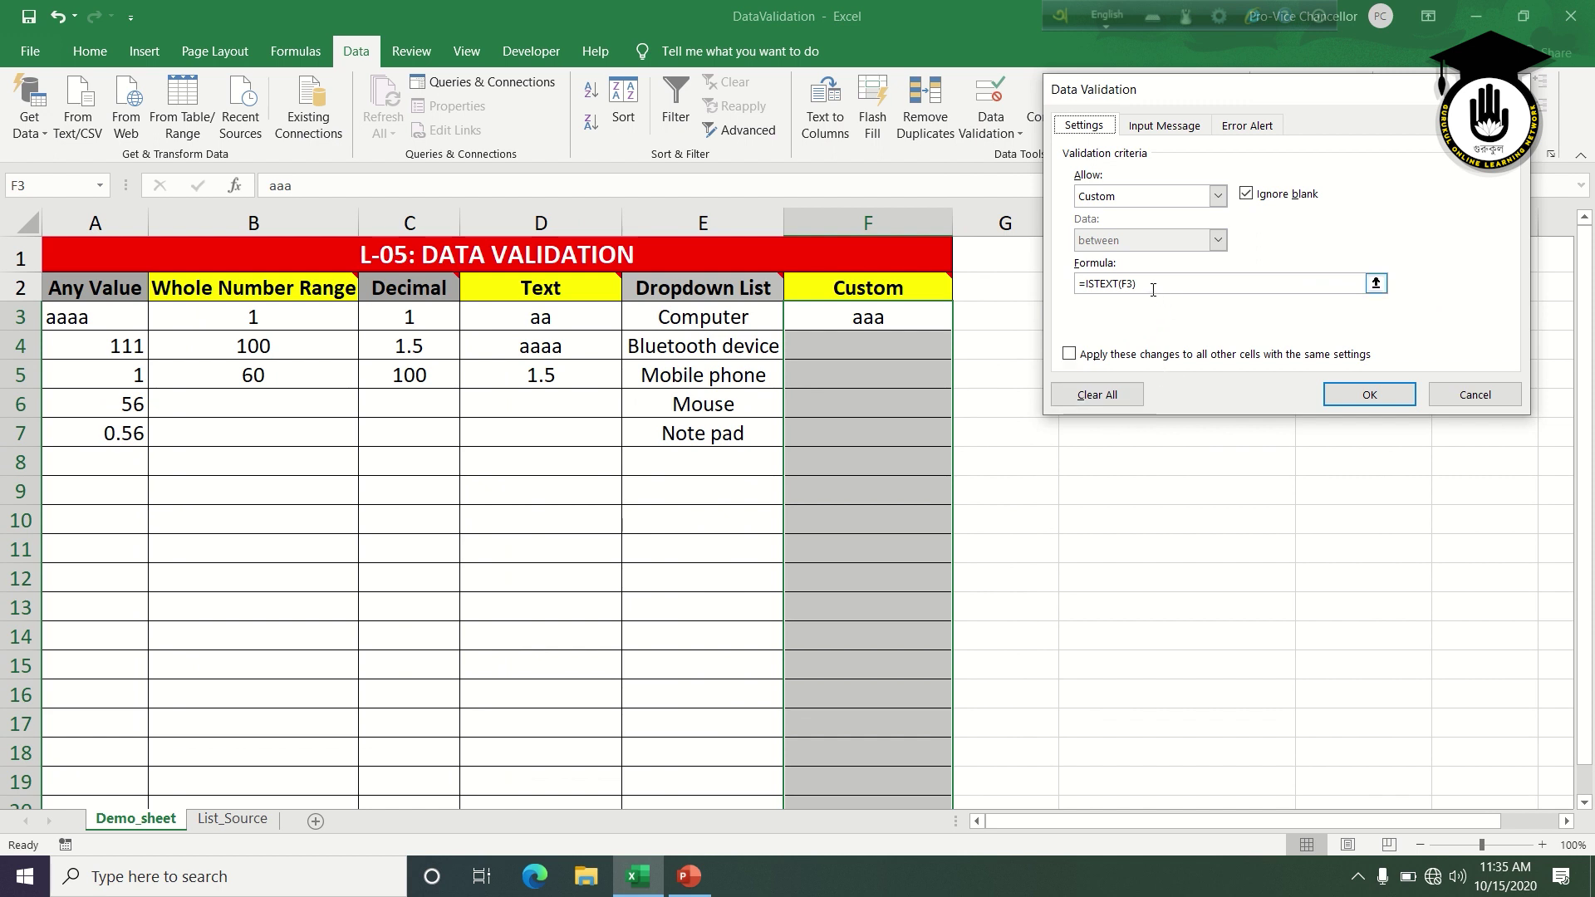
{"action": "left_click_drag", "start_coordinate": [1153, 289], "coordinate": [1021, 286]}
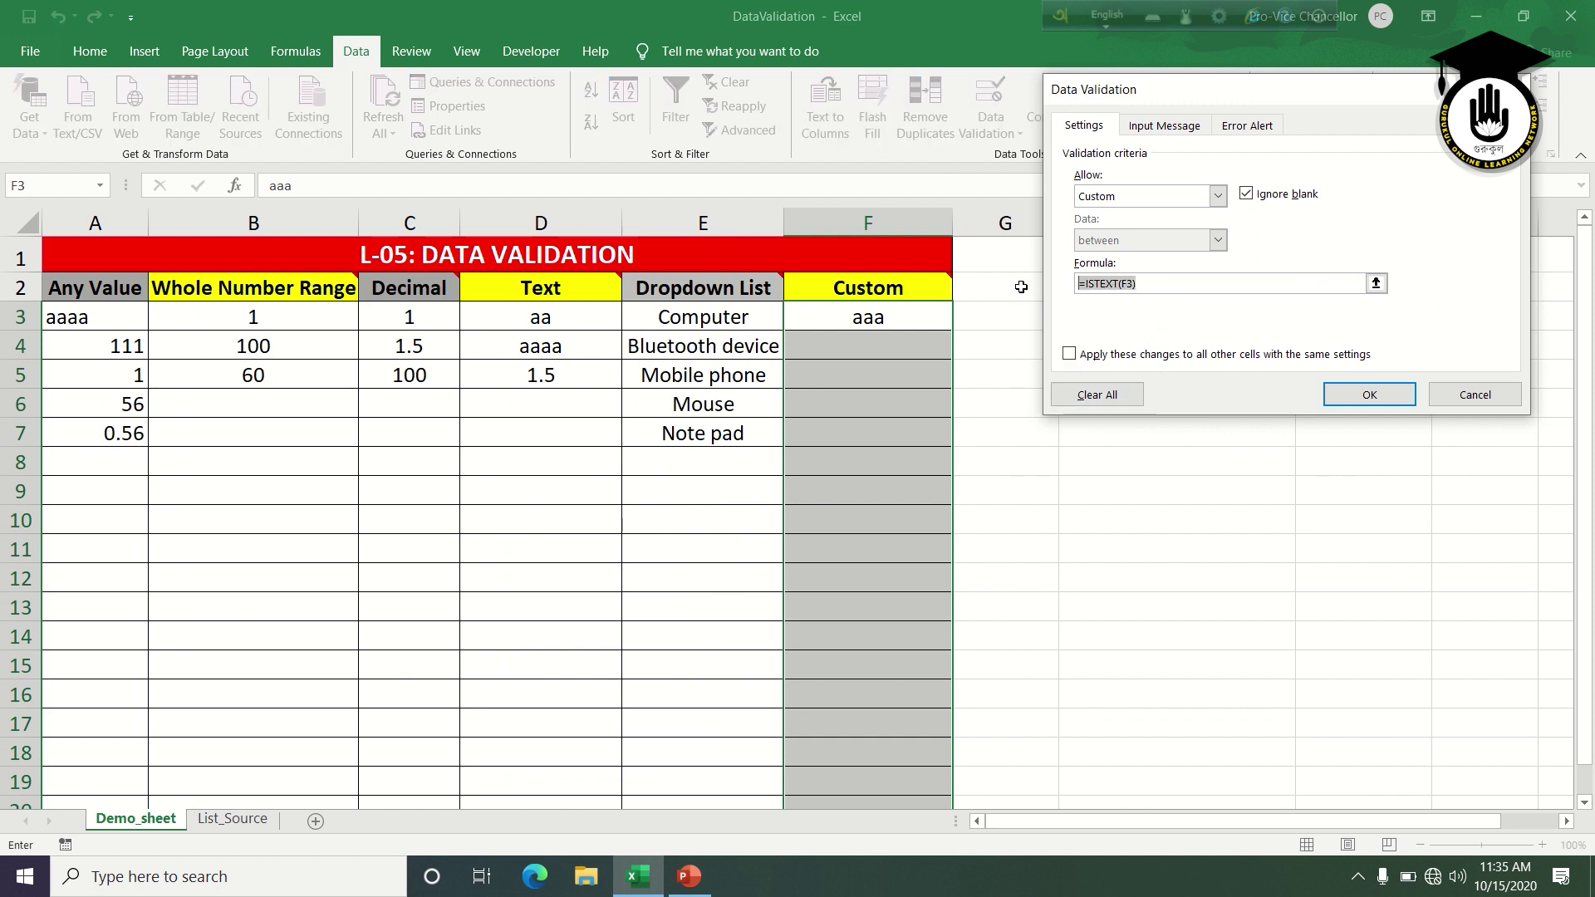
{"action": "type", "text": "=isnumber("}
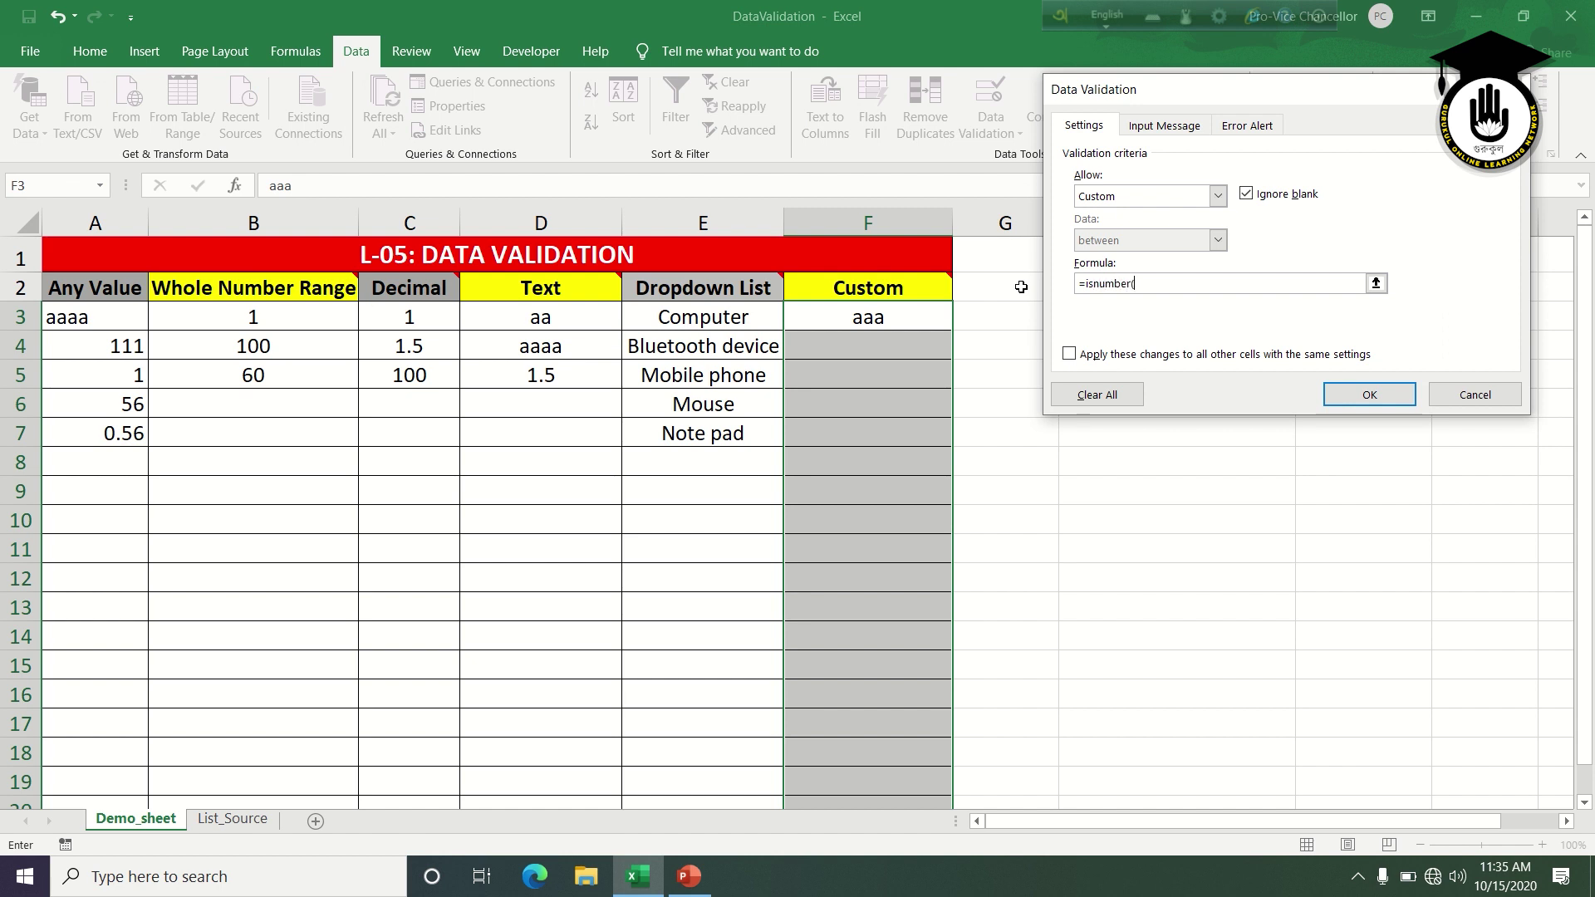
{"action": "left_click", "coordinate": [888, 313]}
{"action": "type", "text": ")"}
{"action": "left_click", "coordinate": [1369, 395]}
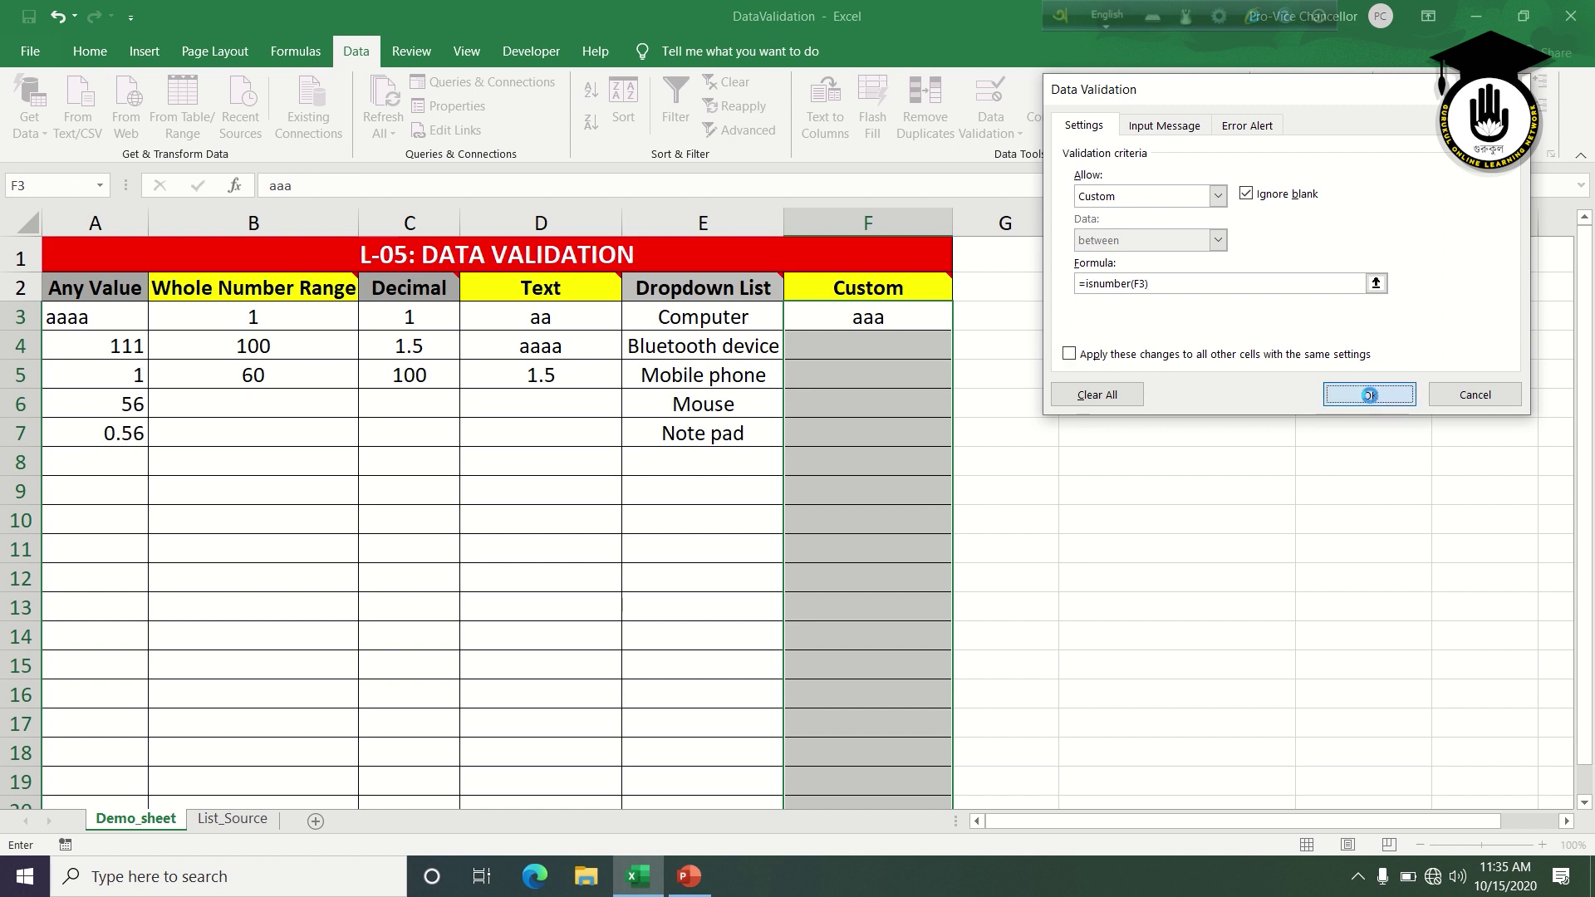
{"action": "left_click", "coordinate": [881, 318]}
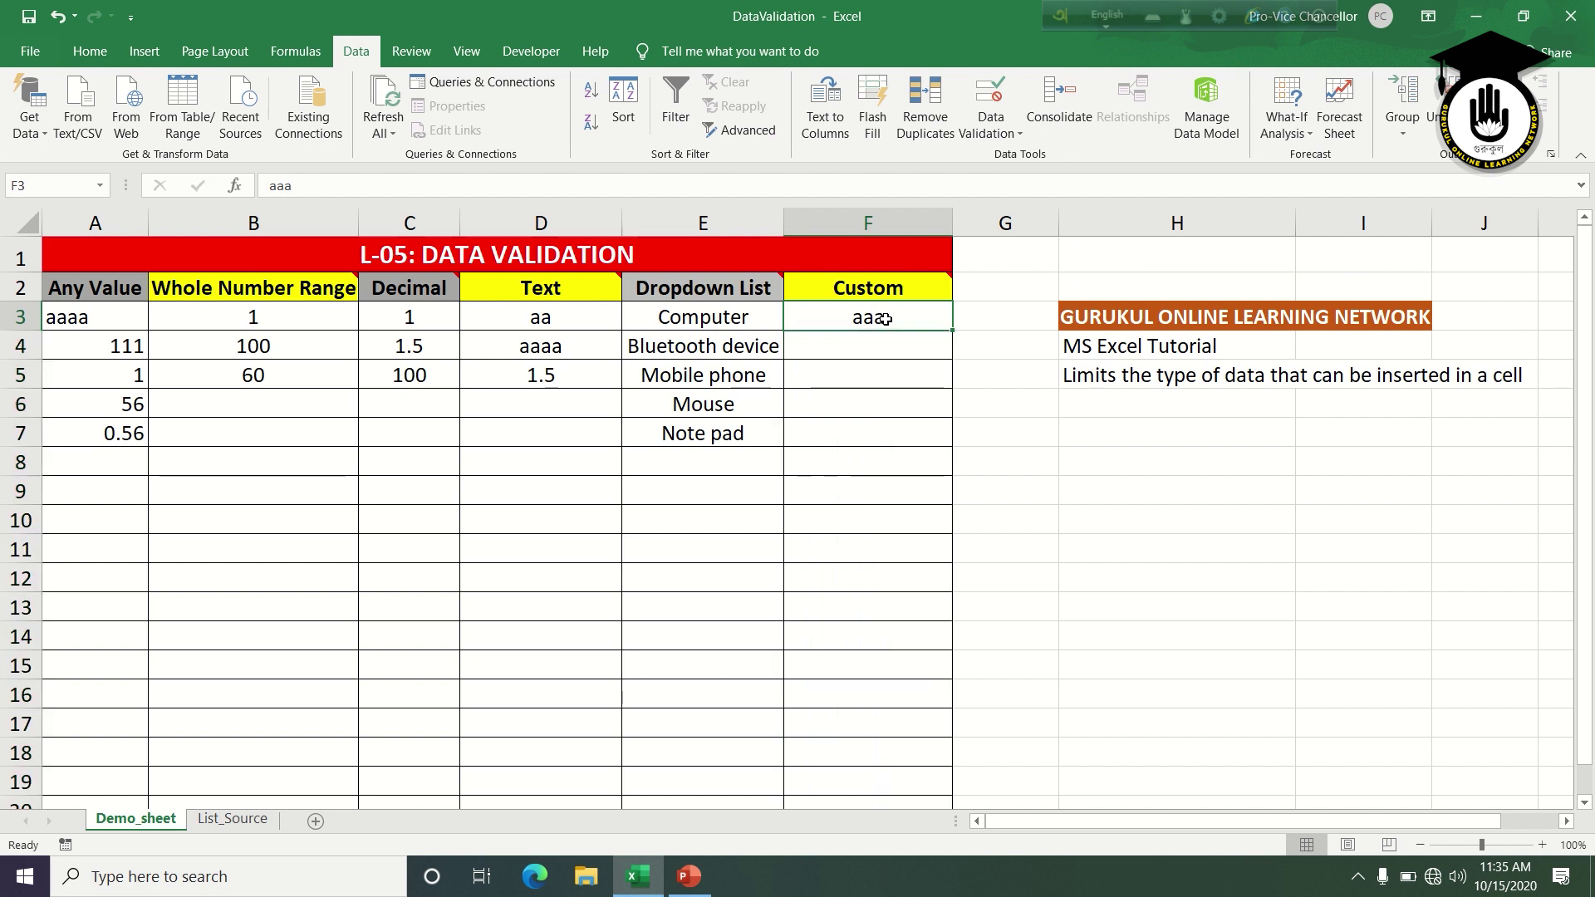
Enter 123 in F3 and 12.5 in F4
{"action": "type", "text": "123"}
{"action": "key", "text": "Return"}
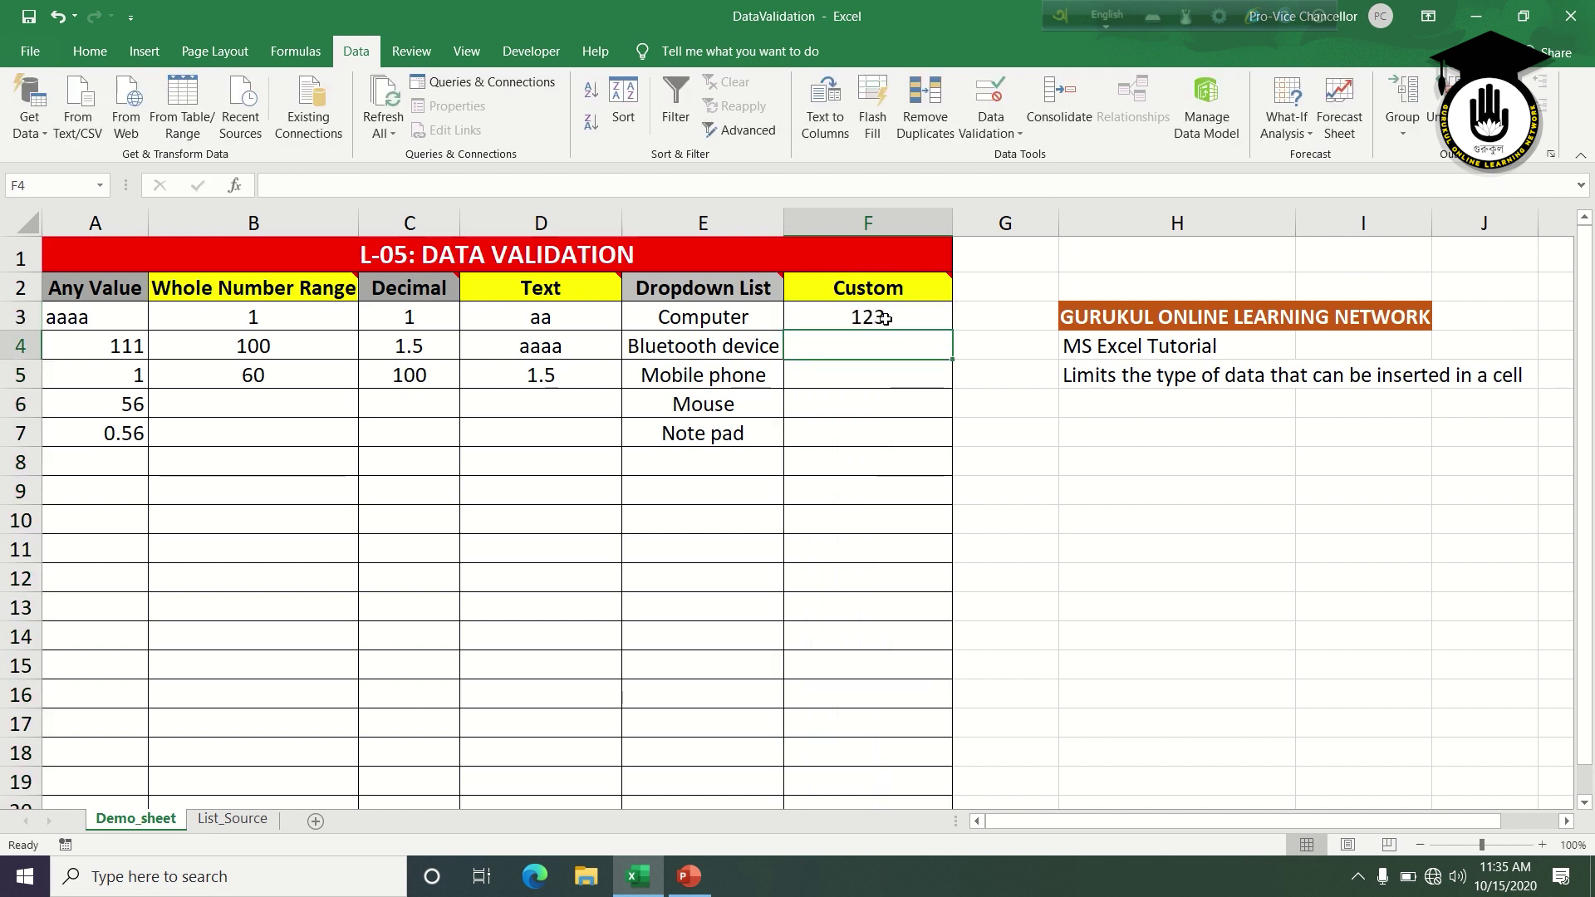
{"action": "type", "text": "12."}
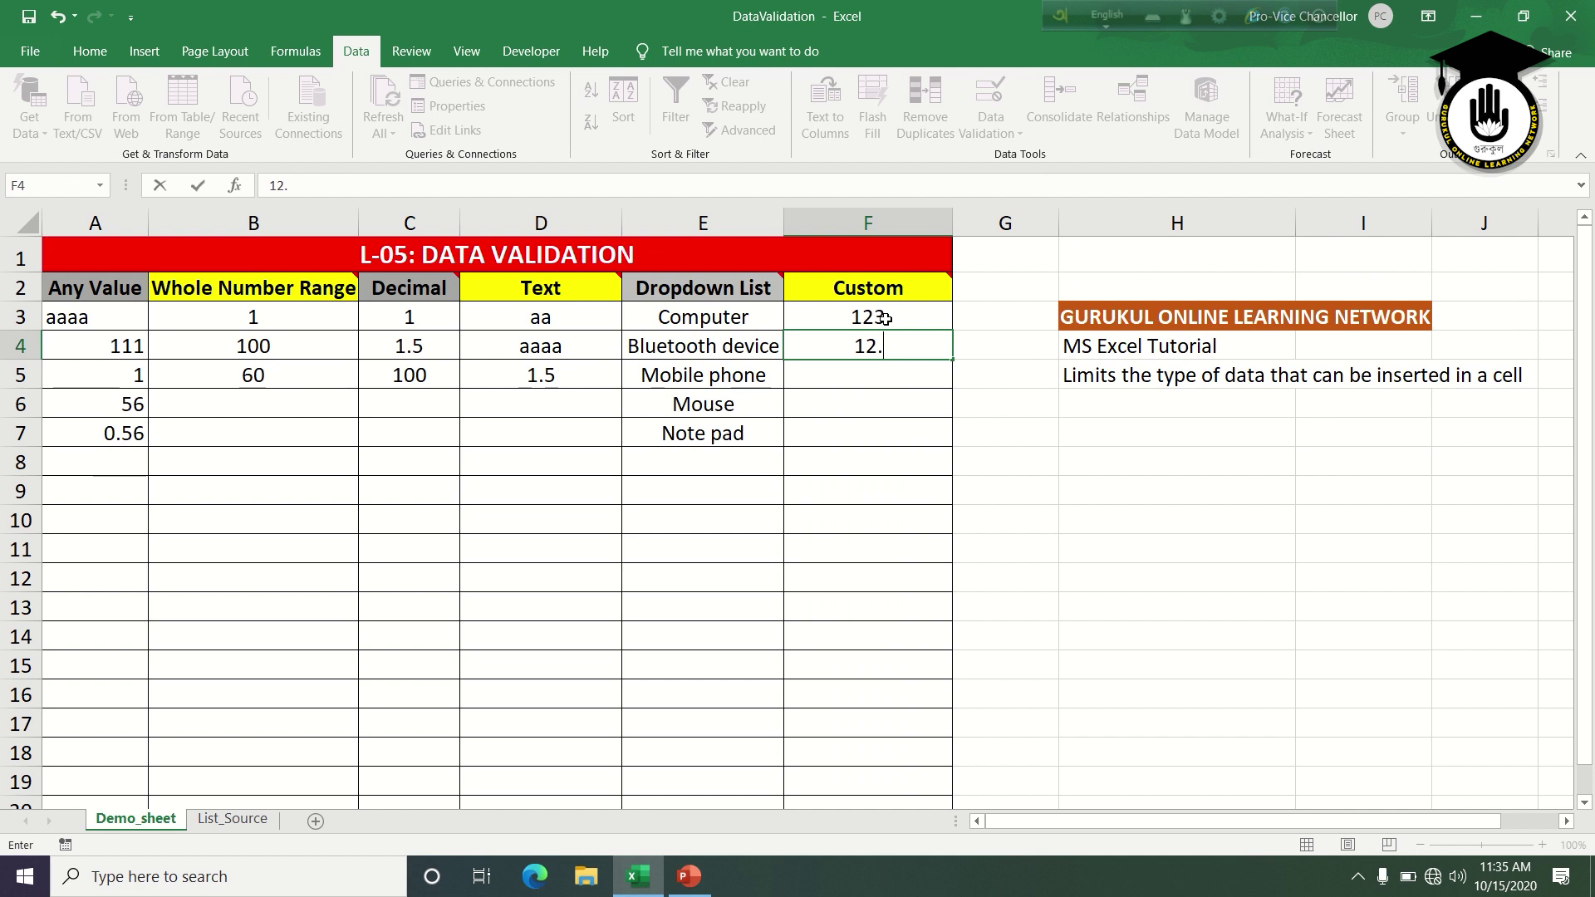
{"action": "type", "text": "5"}
{"action": "key", "text": "Return"}
Confirm that the text entries asg and aa are rejected in F5
{"action": "type", "text": "asg"}
{"action": "key", "text": "Return"}
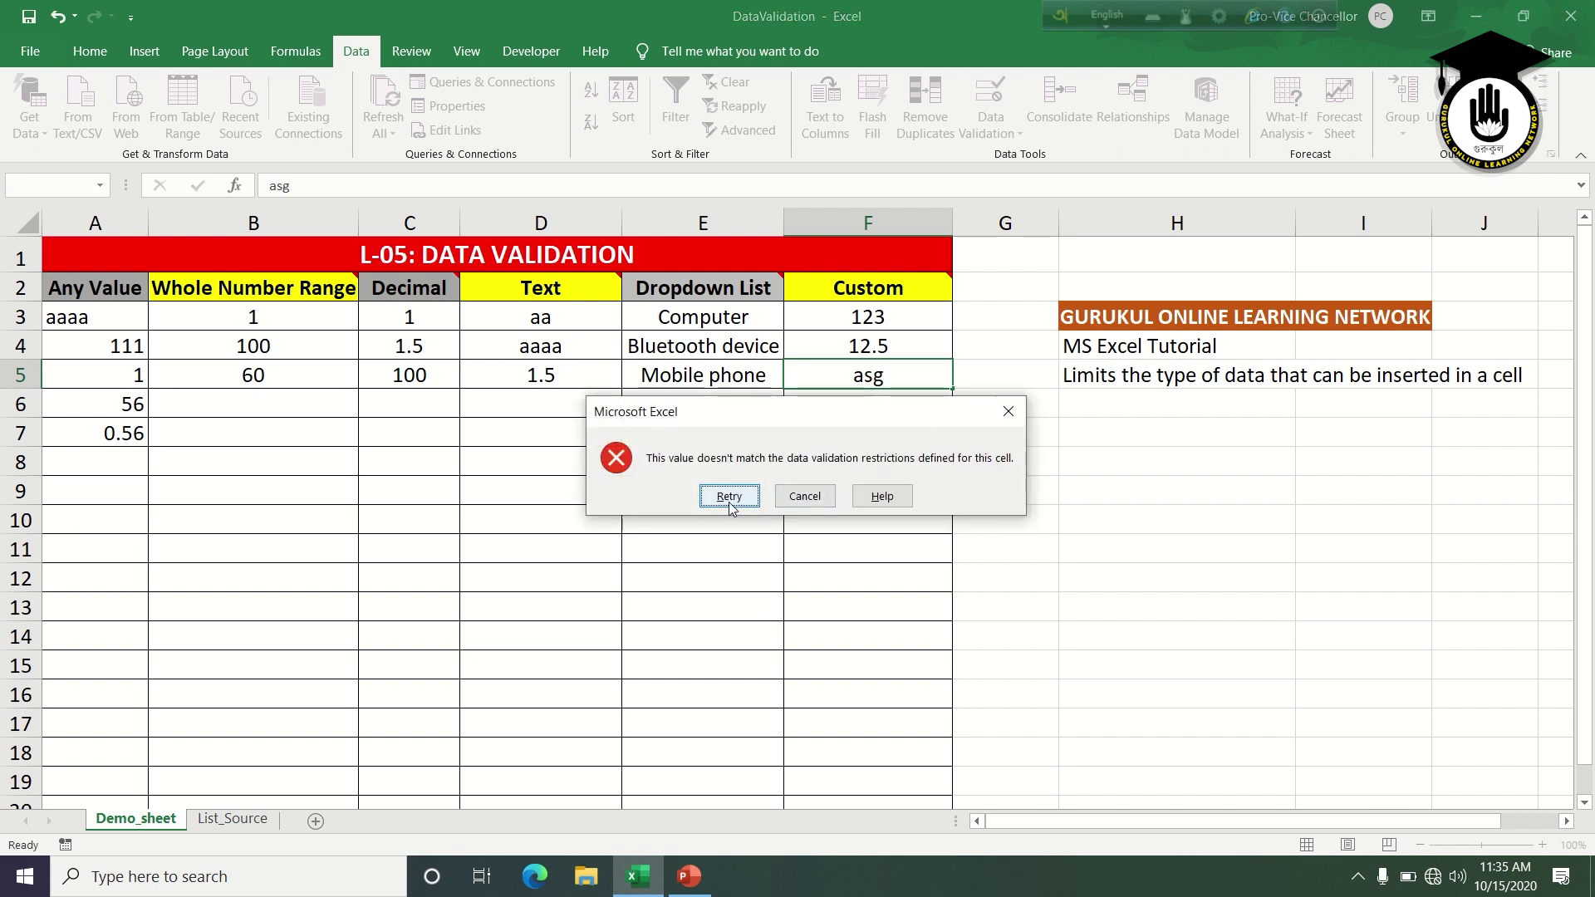
{"action": "left_click", "coordinate": [804, 496]}
{"action": "left_click", "coordinate": [1107, 540]}
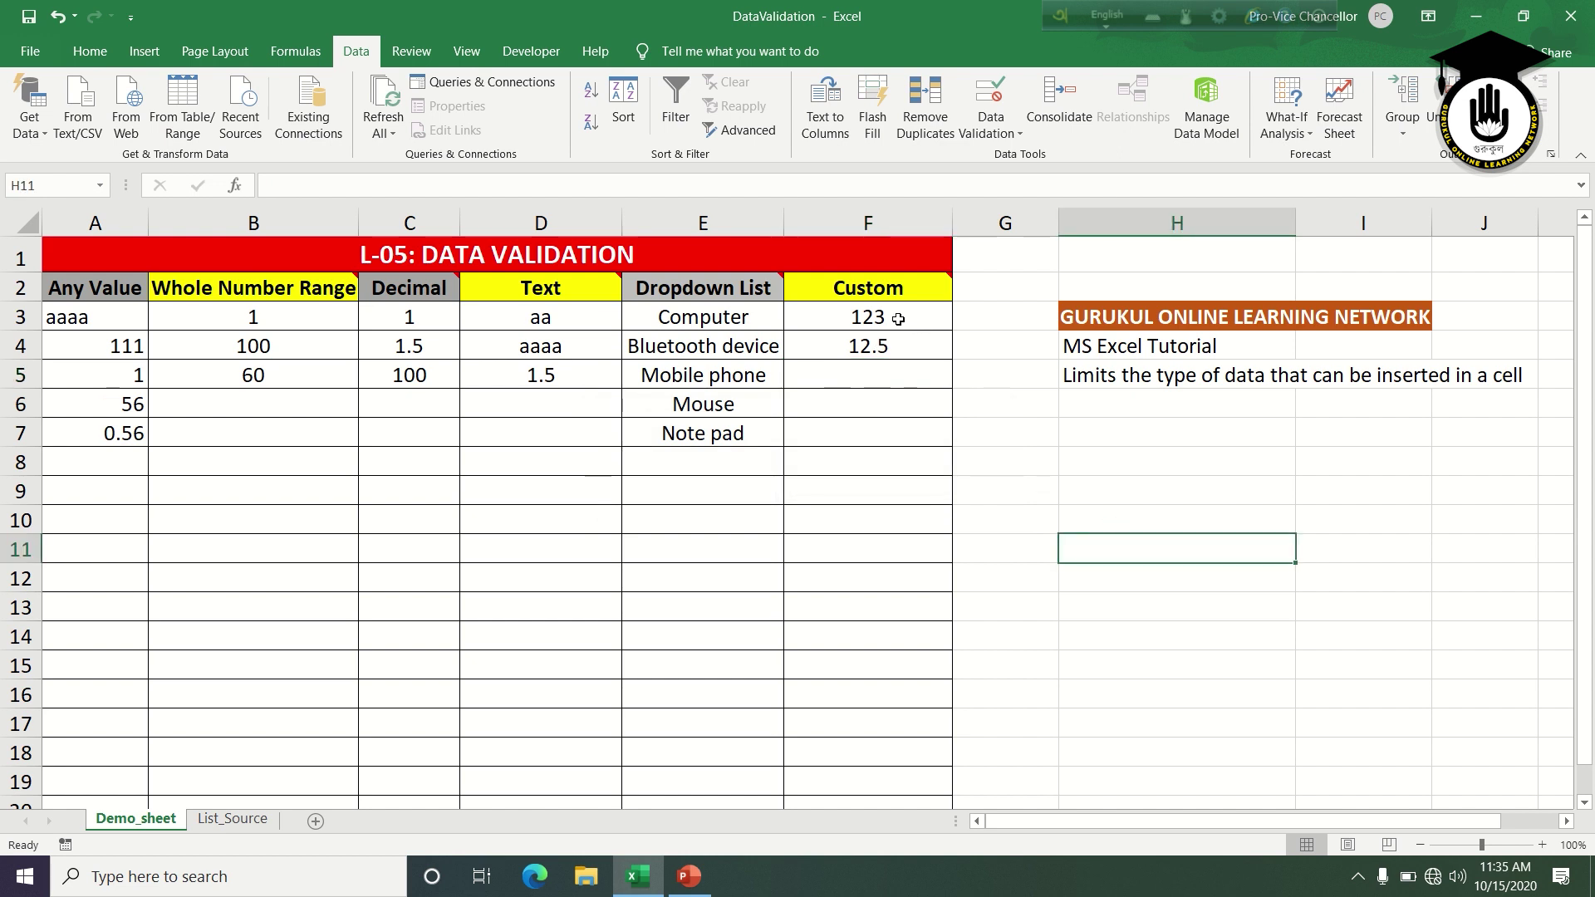
{"action": "left_click", "coordinate": [885, 371]}
{"action": "type", "text": "aa"}
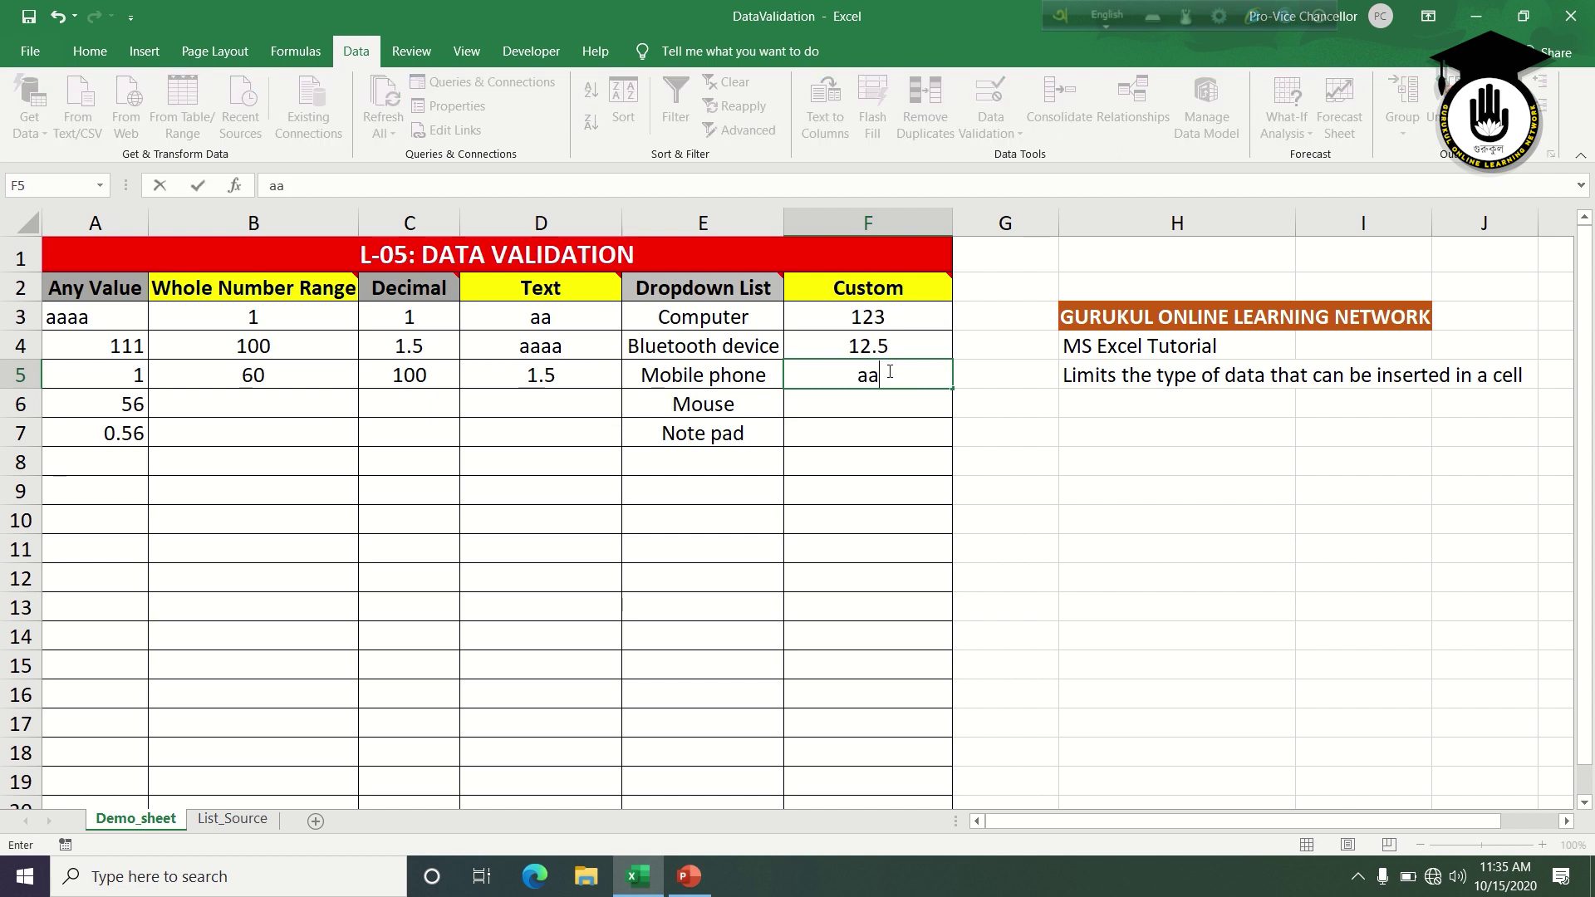
{"action": "key", "text": "Return"}
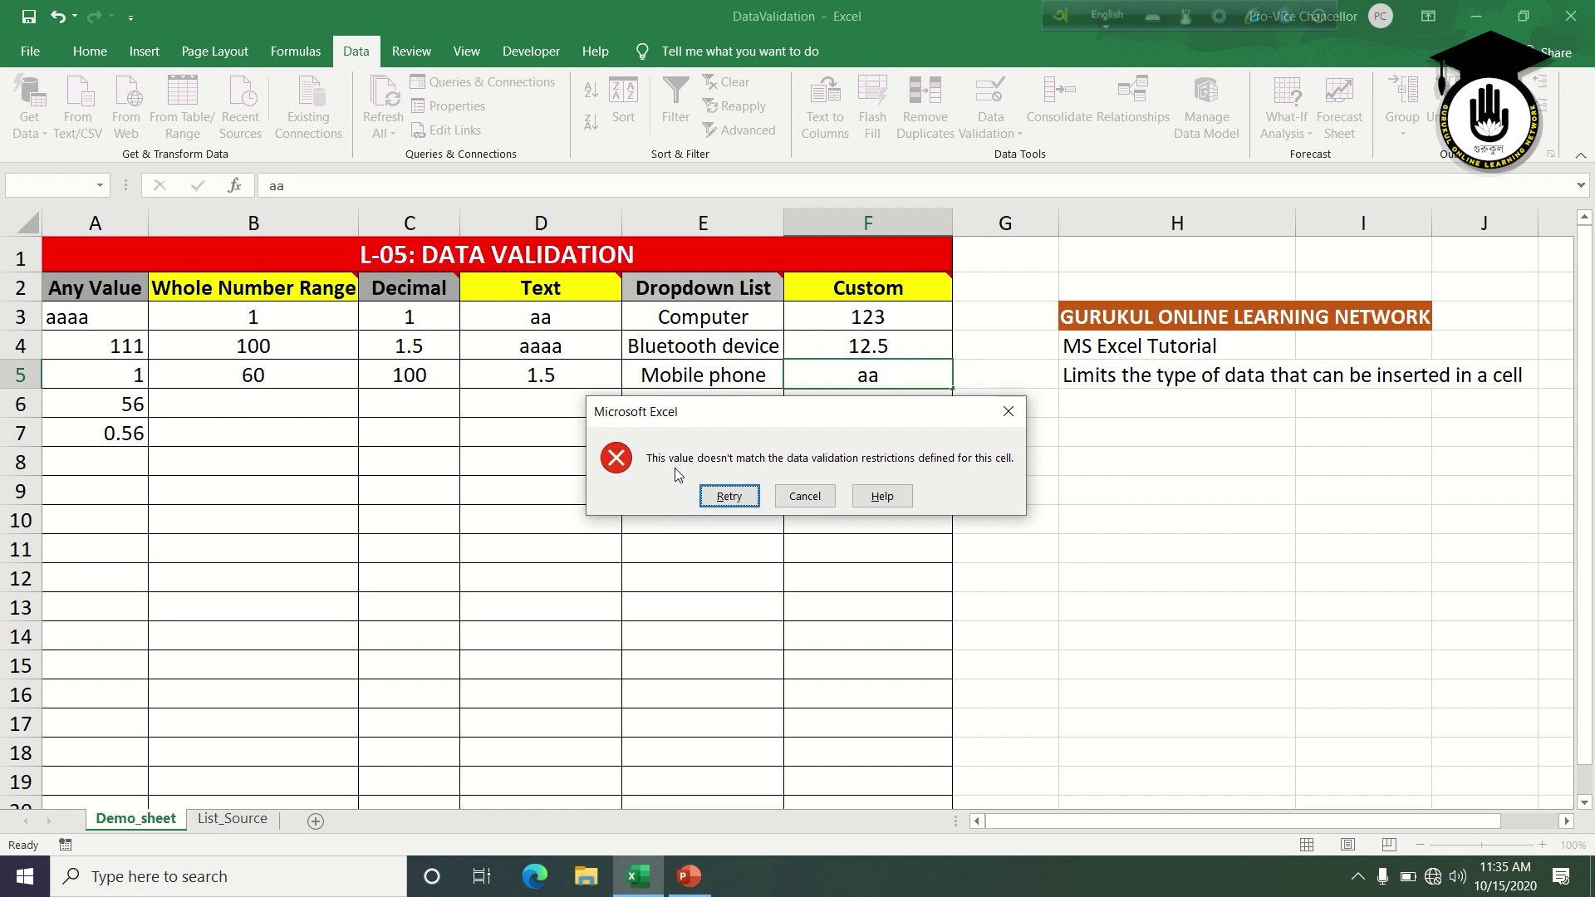
{"action": "left_click", "coordinate": [804, 496]}
{"action": "left_click", "coordinate": [1177, 519]}
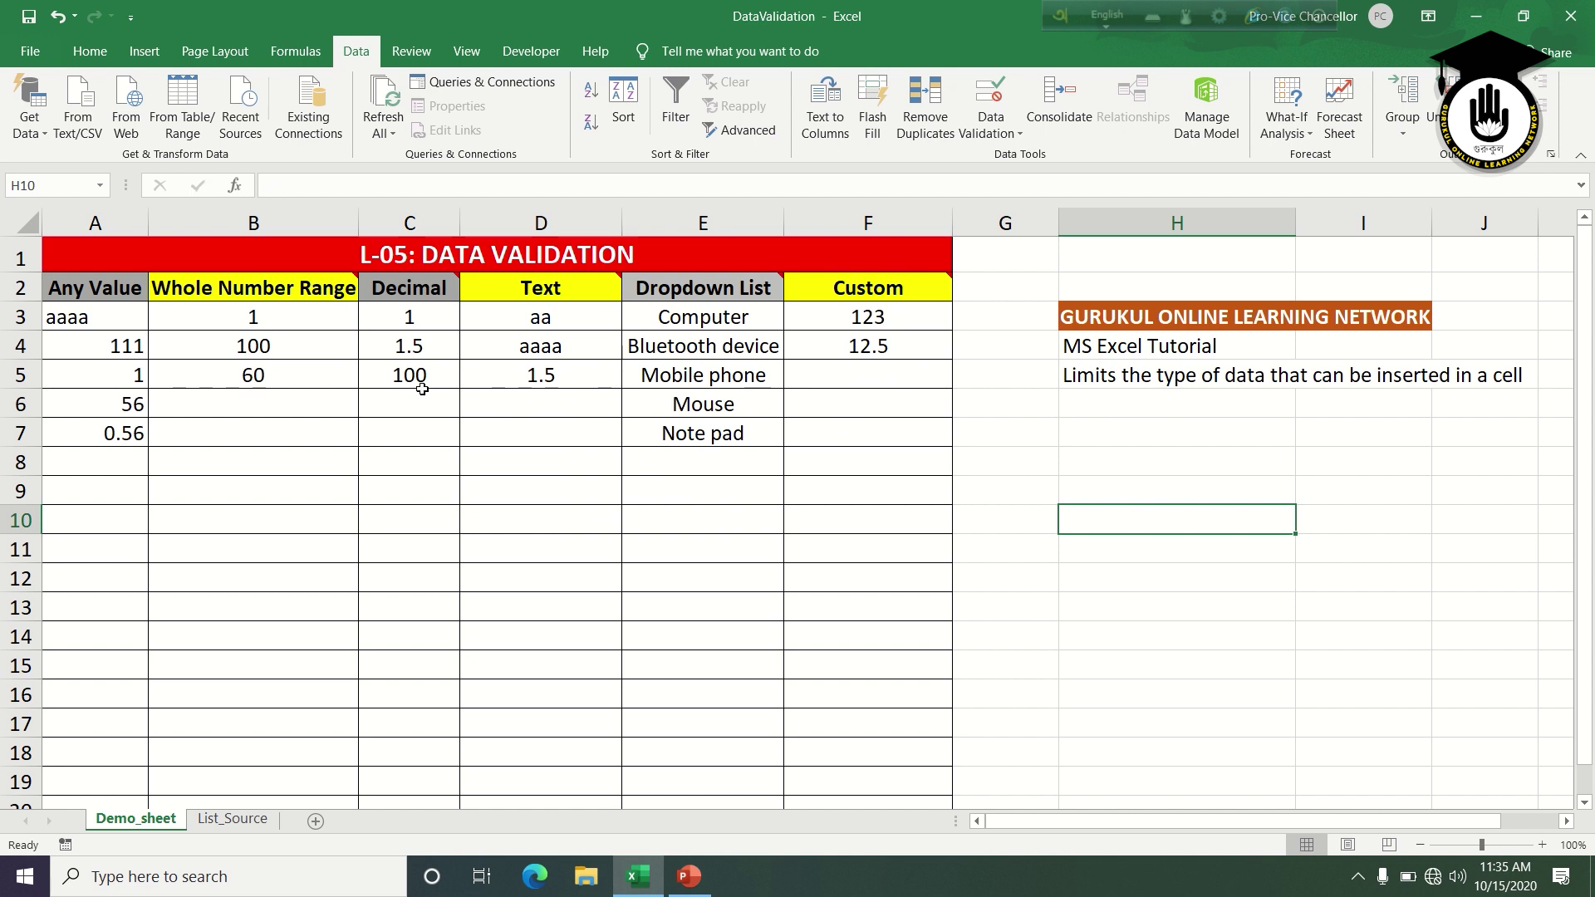
{"action": "left_click", "coordinate": [316, 317]}
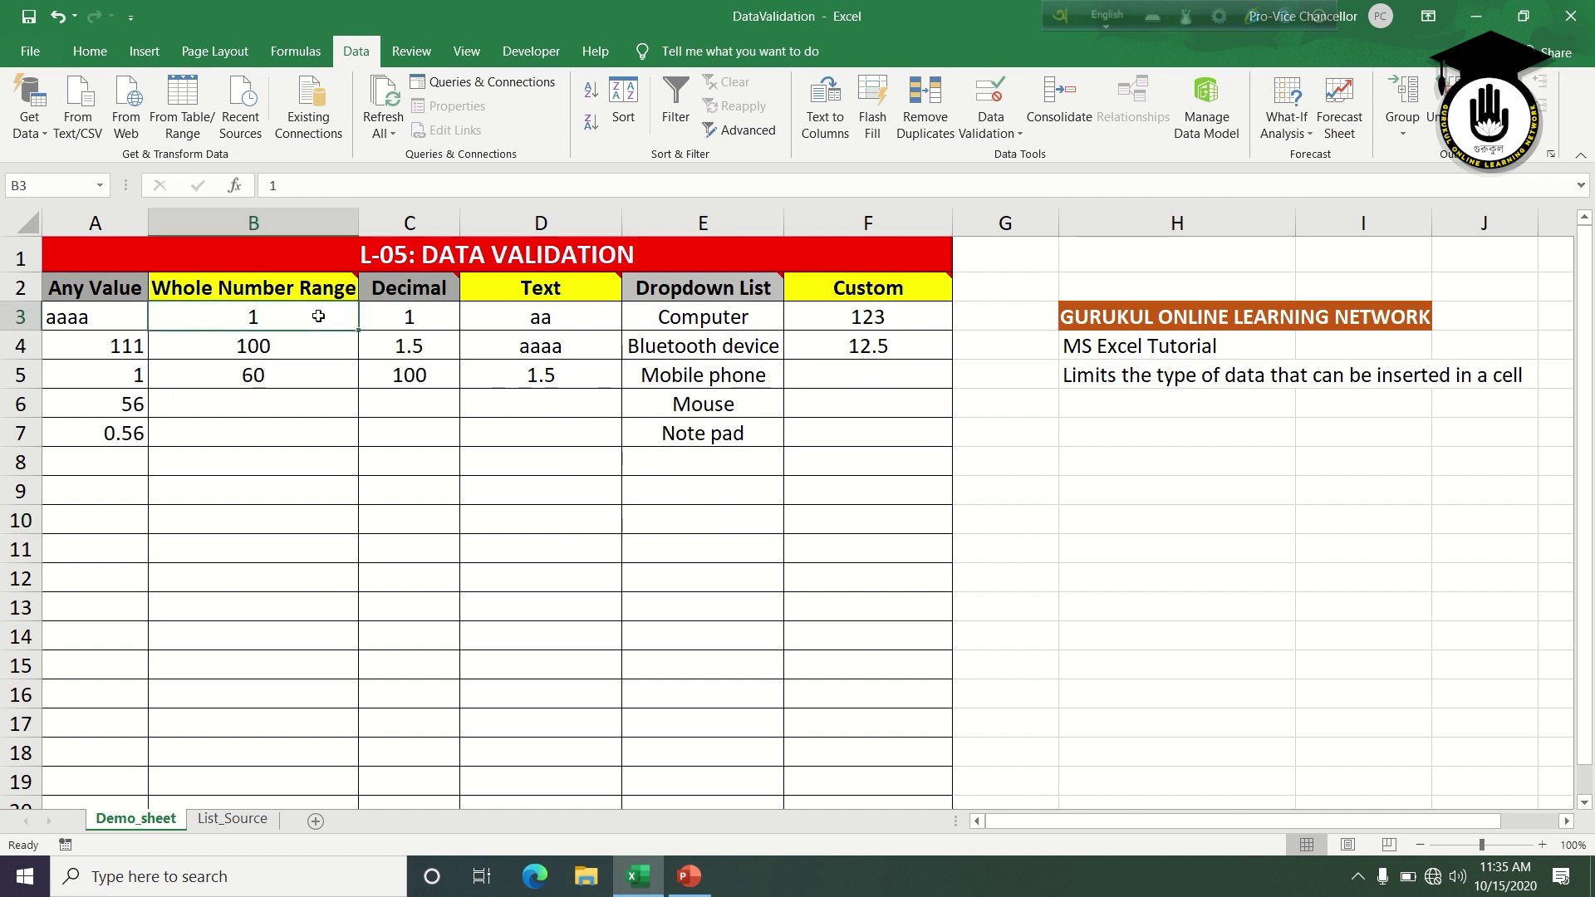
Give column B's rule a 'Whole Number Validation' stop alert: numbers should be between 1 and 100
{"action": "key", "text": "ctrl+shift+Down"}
{"action": "key", "text": "ctrl+shift+Down"}
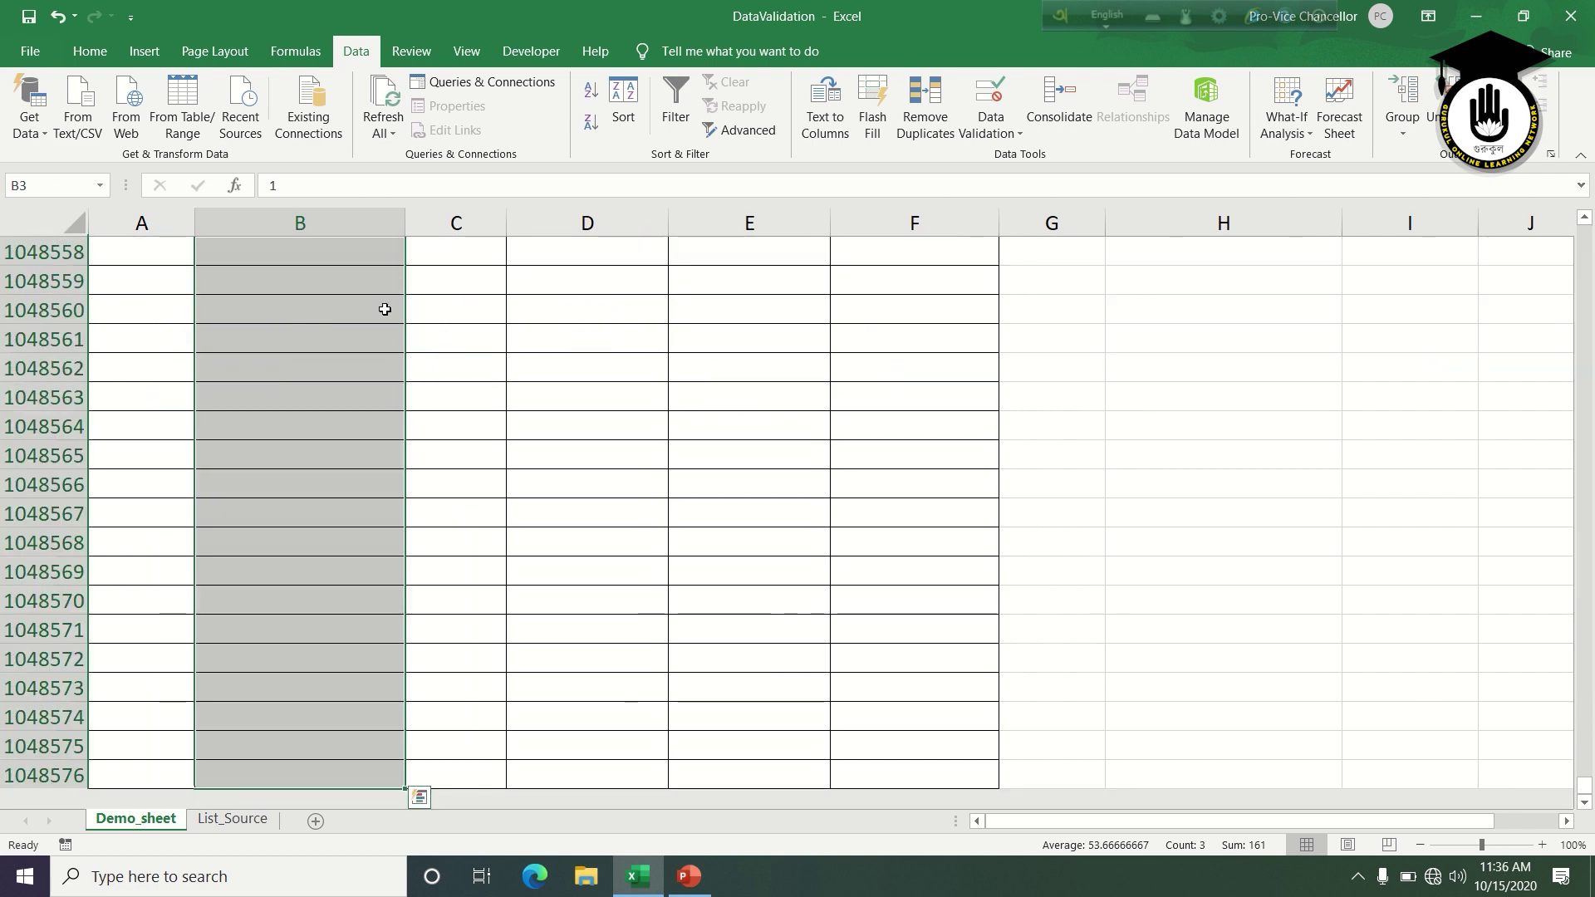
{"action": "left_click_drag", "start_coordinate": [1584, 785], "coordinate": [1585, 173]}
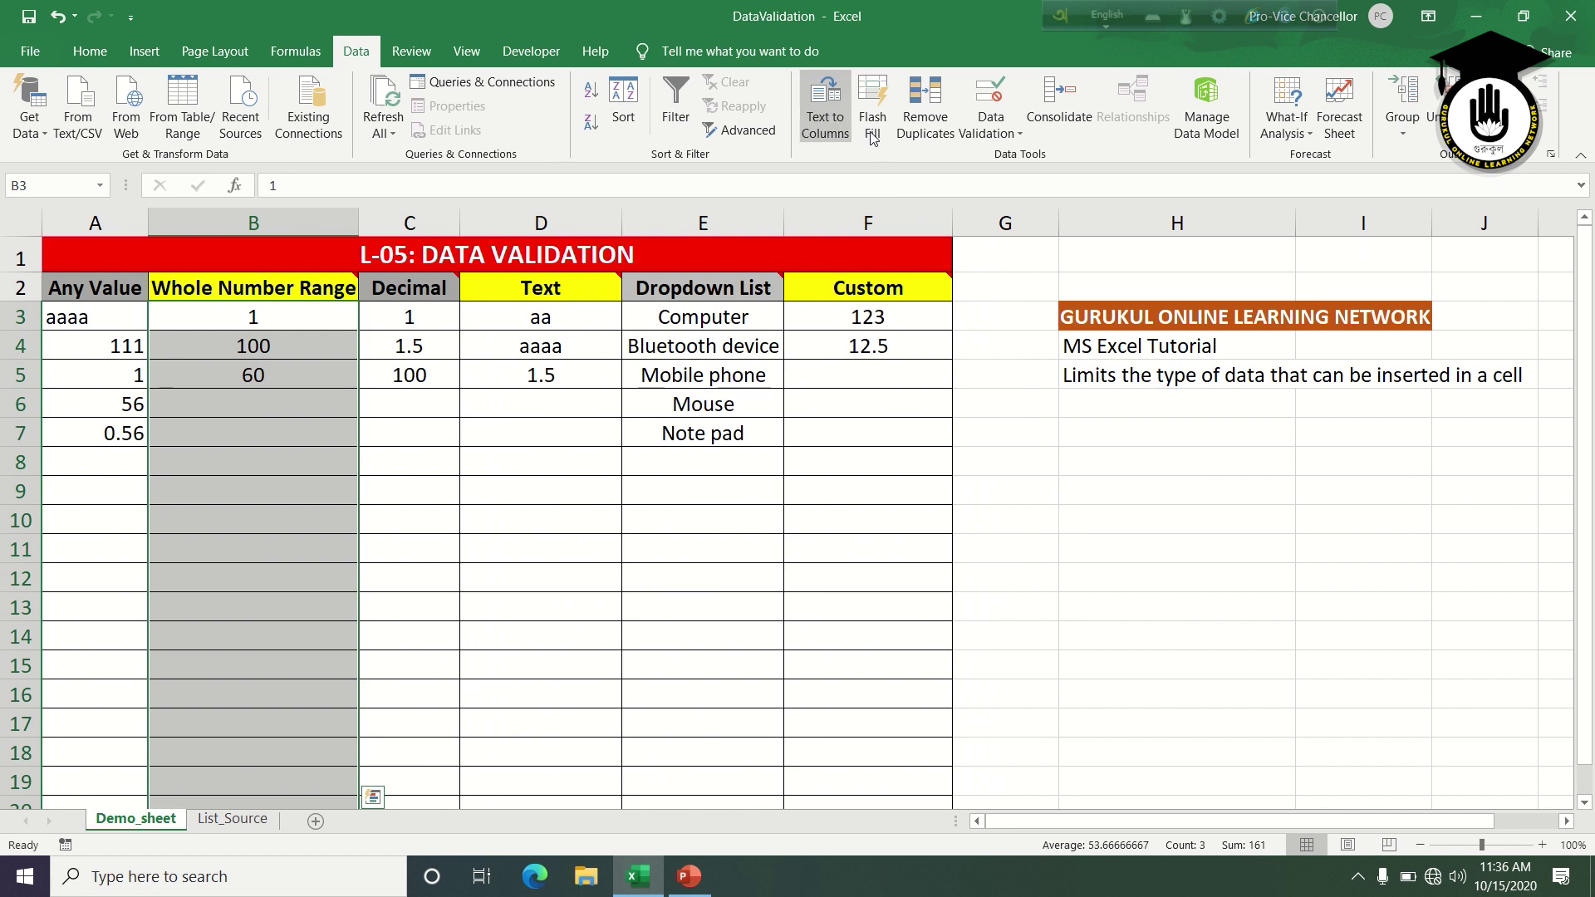
{"action": "left_click", "coordinate": [991, 133]}
{"action": "left_click", "coordinate": [1051, 154]}
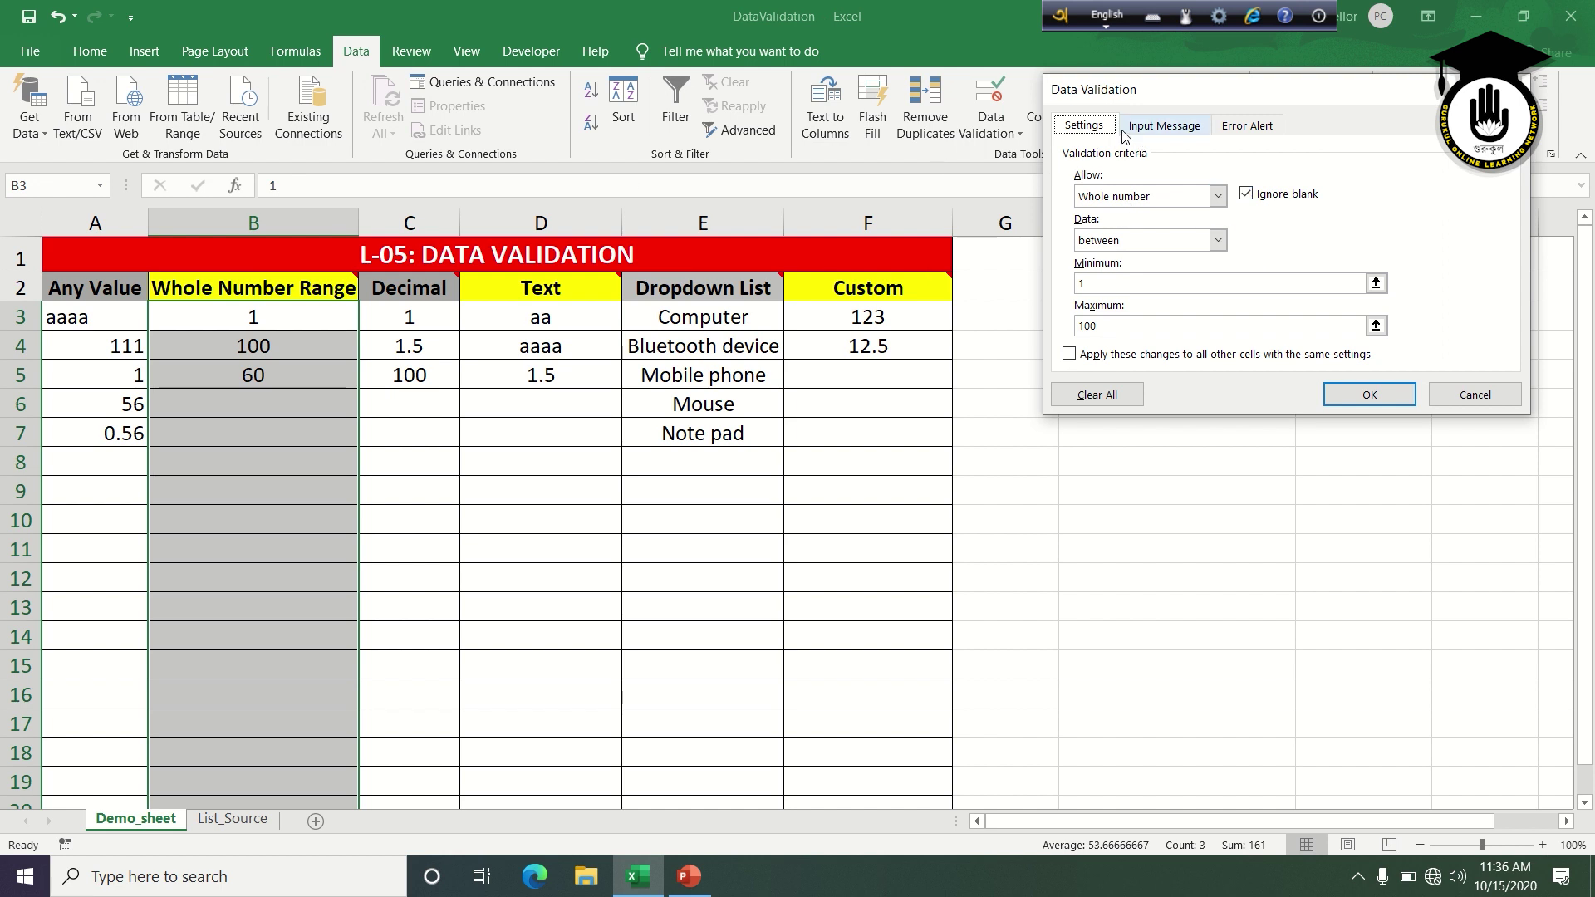
{"action": "left_click", "coordinate": [1246, 133]}
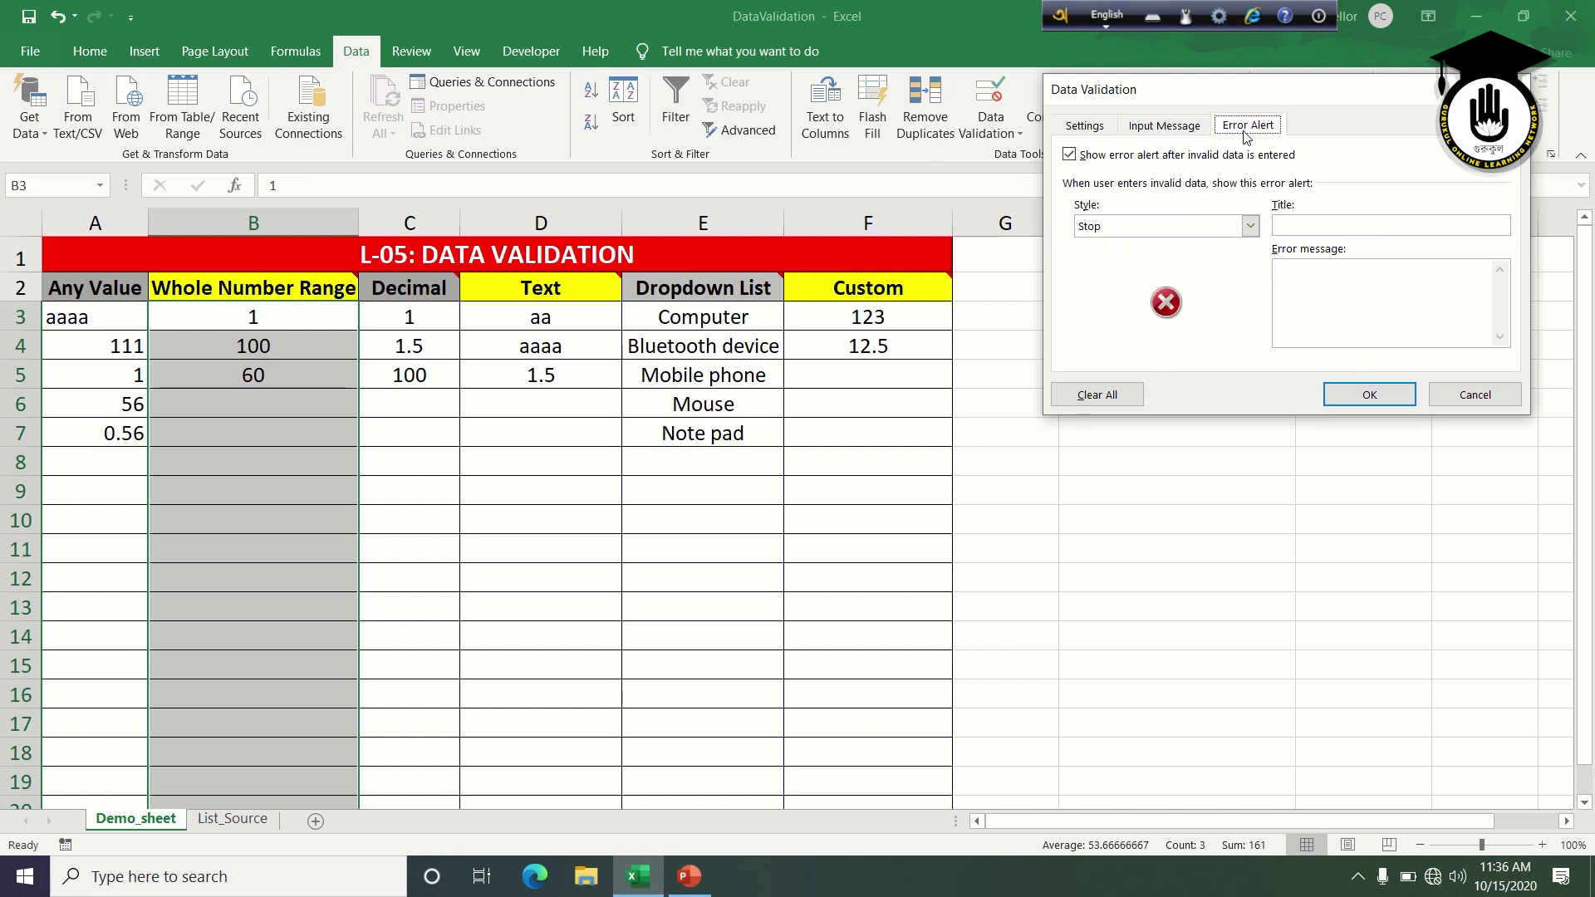
{"action": "left_click", "coordinate": [1302, 226]}
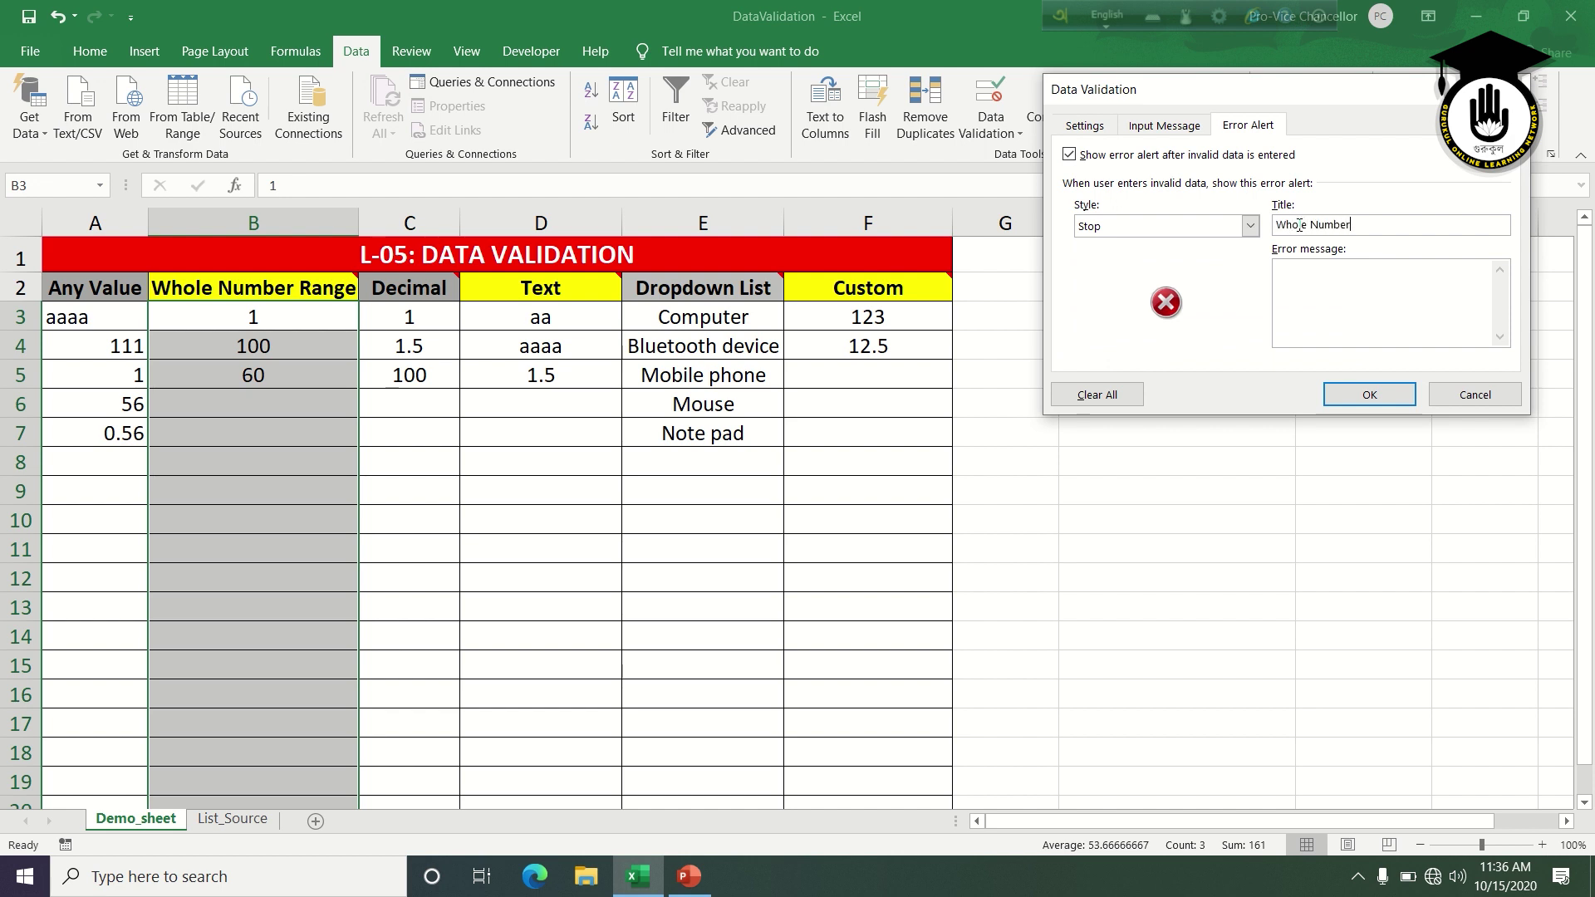
{"action": "type", "text": "Whole Number Validatio"}
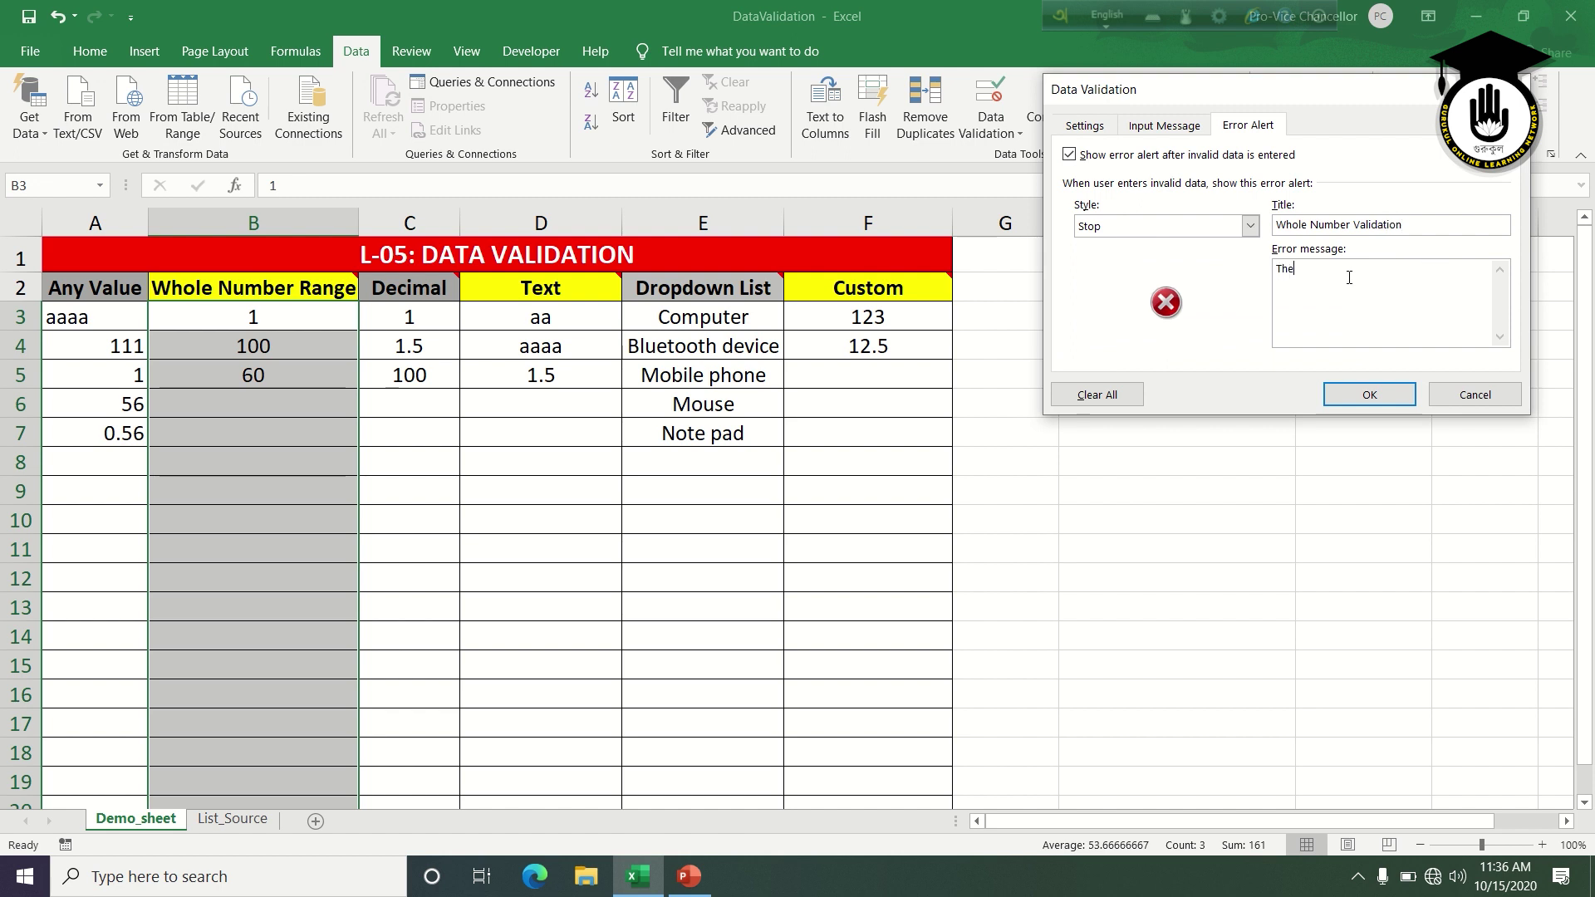
{"action": "type", "text": " numbers hsould be between 1 and 100!"}
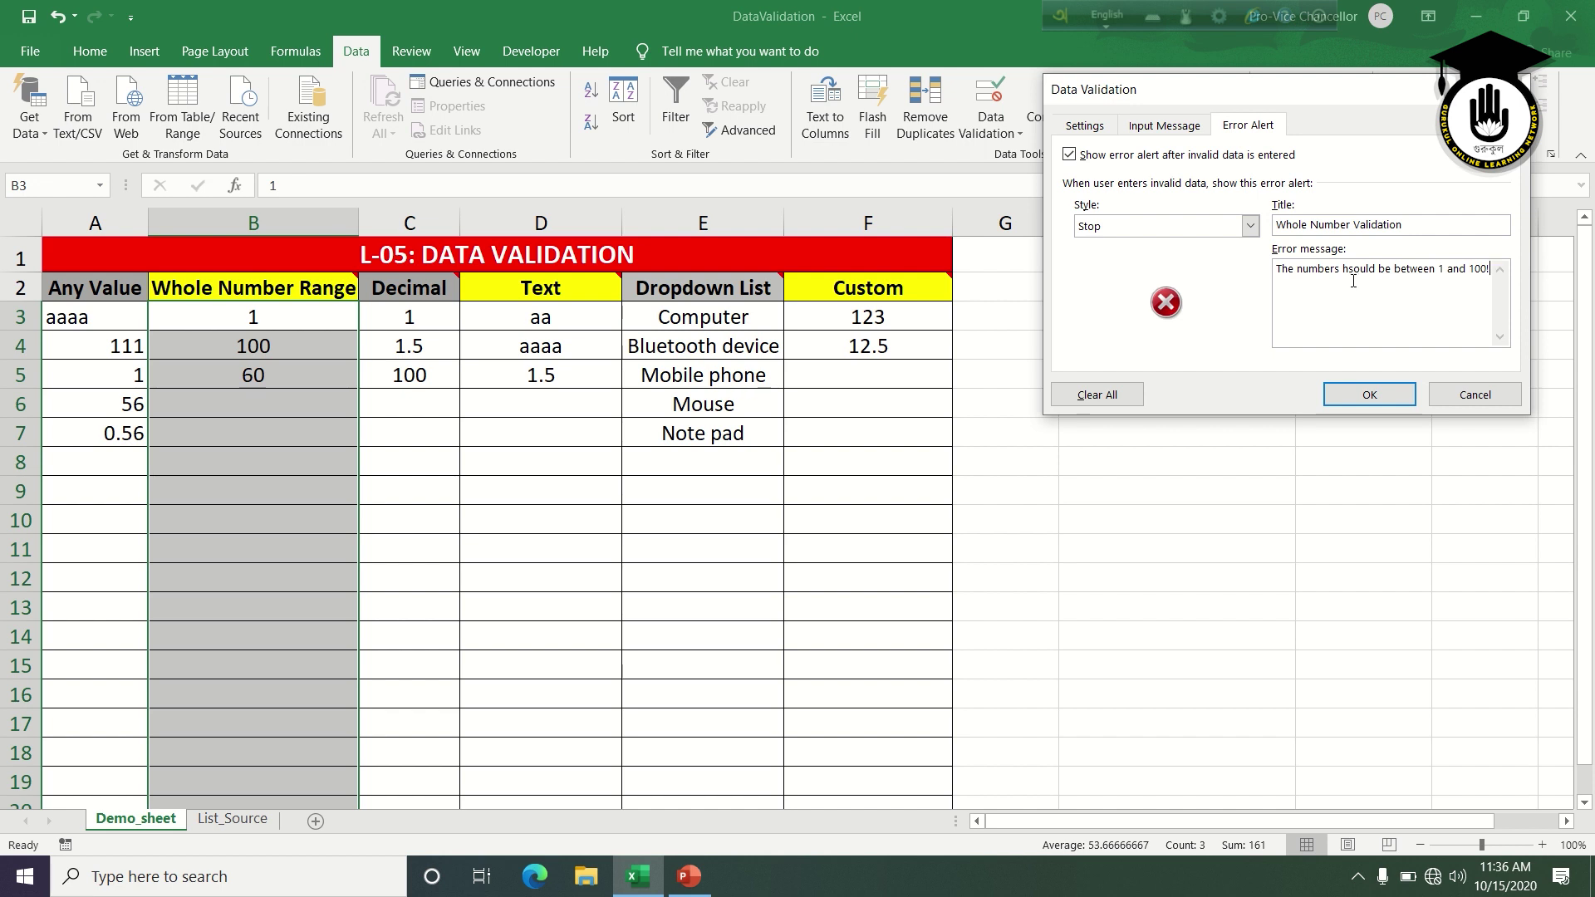
{"action": "key", "text": "BackSpace"}
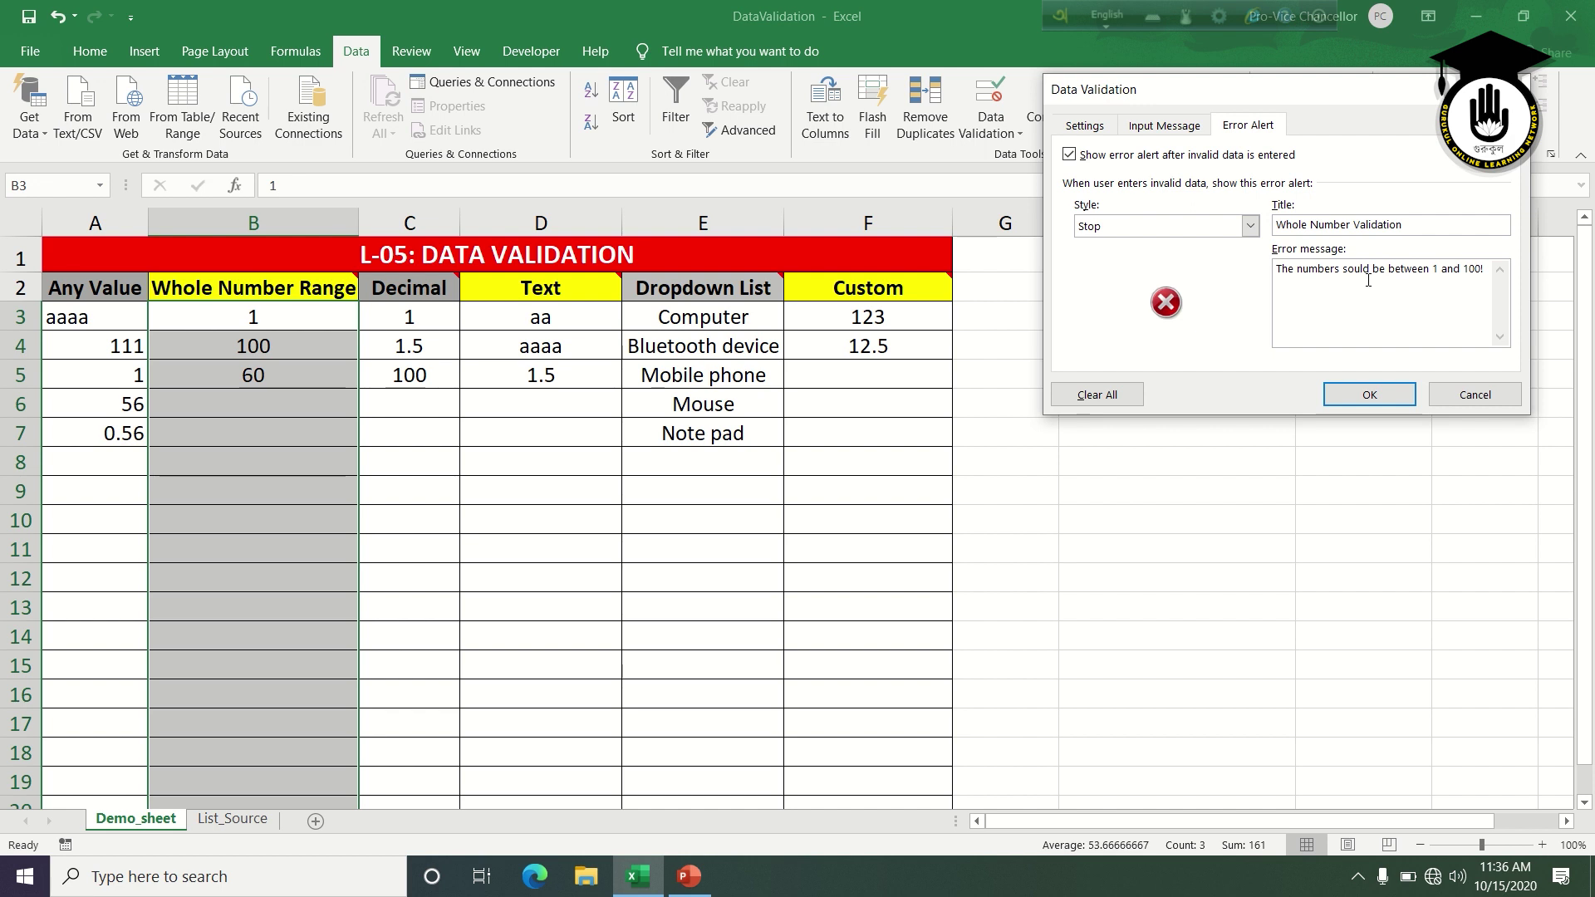
{"action": "type", "text": "h"}
{"action": "left_click", "coordinate": [1369, 394]}
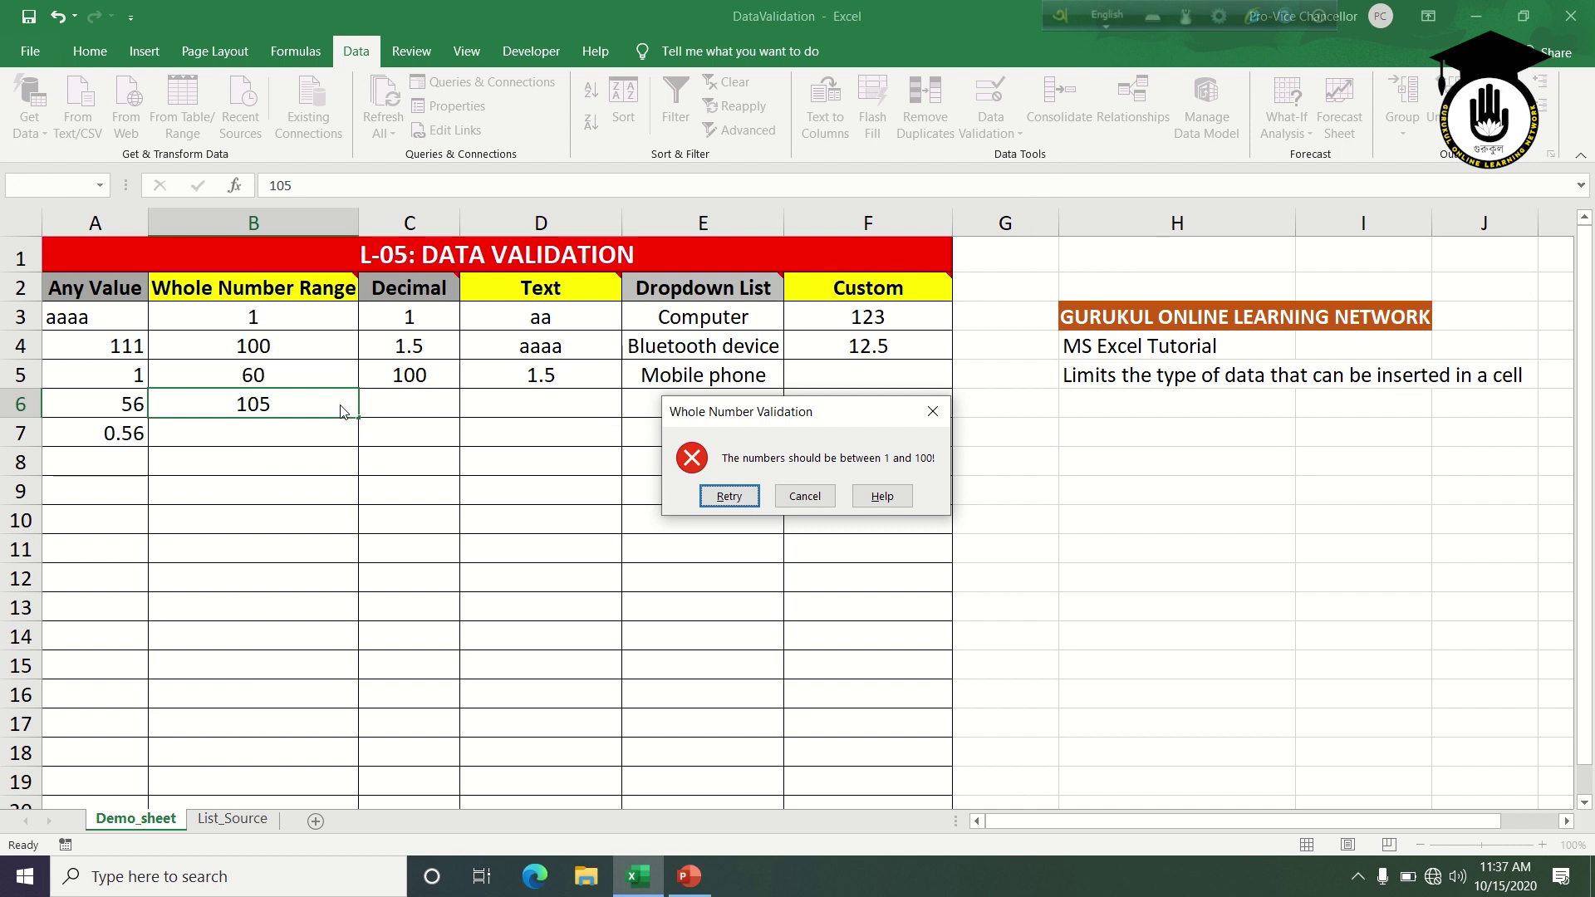
Enter 105 in B6, see the Whole Number Validation alert, and cancel the entry
{"action": "left_click", "coordinate": [806, 496]}
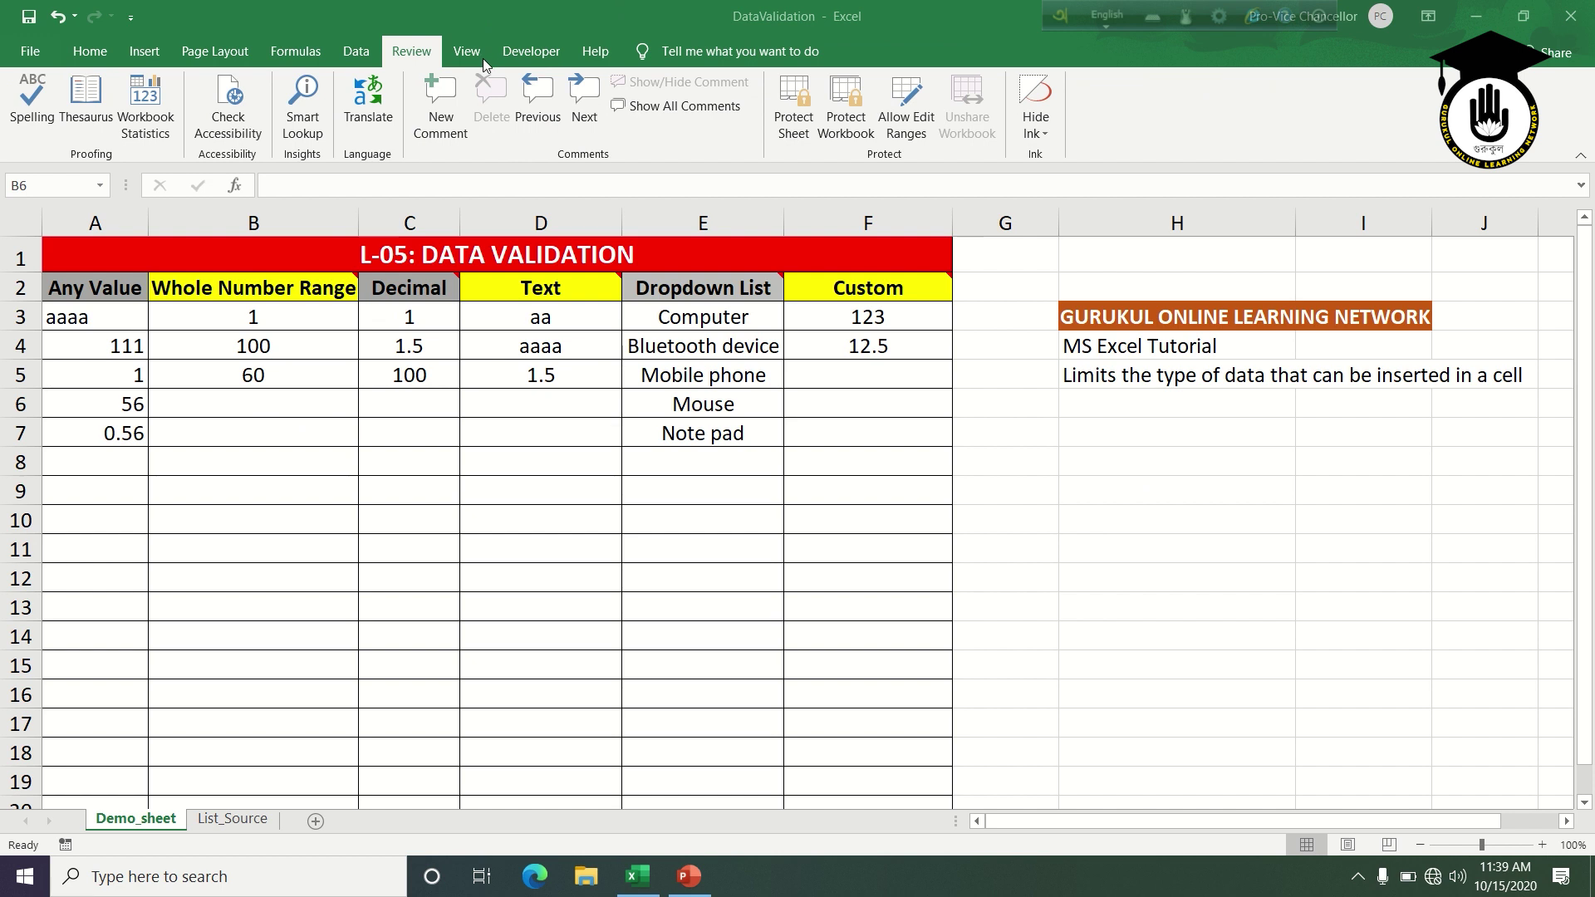
{"action": "left_click", "coordinate": [255, 405]}
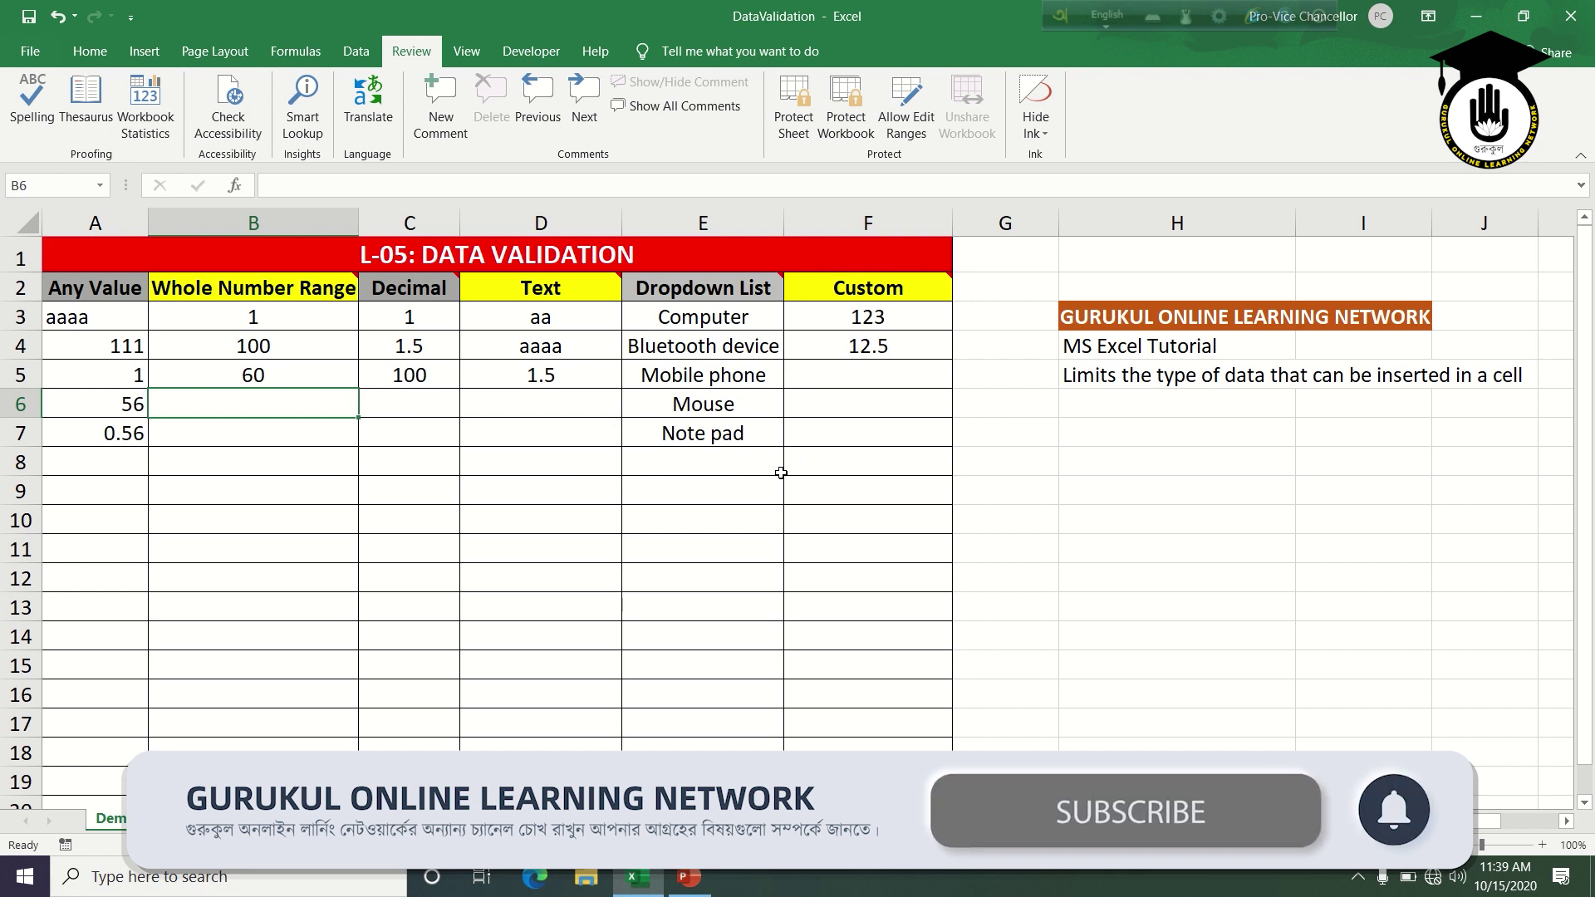
{"action": "type", "text": "105"}
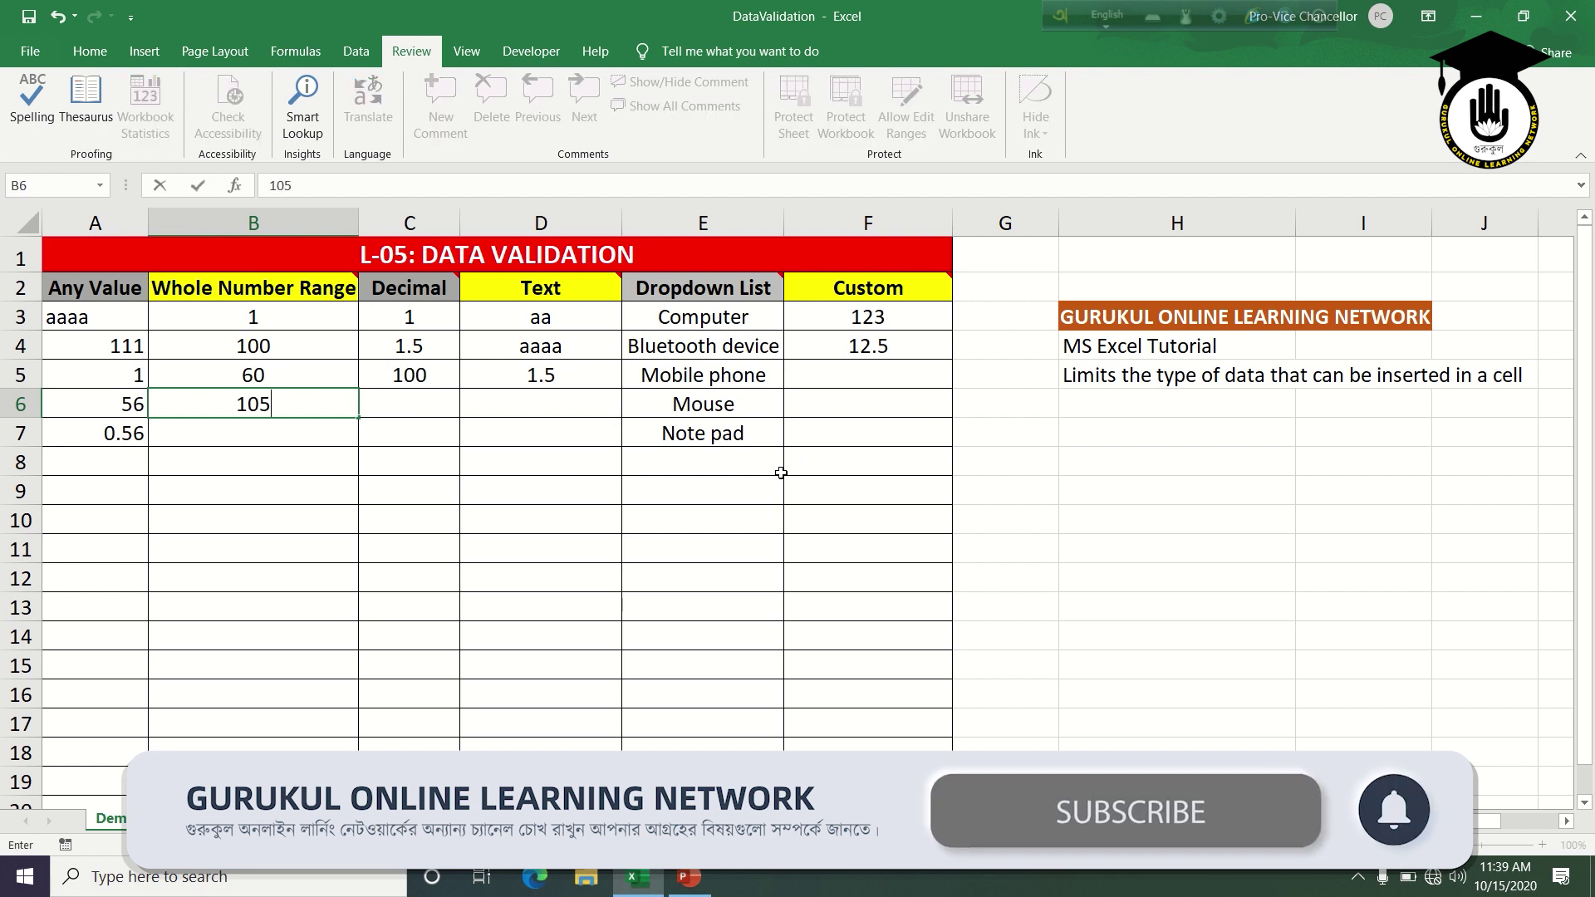
{"action": "key", "text": "Return"}
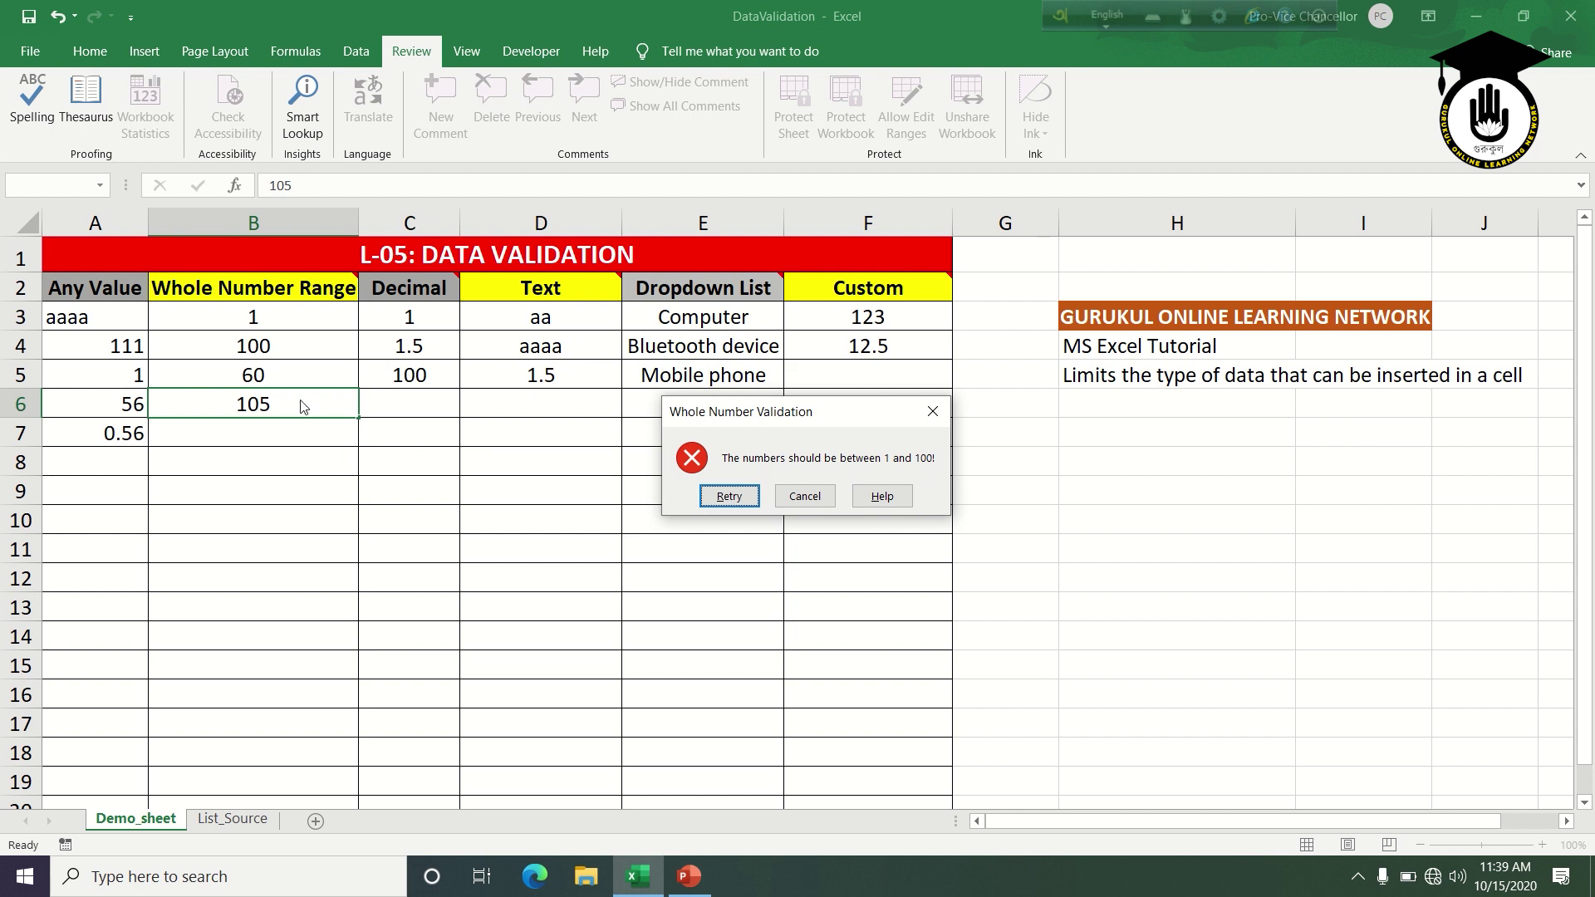
{"action": "left_click", "coordinate": [804, 496]}
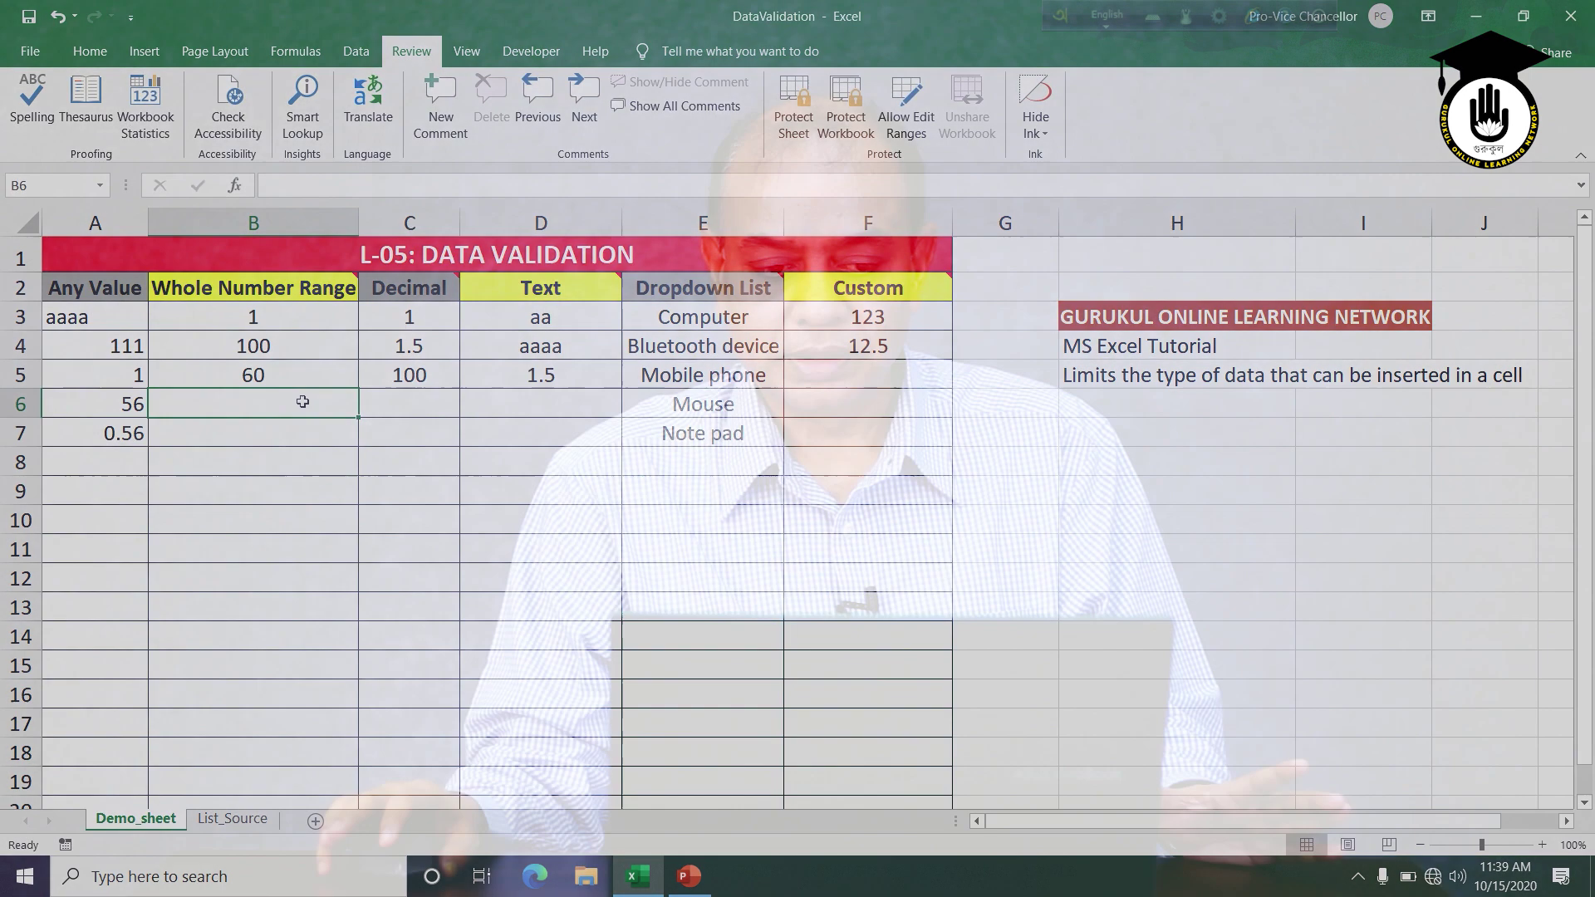